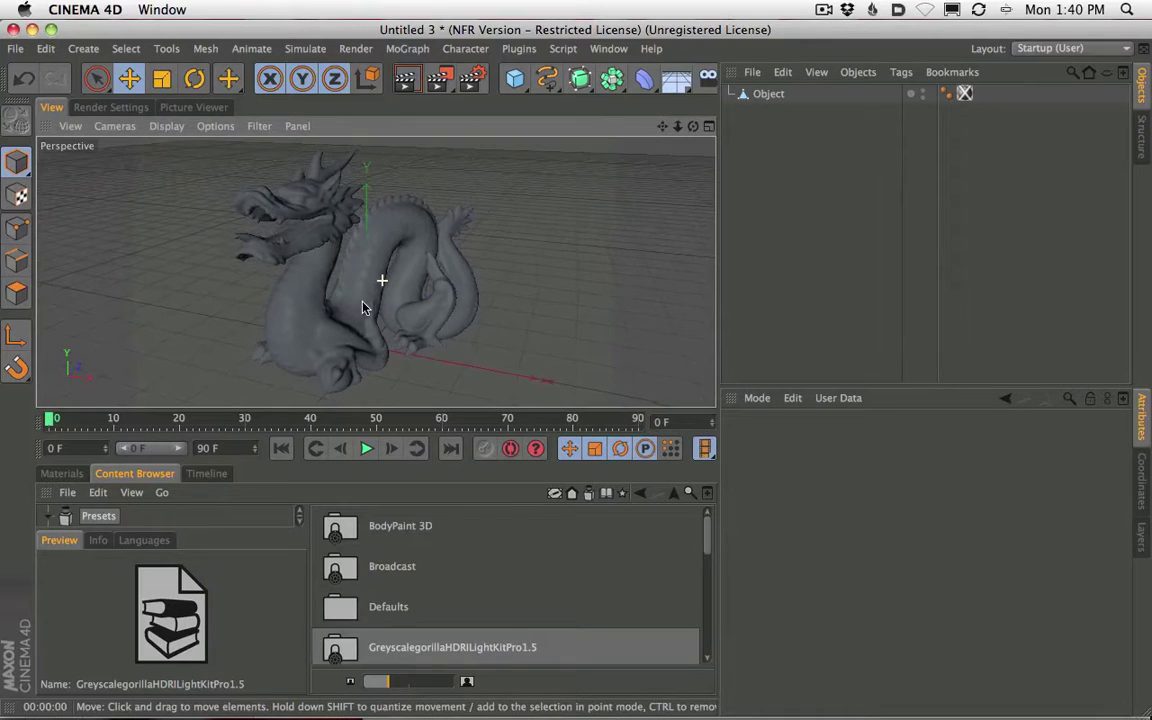
Open the _Studios folder of the GreyscalegorillaHDRILightKitPro1.5 presets in the Content Browser.
mouse_move(359, 288)
right_mouse_down("alt")
mouse_move(397, 271)
mouse_move(359, 291)
right_mouse_up("alt")
mouse_move(360, 292)
left_mouse_down("alt")
mouse_move(380, 284)
mouse_move(378, 296)
left_mouse_up("alt")
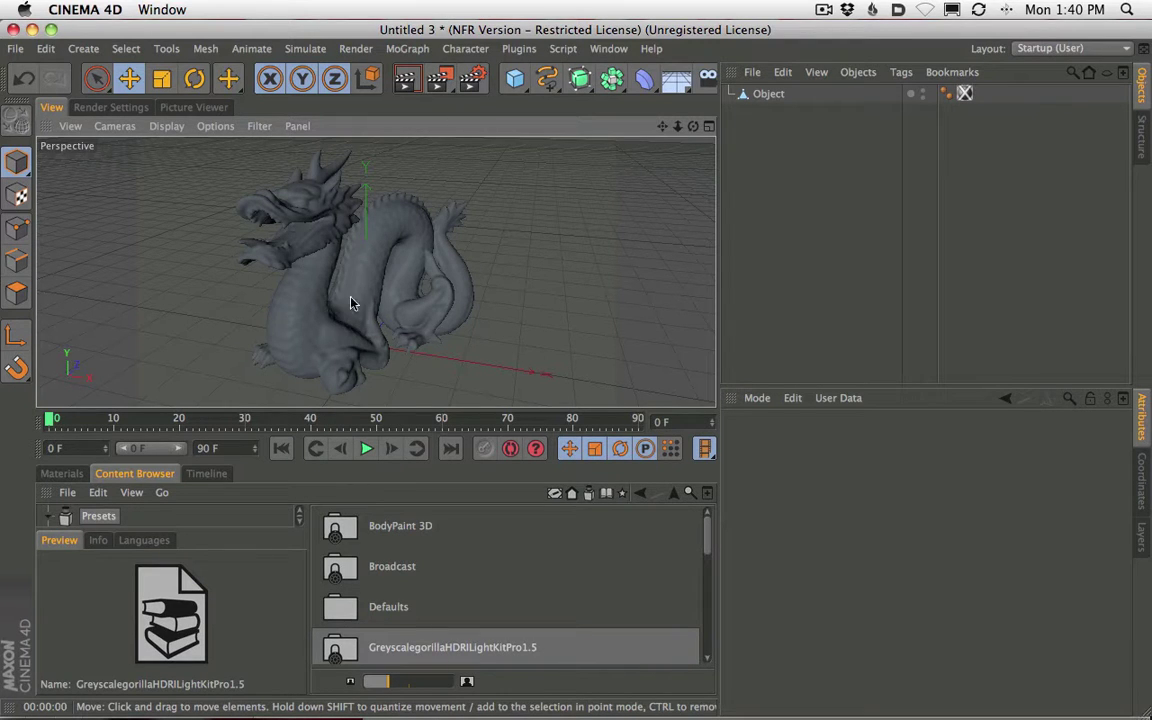
left_click_drag(350, 303, 399, 285, "alt")
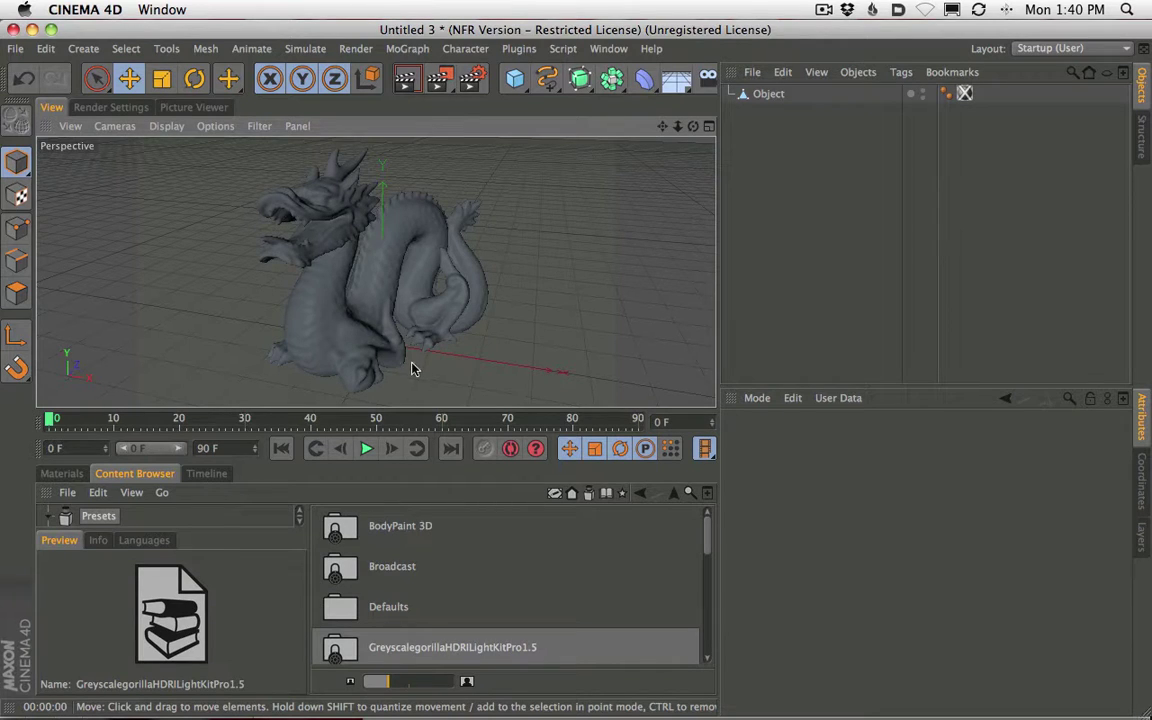
double_click(350, 645)
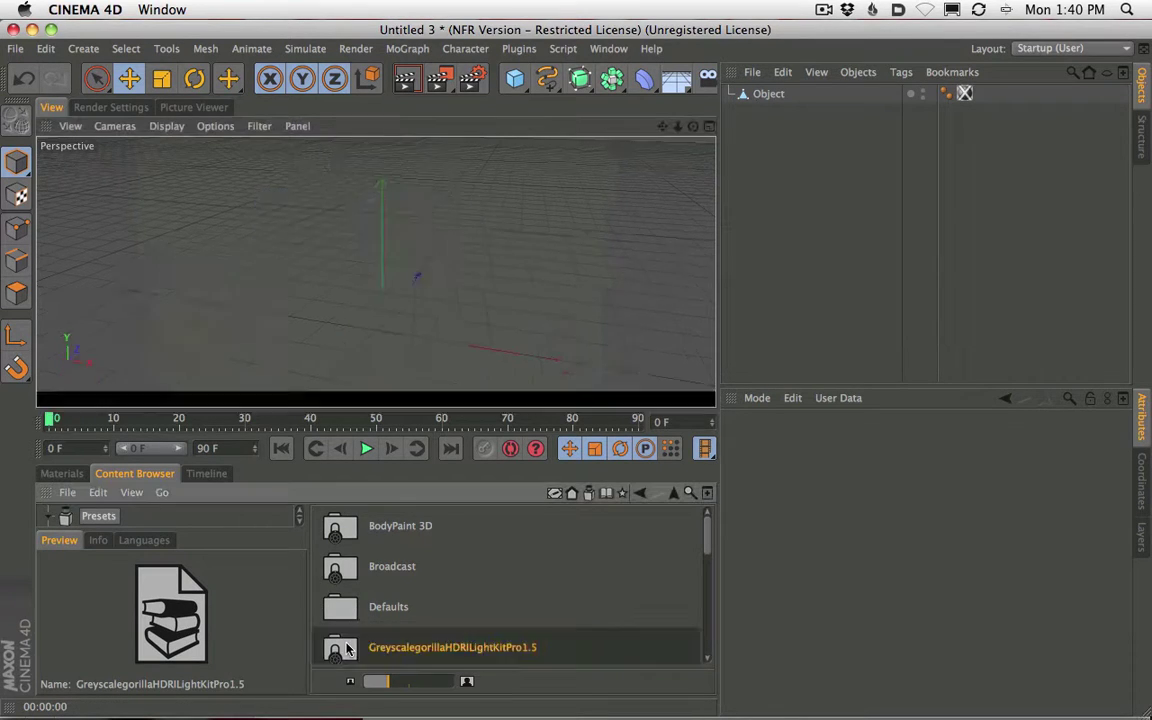
scroll(708, 540, "down", 3)
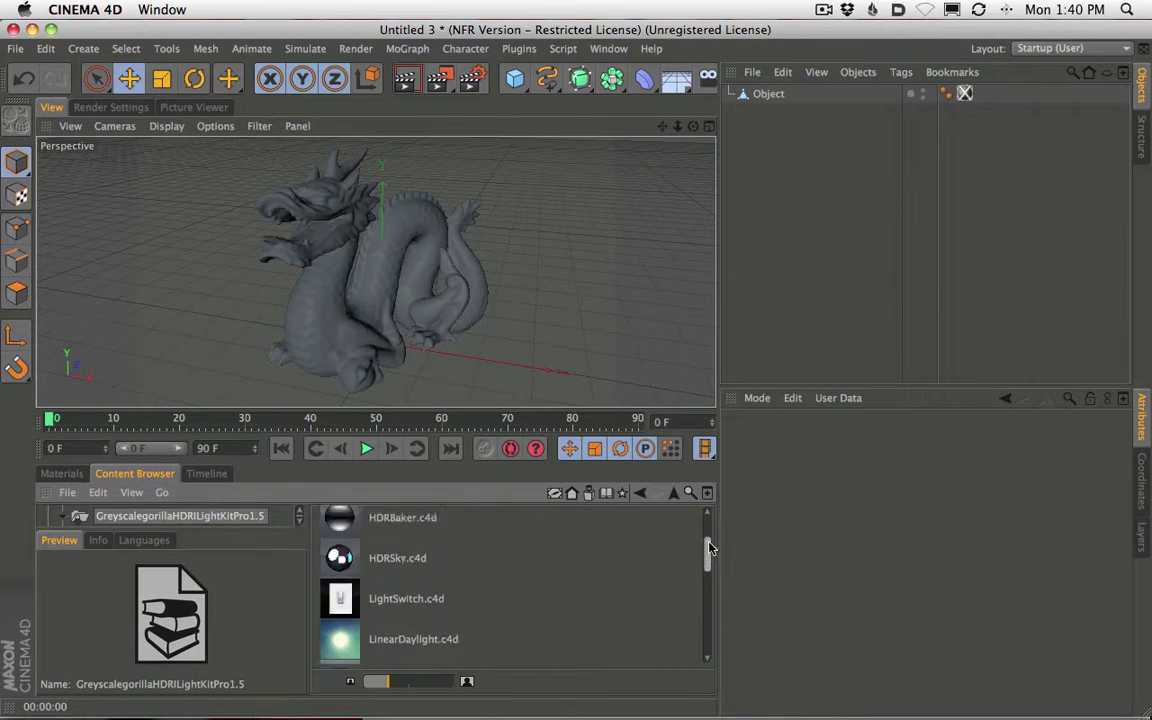
scroll(708, 540, "up", 3)
scroll(708, 548, "down", 1)
scroll(708, 548, "down", 5)
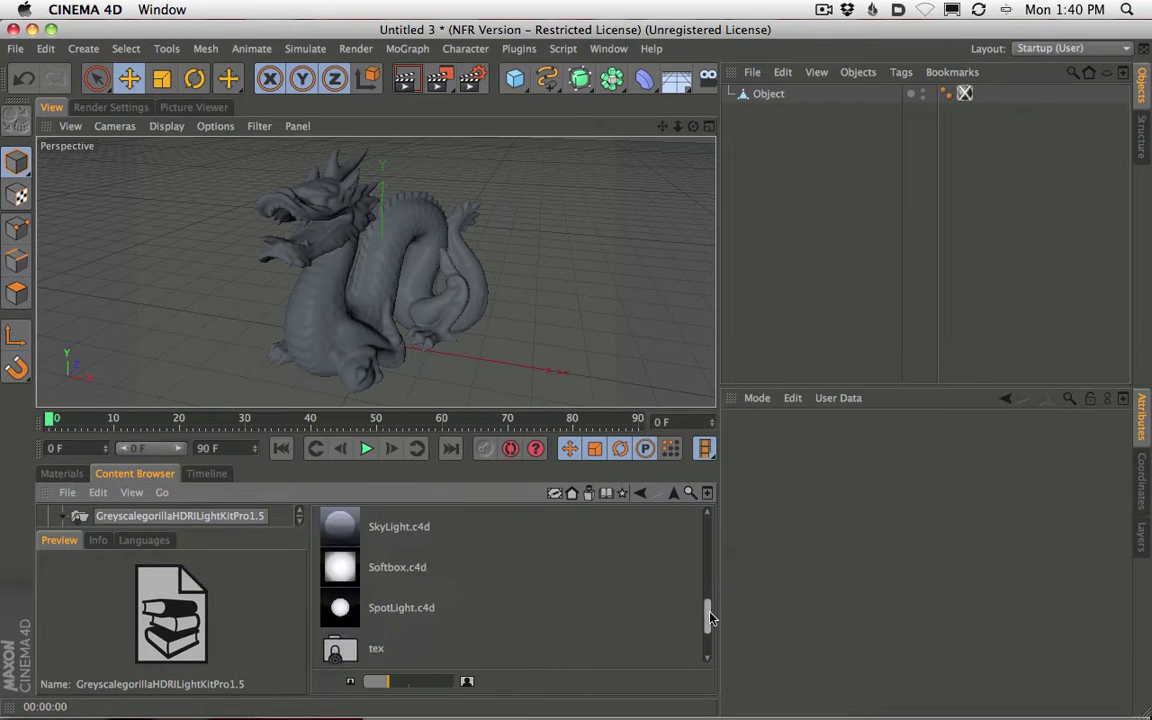
double_click(383, 652)
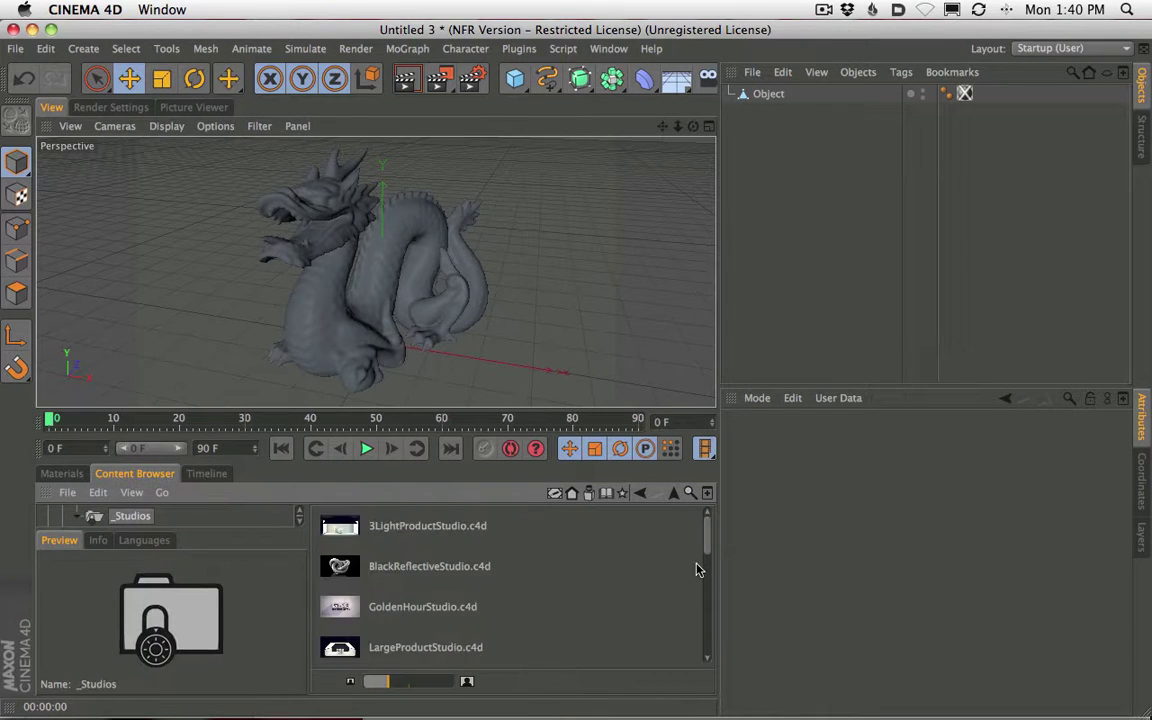
Add the StudioL.c4d backdrop to the scene and rotate it about its vertical axis behind the dragon.
scroll(703, 575, "down", 6)
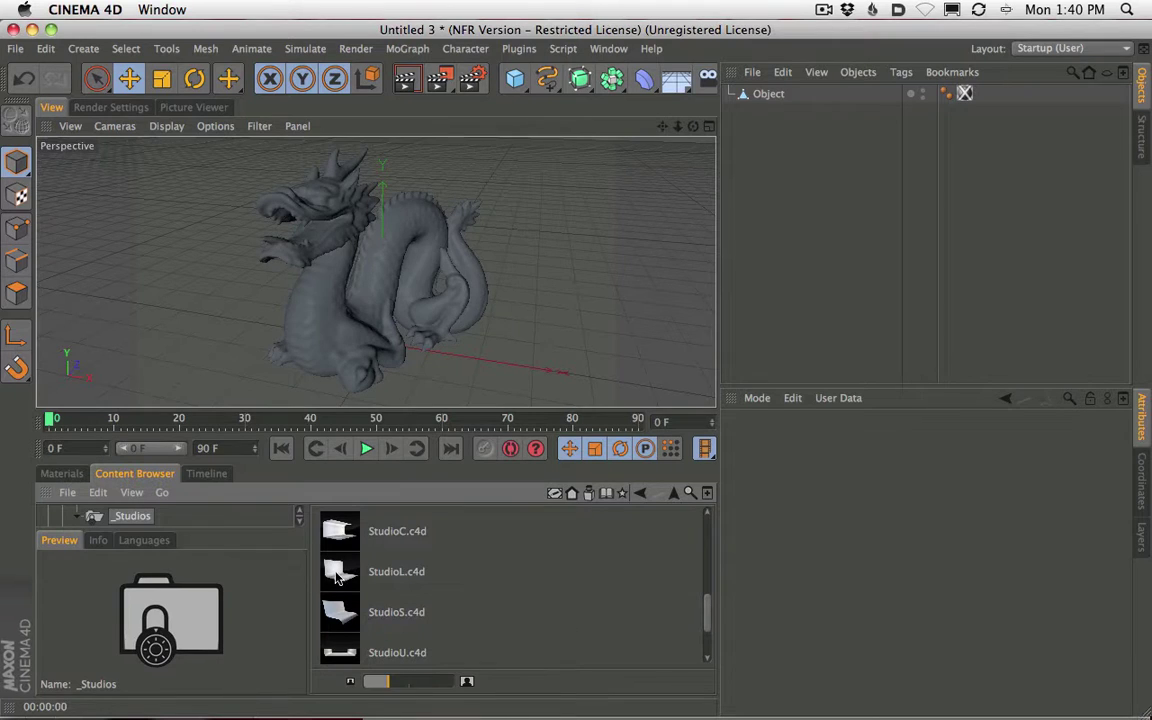
double_click(510, 568)
left_click(194, 78)
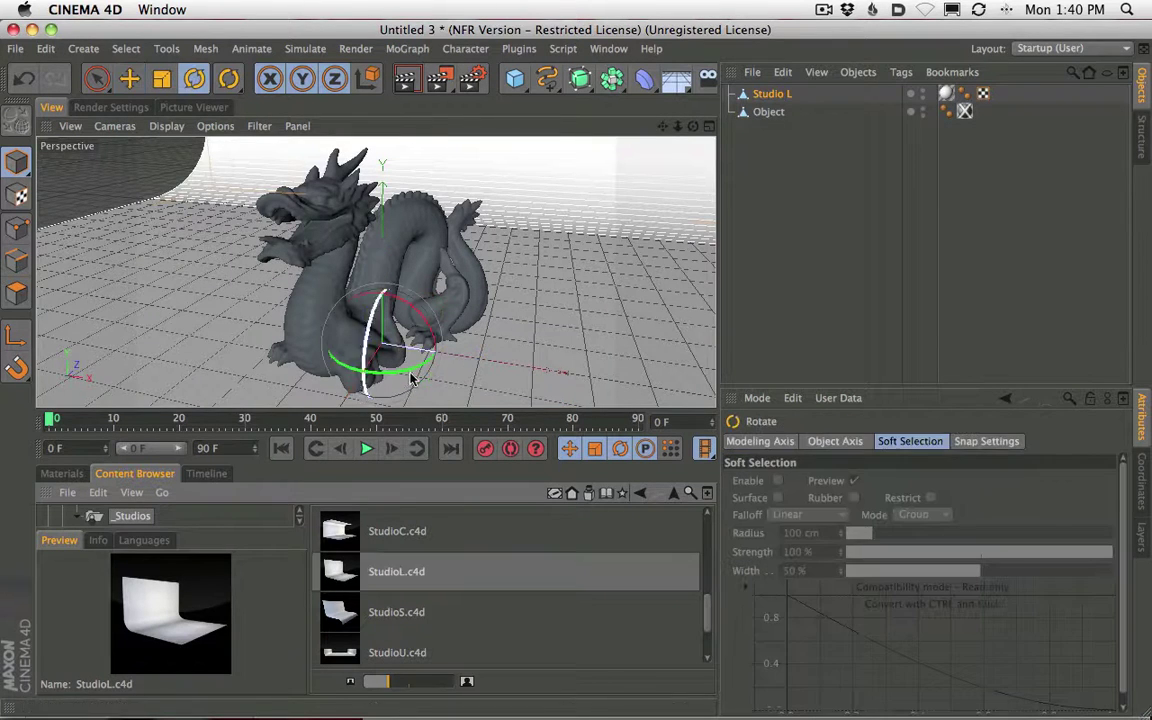
left_click_drag(400, 365, 420, 375)
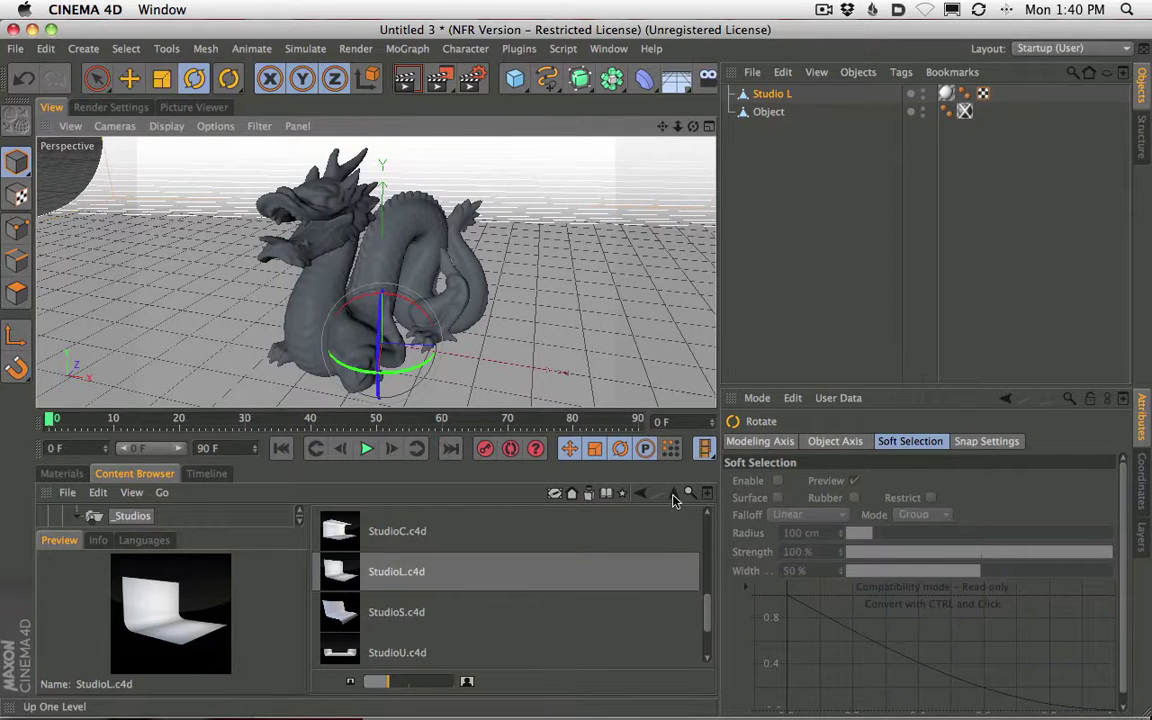
Add Softbox.c4d from the light kit, with rotation X -88.8°, Y 40.8° and distance 566.
left_click(673, 492)
left_click_drag(708, 640, 708, 617)
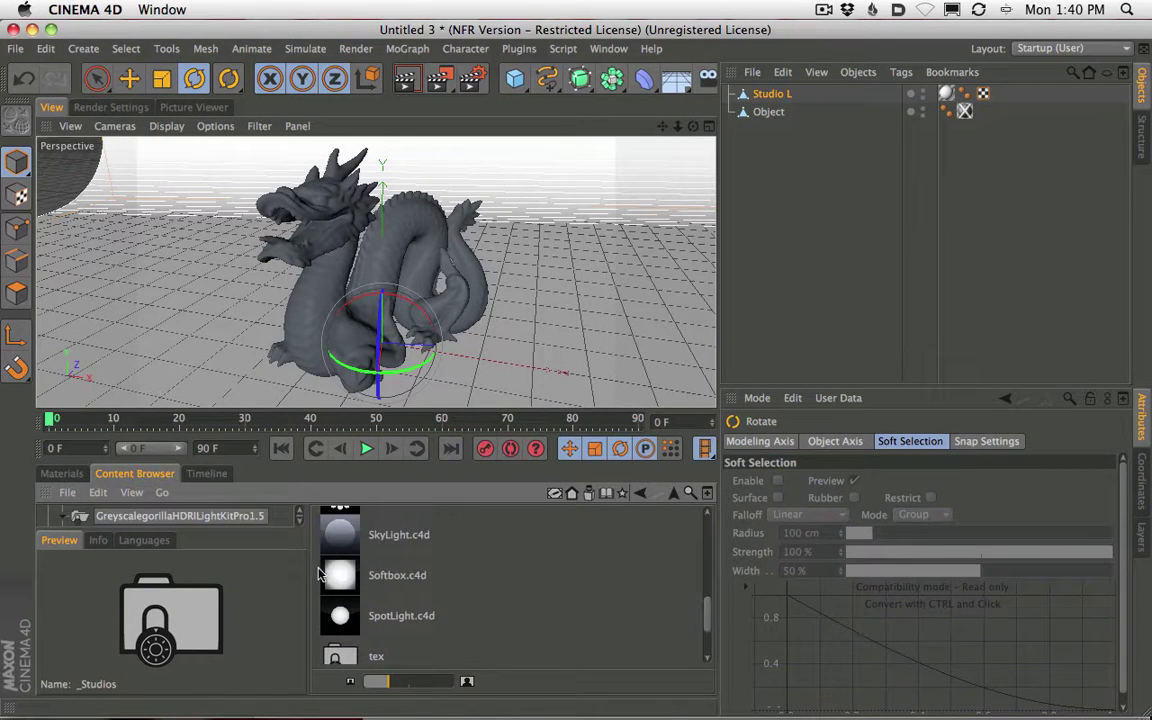
double_click(397, 575)
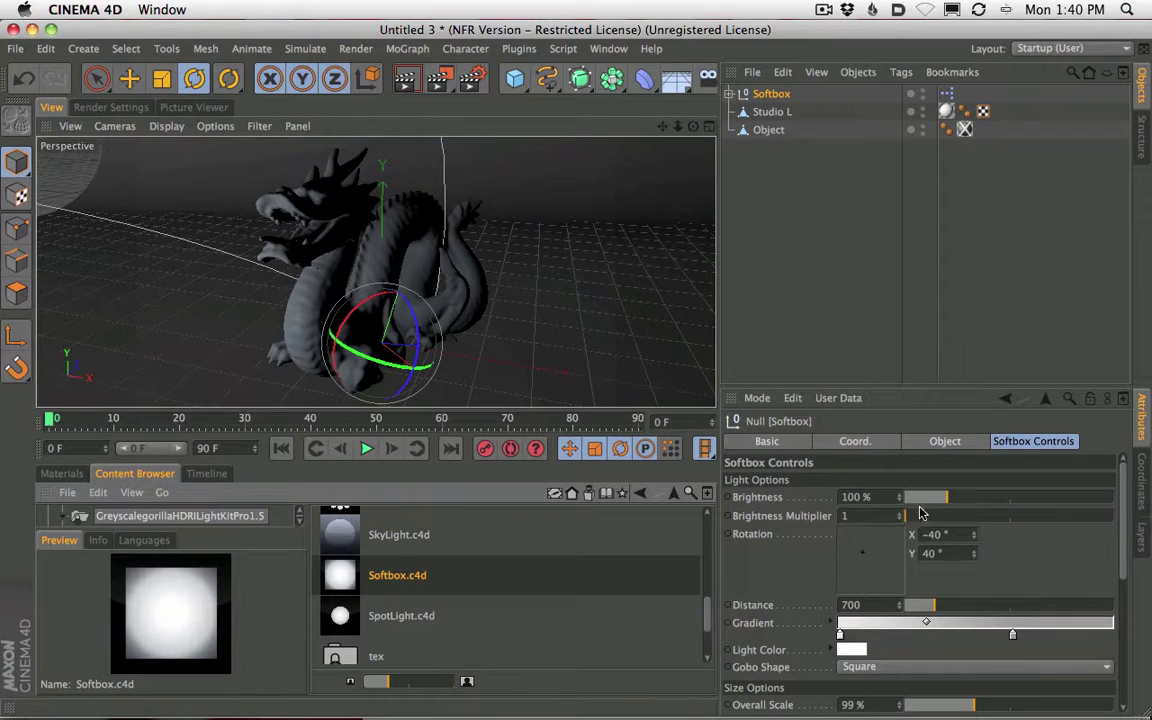
left_click_drag(879, 550, 854, 553)
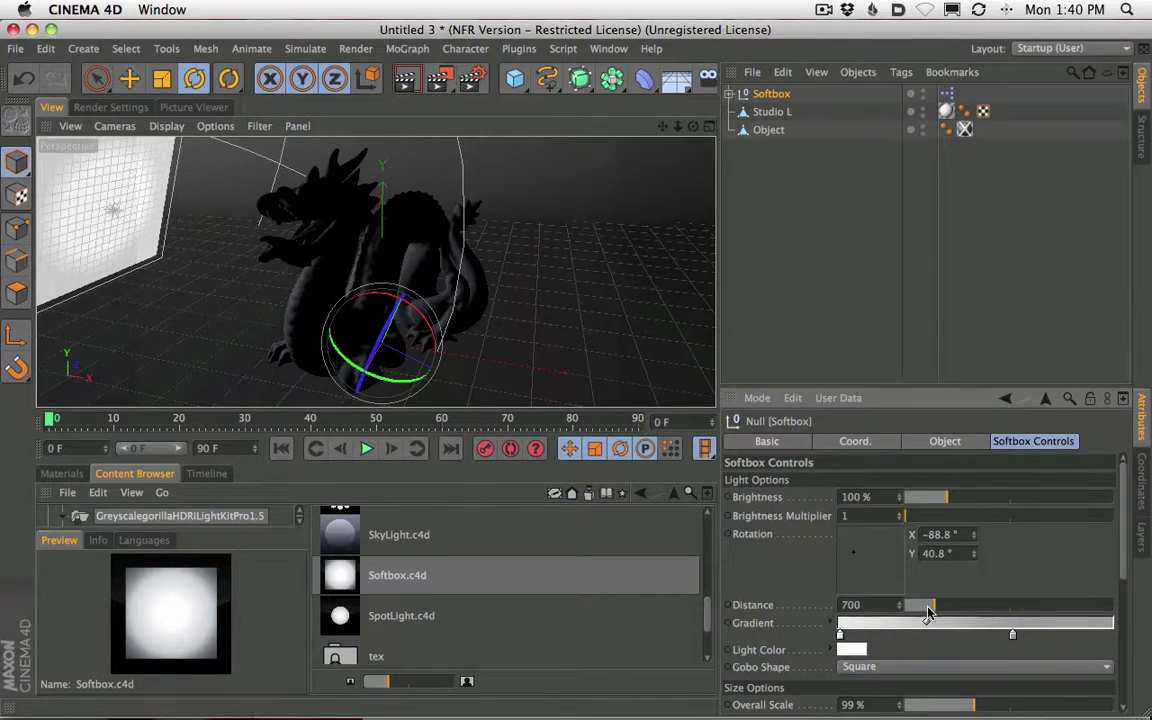
left_click_drag(931, 606, 928, 607)
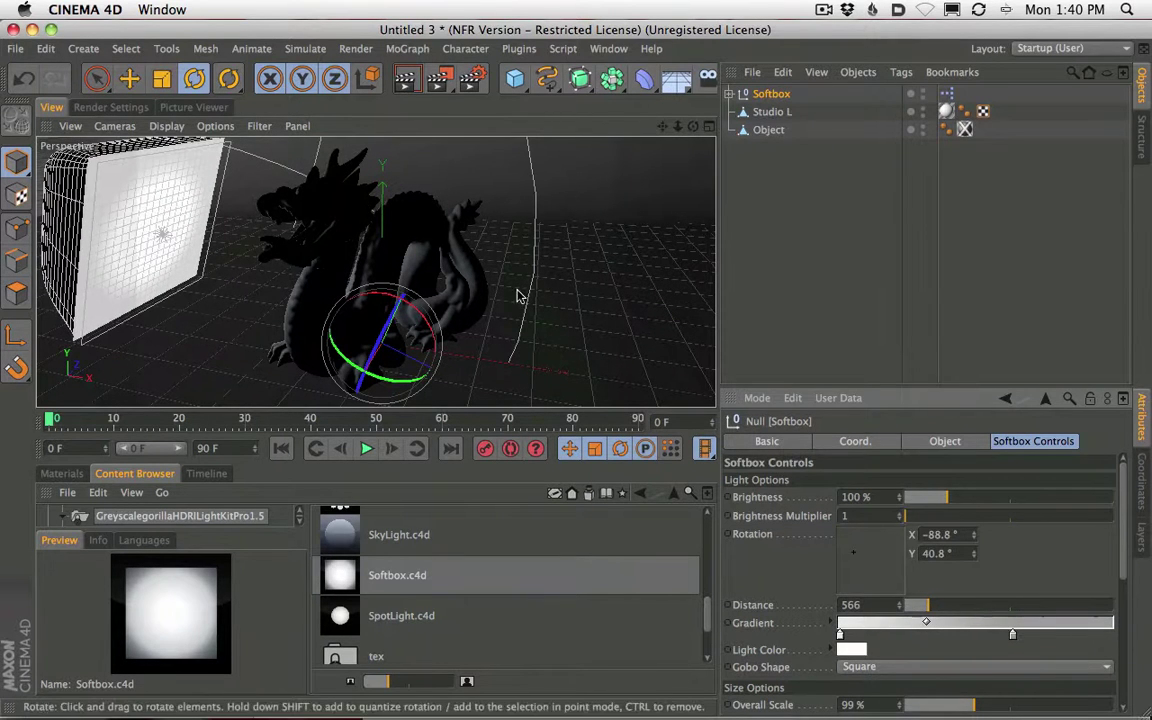
Move the Softbox light upward and render the active view.
left_click(771, 111)
left_click(771, 96)
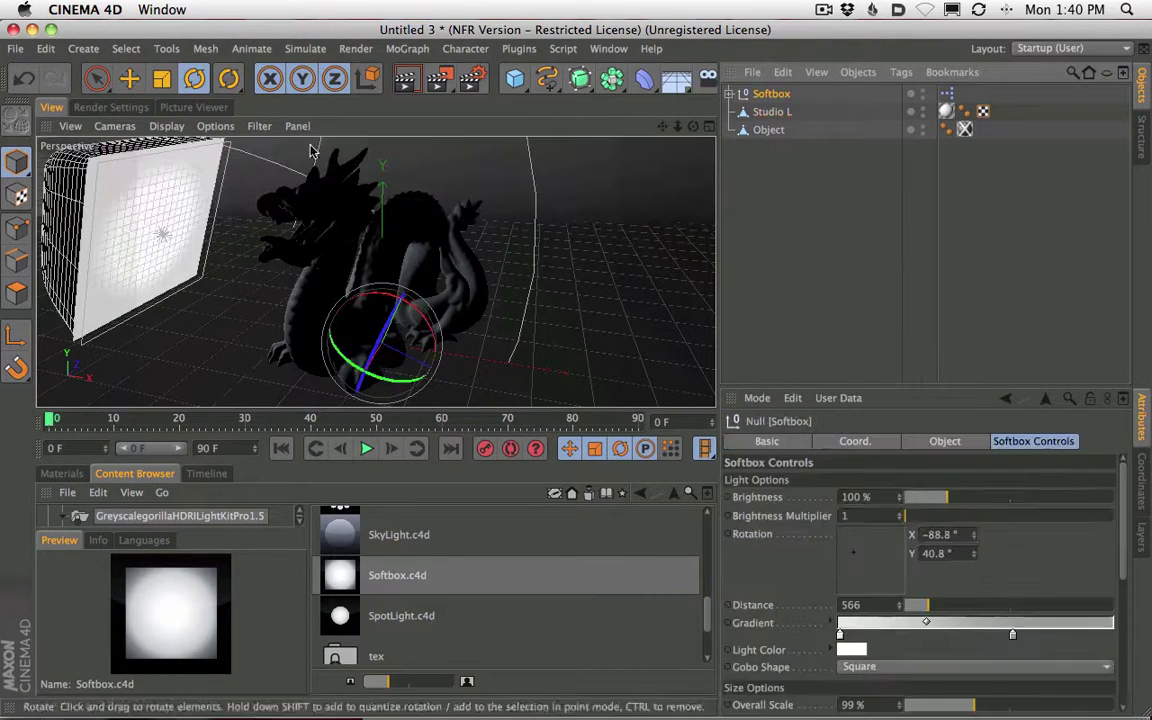
left_click(130, 79)
left_click_drag(409, 286, 389, 176)
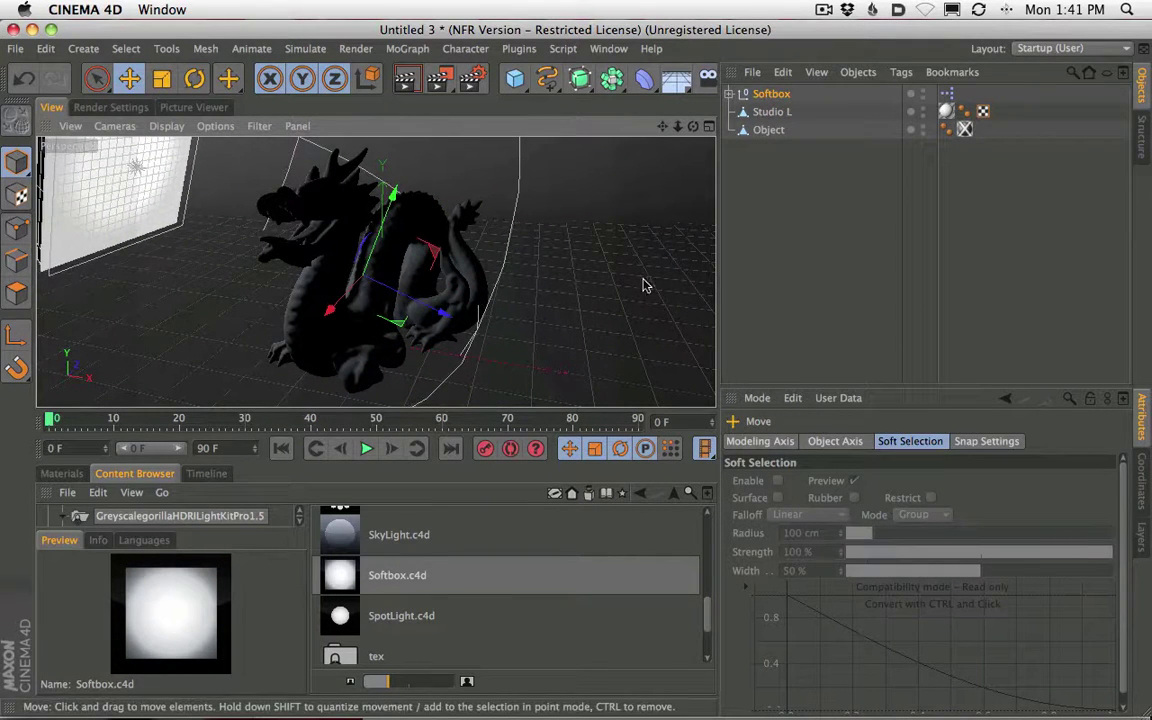
left_click(405, 79)
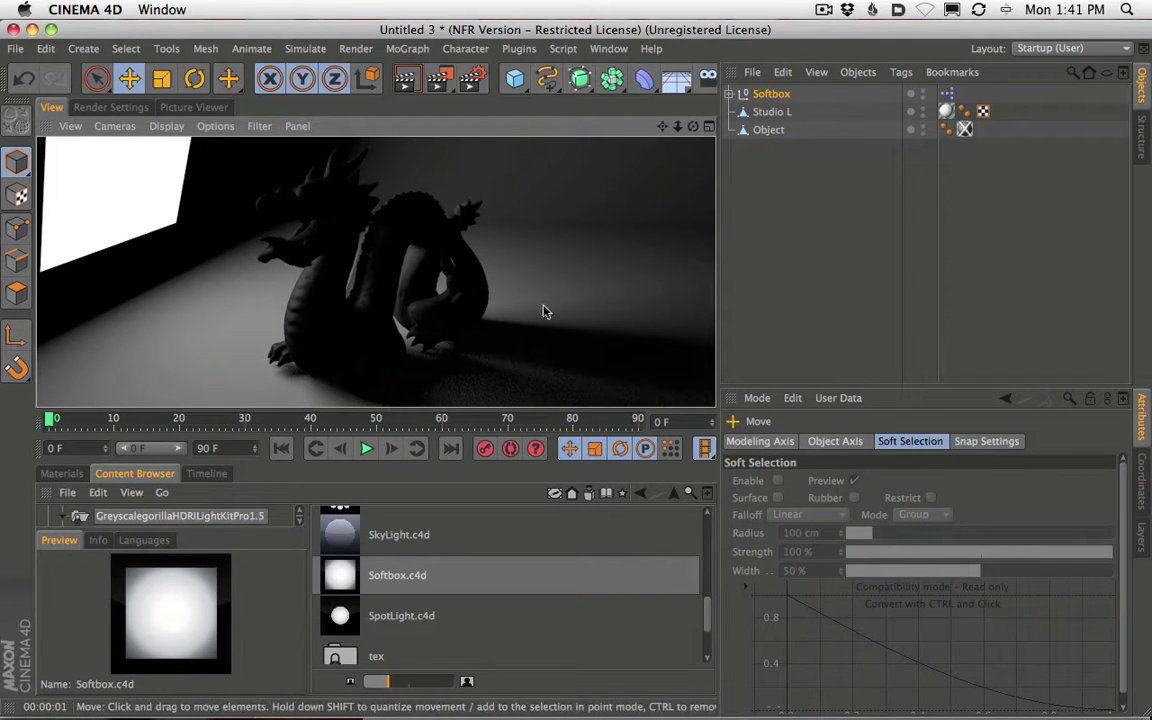
Darken the Cyc Material colour to RGB 59, 57, 56 and render the active view.
left_click(62, 473)
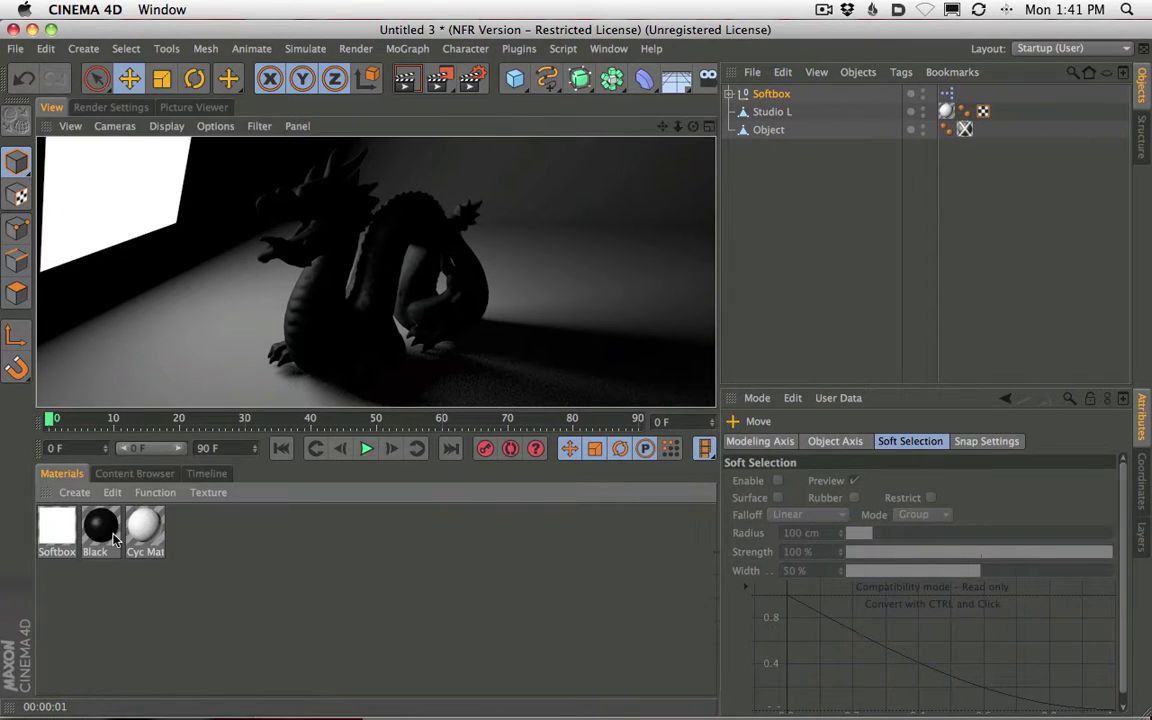
left_click(145, 535)
double_click(145, 535)
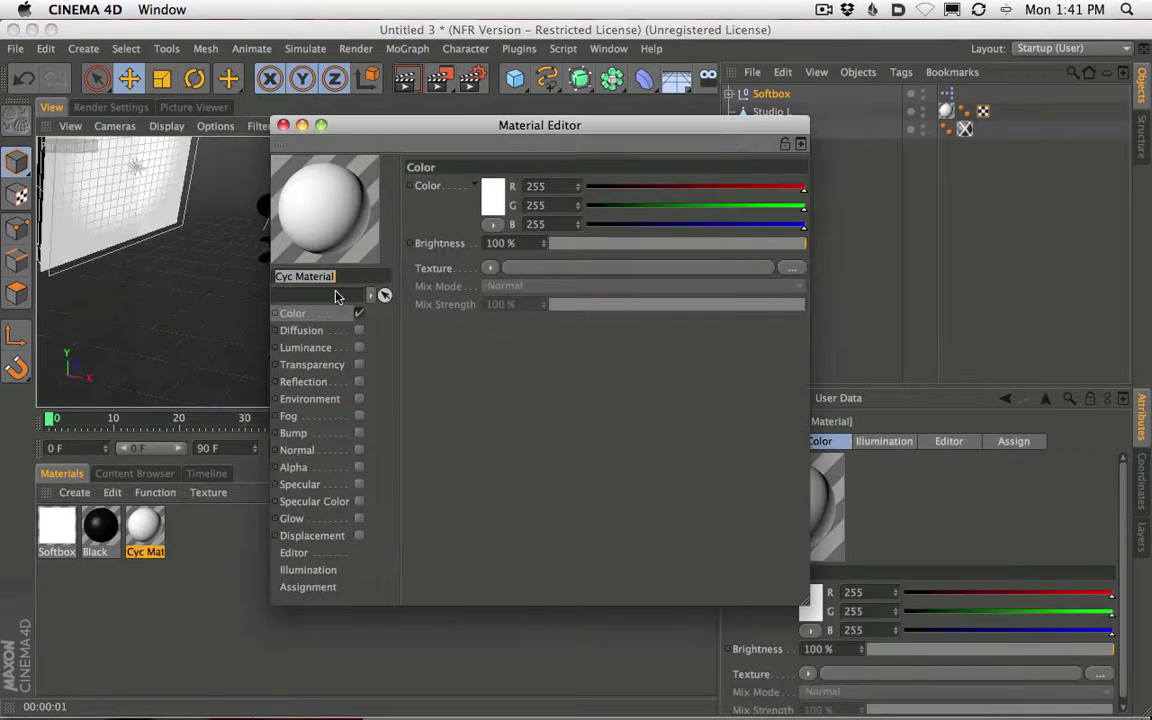
left_click(673, 224)
left_click(675, 205)
left_click(677, 187)
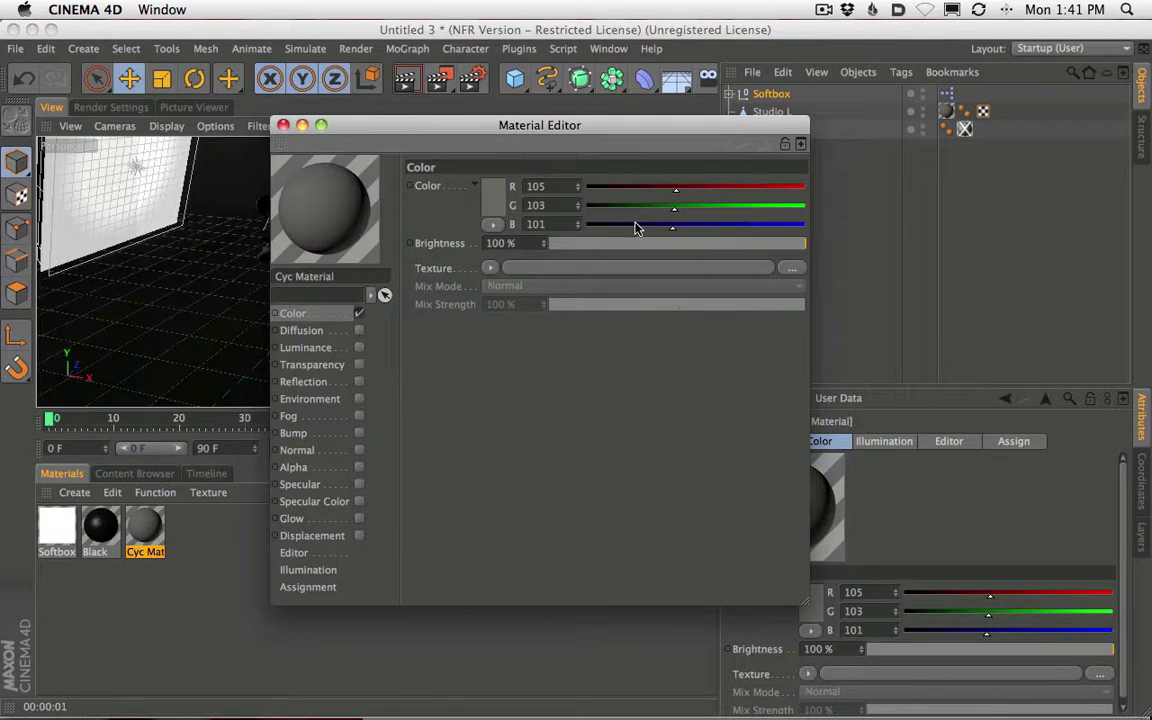
left_click(634, 224)
left_click(635, 205)
left_click(636, 187)
left_click(283, 125)
left_click(408, 85)
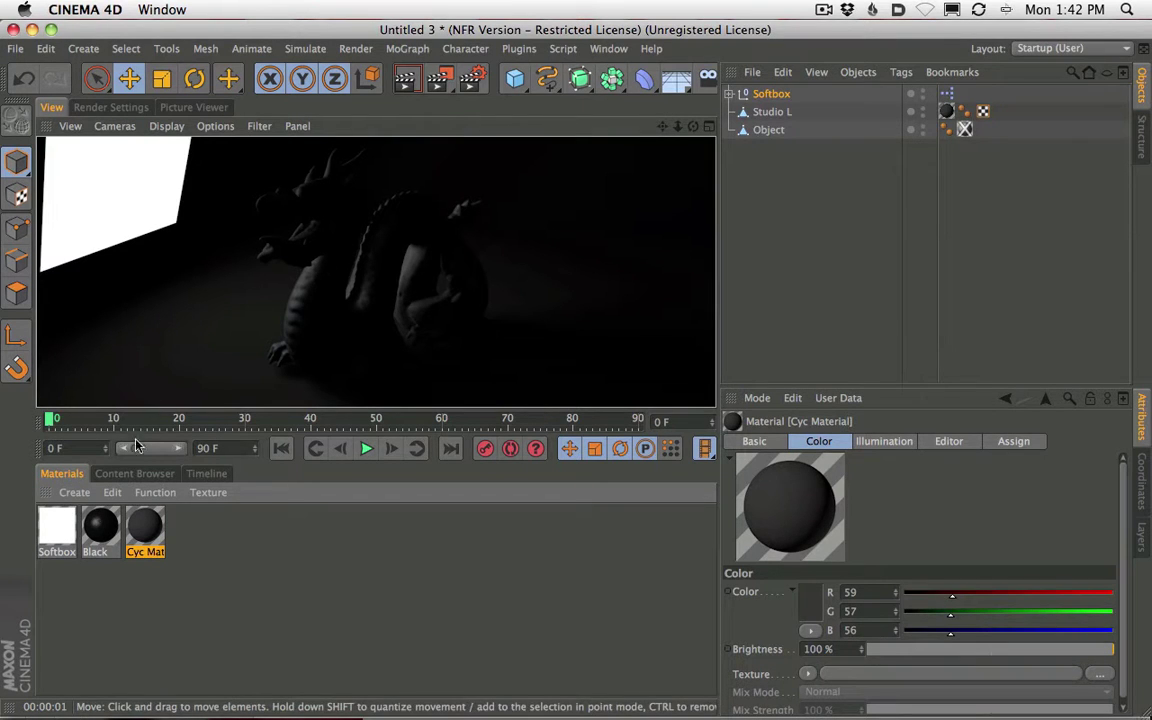
Create a new material and apply it to the dragon object.
left_click(76, 492)
left_click(108, 519)
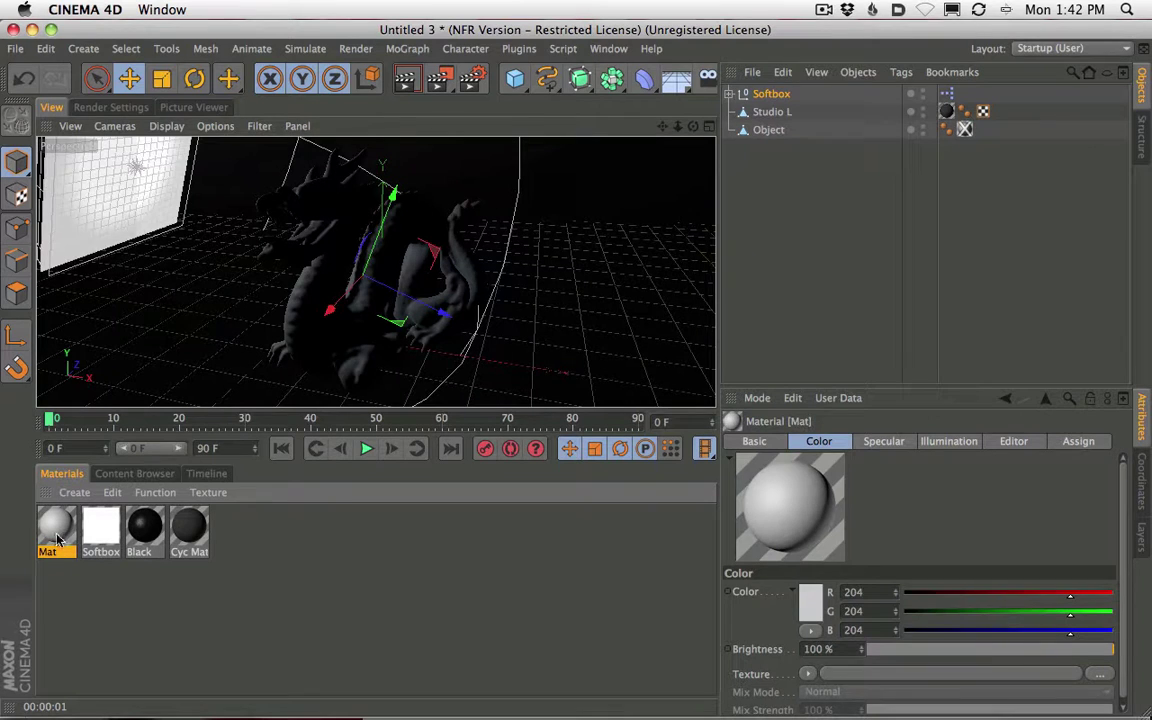
left_click_drag(56, 527, 785, 132)
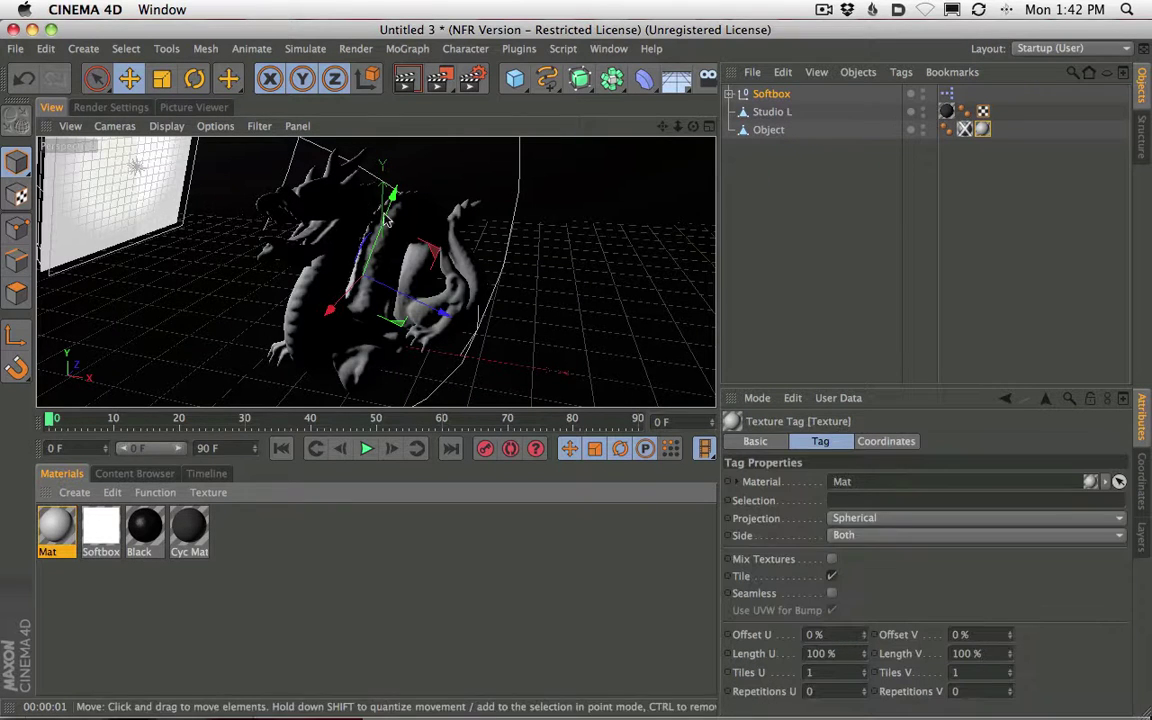
Enable Luminance on the dragon's material with a Subsurface Scattering texture and render the active view.
double_click(58, 527)
left_click_drag(405, 131, 622, 177)
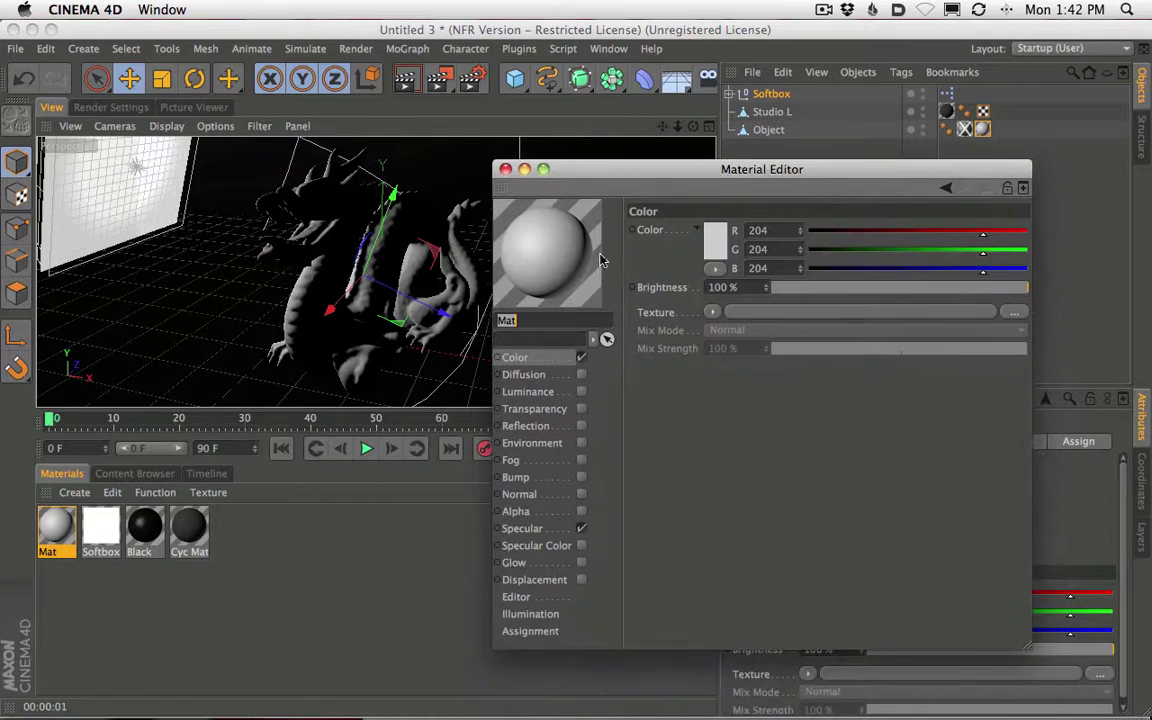
left_click(573, 392)
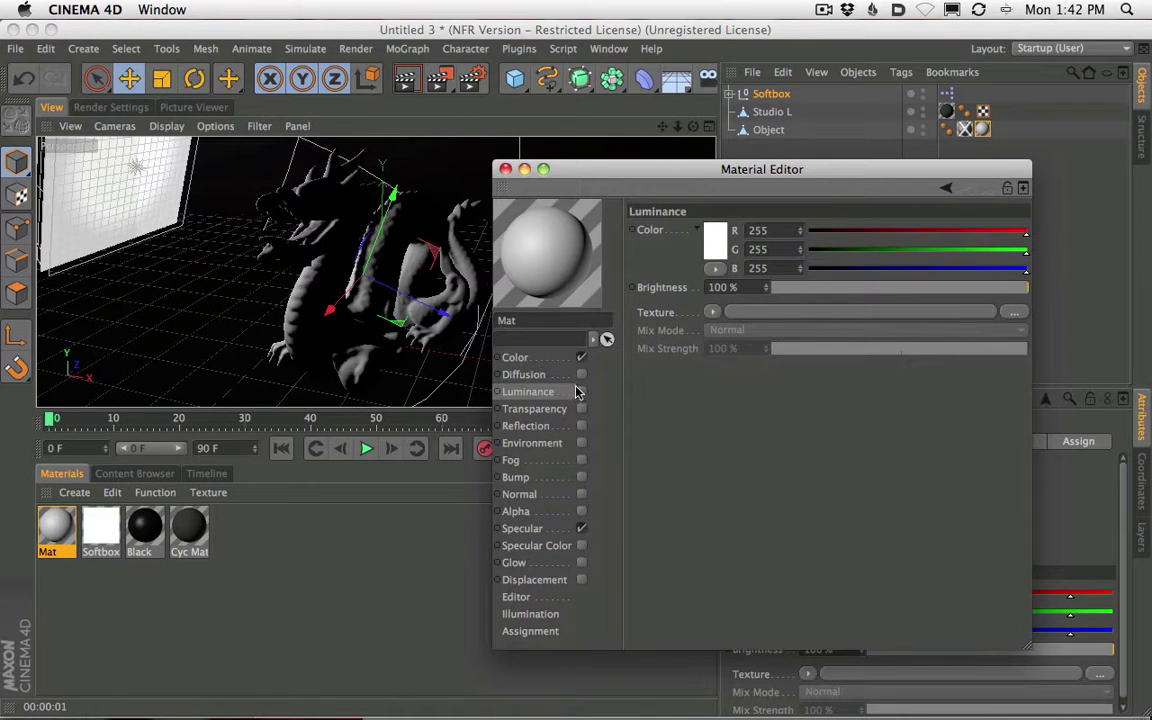
left_click_drag(645, 173, 664, 150)
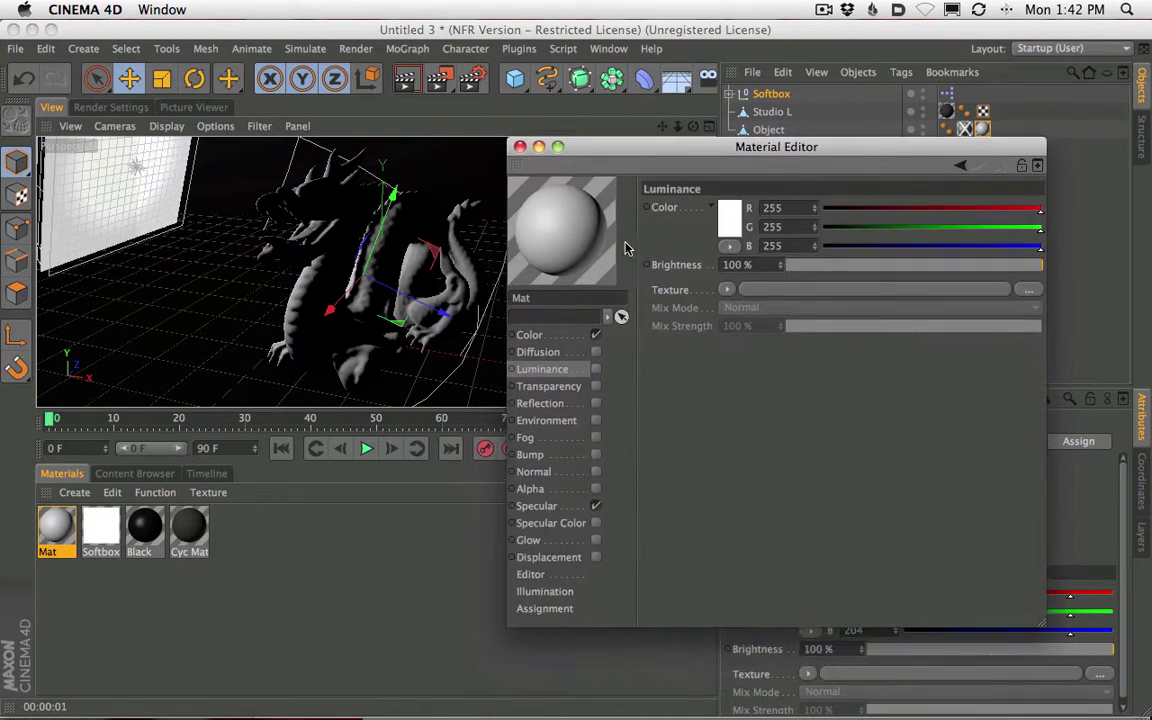
left_click(596, 369)
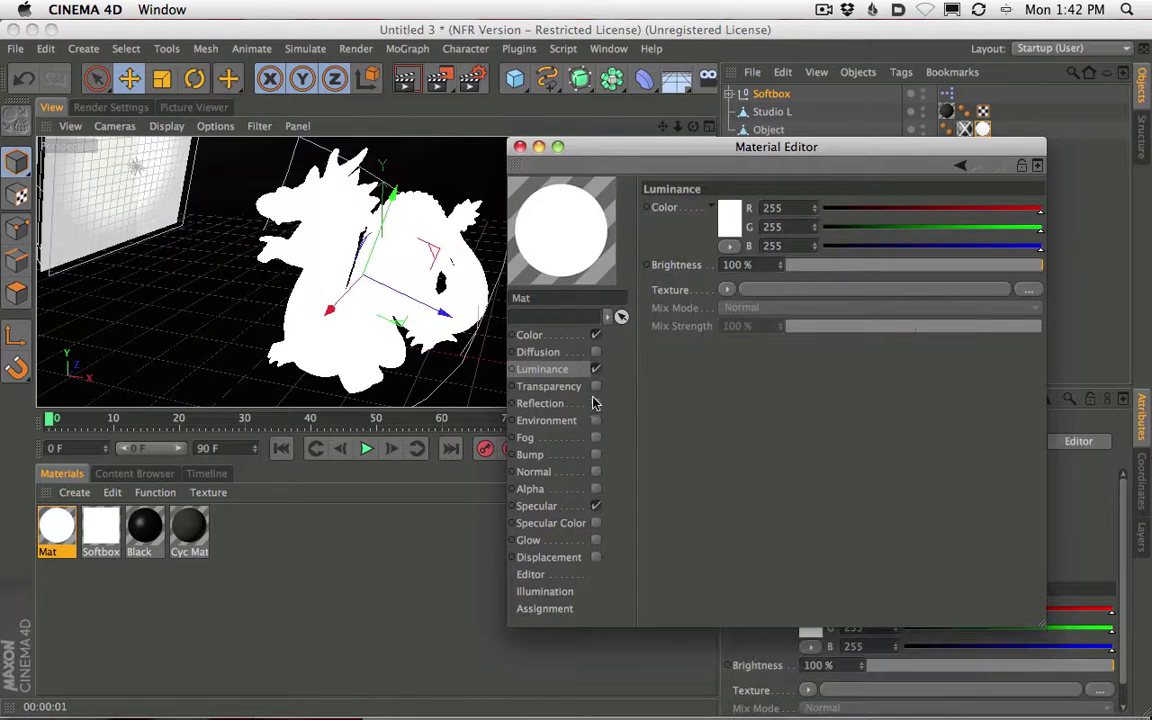
left_click(727, 289)
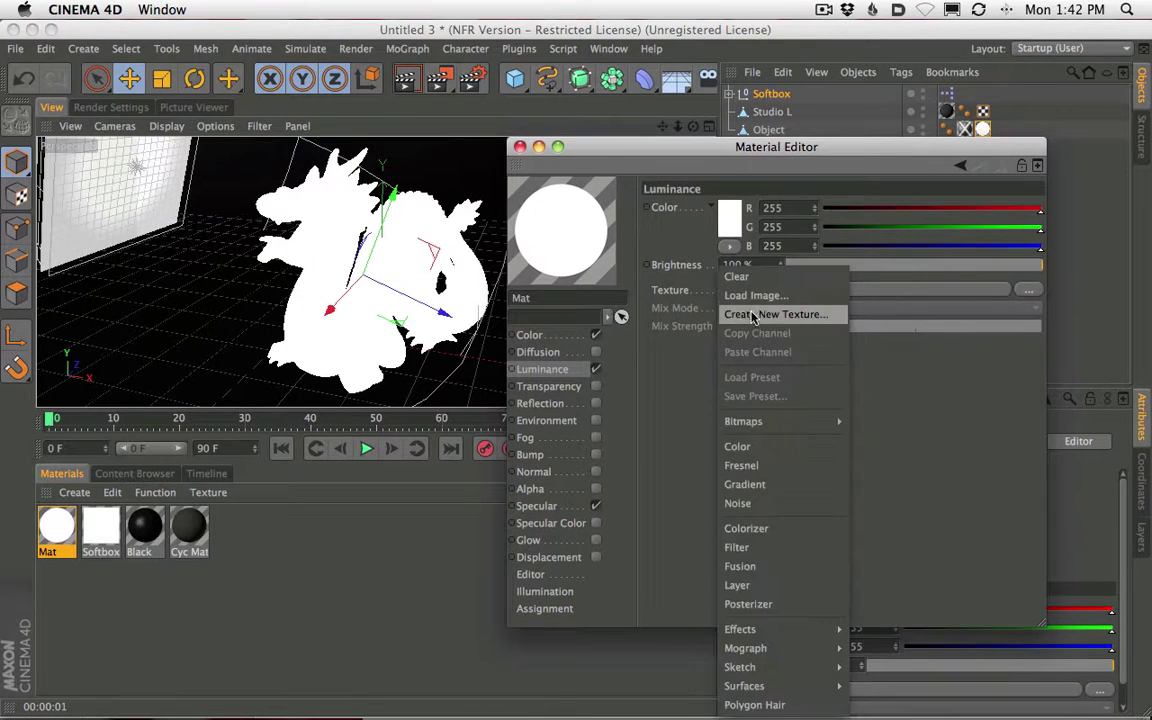
mouse_move(795, 631)
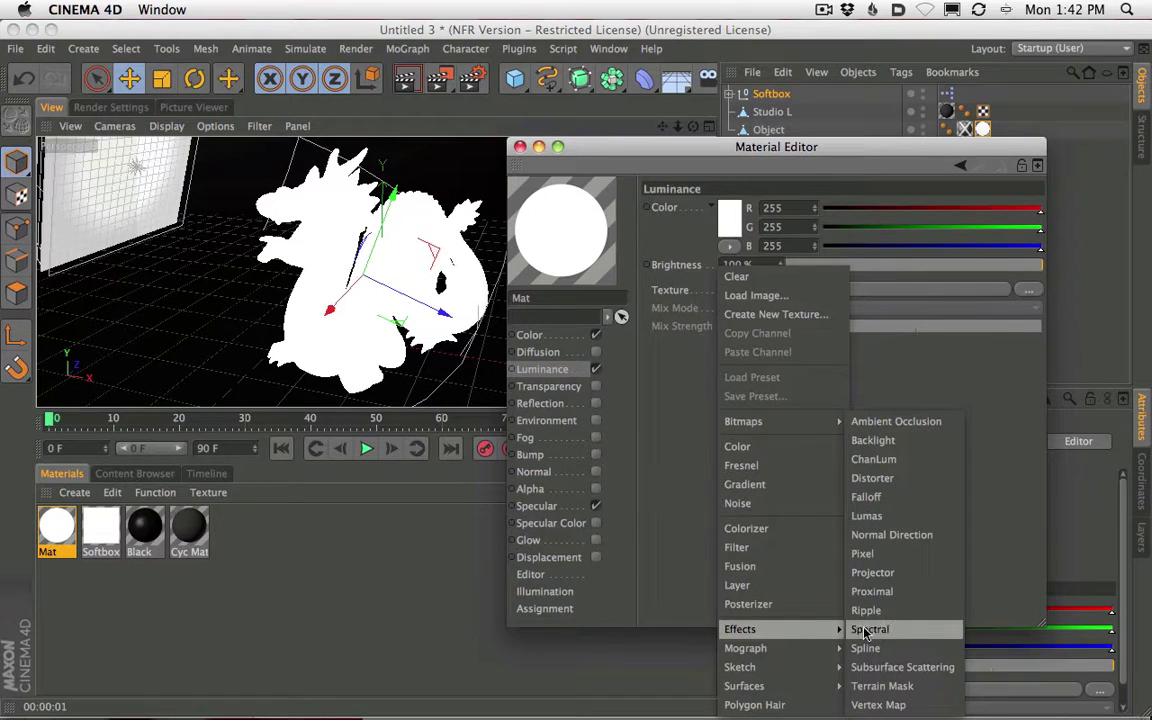
left_click(901, 667)
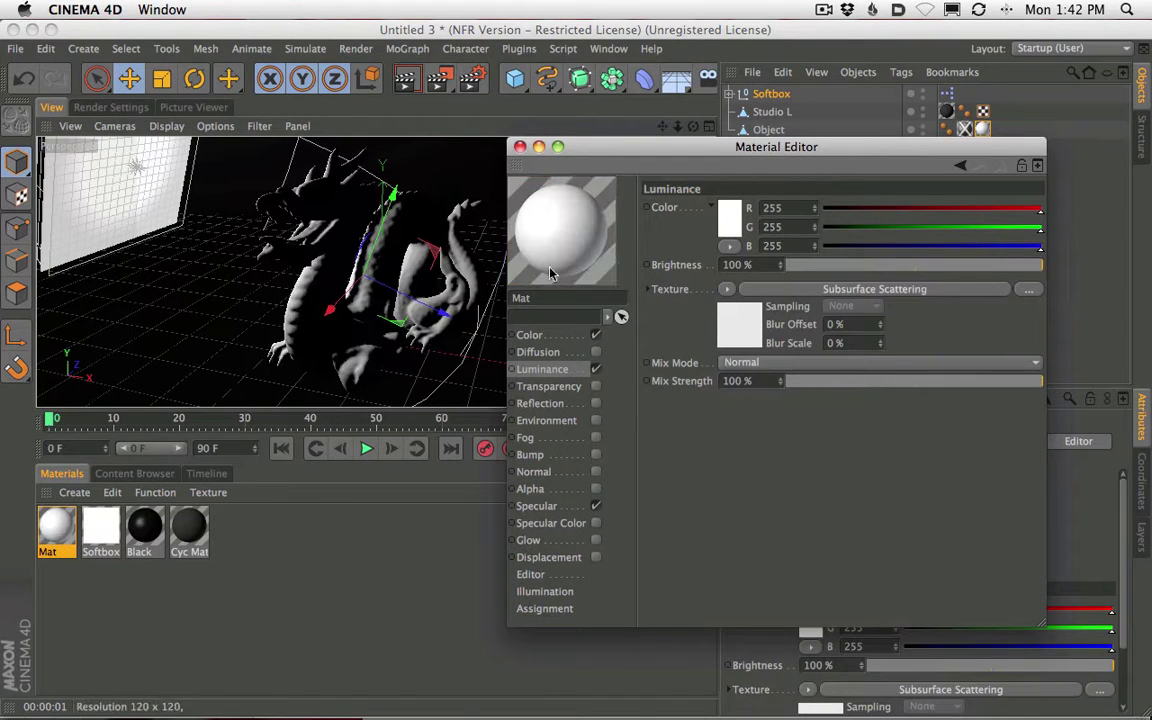
left_click(405, 83)
left_click_drag(622, 140, 688, 121)
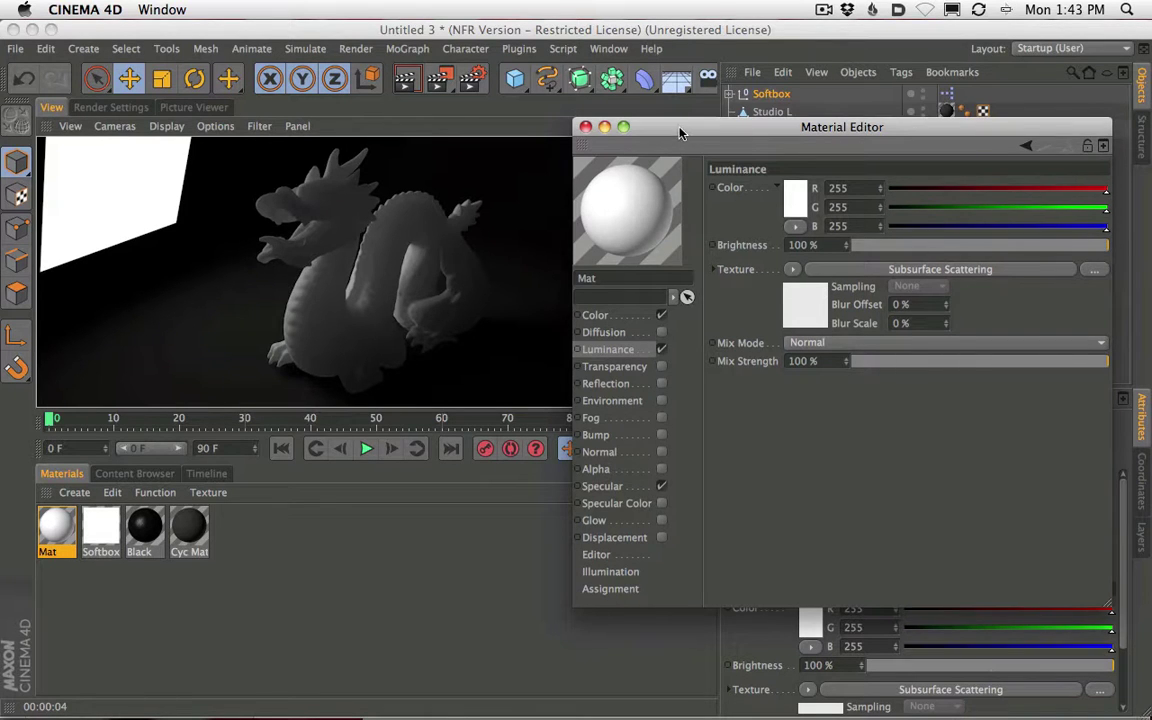
mouse_move(681, 123)
left_mouse_down()
mouse_move(676, 94)
mouse_move(664, 116)
left_mouse_up()
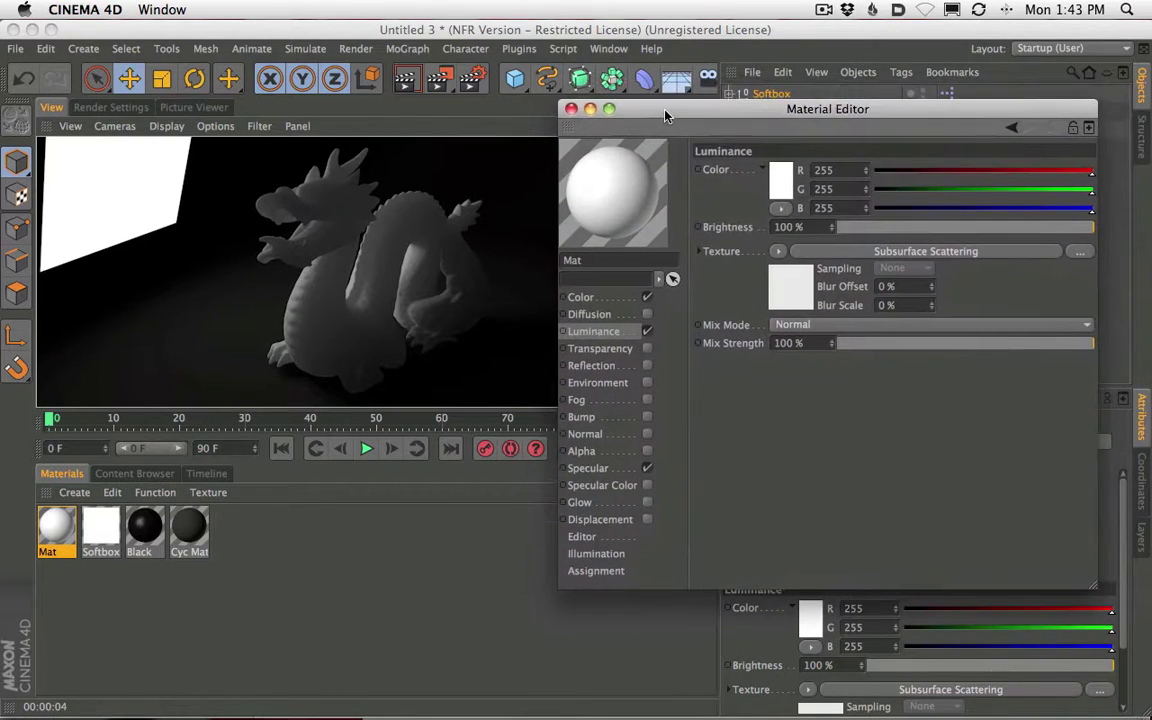
Check the renderer choice in the render settings and render the active view again.
left_click(108, 107)
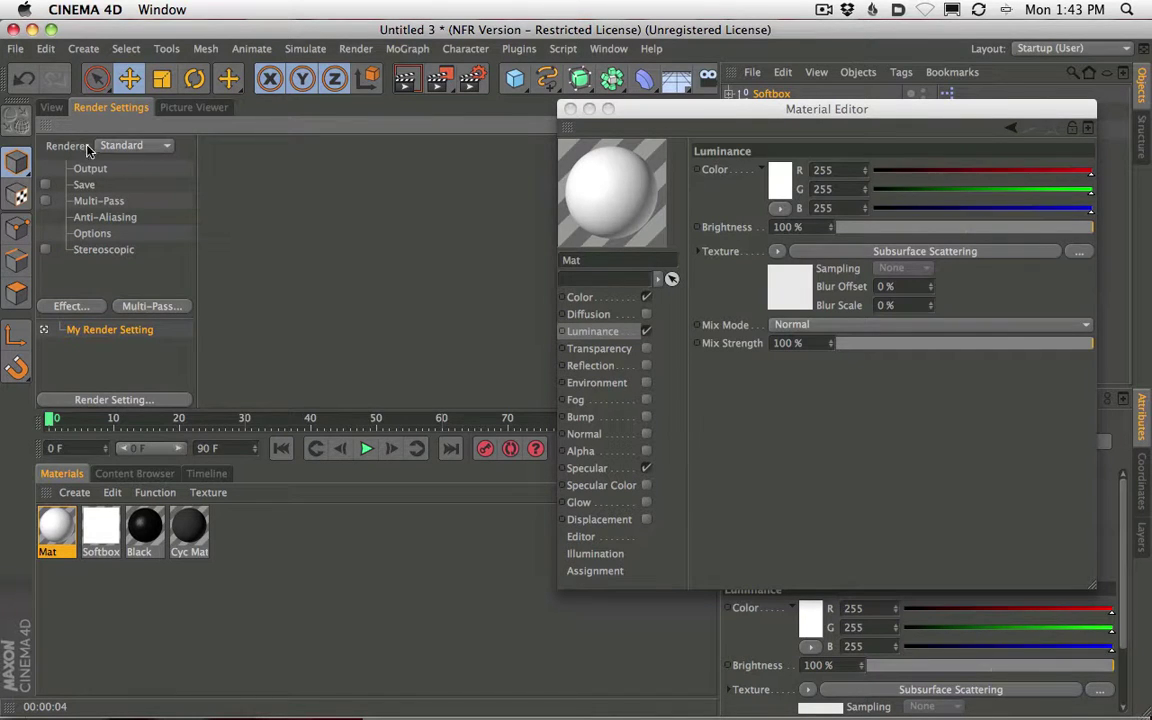
left_click(51, 107)
left_click(406, 70)
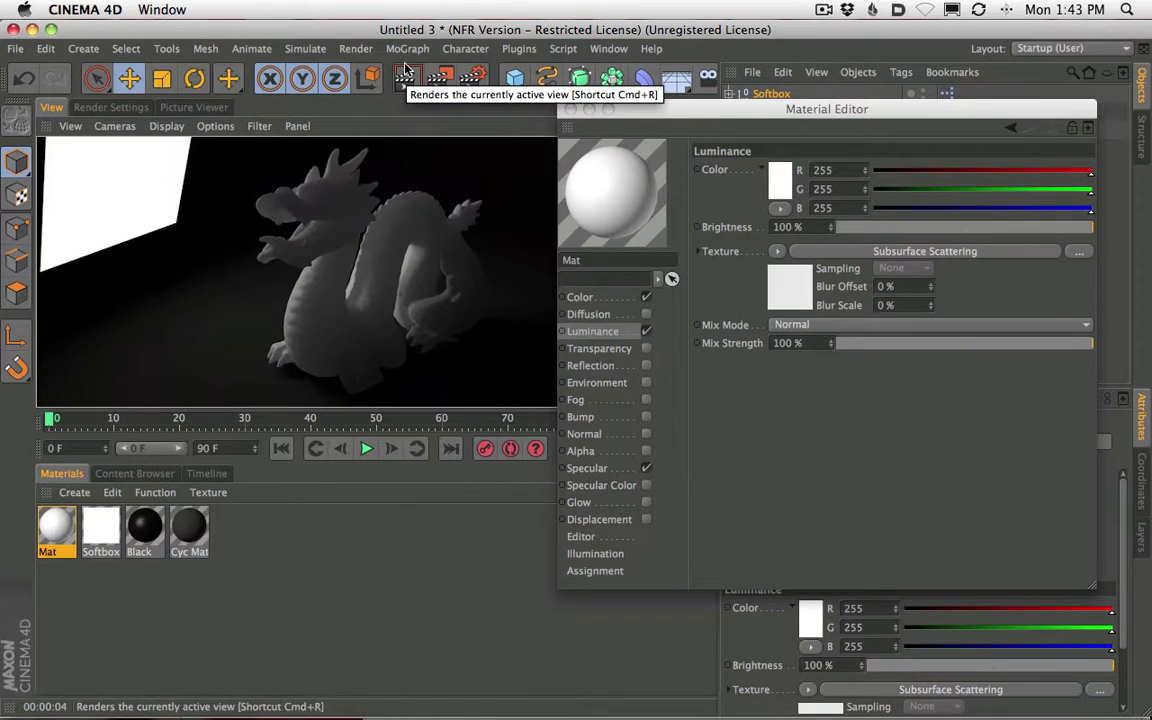
Set the renderer to Physical in the render settings.
left_click(119, 109)
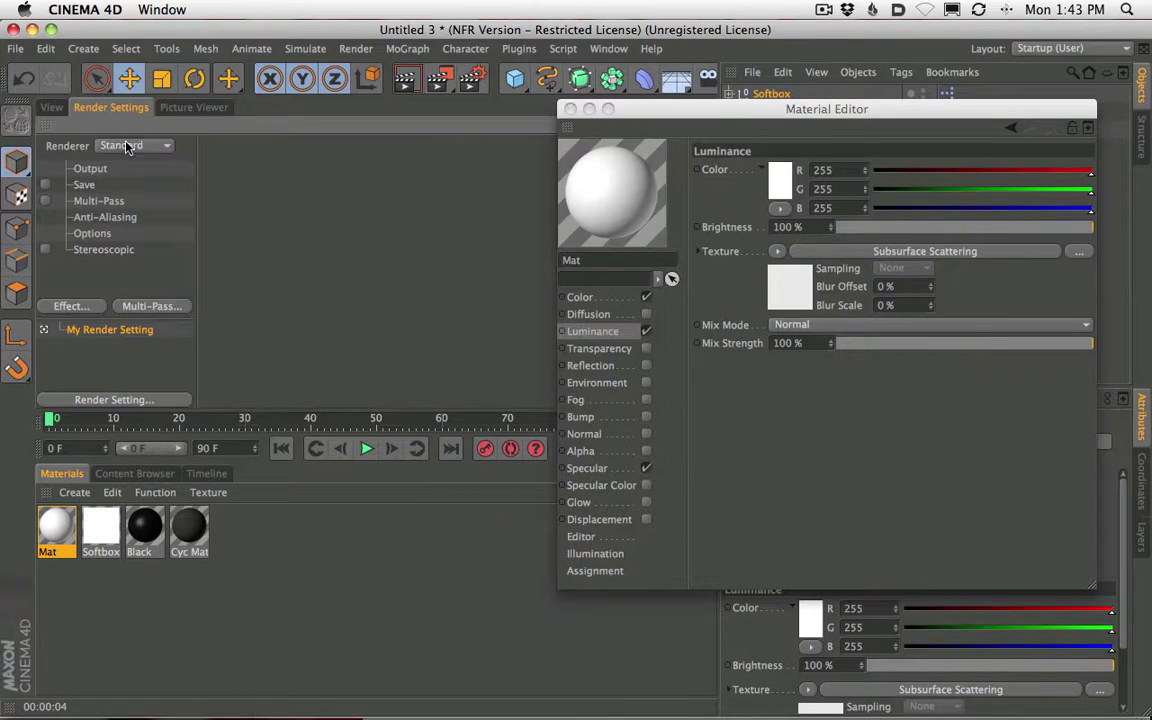
left_click(127, 147)
left_click(125, 177)
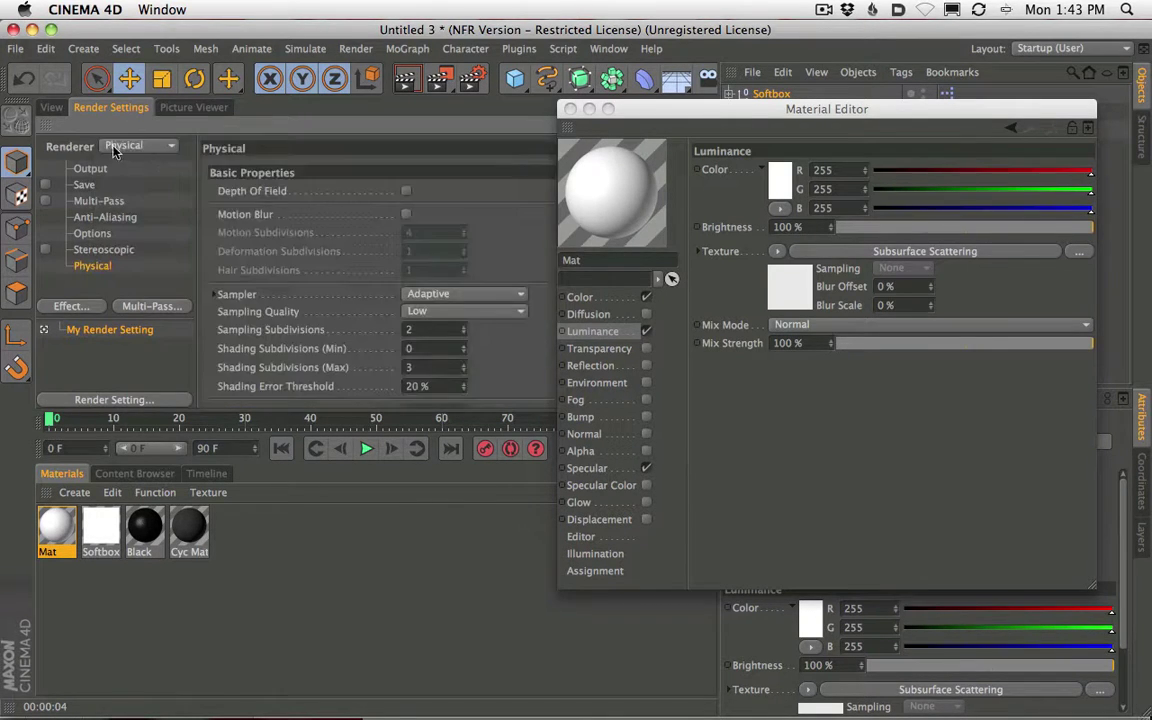
Render the active view of the dragon with the Physical renderer.
left_click(51, 107)
left_click(404, 82)
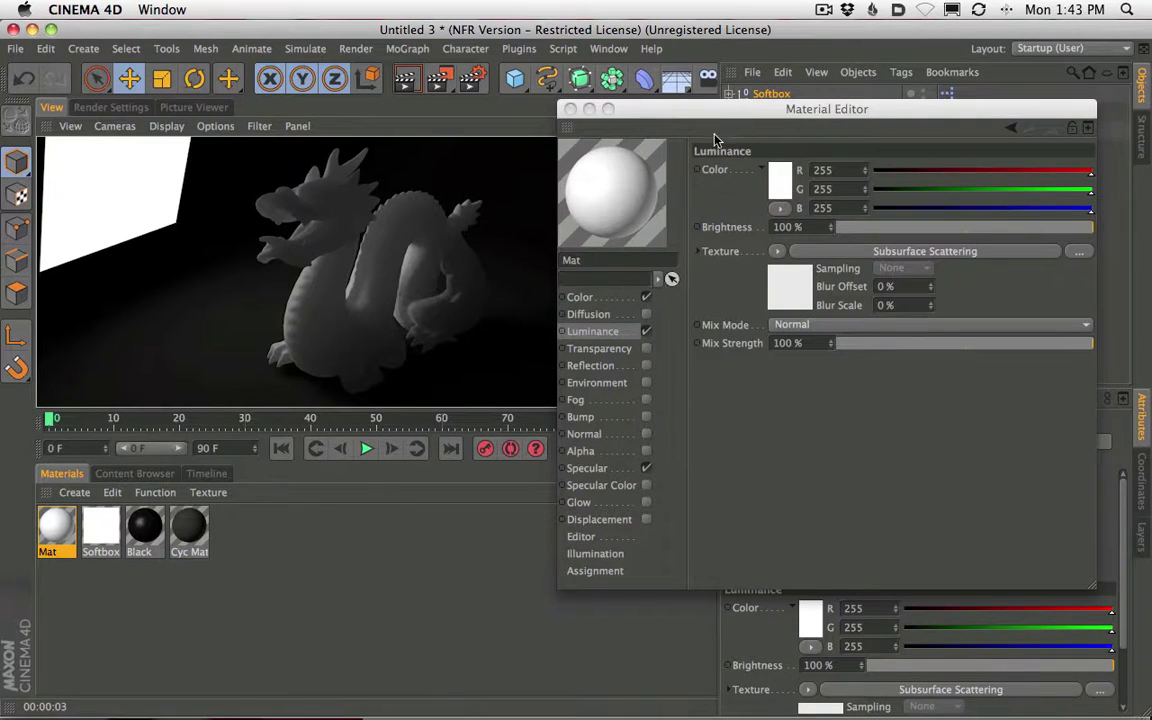
left_click_drag(710, 120, 713, 117)
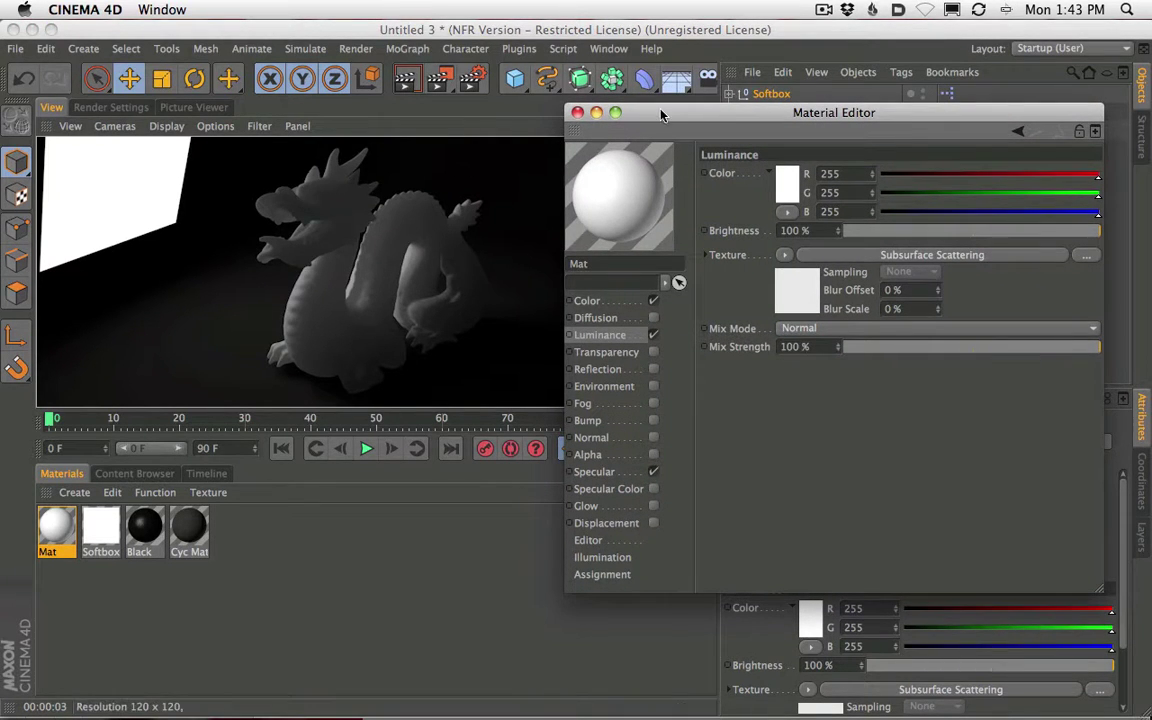
left_click_drag(660, 115, 634, 111)
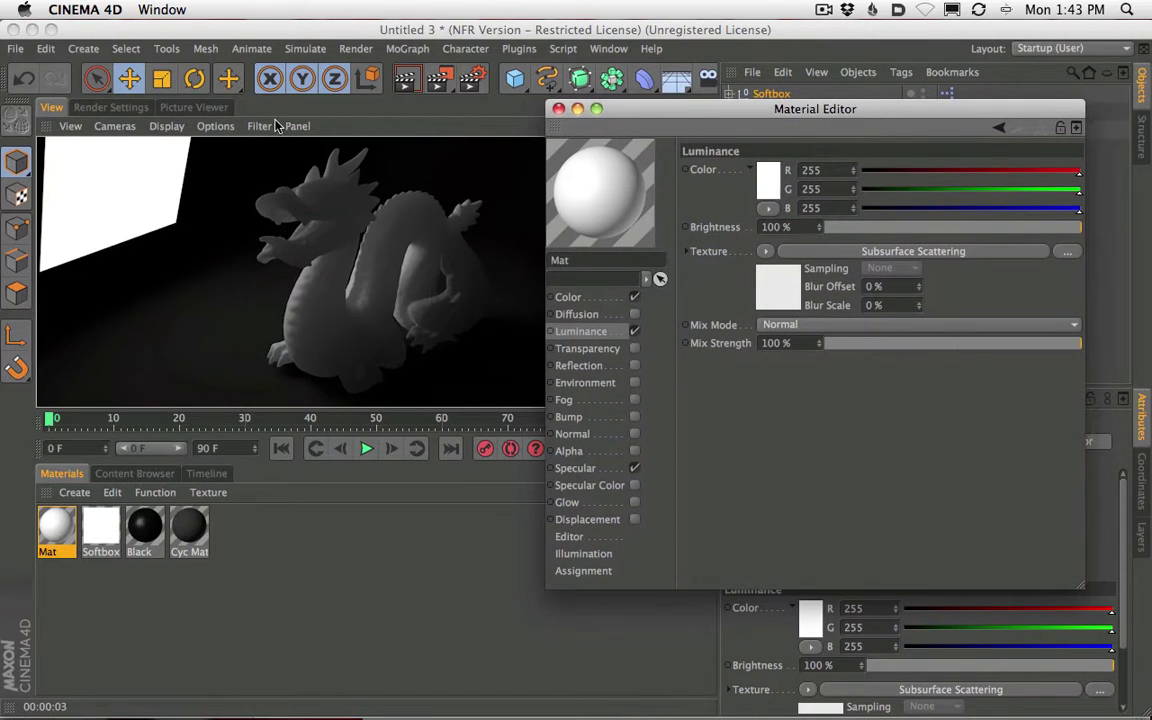
Review the available renderer choices in the render settings and return to the viewport.
left_click(112, 107)
left_click(143, 147)
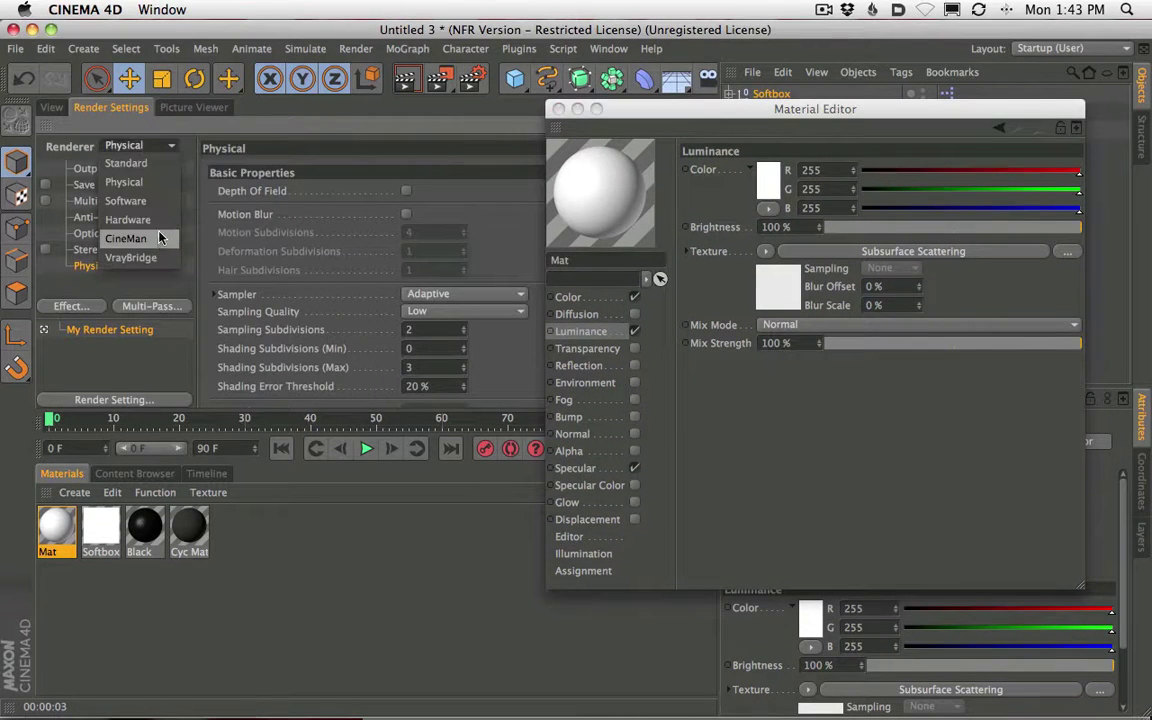
left_click(105, 165)
left_click(51, 107)
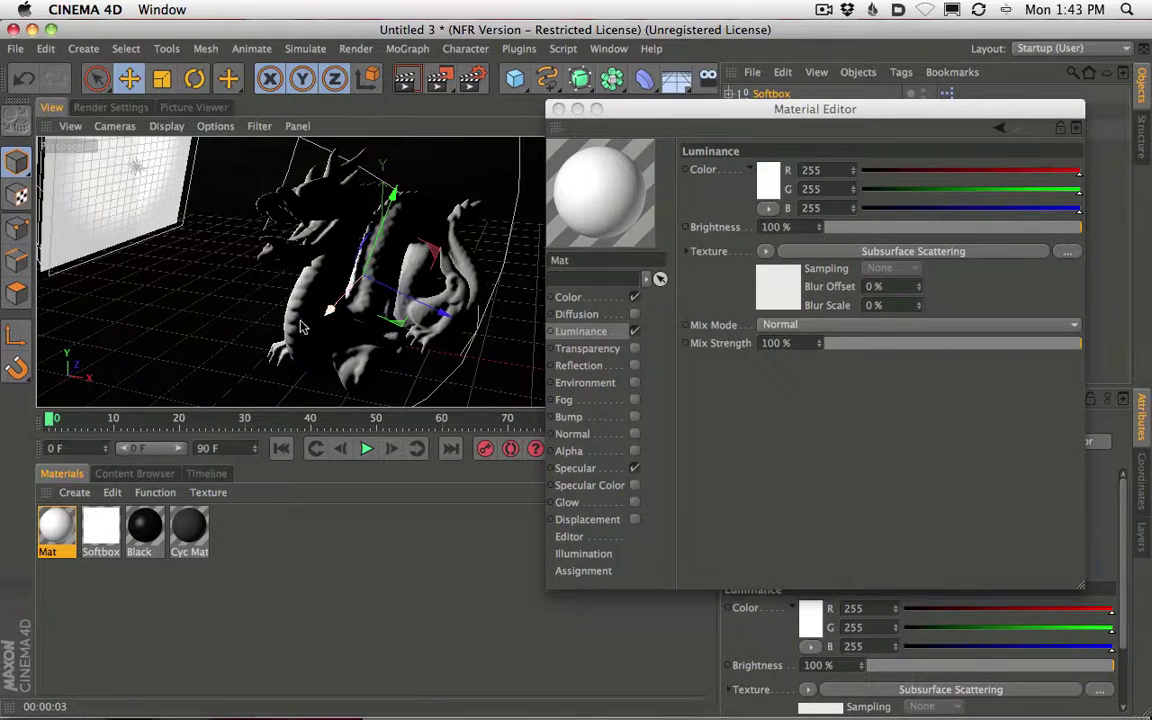
left_click(670, 112)
left_click_drag(670, 117, 649, 103)
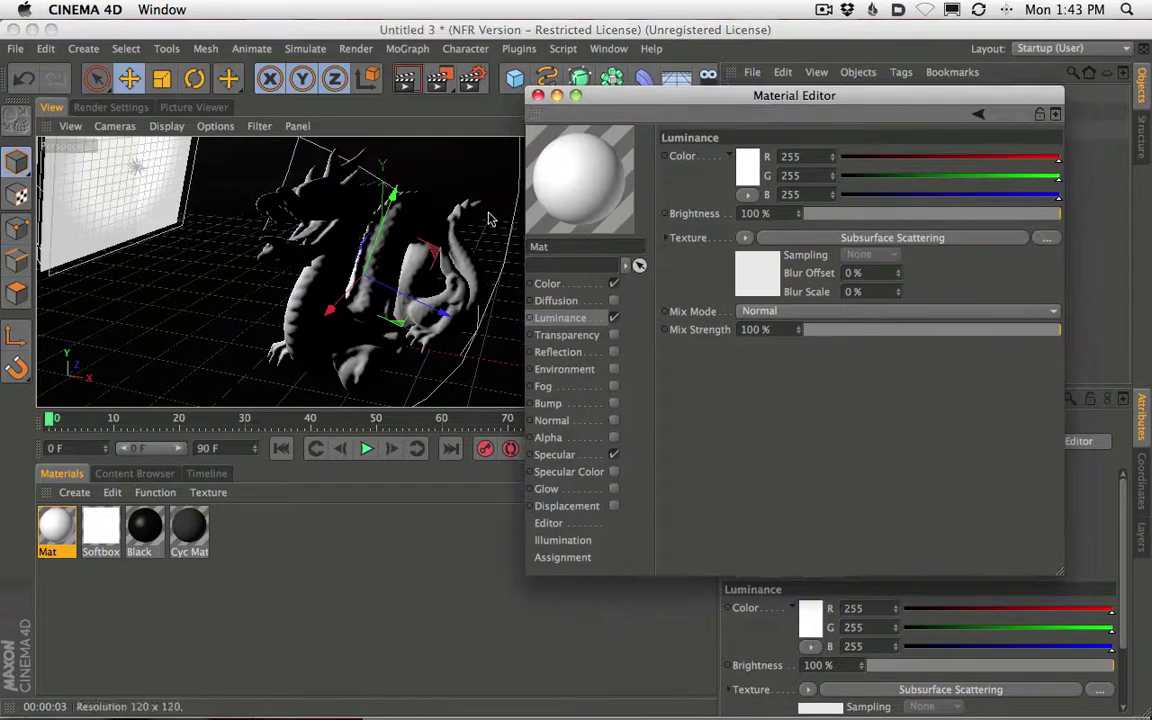
Set the Physical renderer's sampler to Progressive and render the active view.
left_click(110, 107)
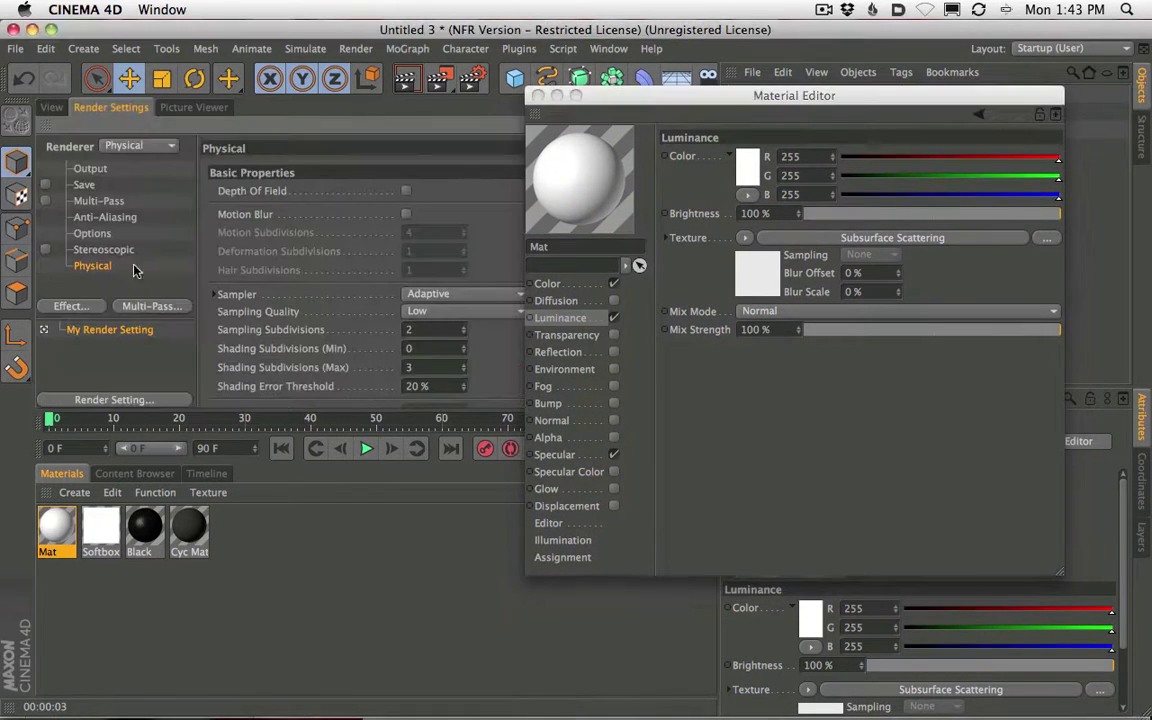
left_click_drag(575, 96, 715, 191)
left_click(462, 294)
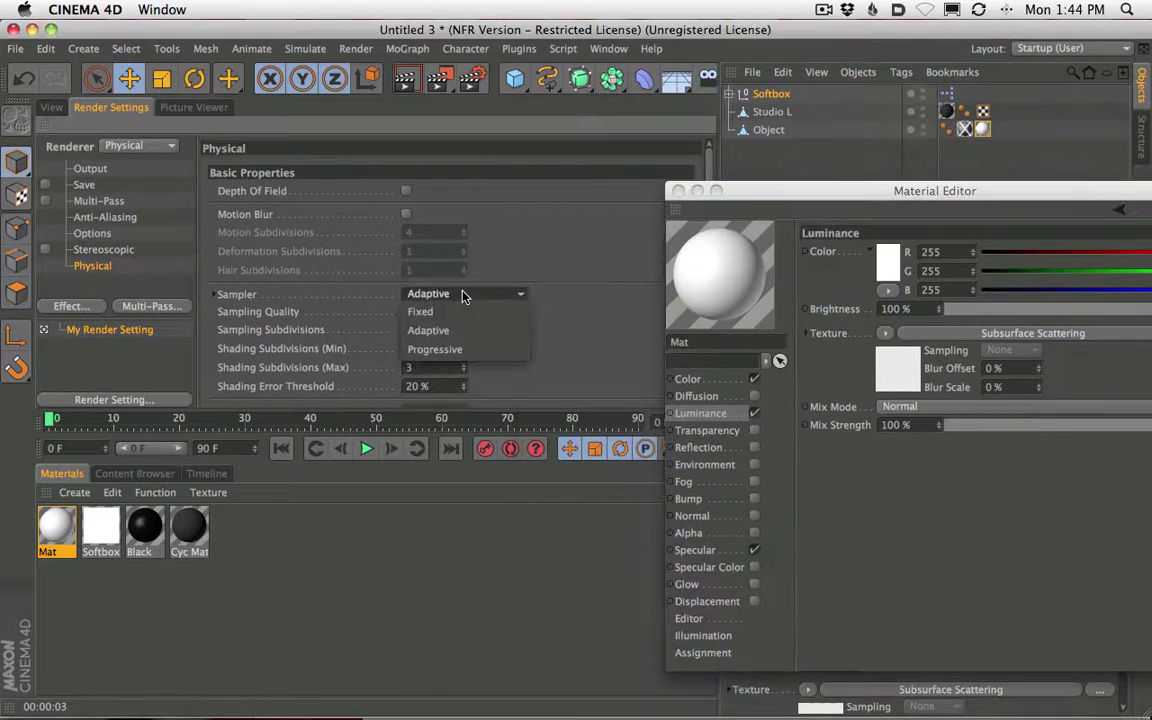
left_click(440, 349)
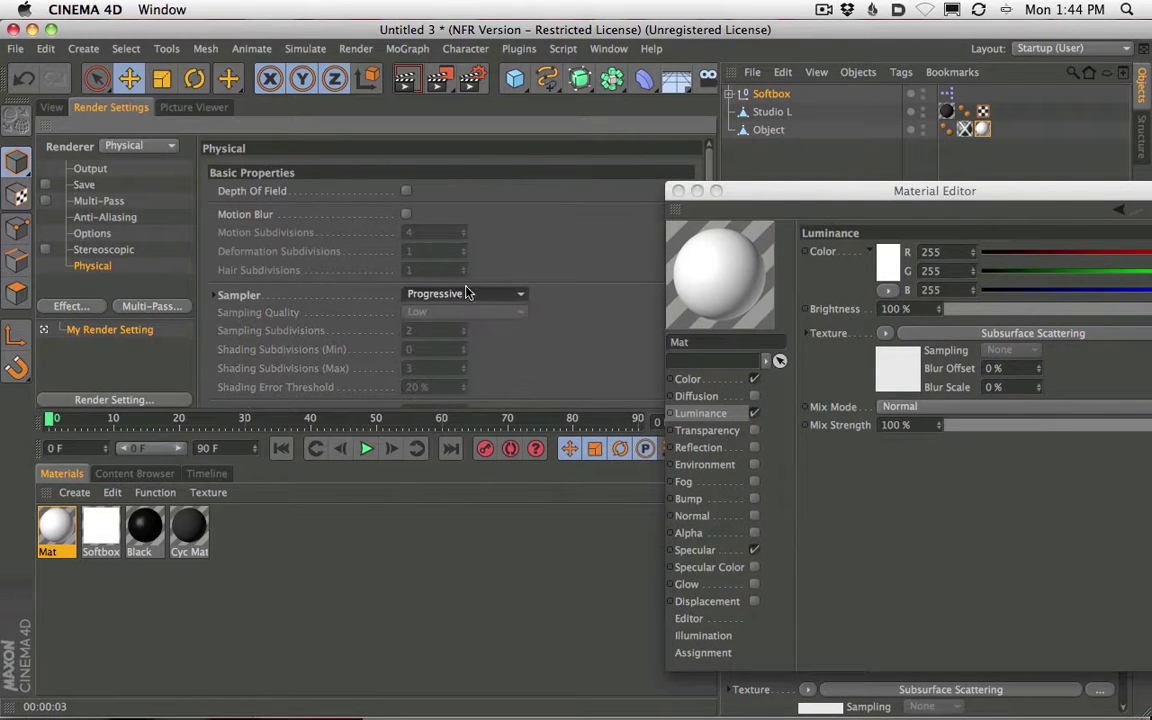
left_click(50, 107)
left_click(408, 80)
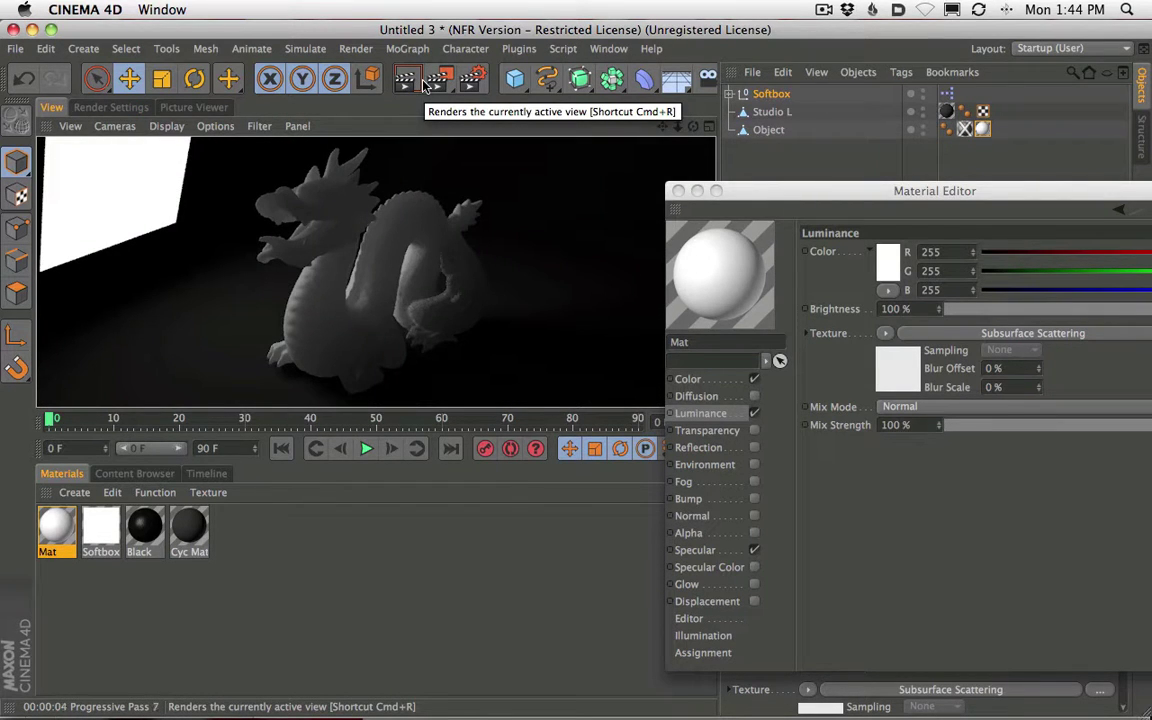
Open the properties of the Subsurface Scattering shader in the dragon material's Luminance channel.
left_click_drag(793, 193, 727, 83)
left_click(855, 217)
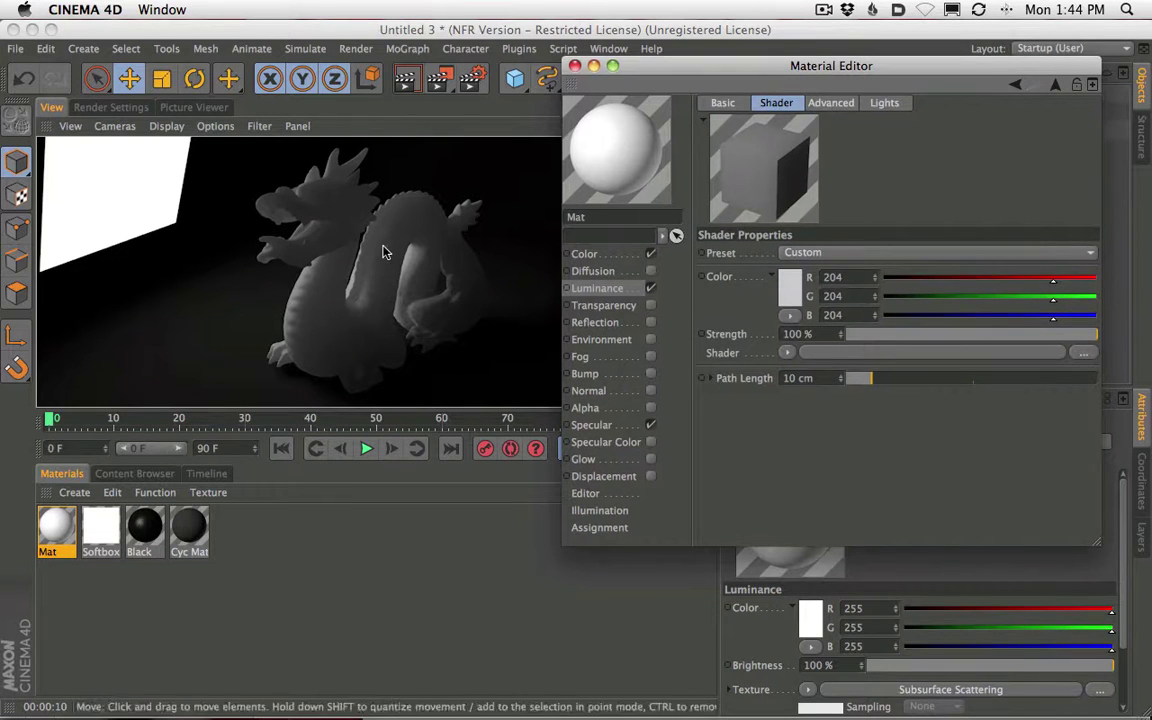
left_click_drag(719, 75, 721, 62)
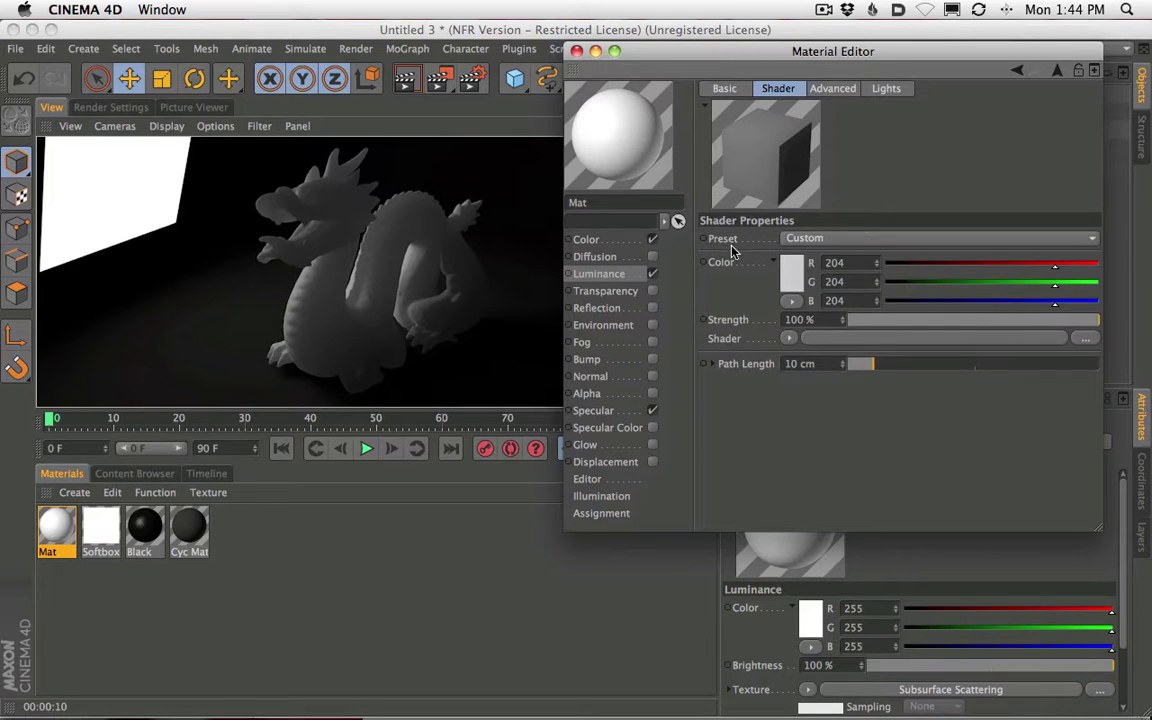
Try the Apple and Chicken presets of the Subsurface Scattering shader with a render of each, and return the preset to Custom.
left_click(818, 240)
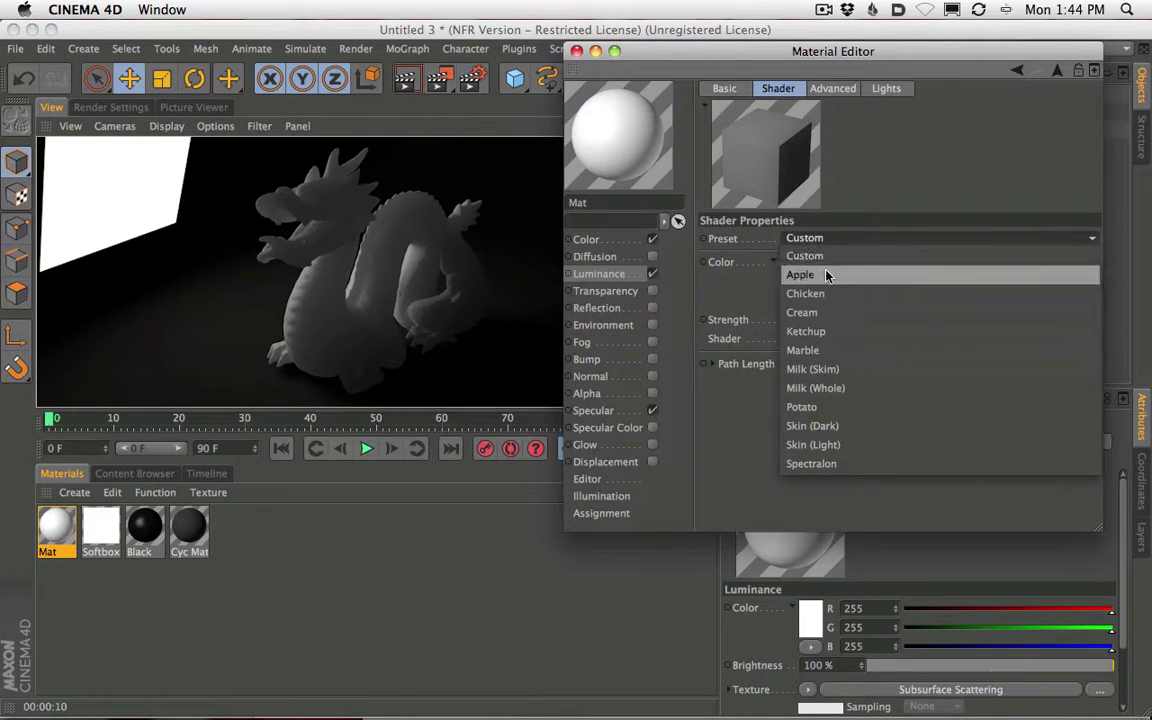
left_click(826, 274)
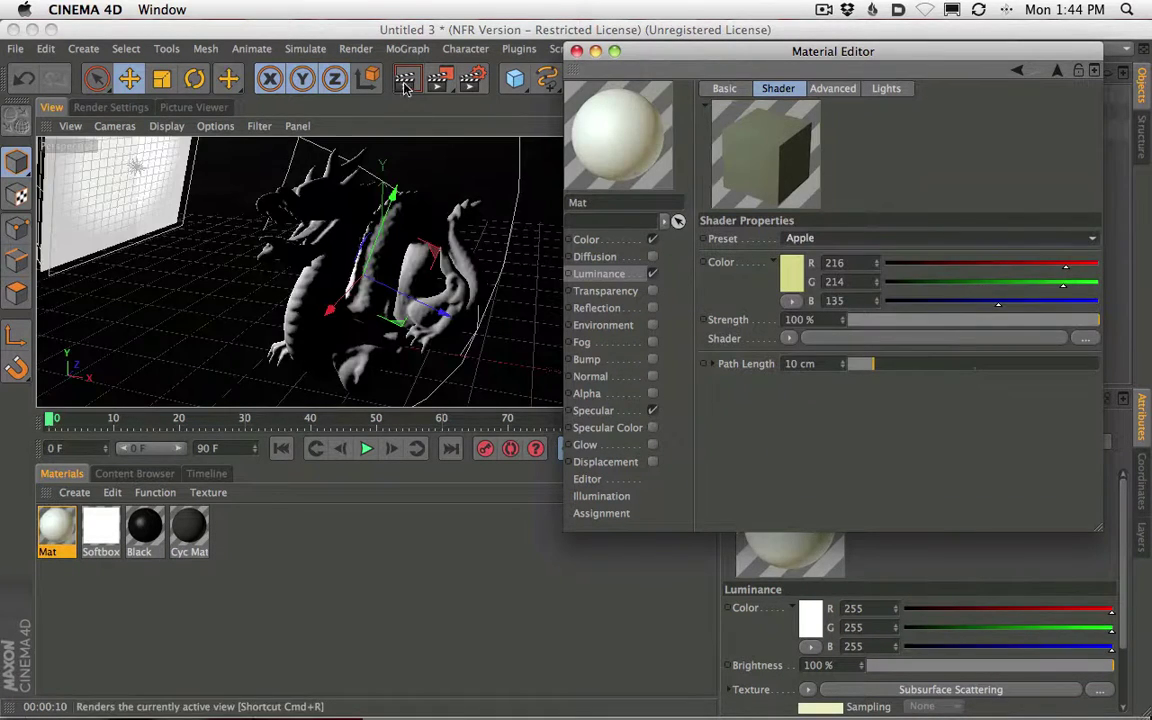
left_click(405, 80)
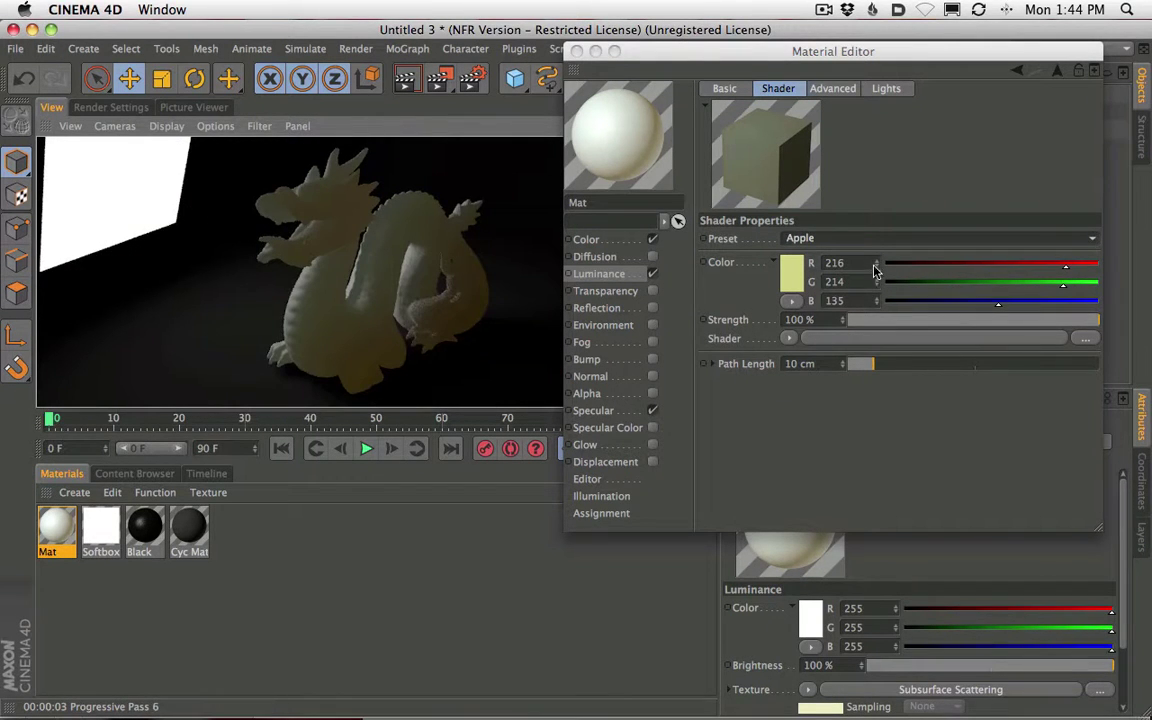
left_click(795, 238)
left_click(856, 293)
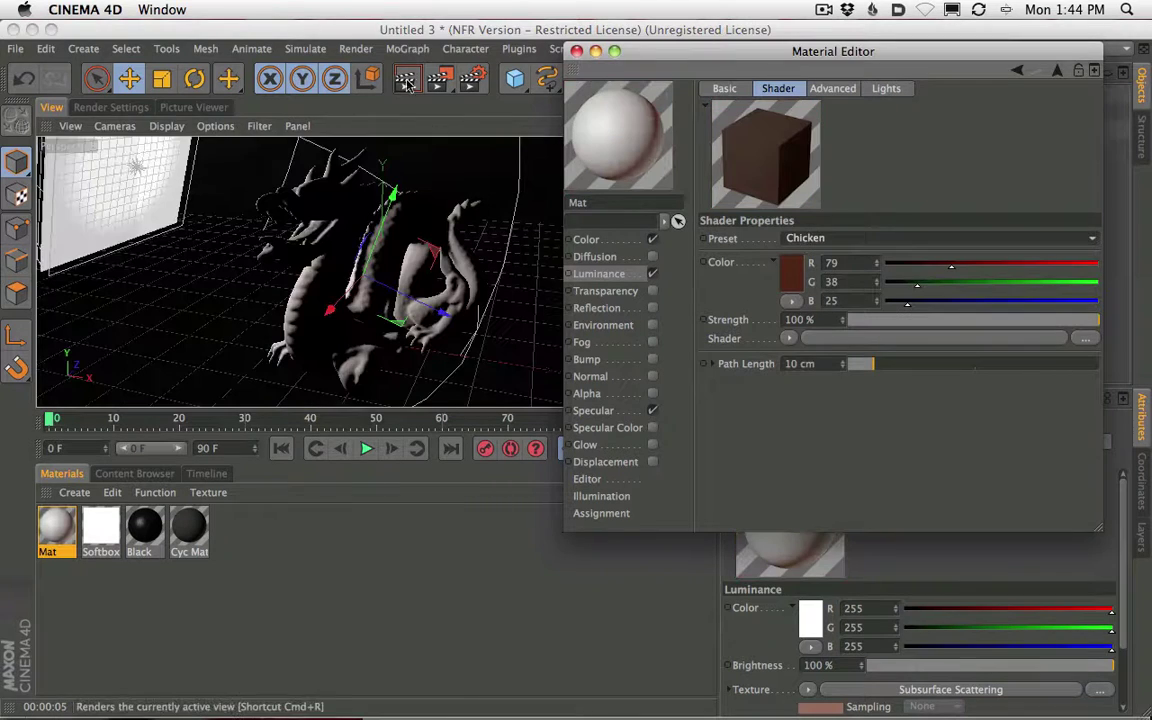
left_click(405, 80)
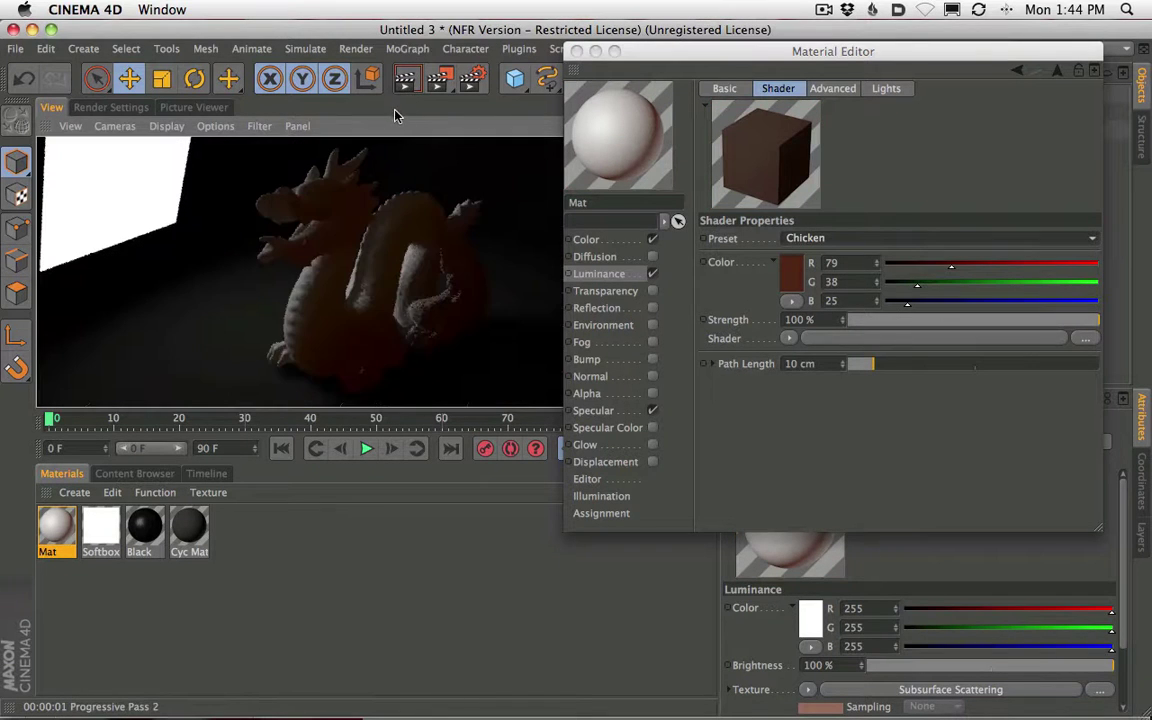
left_click(887, 239)
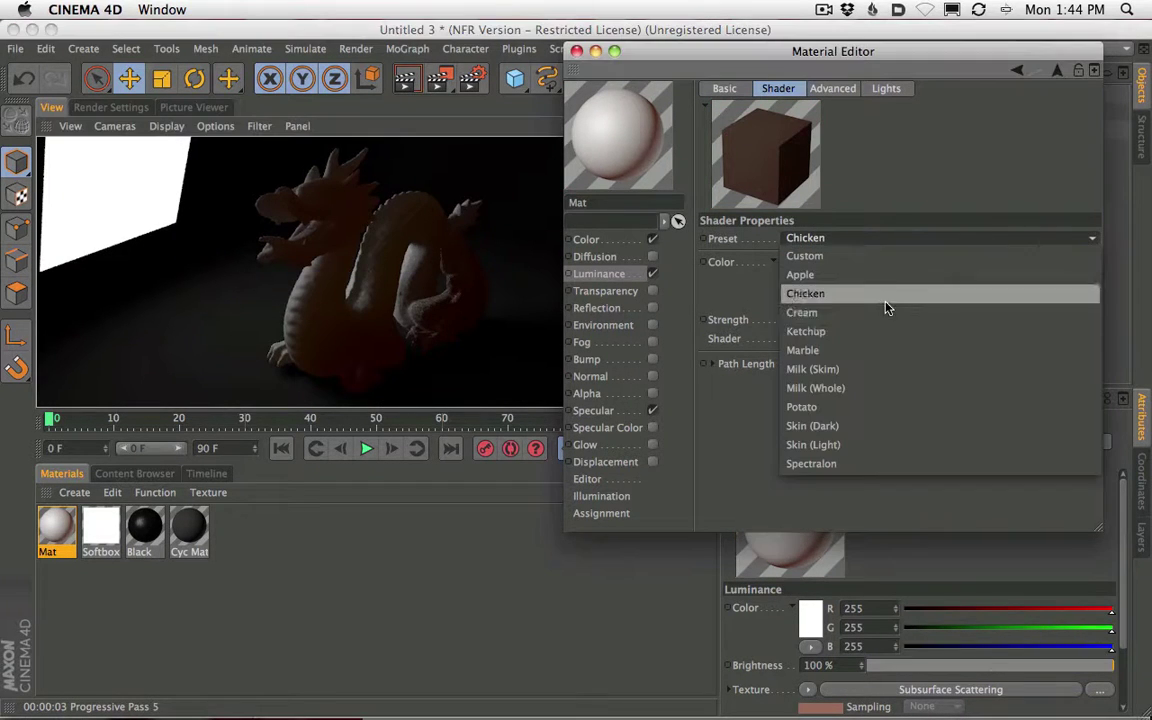
left_click(842, 257)
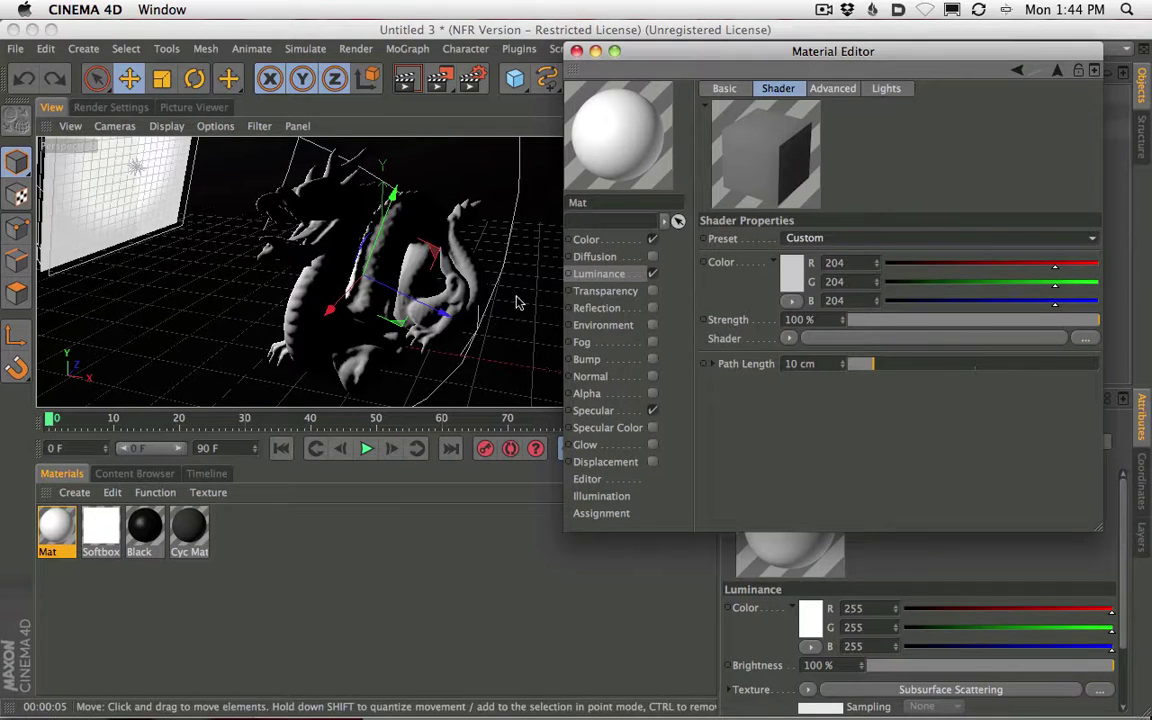
Set the green value of the Subsurface Scattering shader's color to 87 and render the active view.
mouse_move(813, 52)
left_mouse_down()
mouse_move(846, 16)
mouse_move(835, 51)
left_mouse_up()
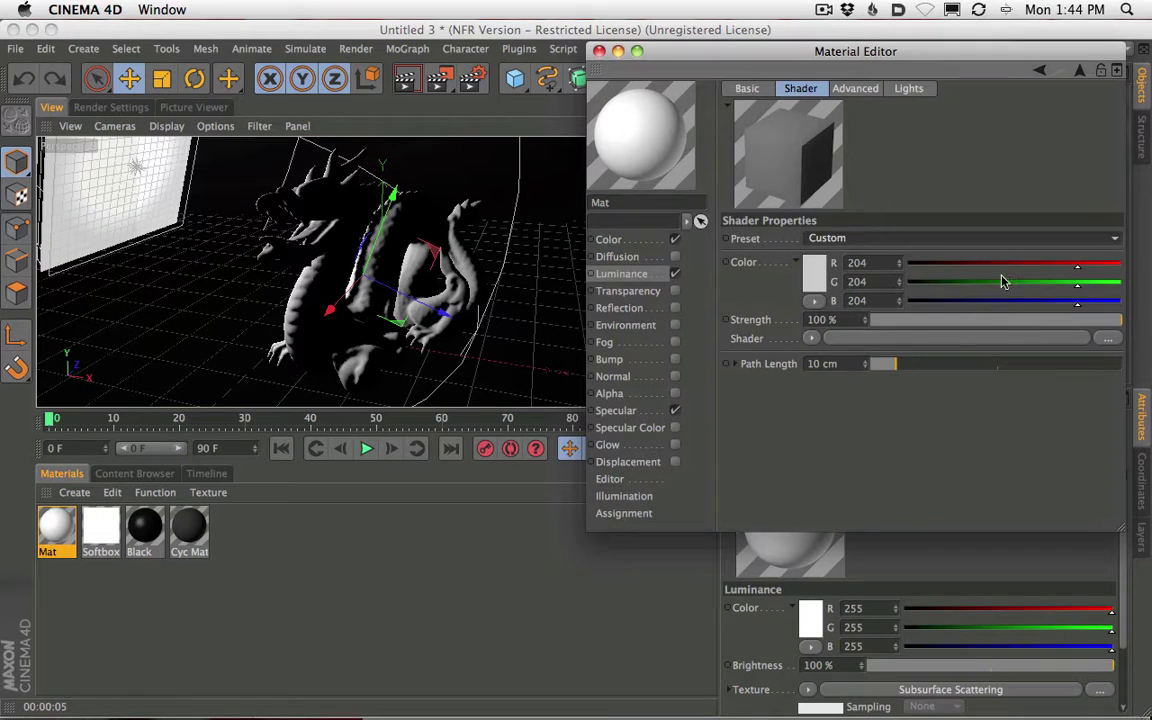
left_click(980, 282)
left_click(402, 84)
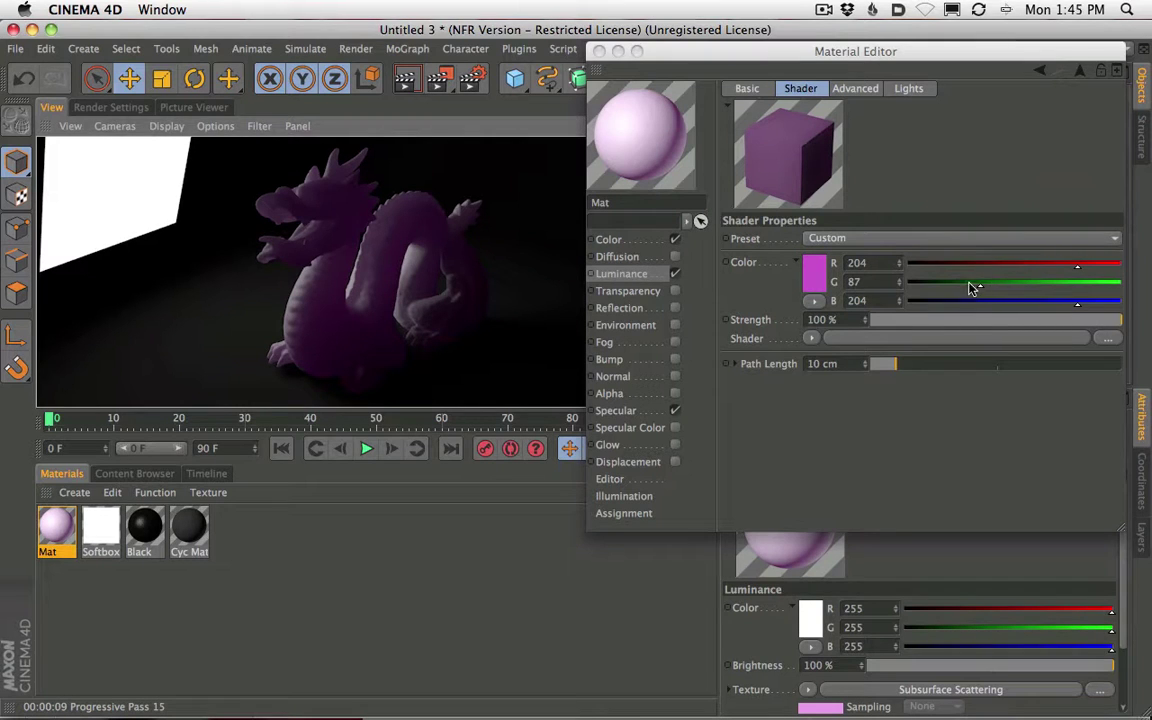
Set the material's Color channel to orange, RGB 204, 82, 0, and render the active view.
left_click(630, 240)
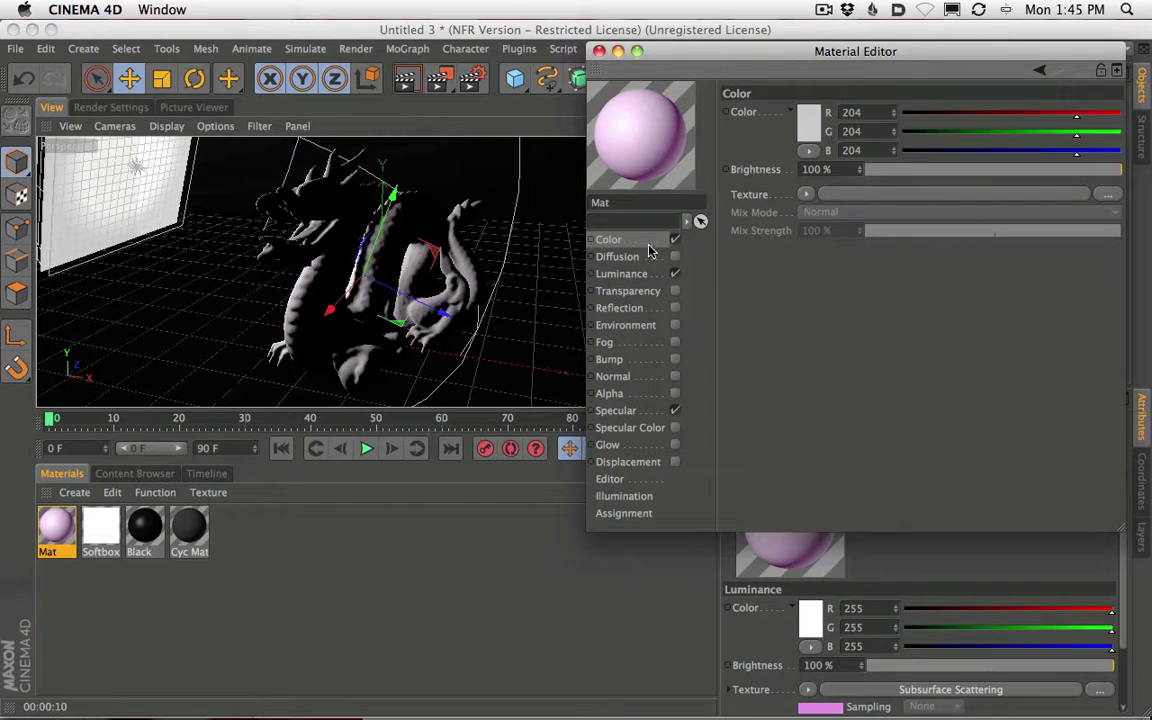
left_click(903, 150)
left_click_drag(905, 131, 975, 140)
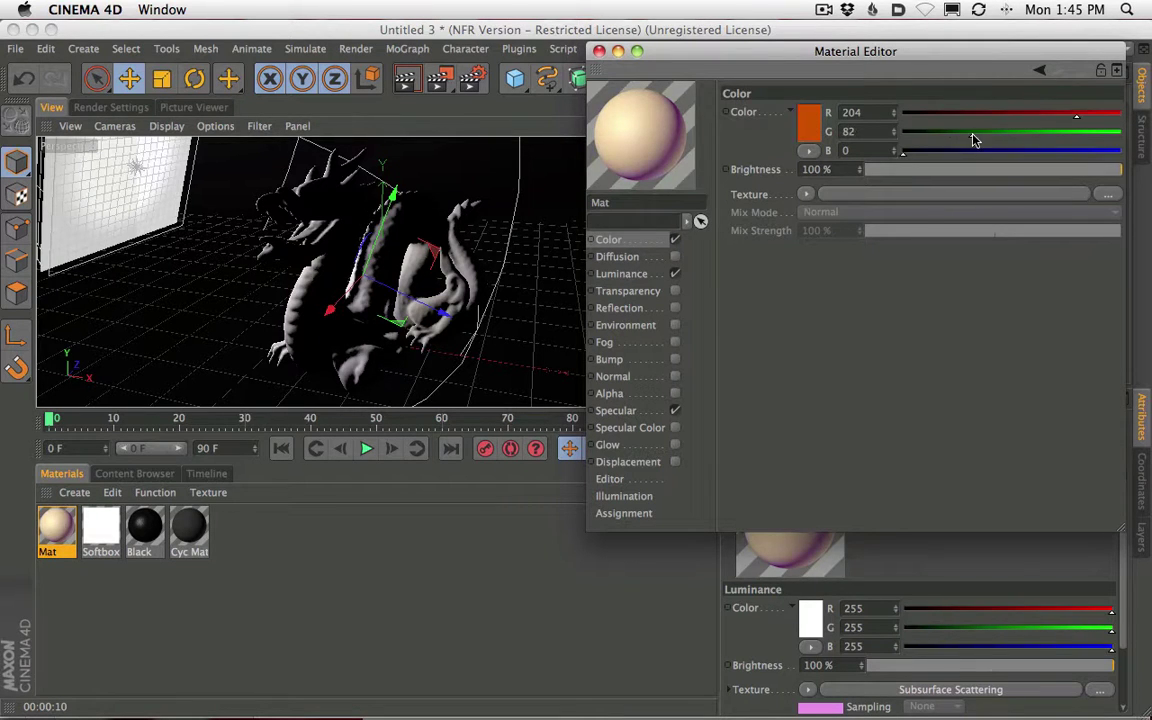
left_click(405, 78)
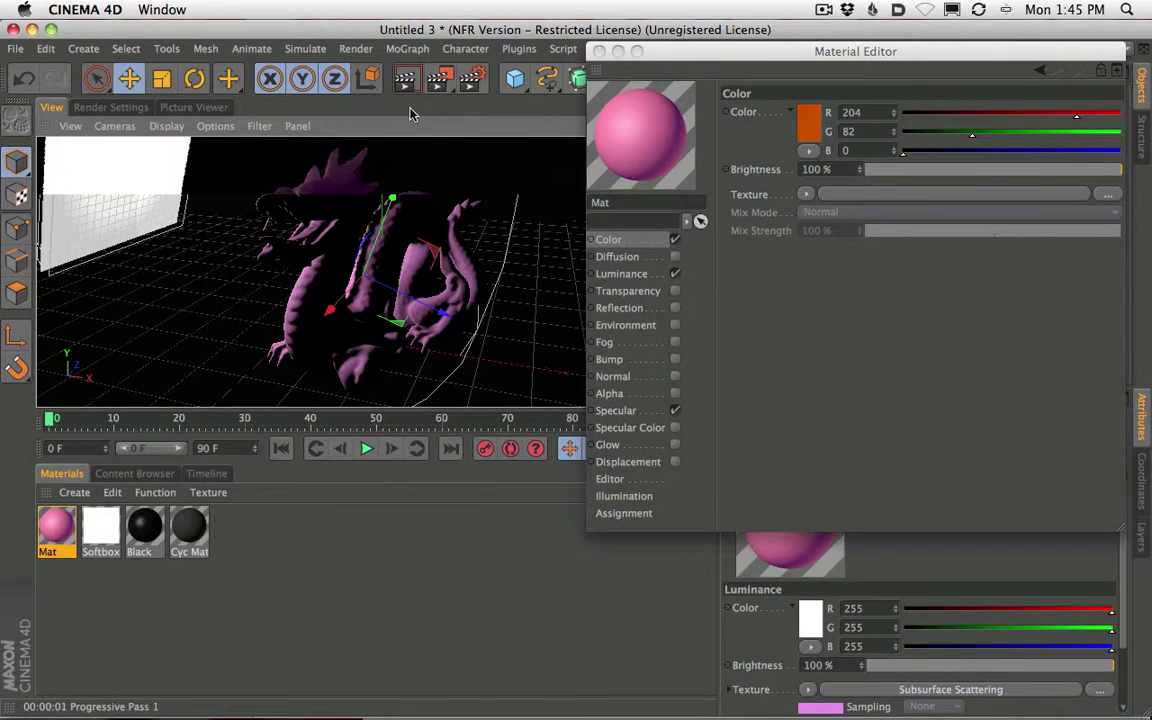
Change the material's Color channel to blue, RGB 0, 82, 255, and render the active view.
left_click_drag(958, 150, 1148, 158)
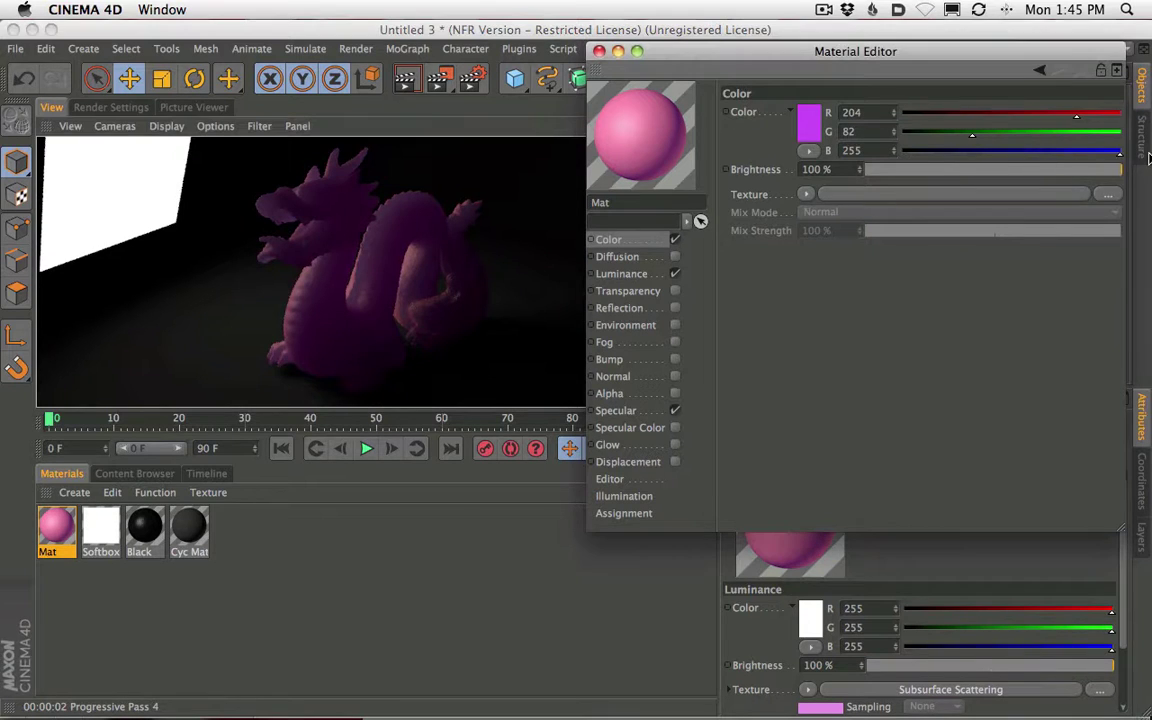
left_click(903, 112)
left_click(405, 78)
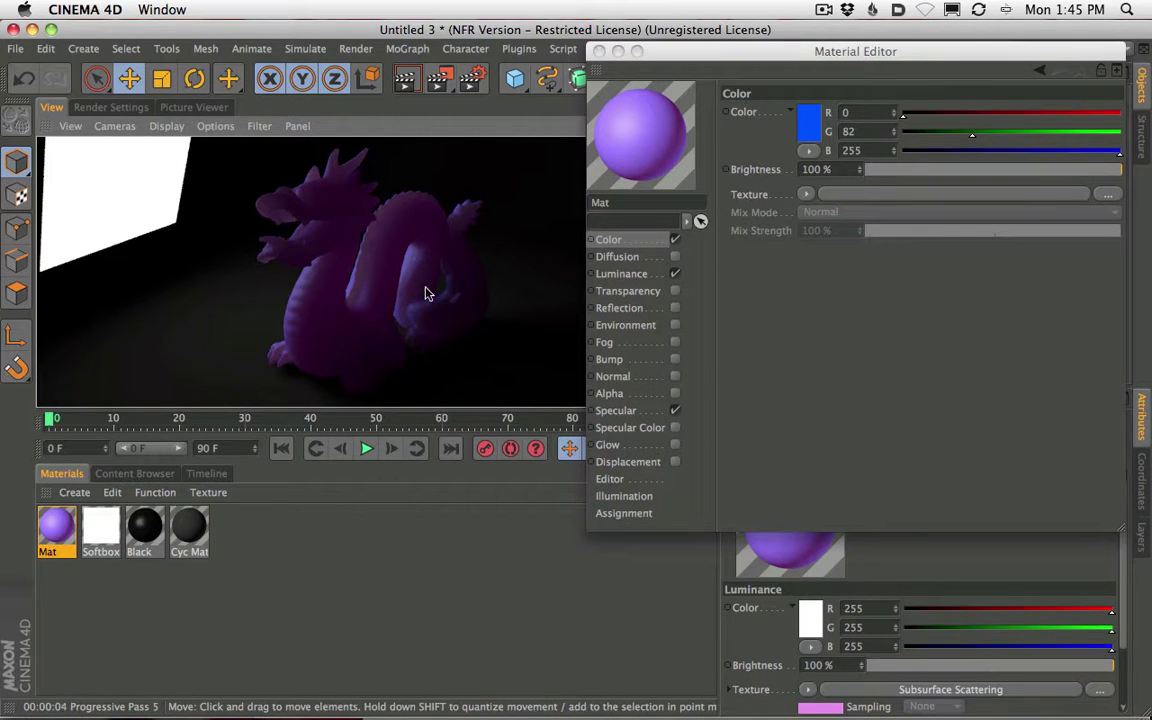
Render the dragon from a different angle and again from close to the original viewpoint with the softbox behind it.
left_click_drag(383, 278, 413, 102, "alt")
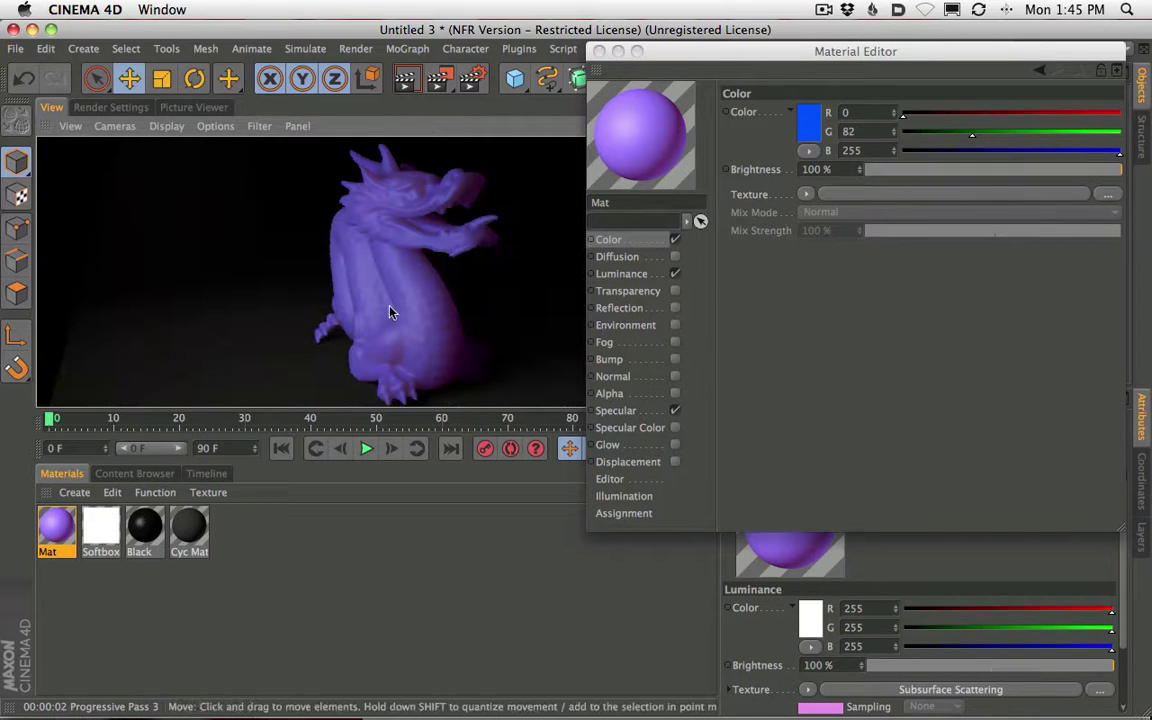
left_click_drag(445, 305, 352, 292, "alt")
left_click(412, 82)
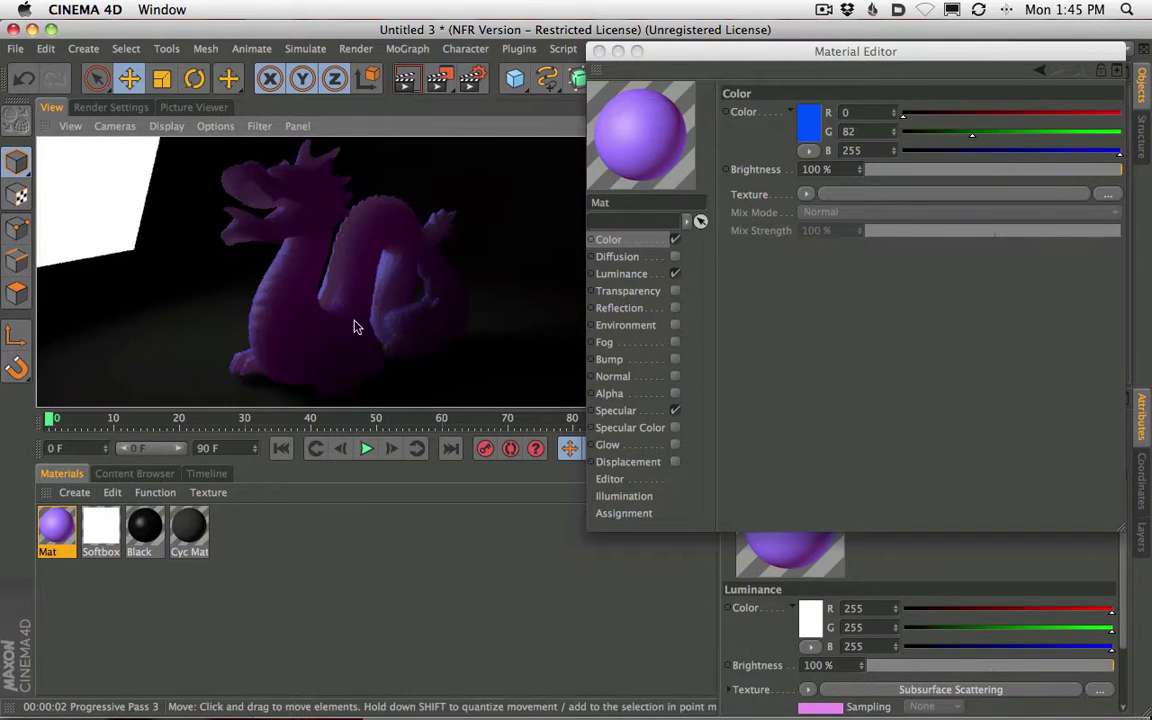
Compare the material's Color channel with the Subsurface Scattering color in its Luminance channel.
left_click(610, 272)
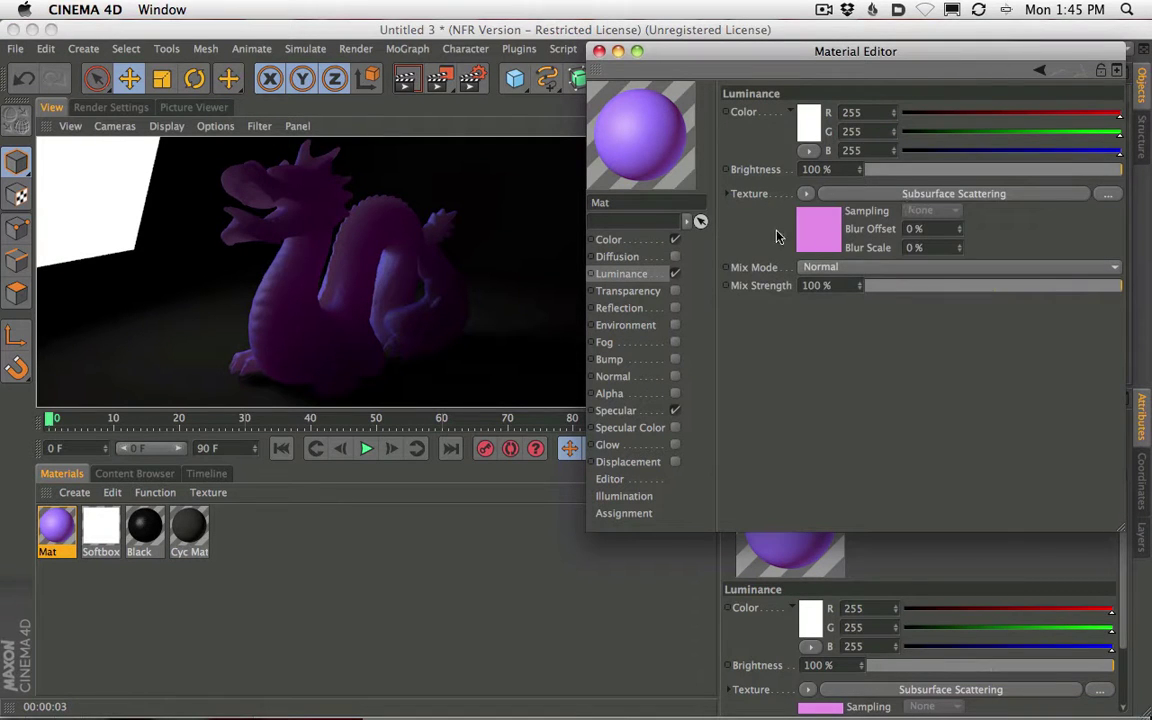
left_click(635, 242)
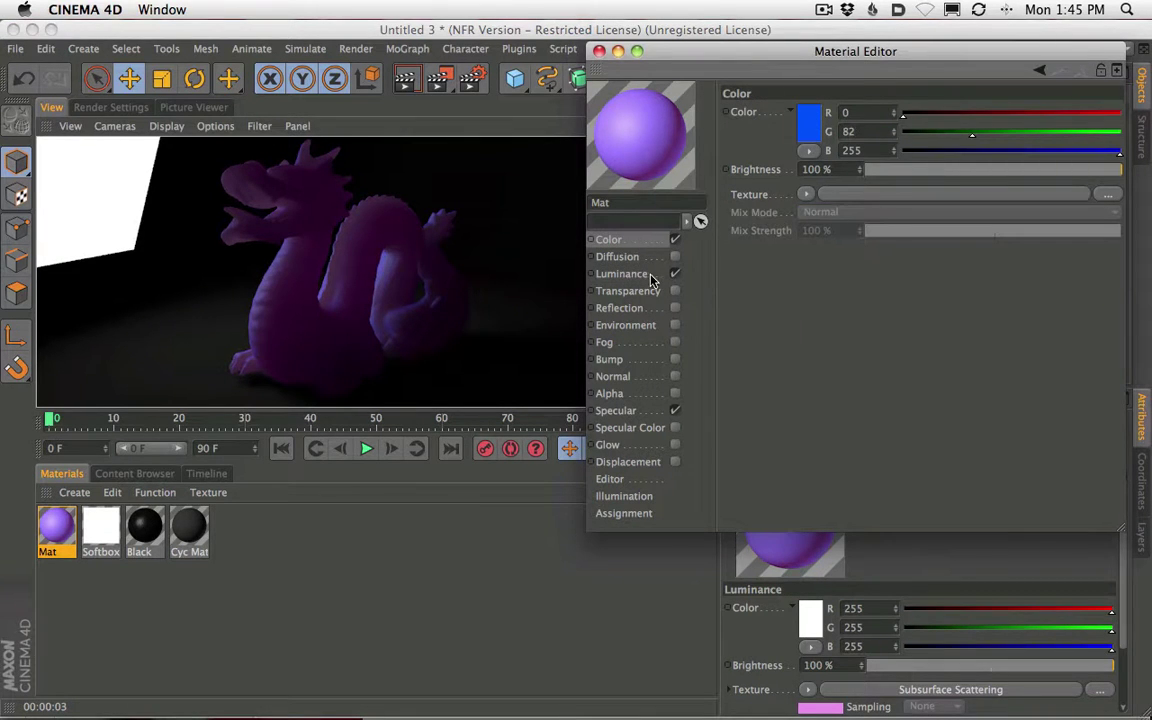
left_click(648, 275)
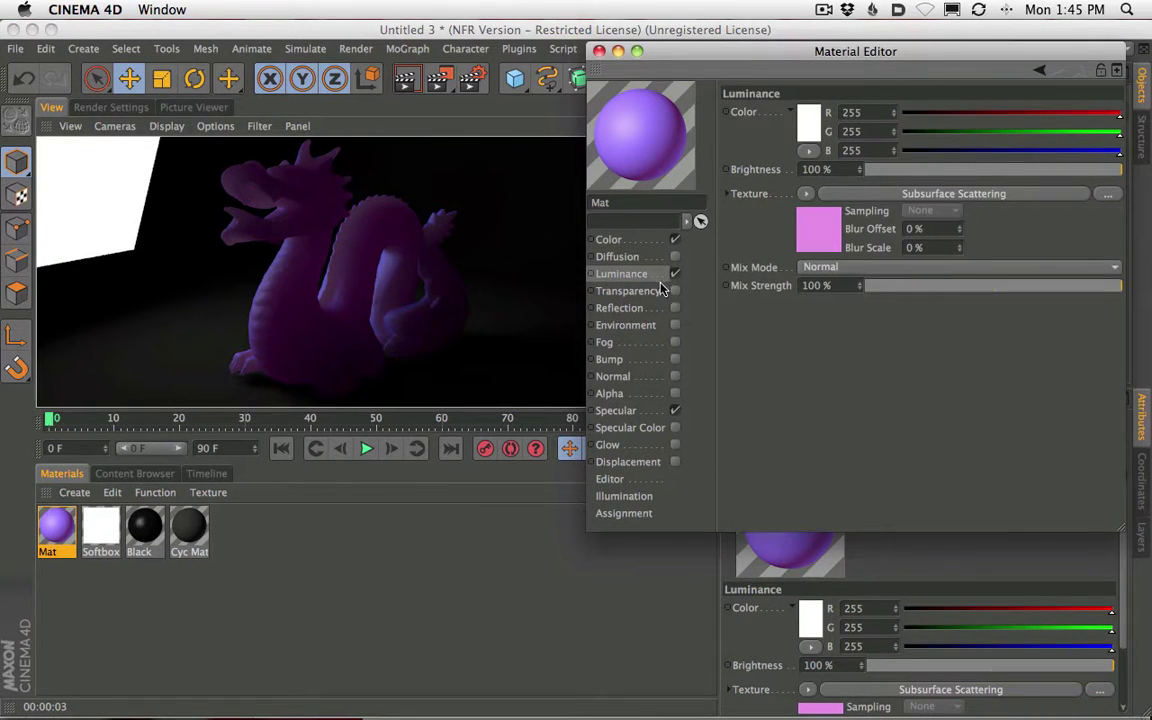
left_click(882, 194)
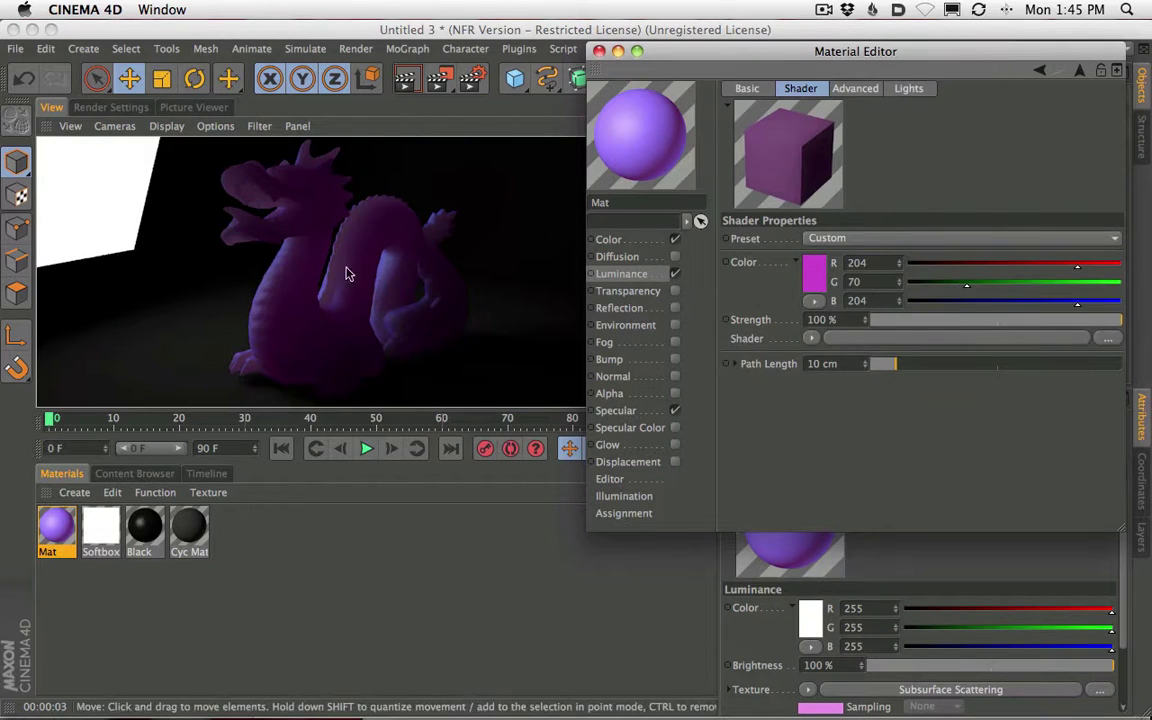
left_click(643, 275)
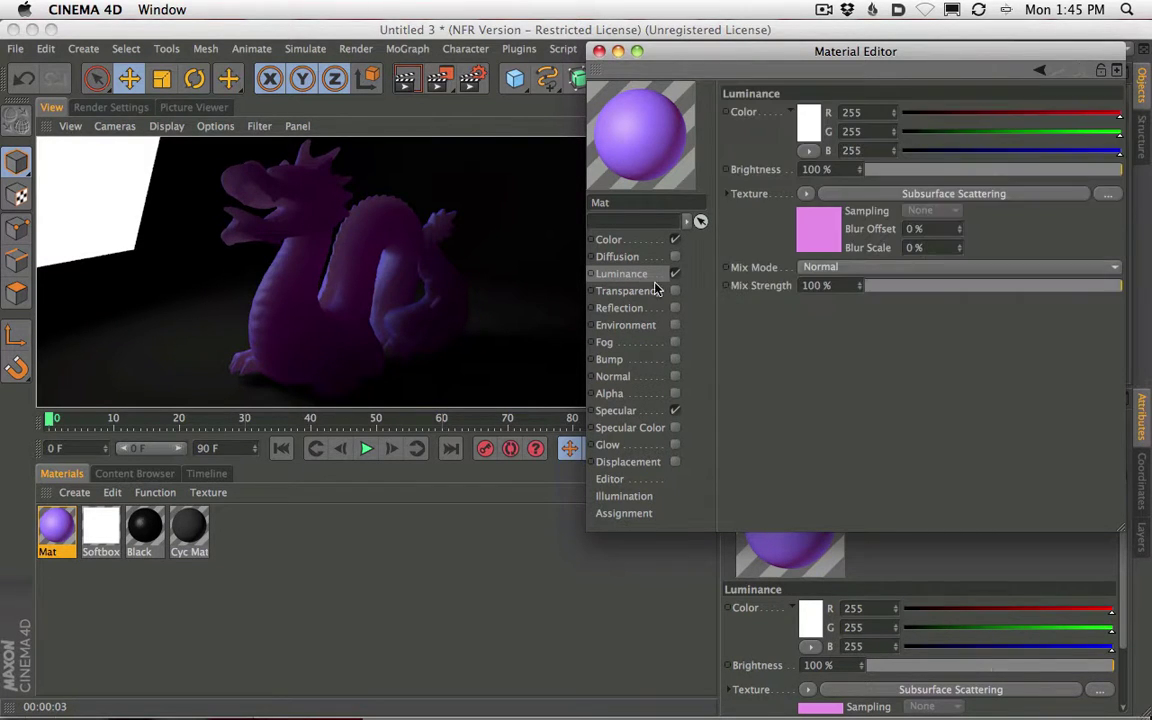
Set the material's Color channel to neutral grey, RGB 163, 163, 163, and disable the channel.
left_click(655, 240)
left_click(1043, 150)
left_click(1041, 131)
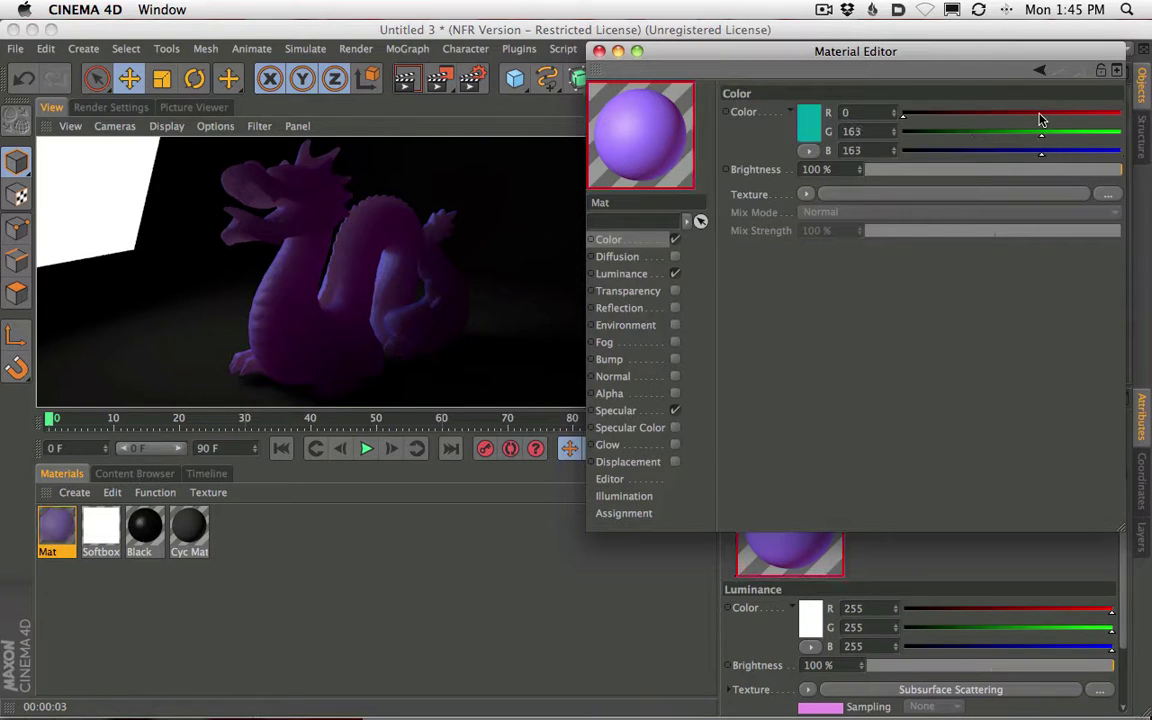
left_click(1041, 112)
left_click(675, 240)
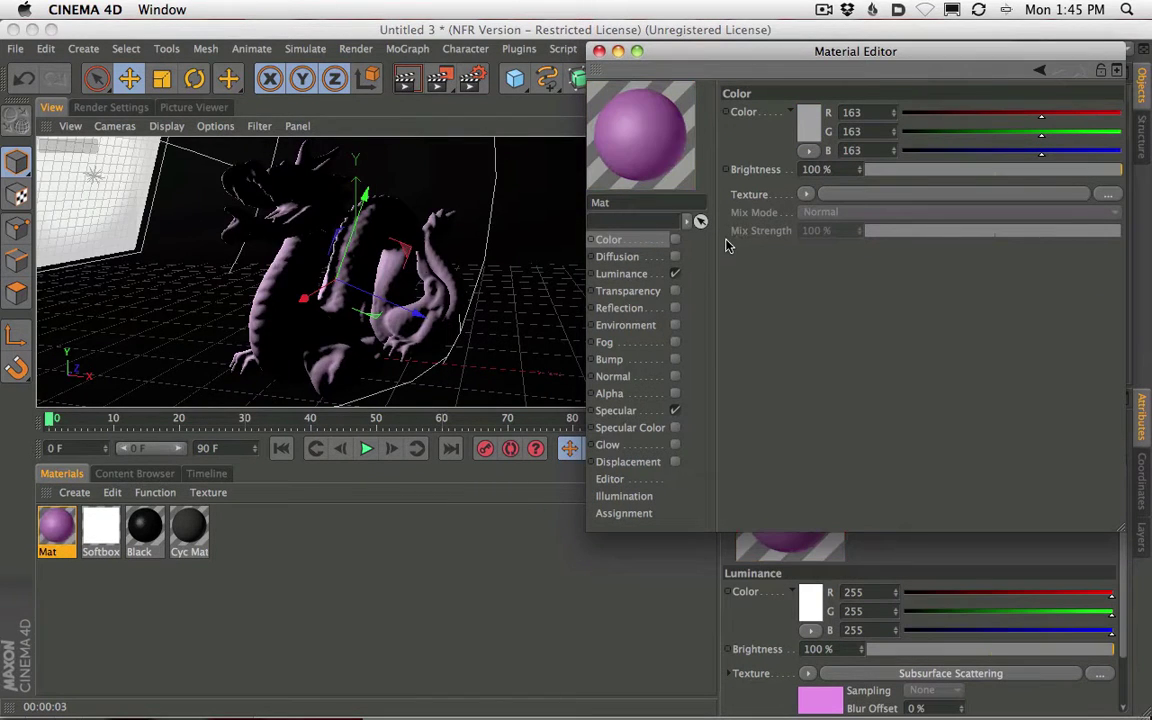
Render the active view, then change the Subsurface Scattering color to orange-red, RGB 204, 63, 0, and render again.
left_click(405, 78)
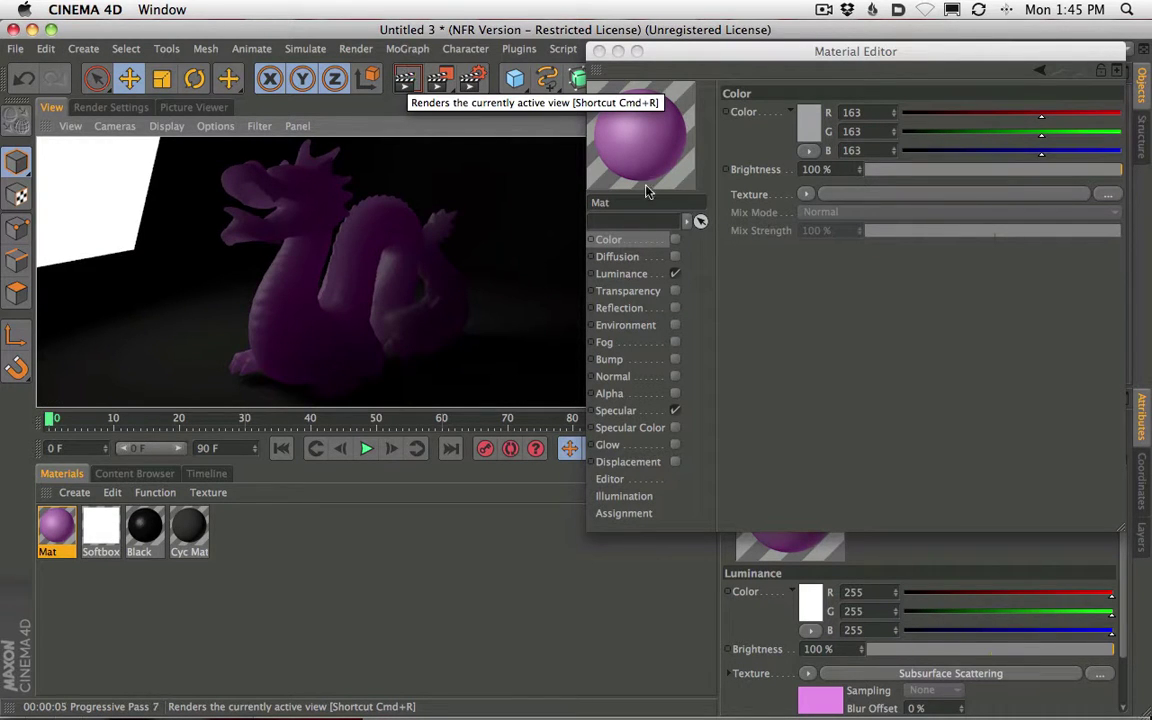
left_click(622, 273)
left_click(896, 196)
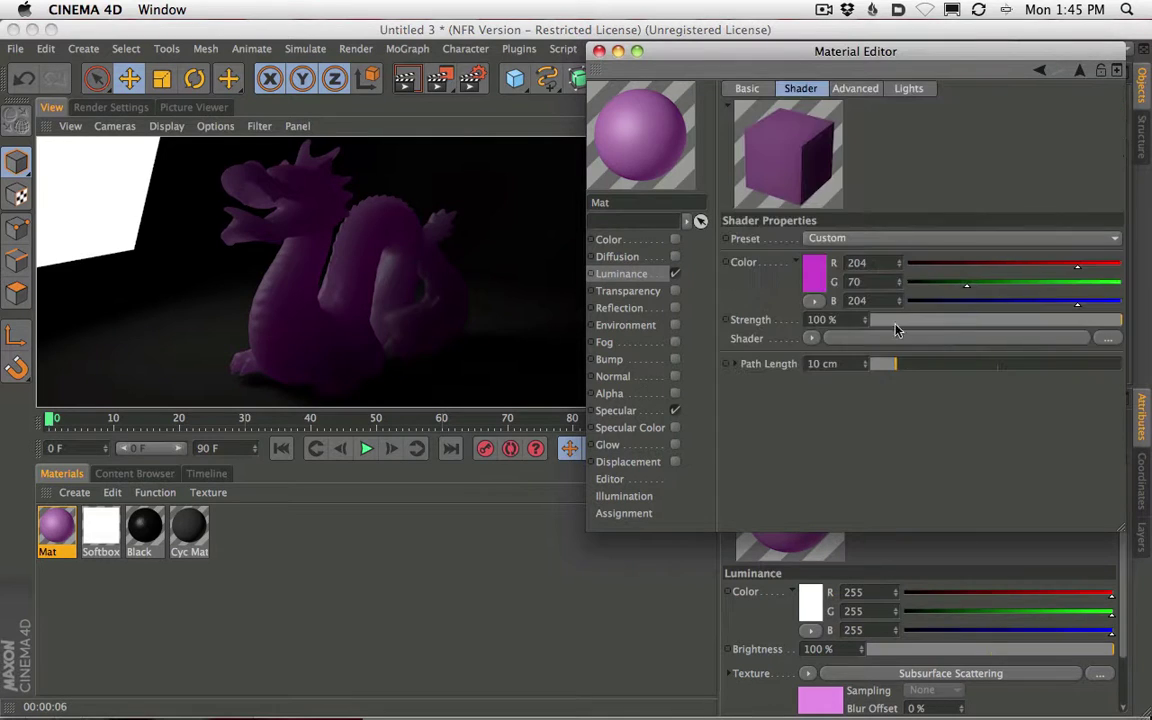
left_click_drag(966, 284, 906, 301)
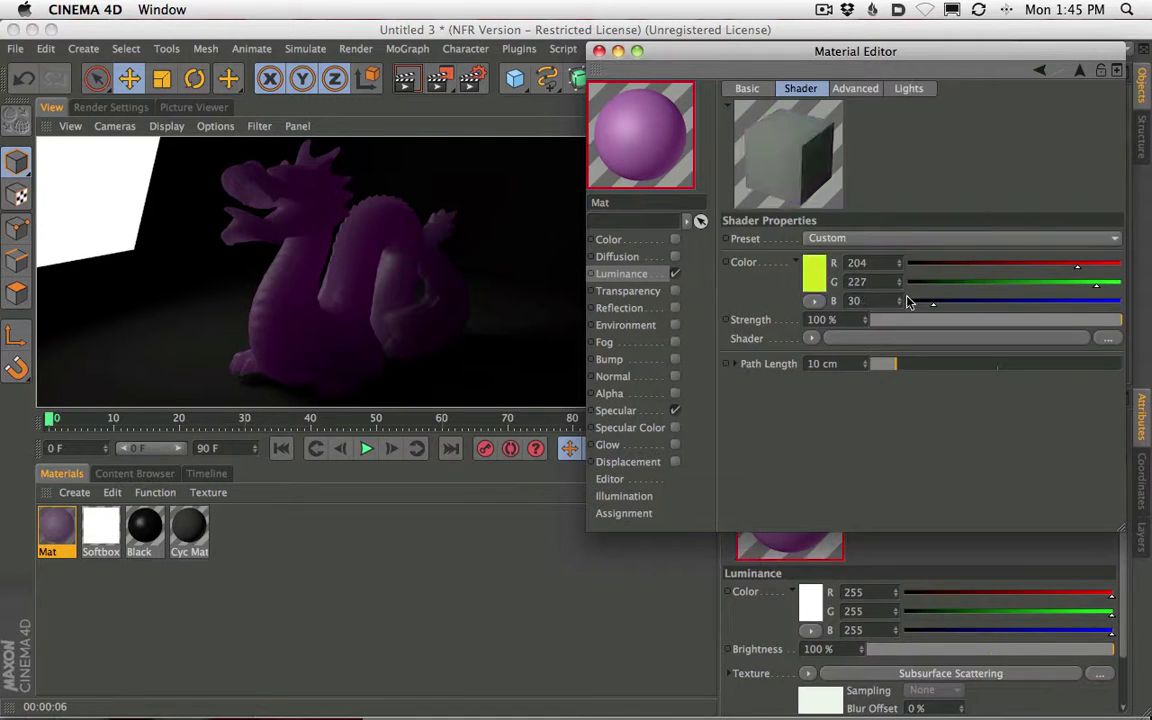
left_click(958, 286)
left_click(414, 86)
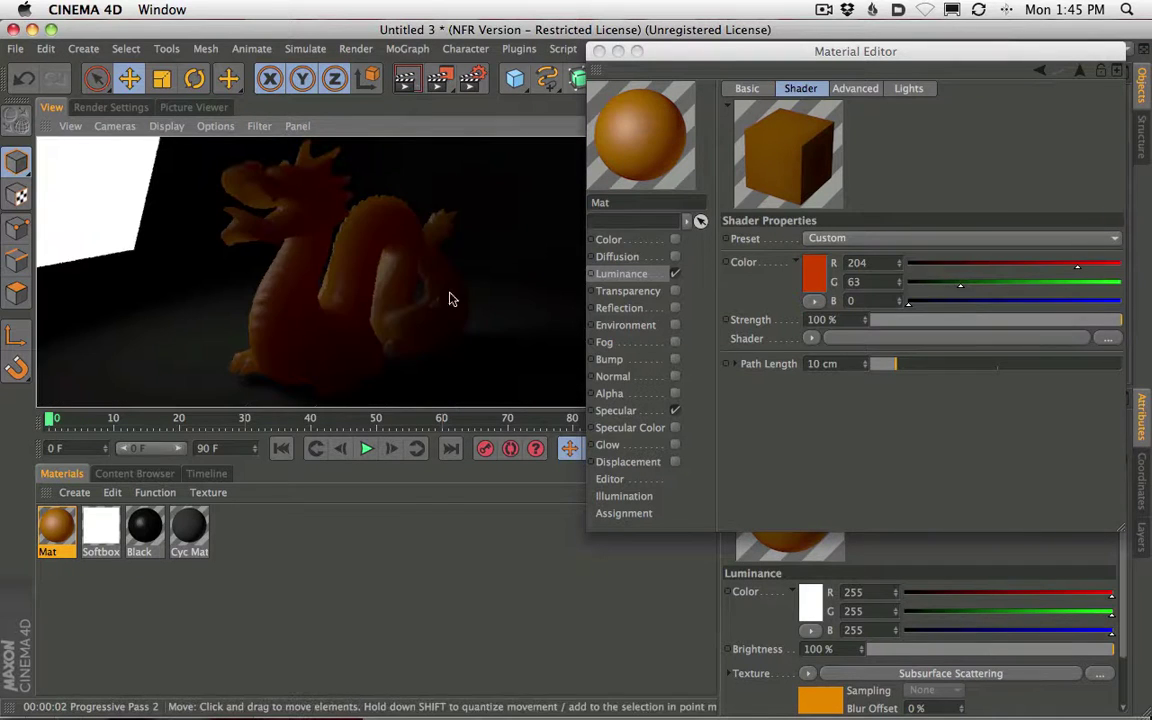
Set the Subsurface Scattering strength to 200% and render the active view, keeping the dragon clear of the Material Editor.
left_click_drag(682, 57, 685, 91)
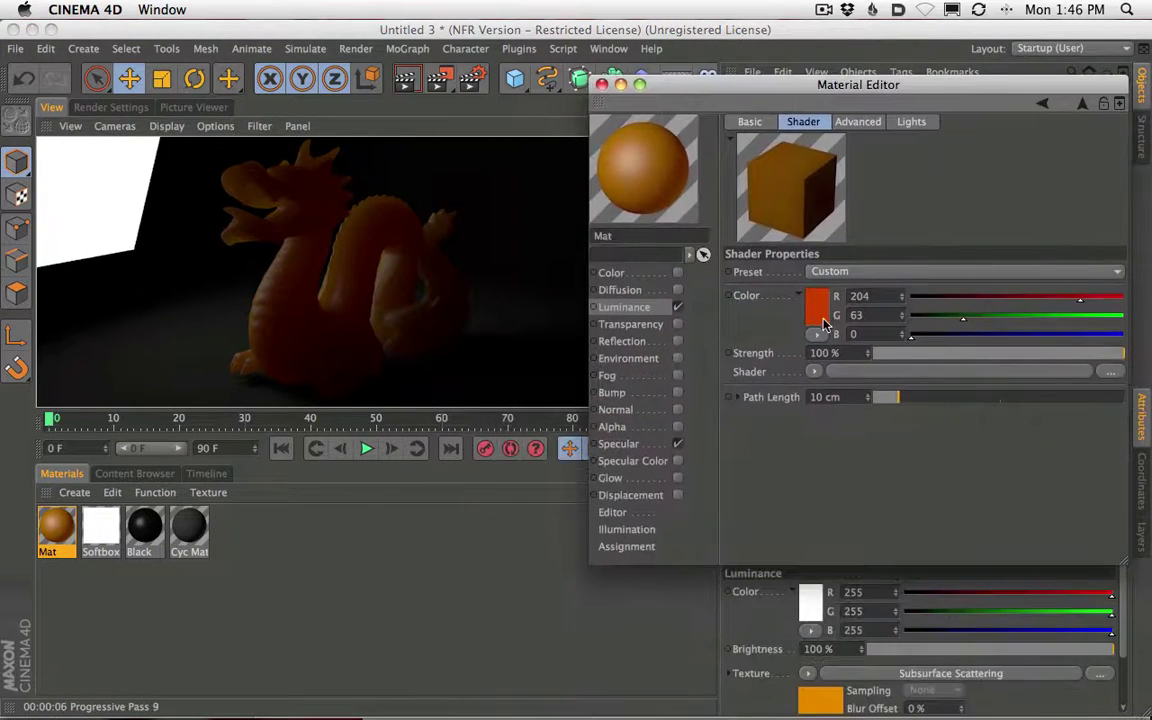
left_click(855, 354)
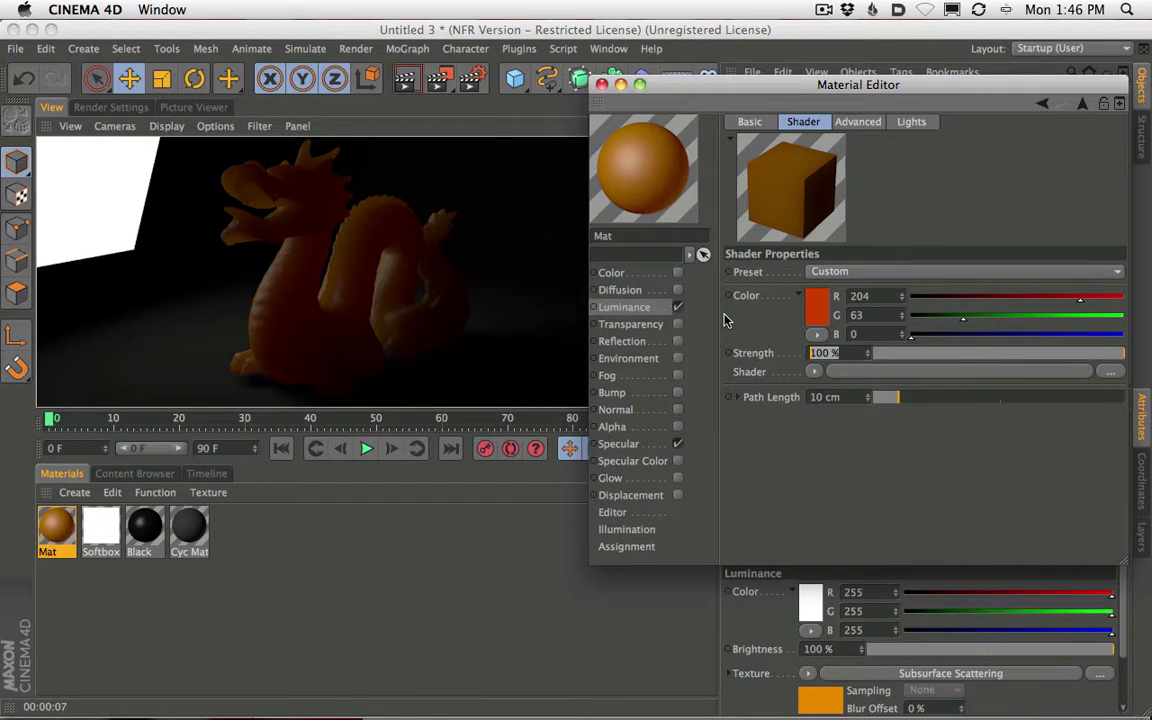
type("200")
key("Return")
left_click(422, 76)
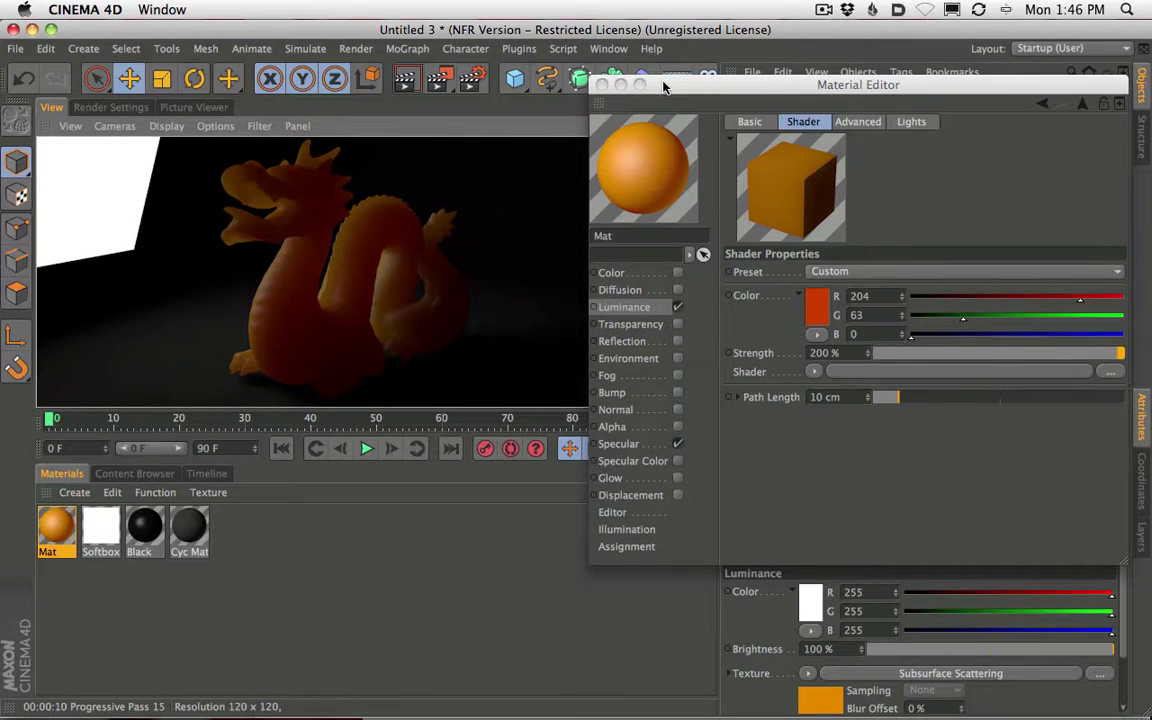
left_click_drag(625, 84, 671, 152)
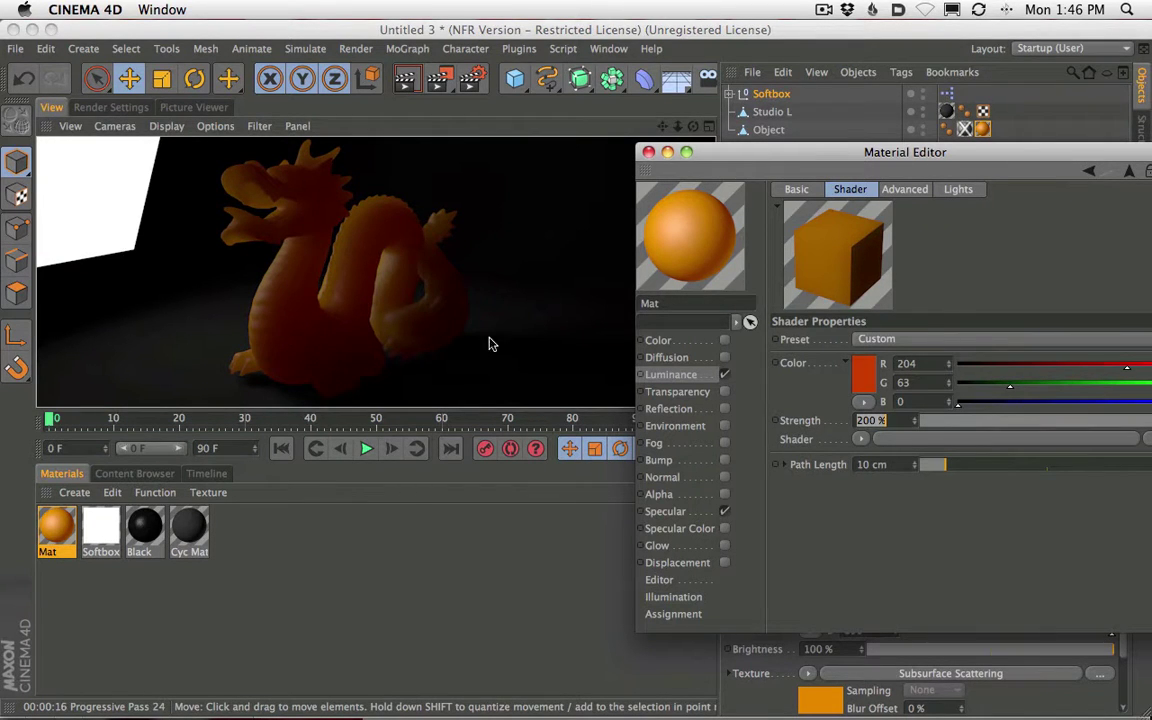
left_click_drag(693, 152, 646, 138)
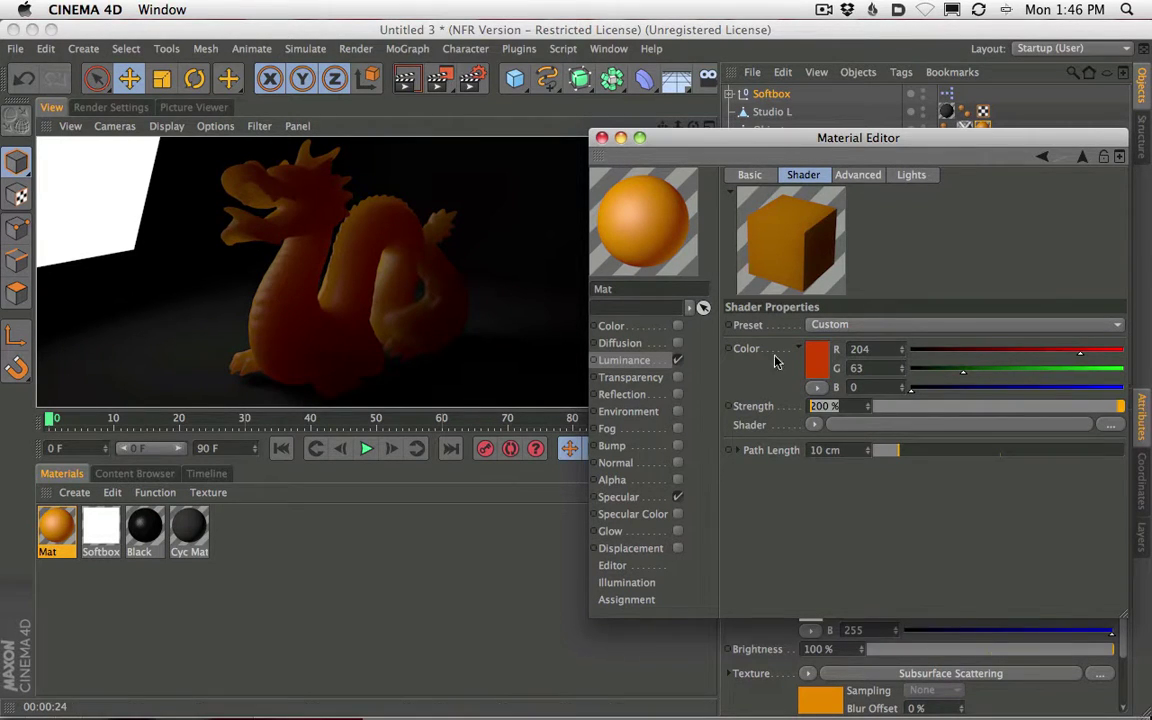
Set the Subsurface Scattering path length to 5 cm and render the active view.
key("Tab")
type("5")
key("Return")
left_click(414, 76)
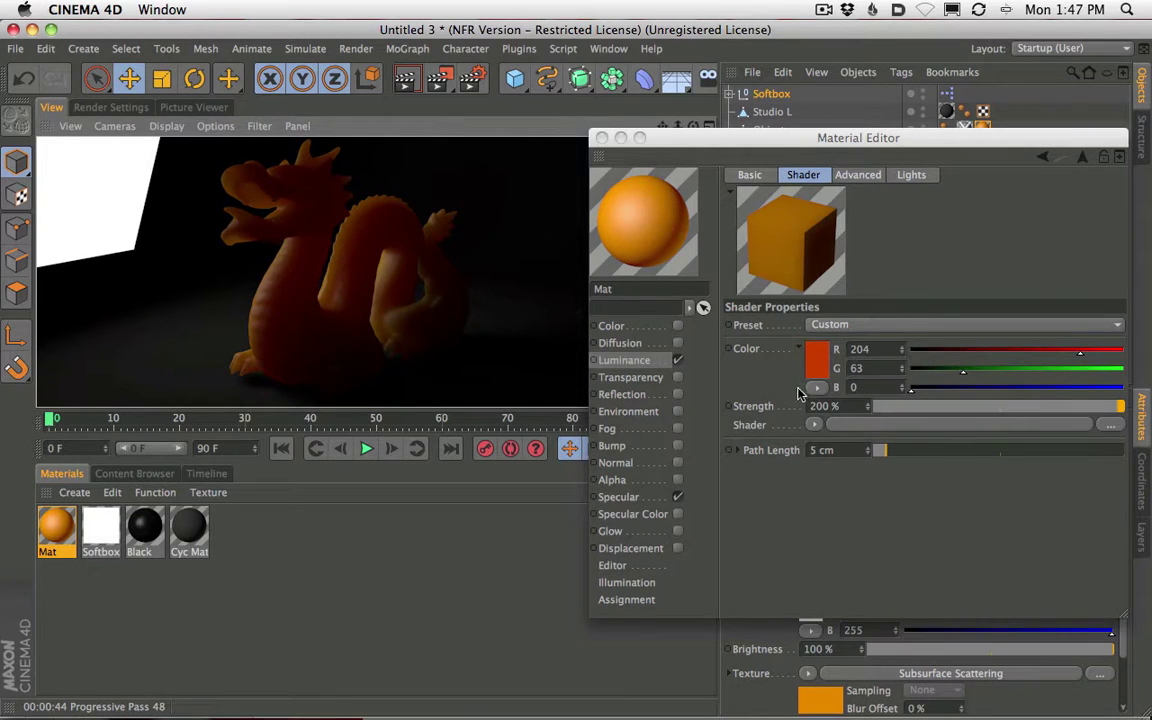
Raise the Subsurface Scattering strength to 300% and render the active view.
left_click(694, 342)
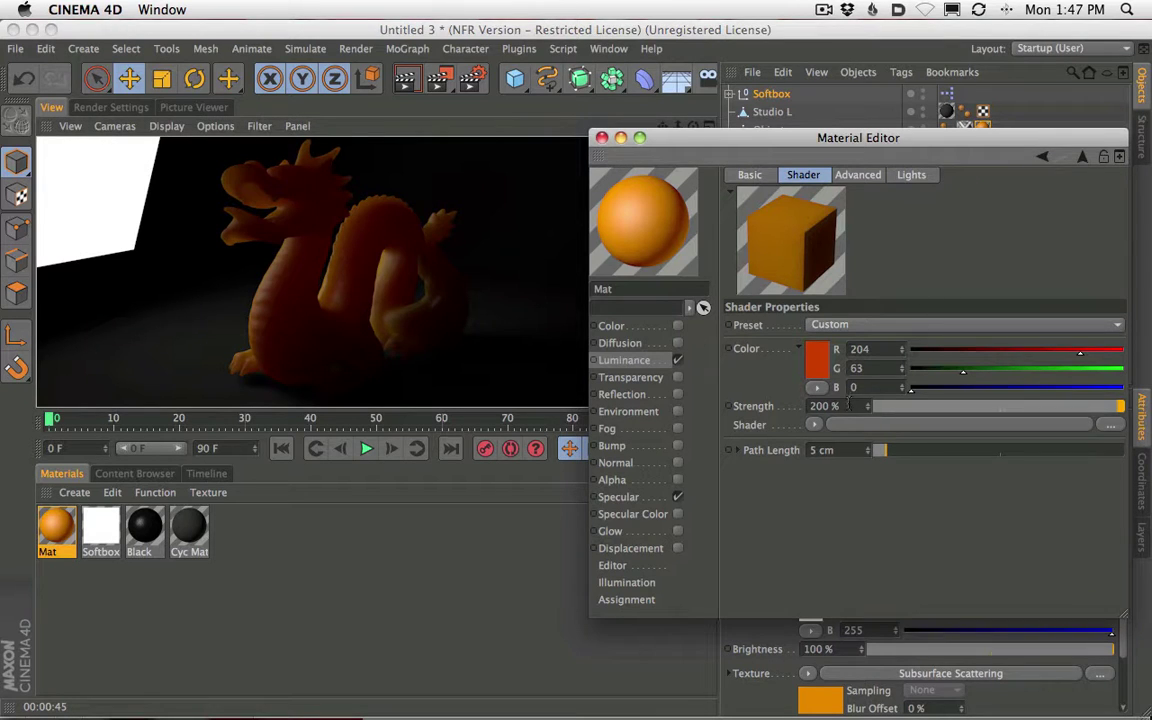
left_click_drag(841, 407, 745, 342)
type("300")
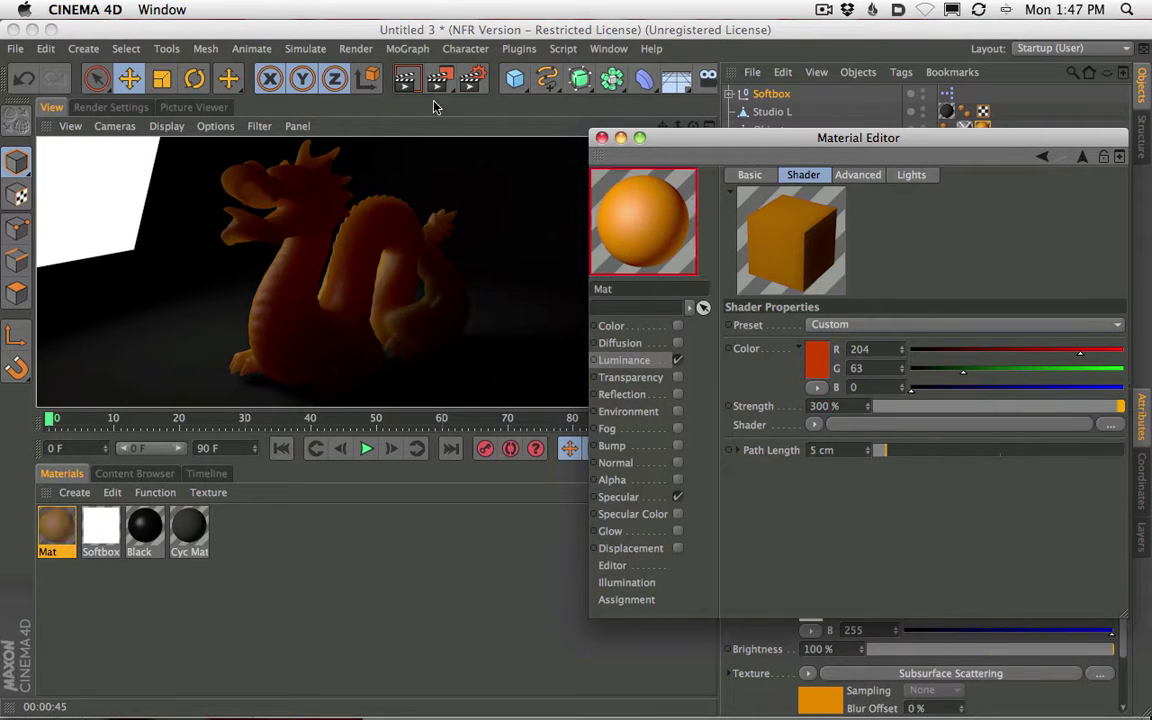
left_click(407, 84)
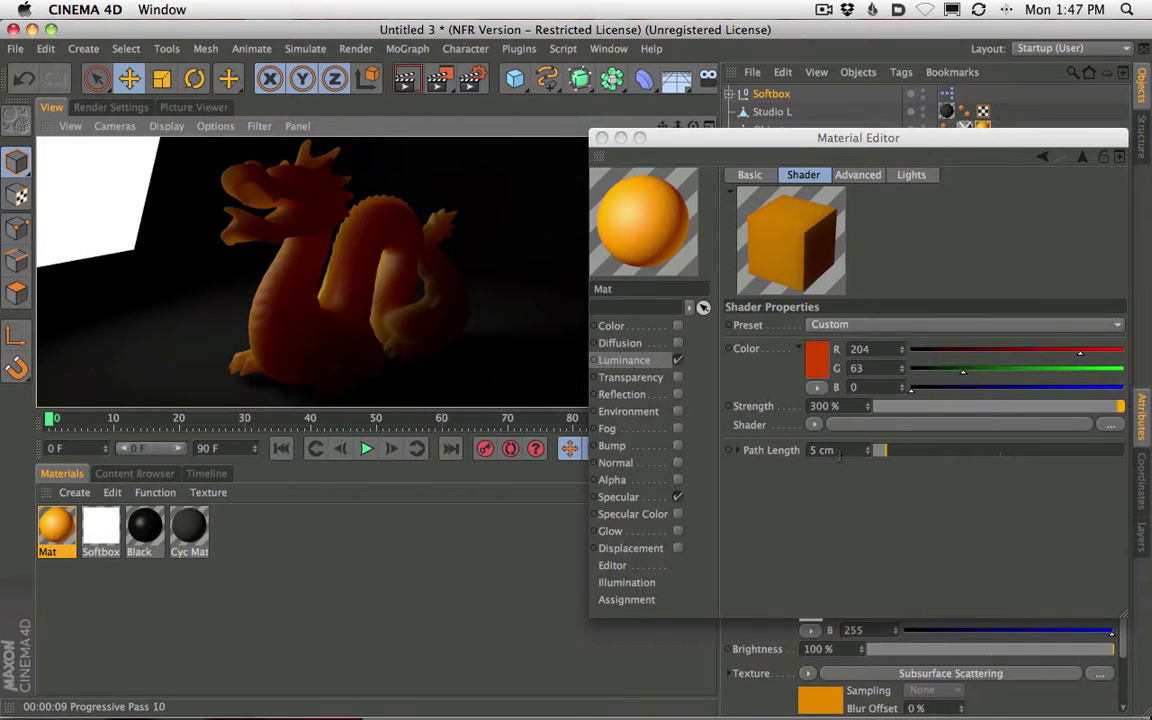
Set the Subsurface Scattering path length to 1 cm and render the dragon twice in the active view.
left_click_drag(841, 456, 742, 426)
type("1")
key("Return")
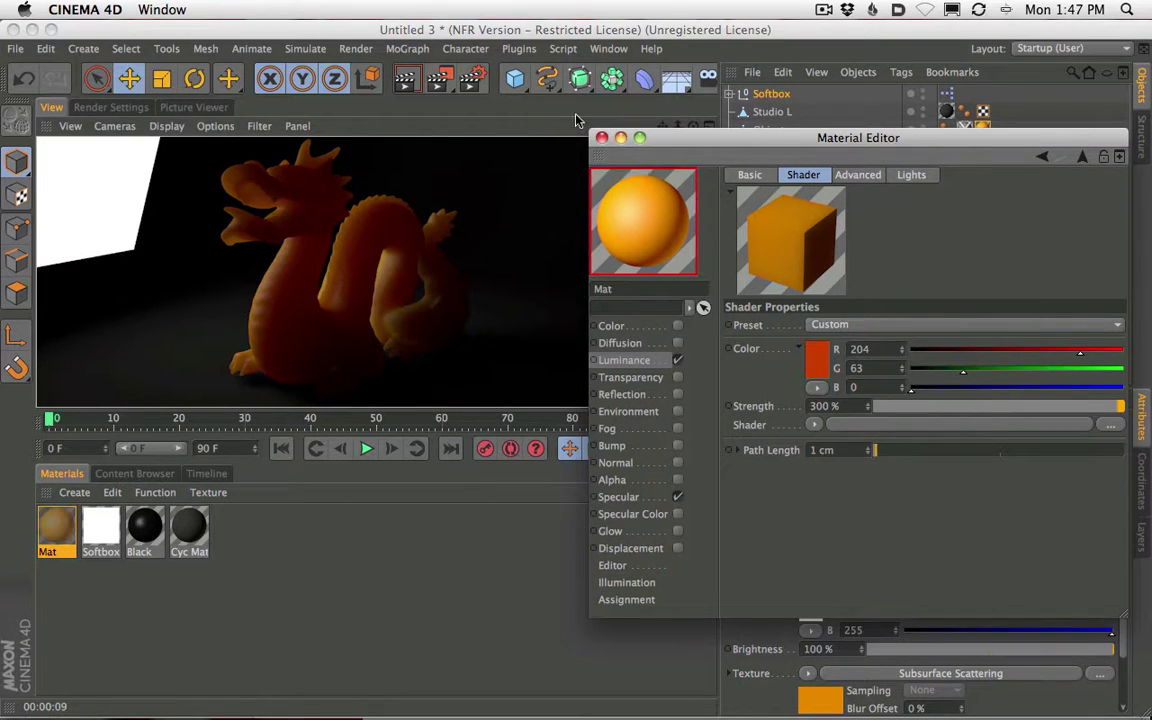
left_click(405, 79)
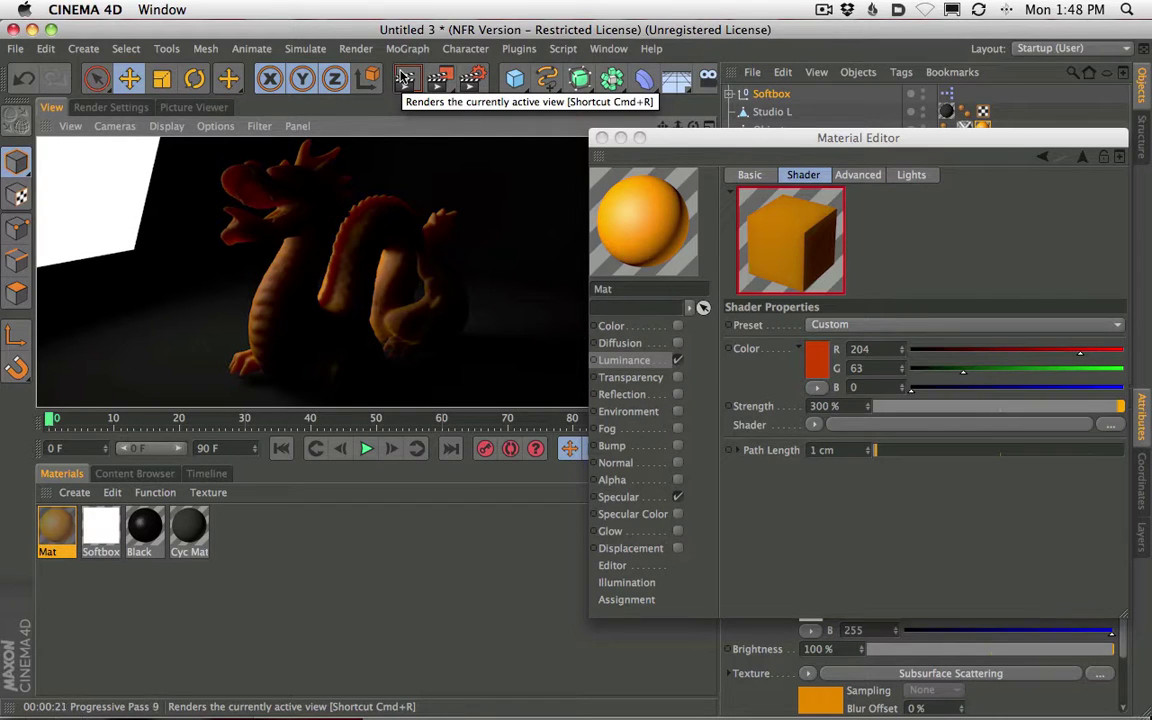
left_click(395, 258)
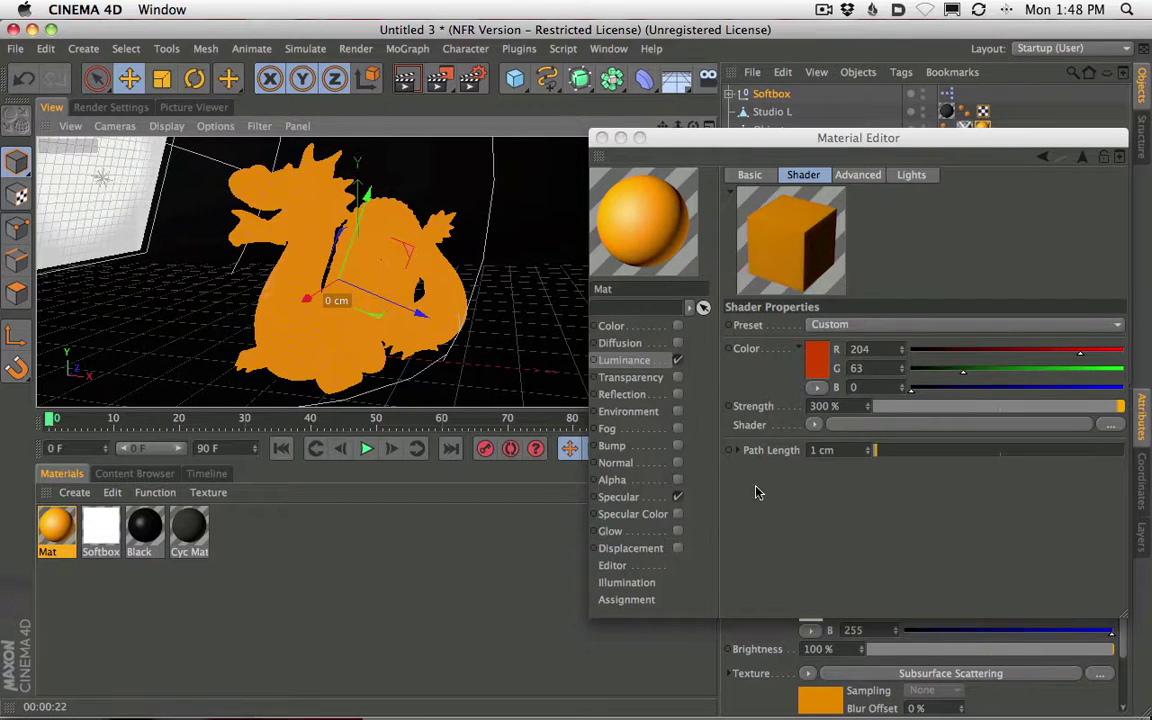
left_click(407, 82)
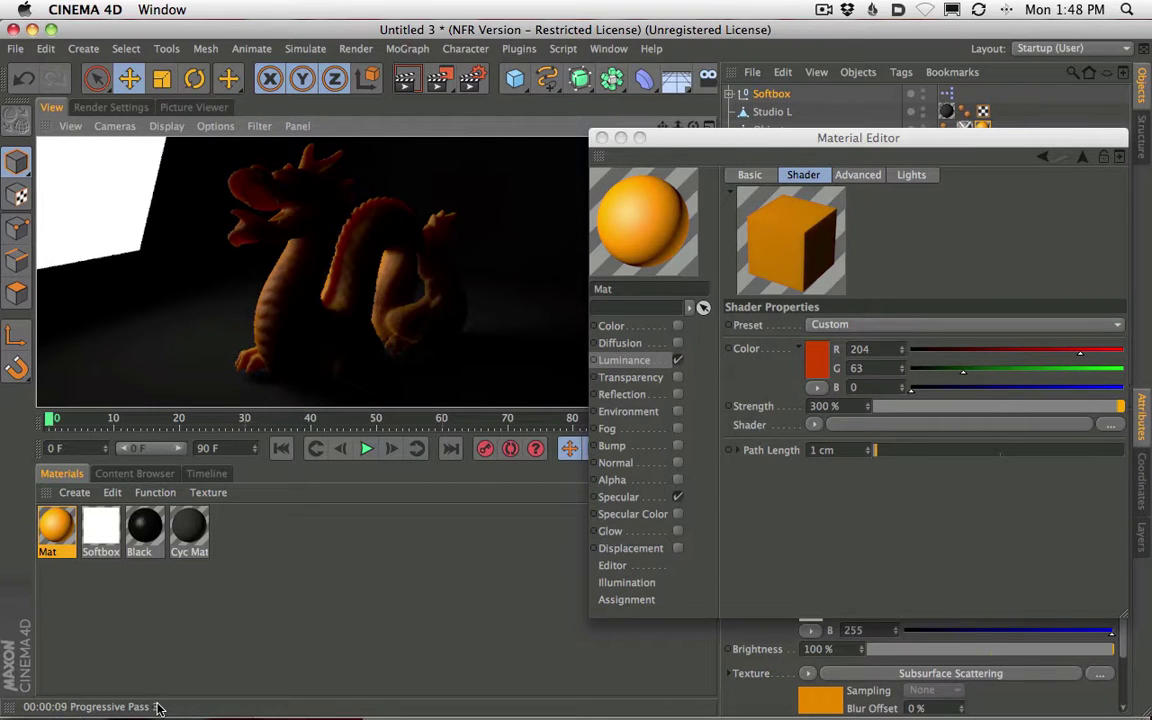
Render the dragon with a 10 cm path length for comparison, and return the path length to 1 cm.
left_click_drag(873, 450, 898, 452)
left_click(405, 82)
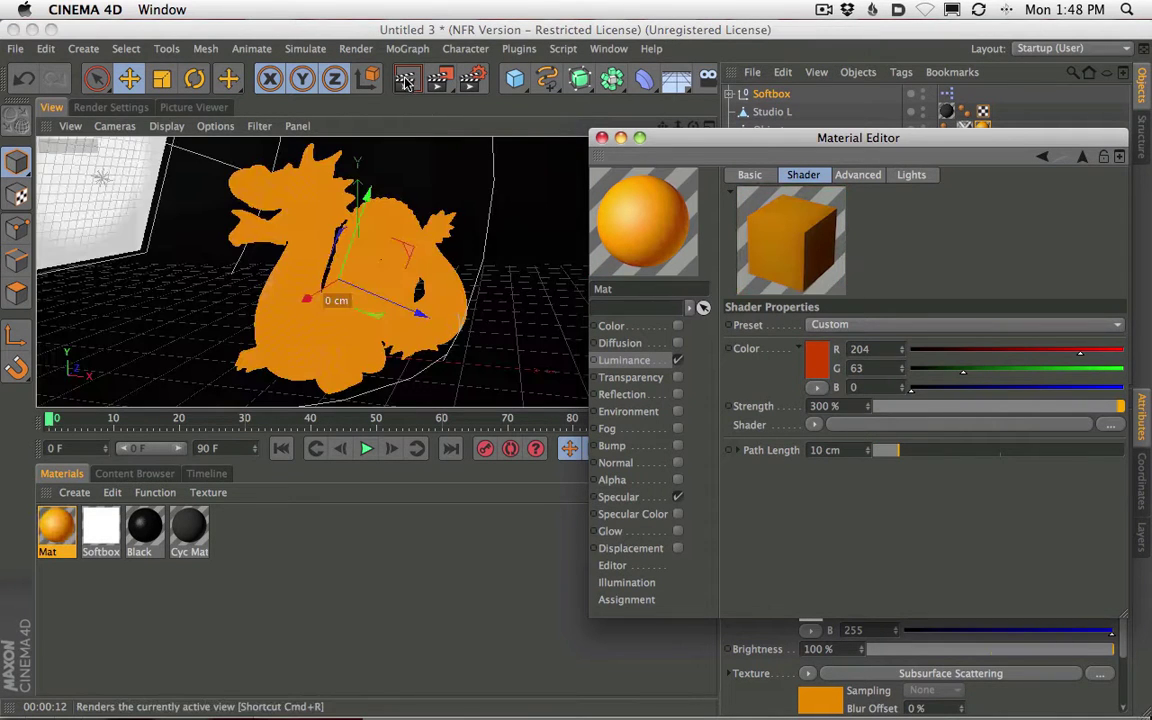
left_click(405, 82)
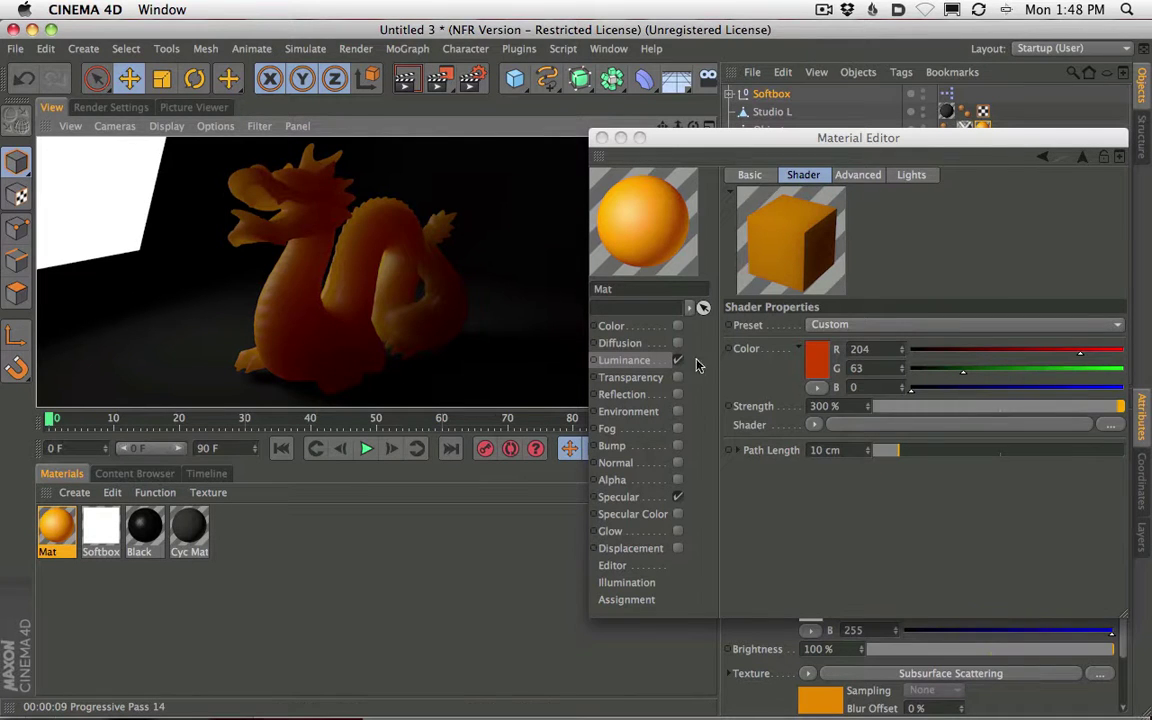
left_click_drag(893, 452, 876, 452)
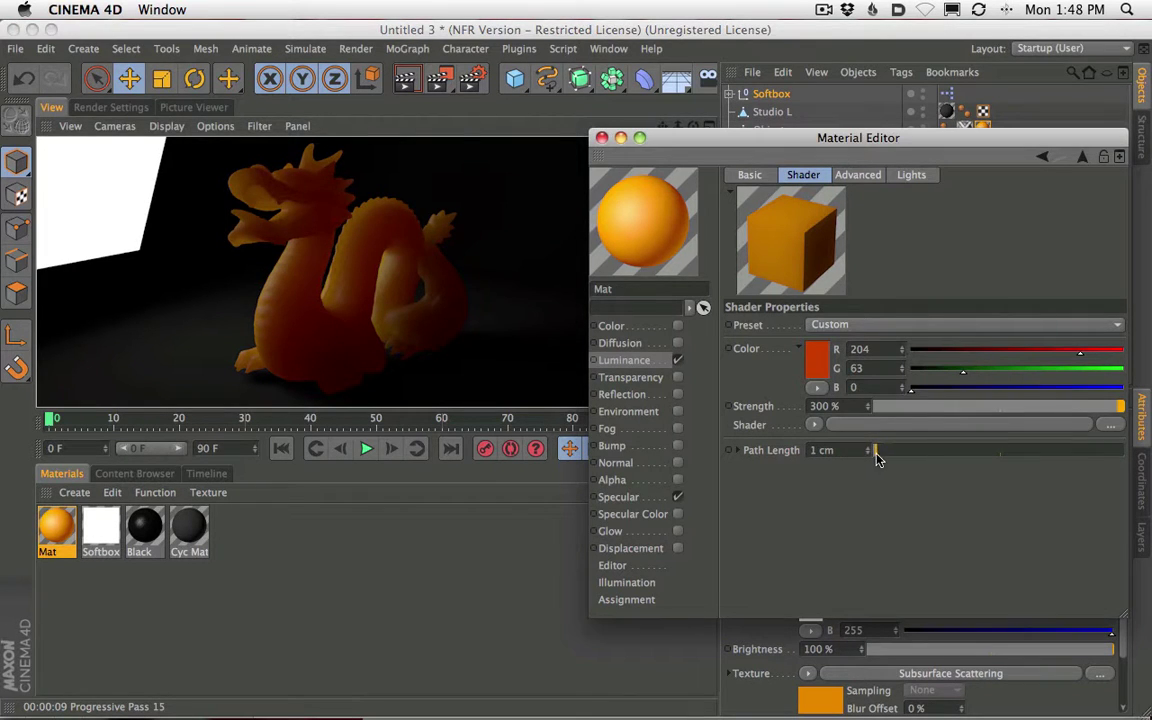
left_click(338, 287)
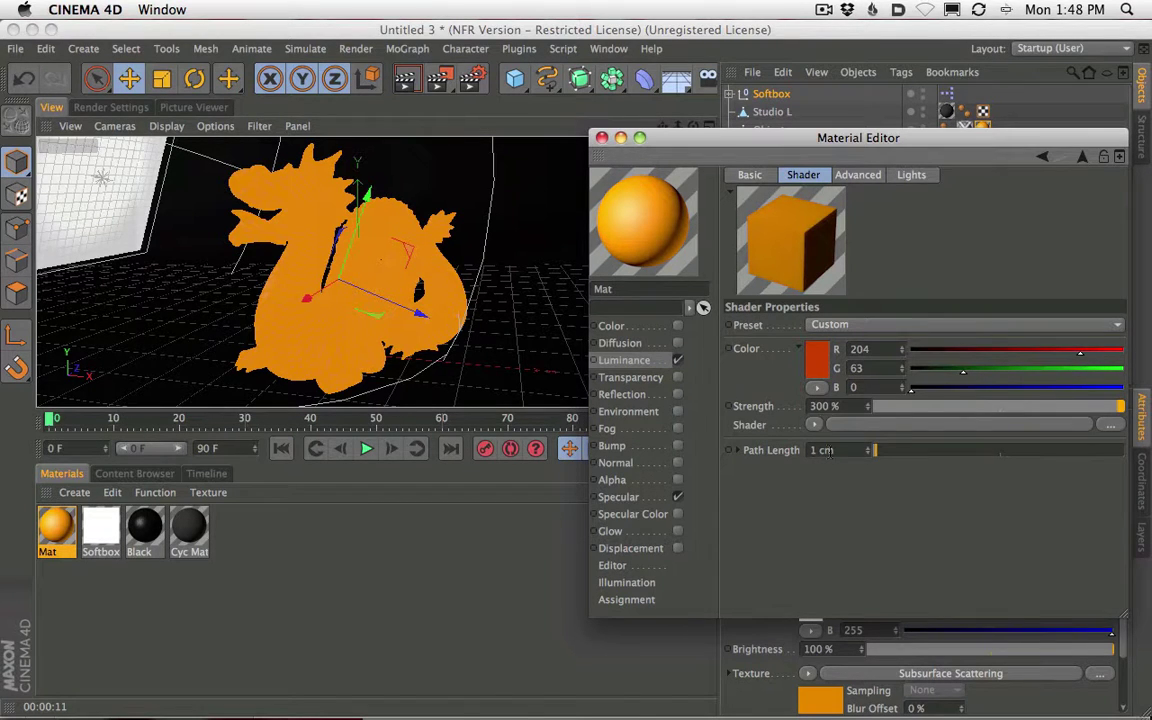
Switch the renderer from Physical to Standard in the render settings and render the active view.
left_click(138, 108)
left_click(145, 147)
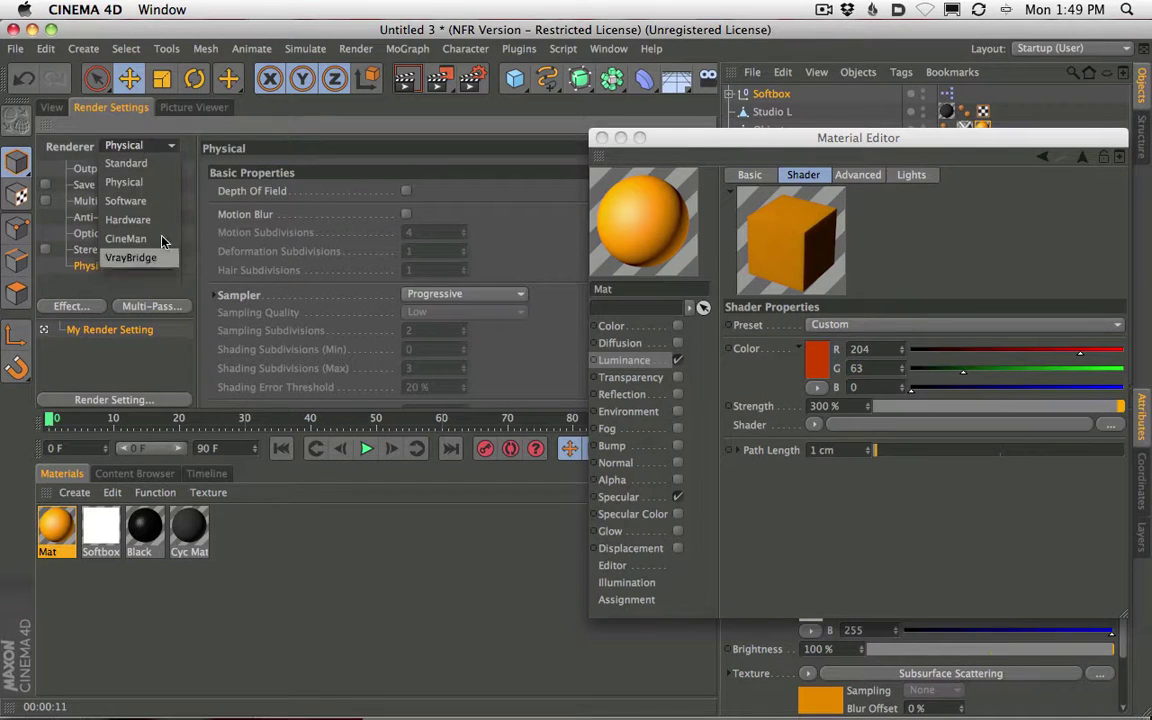
left_click(155, 165)
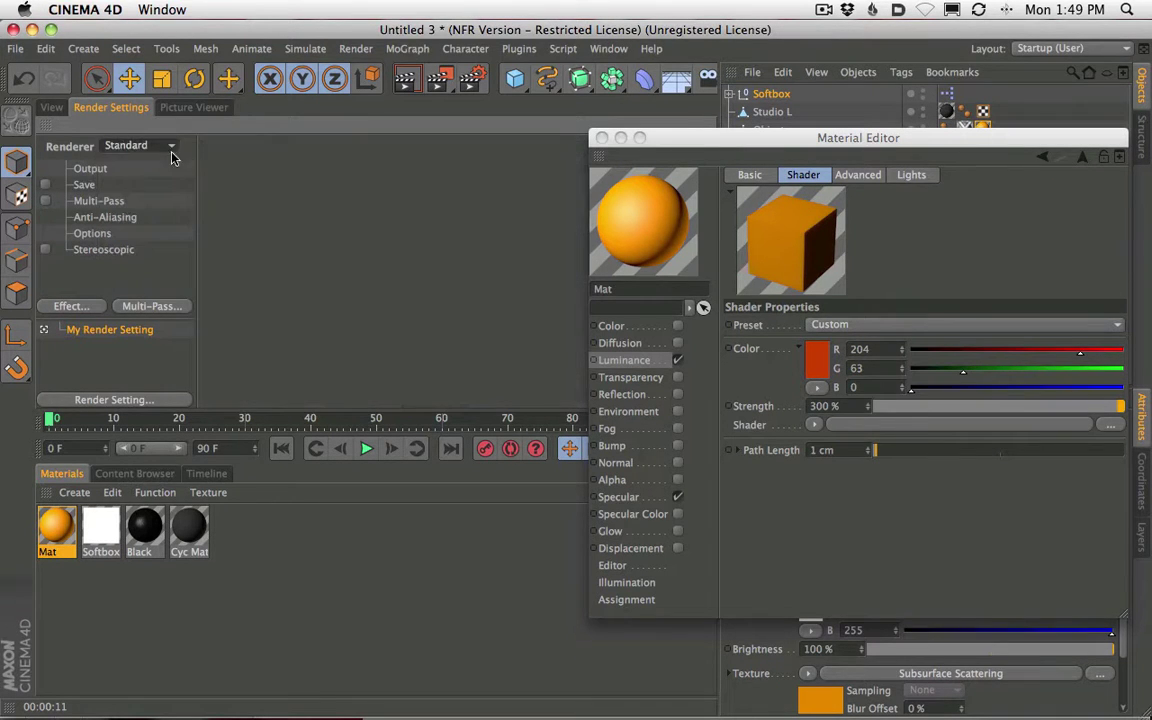
left_click(51, 107)
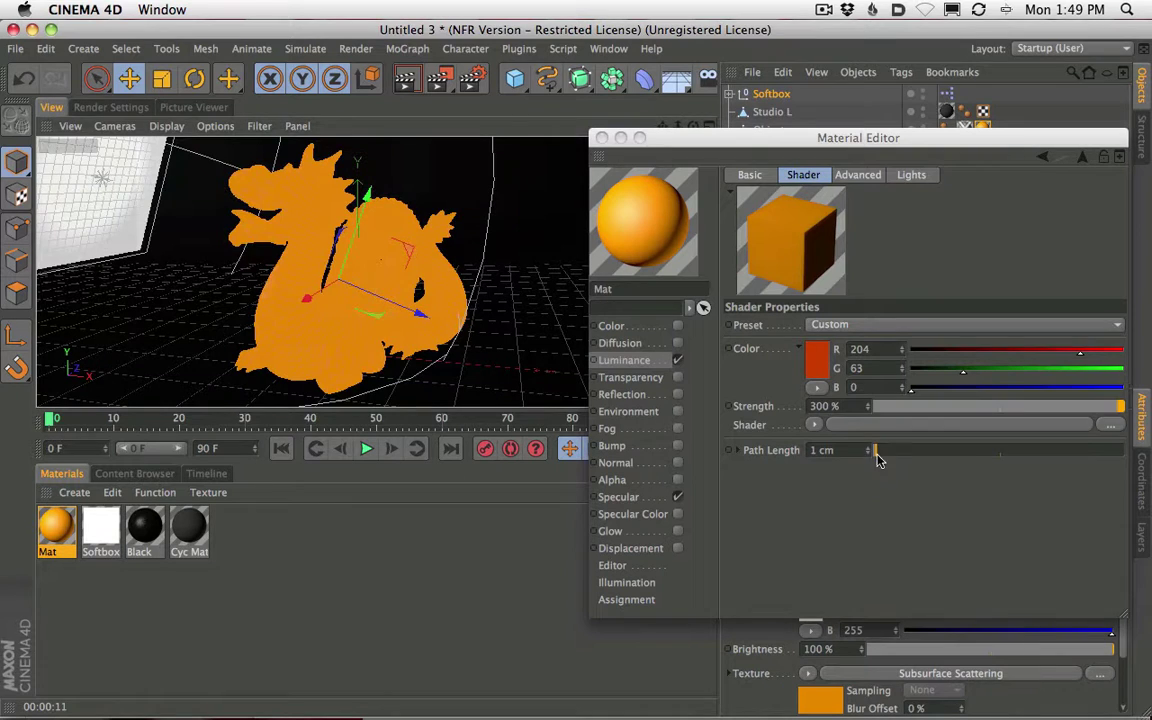
left_click(112, 107)
left_click(51, 107)
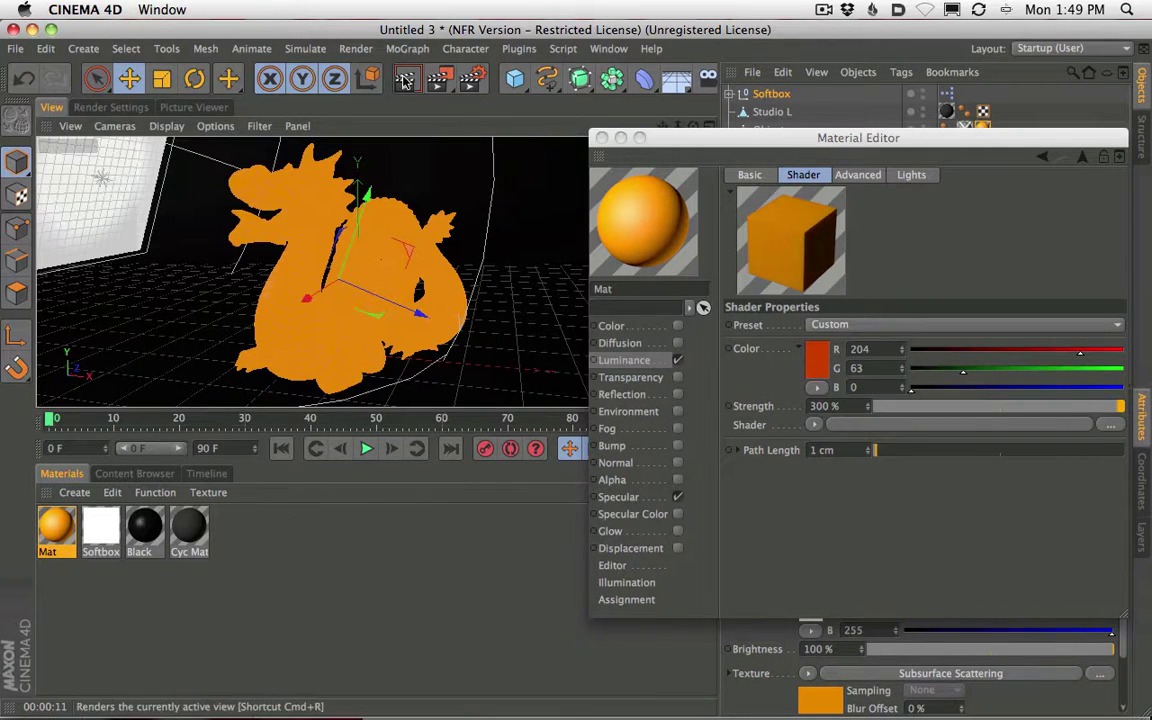
left_click(401, 82)
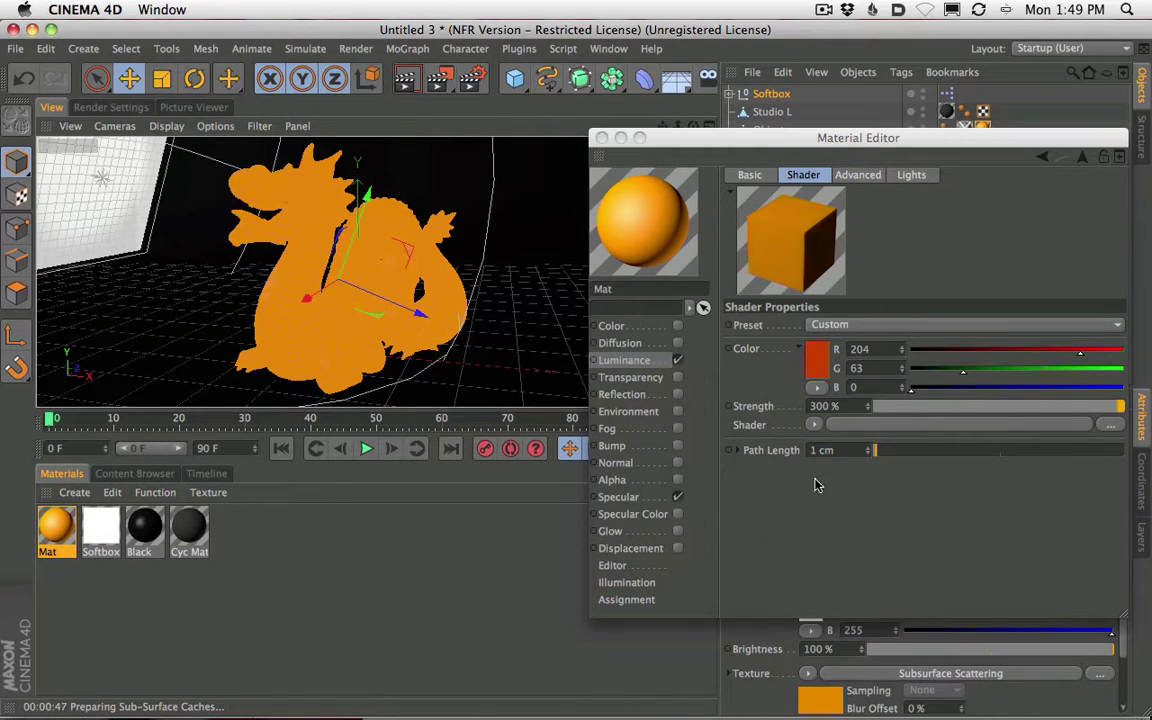
Set the shader's Sample Density to 10% in its advanced settings and render the whole dragon and a close-up of its body.
left_click(739, 452)
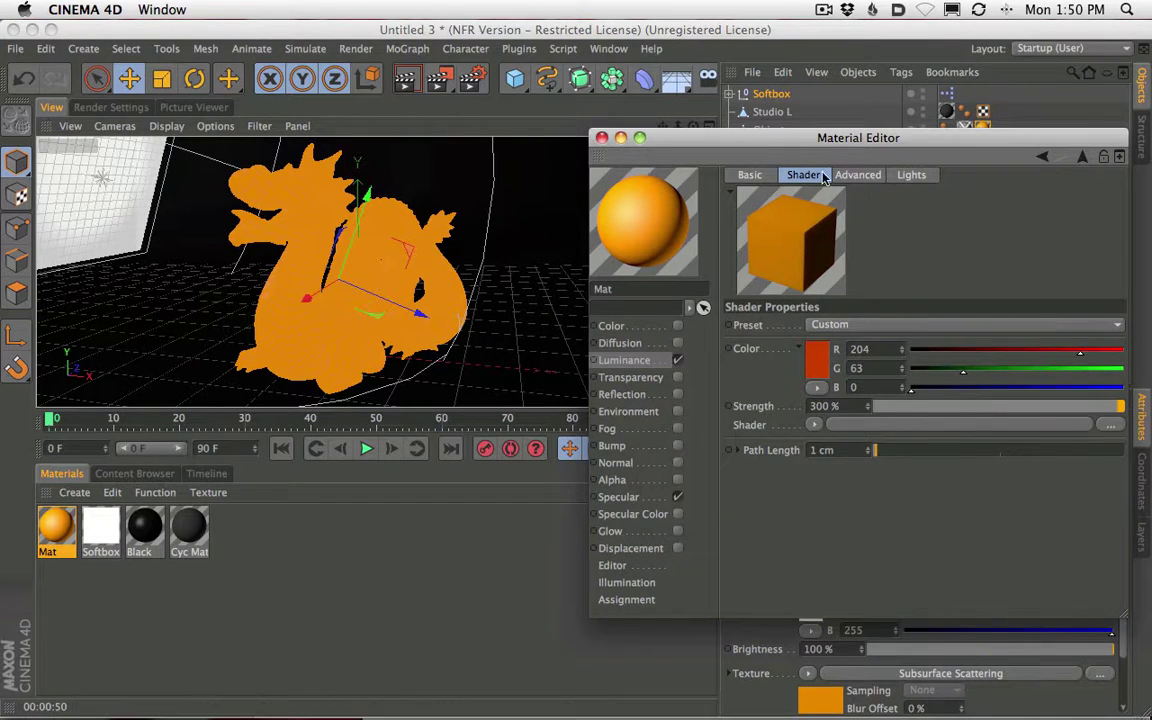
left_click(862, 176)
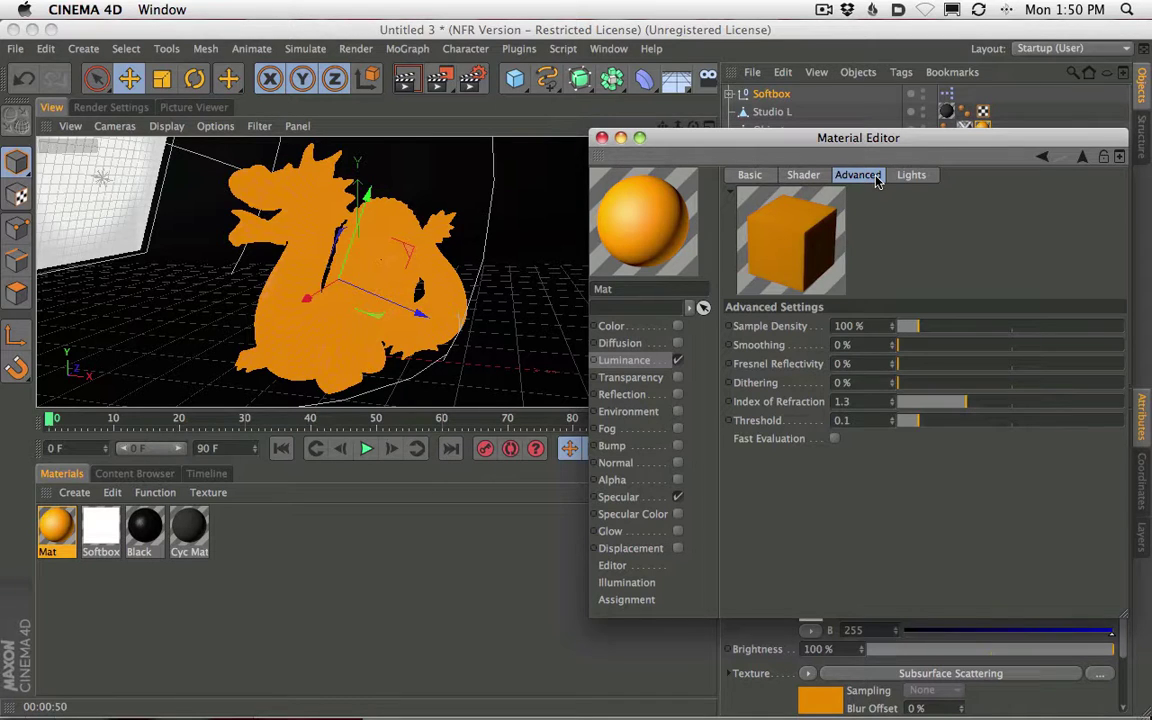
left_click(848, 326)
type("10")
key("Return")
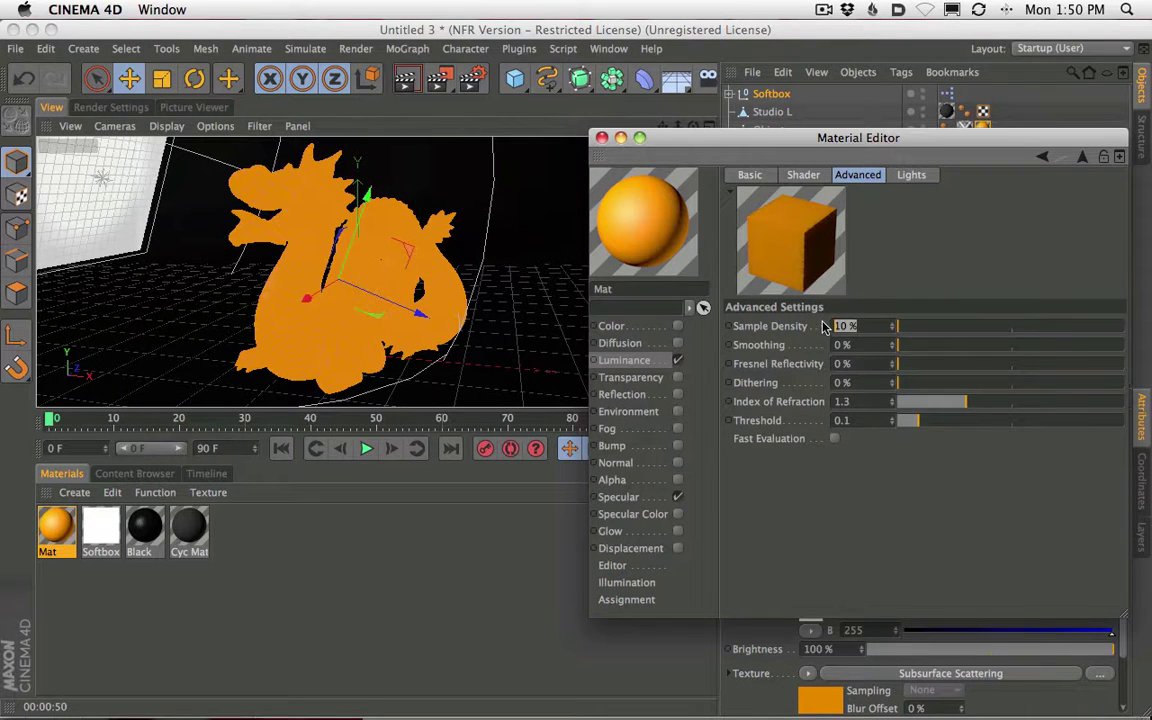
left_click(412, 79)
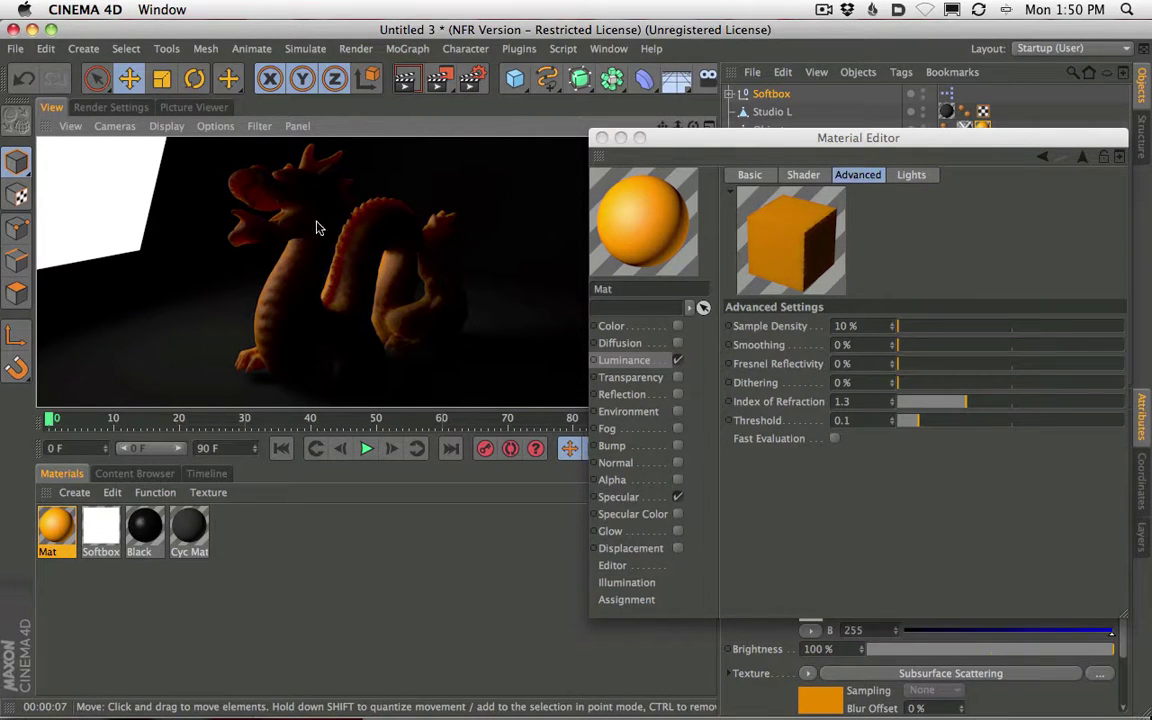
right_click_drag(350, 261, 501, 209, "alt")
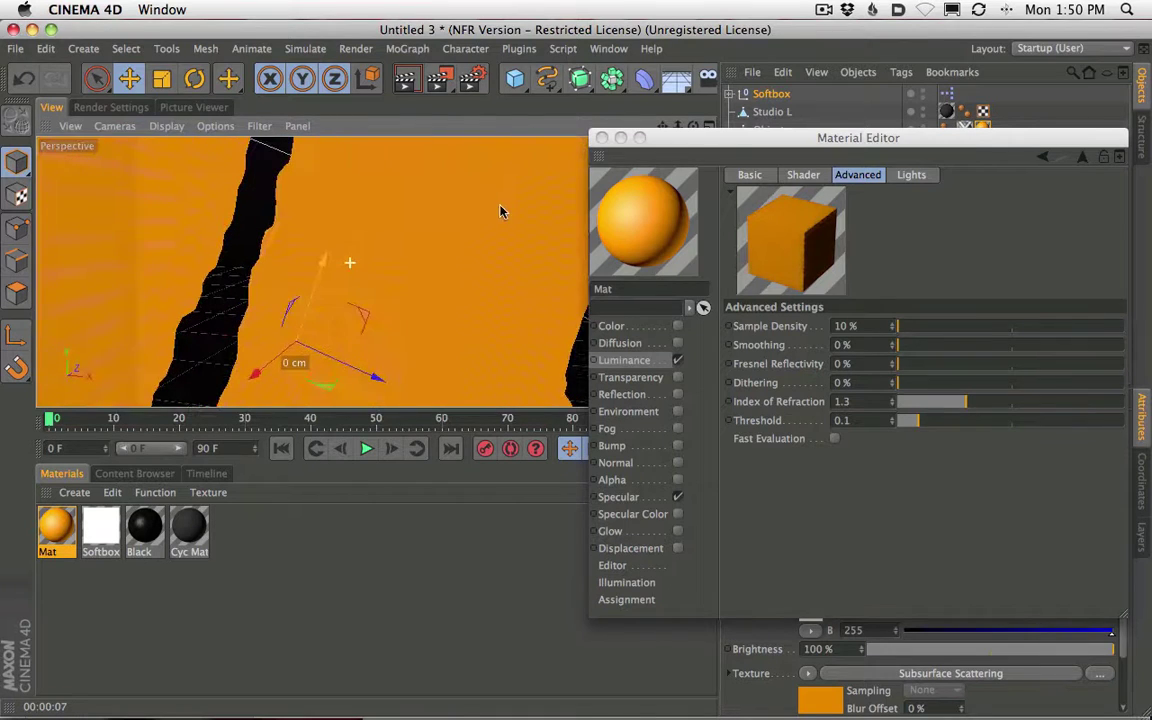
left_click(405, 74)
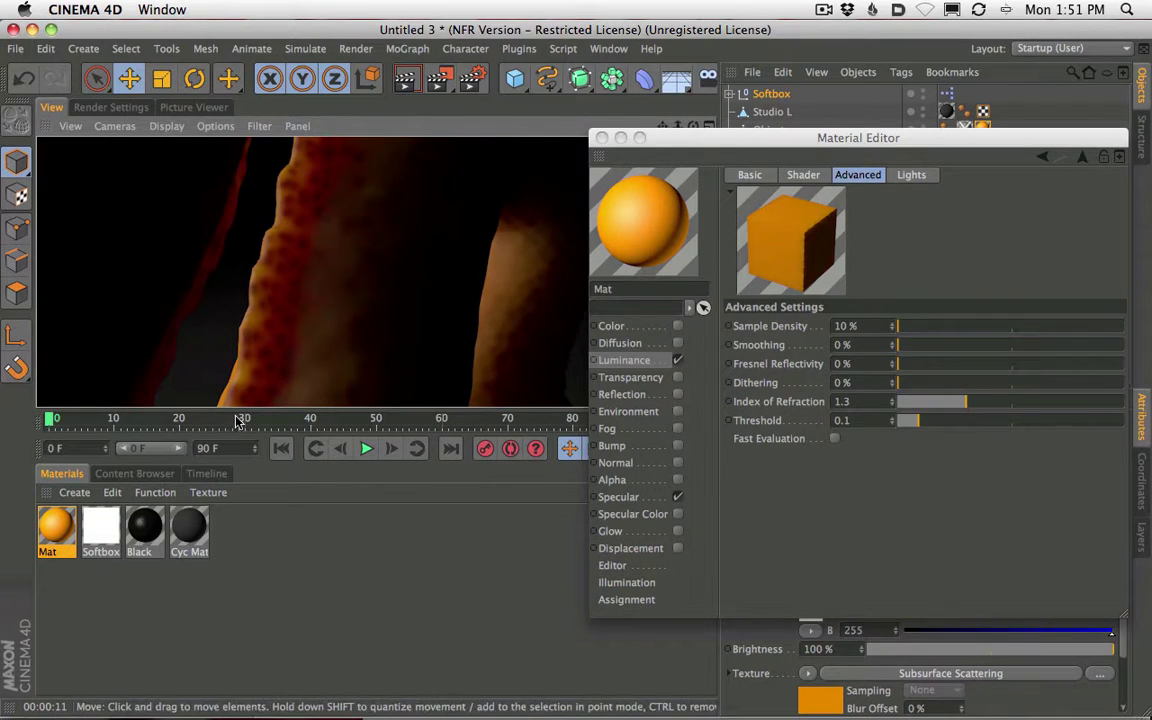
Set the Sample Density to 20% and render the close-up again.
left_click(850, 326)
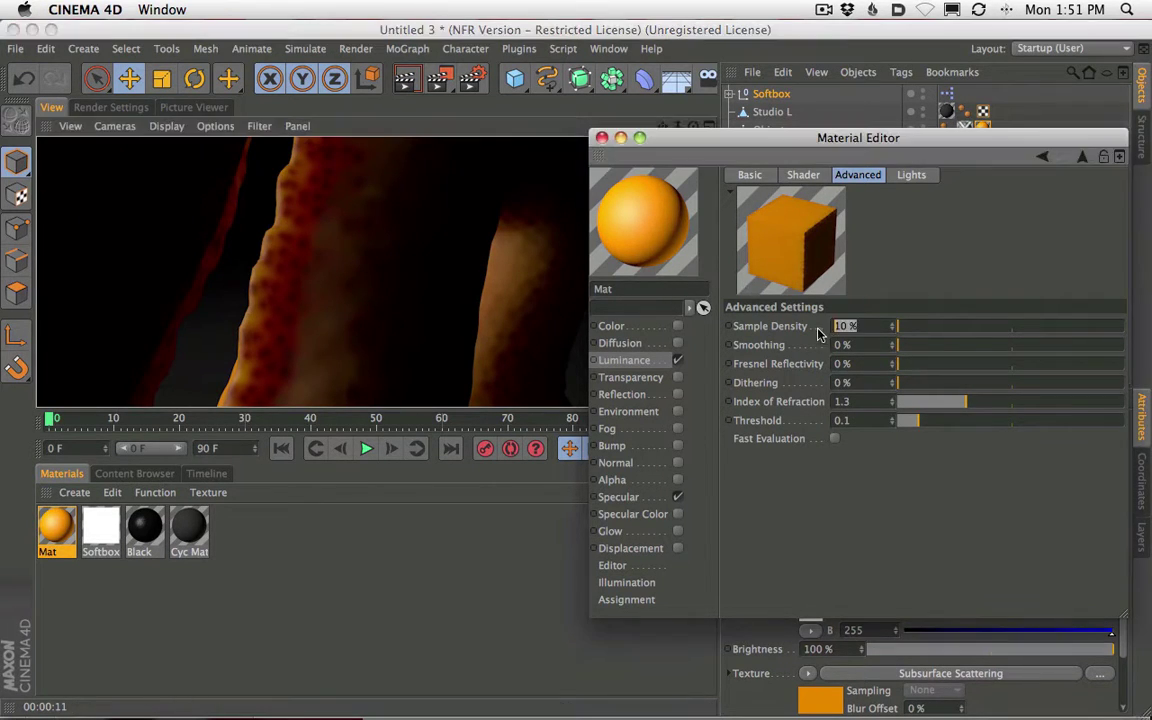
type("20")
key("Return")
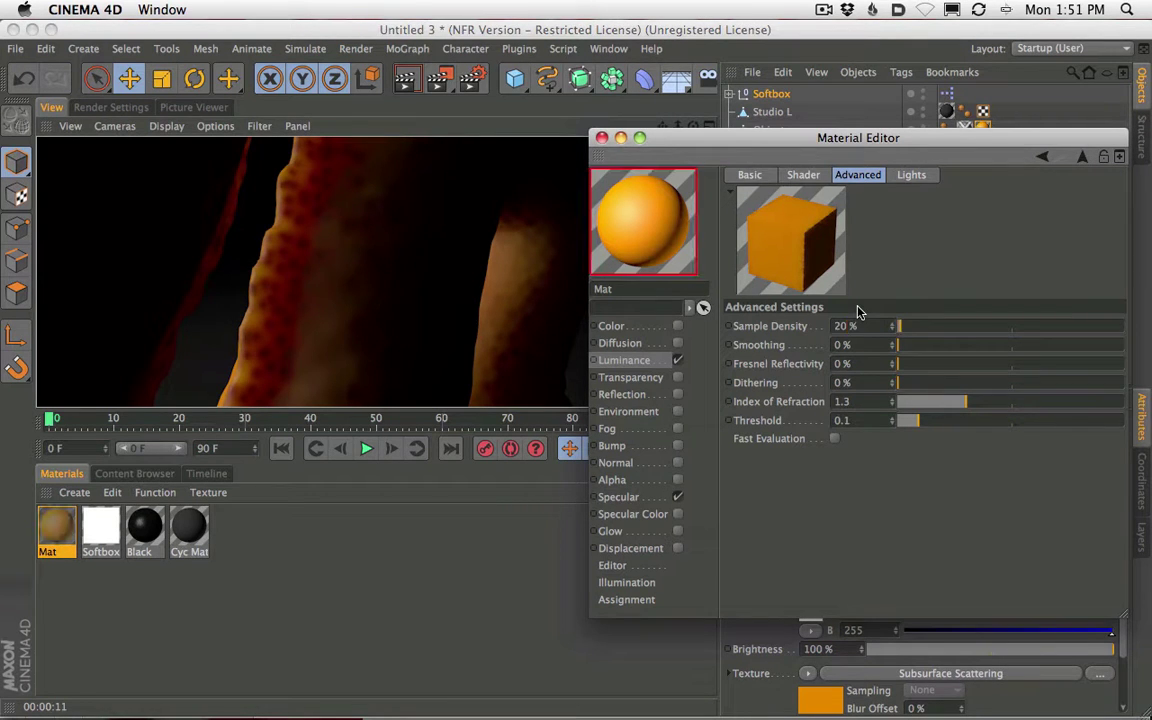
left_click(405, 85)
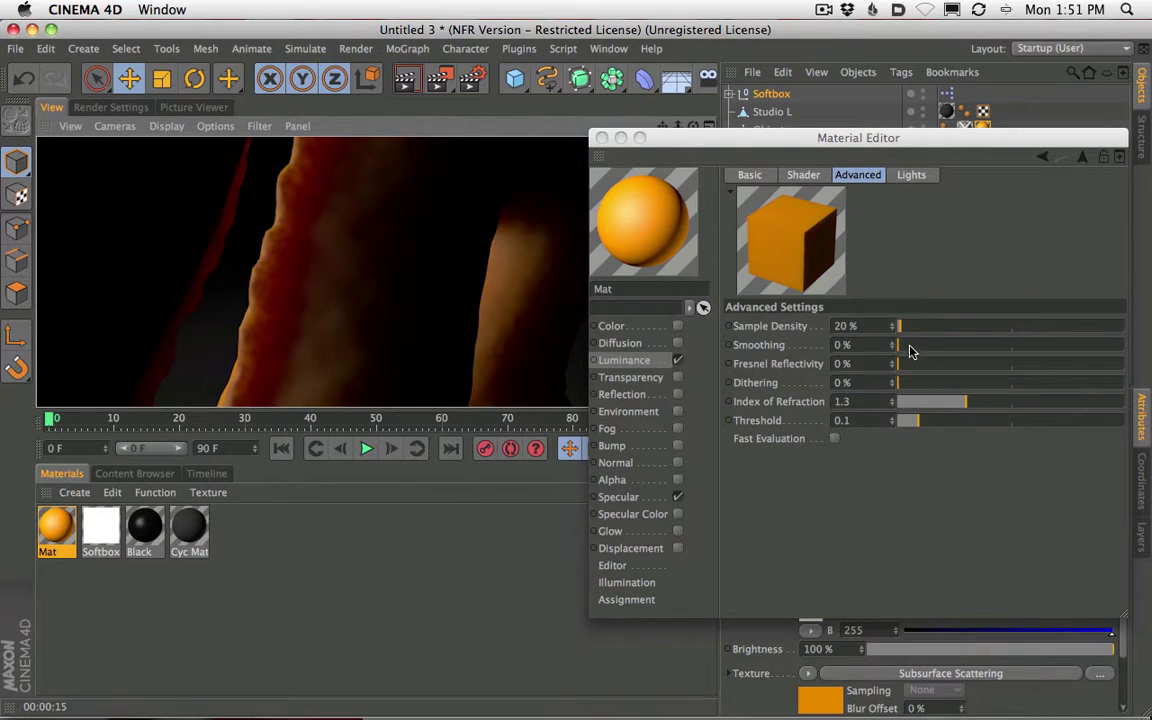
Set the subsurface scattering Smoothing to 57% and render the close-up and the whole dragon.
mouse_move(905, 349)
left_mouse_down()
mouse_move(915, 348)
mouse_move(905, 343)
left_mouse_up()
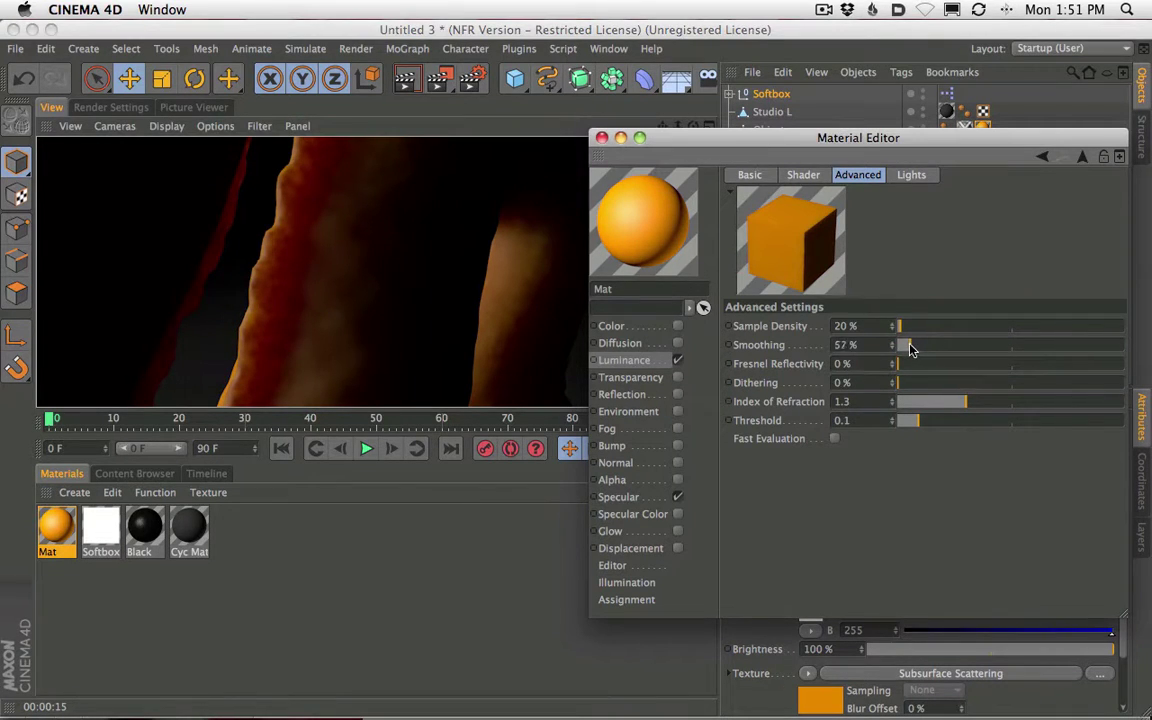
left_click(405, 84)
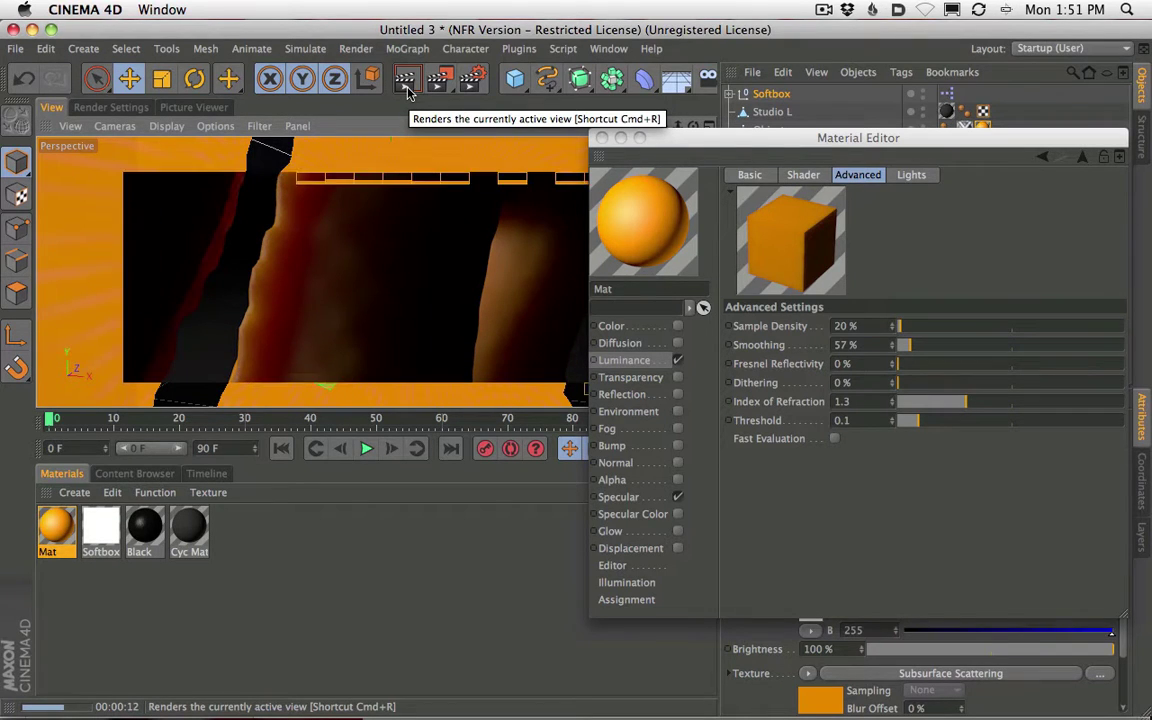
left_click(437, 262)
left_click_drag(257, 362, 334, 296, "alt")
left_click(416, 80)
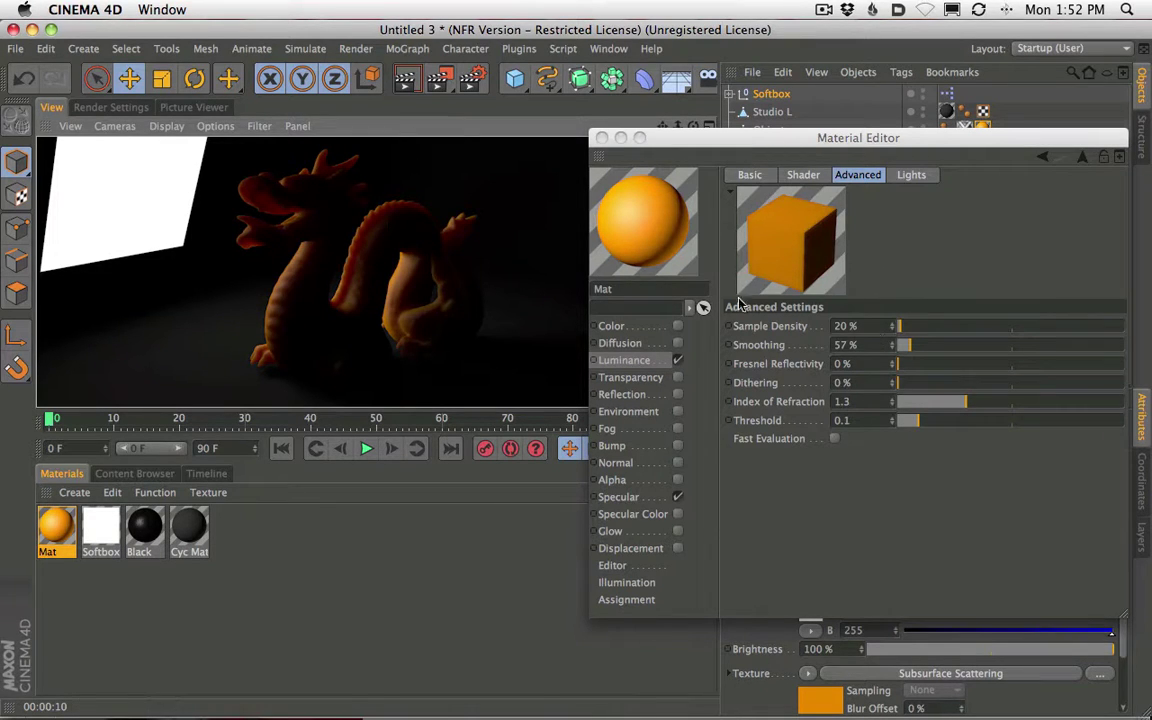
Switch the renderer from Standard to Physical in the render settings and render the active view.
left_click(110, 107)
left_click(125, 145)
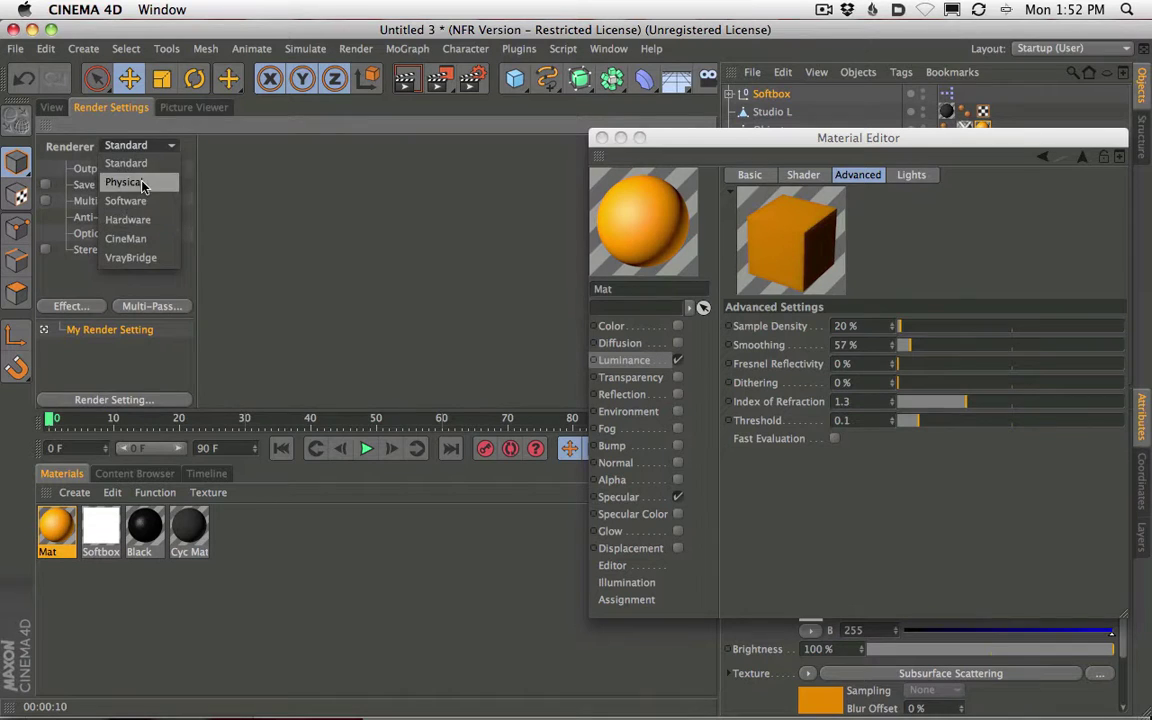
left_click(125, 182)
left_click(51, 107)
left_click(405, 80)
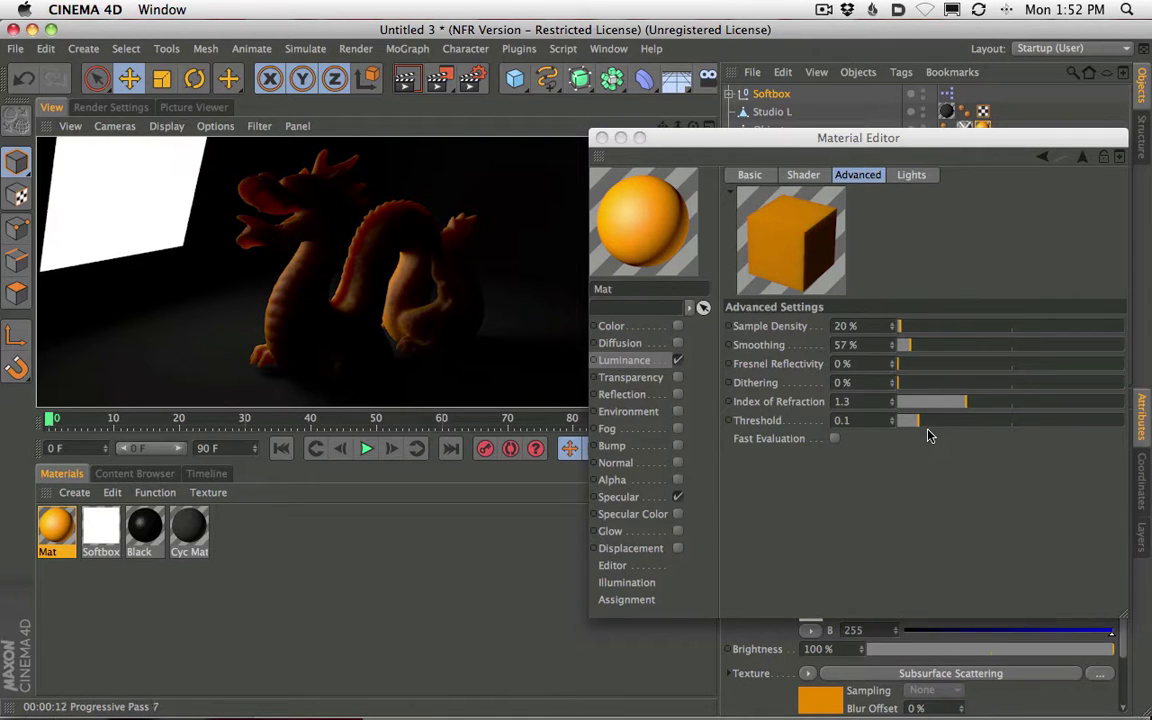
Raise the shader's Threshold to 0.52 and render the dragon, and reduce the Threshold to 0.39.
left_click_drag(931, 429, 1015, 432)
left_click(409, 79)
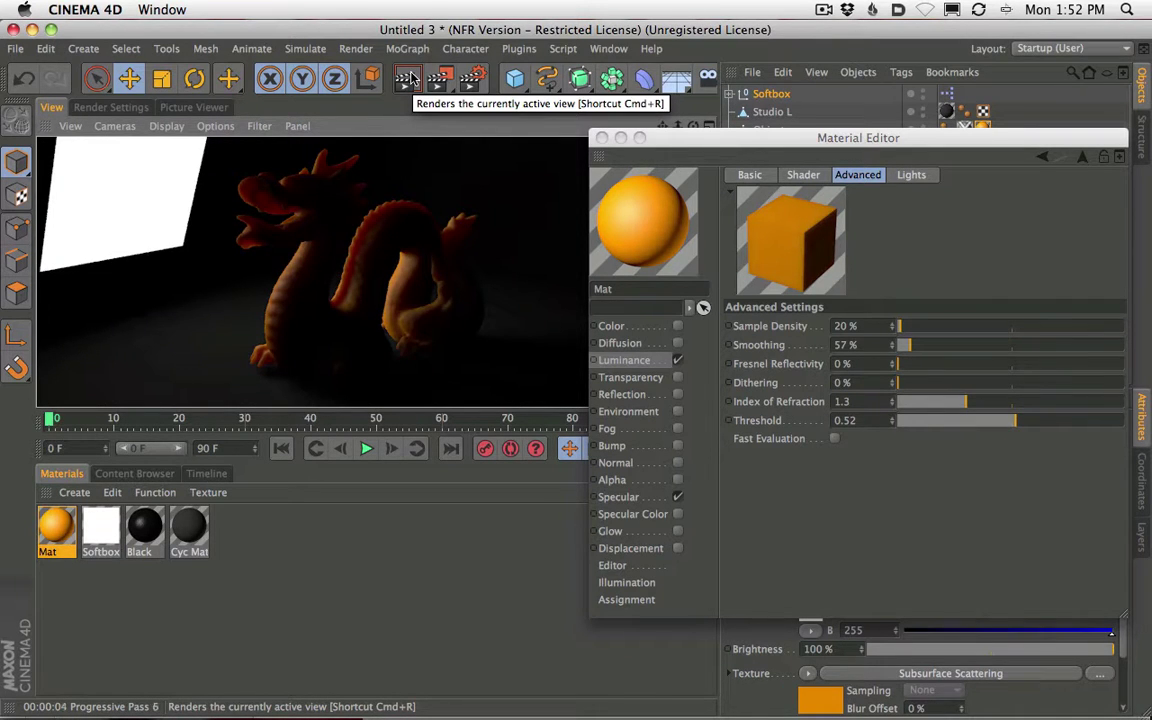
left_click_drag(818, 136, 822, 99)
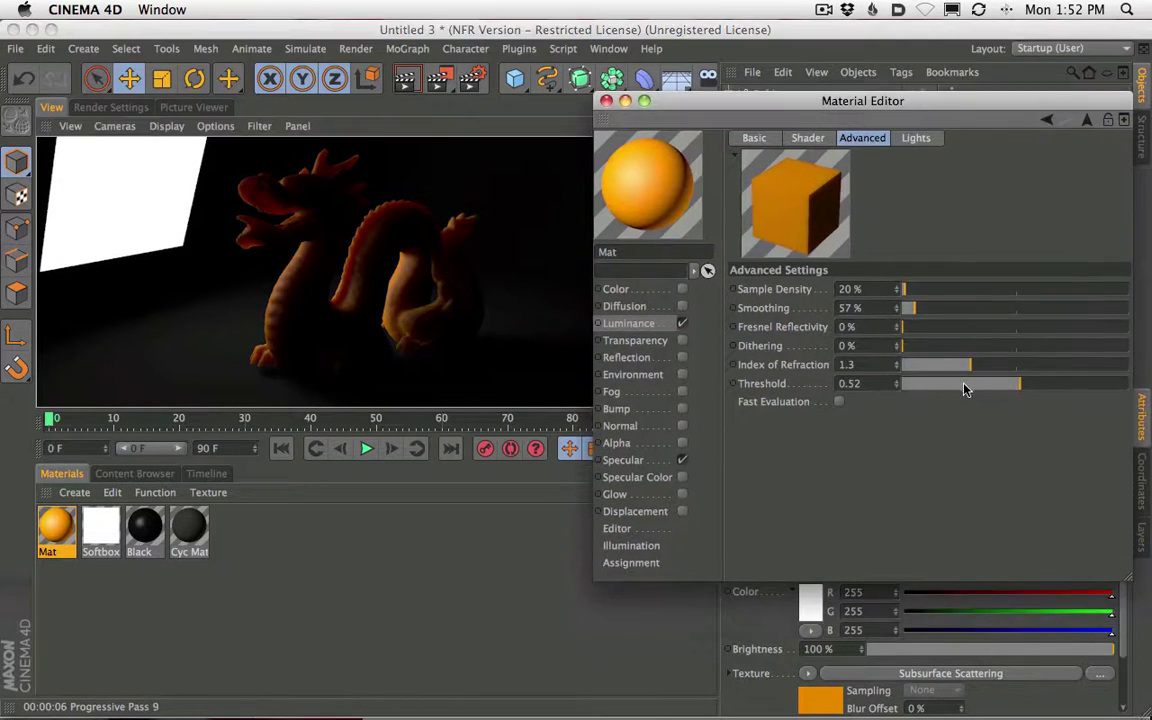
left_click_drag(1004, 389, 989, 389)
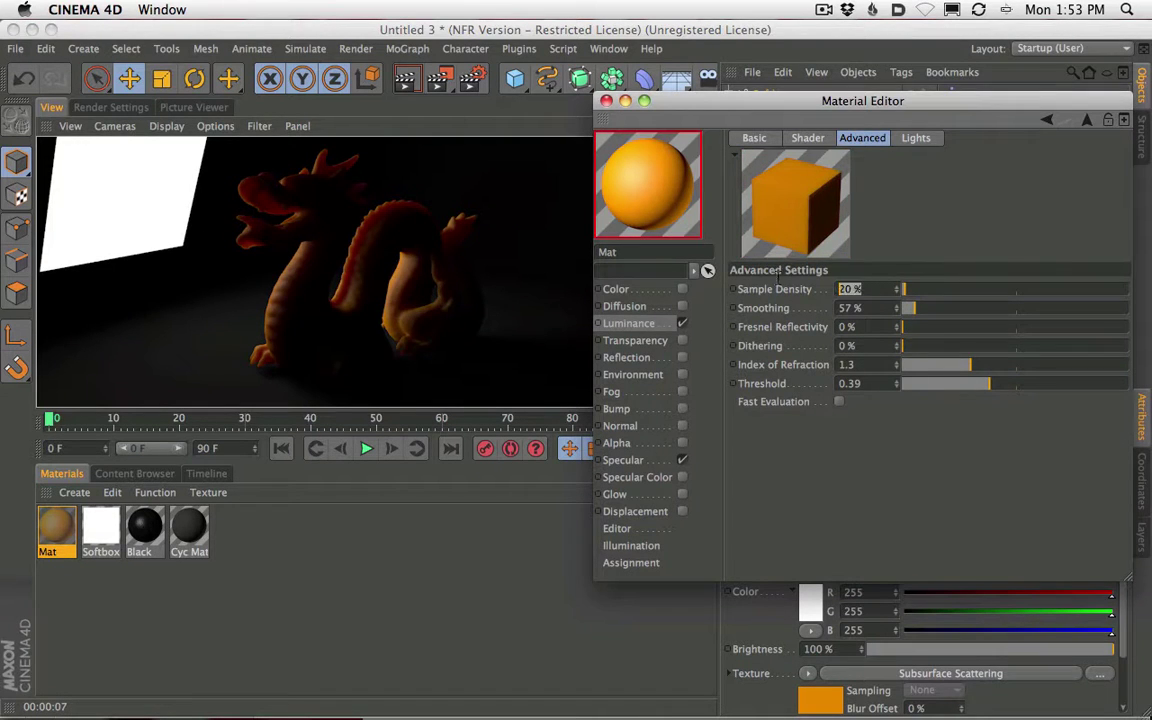
Try a Sample Density of 30%, settle on 50%, set Smoothing to 20%, and render the dragon.
type("30")
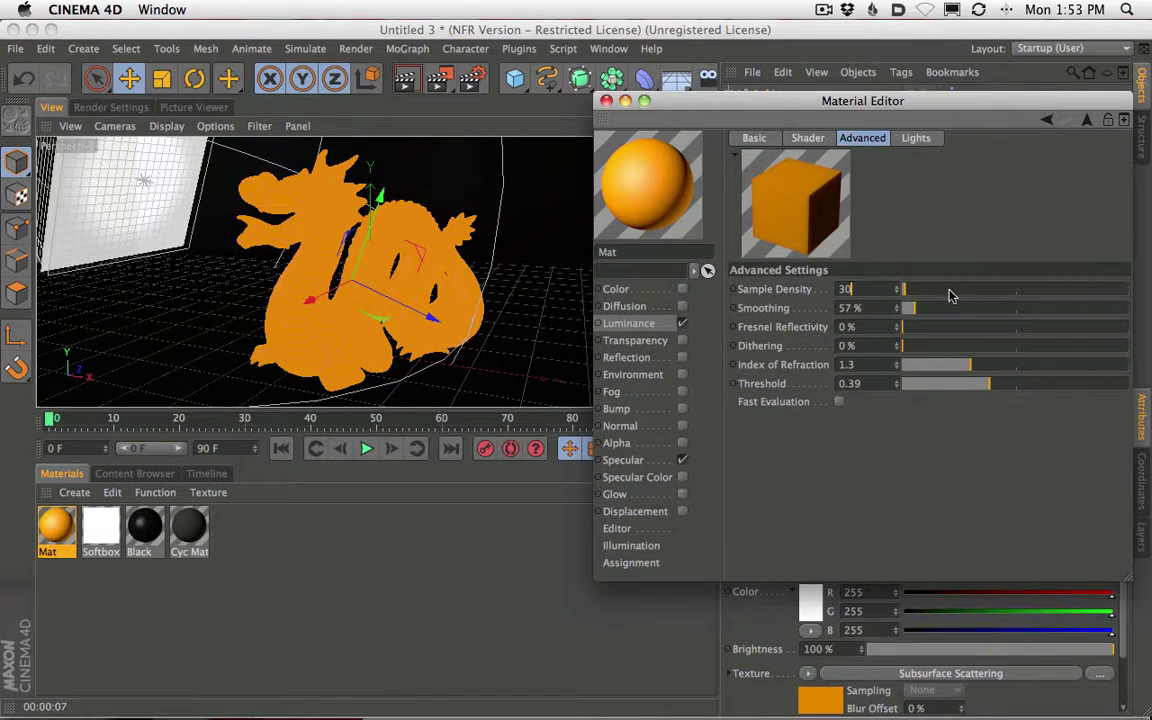
key("Tab")
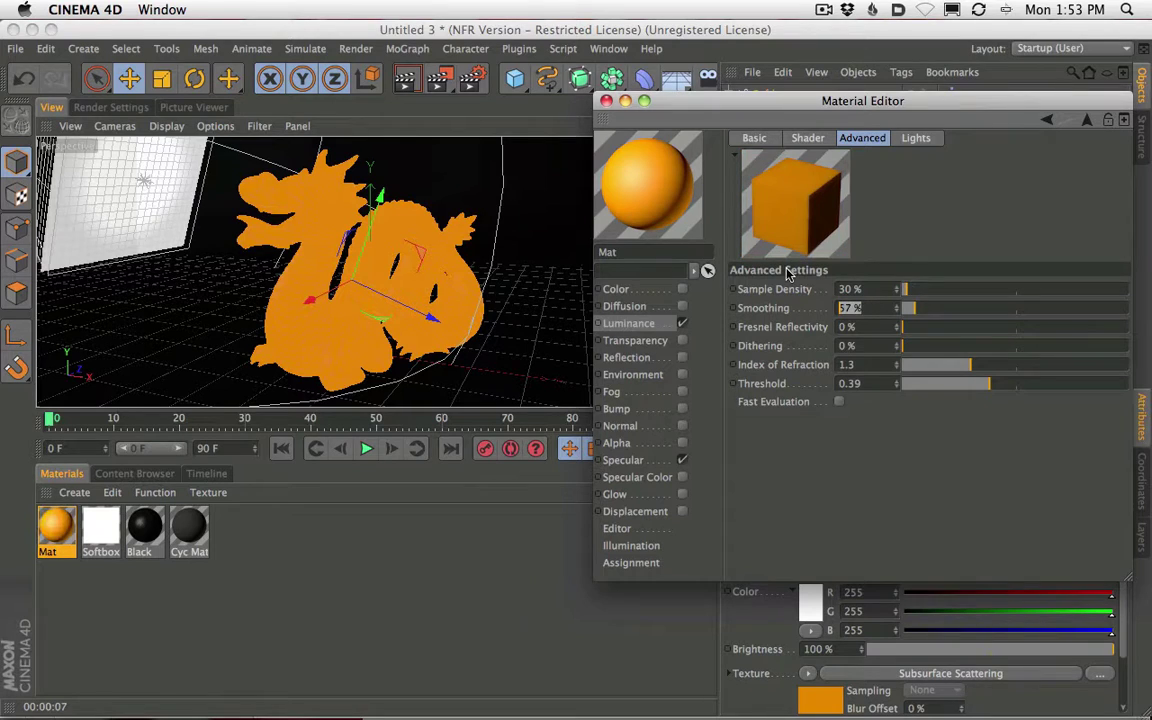
left_click_drag(862, 290, 783, 254)
type("50")
key("Tab")
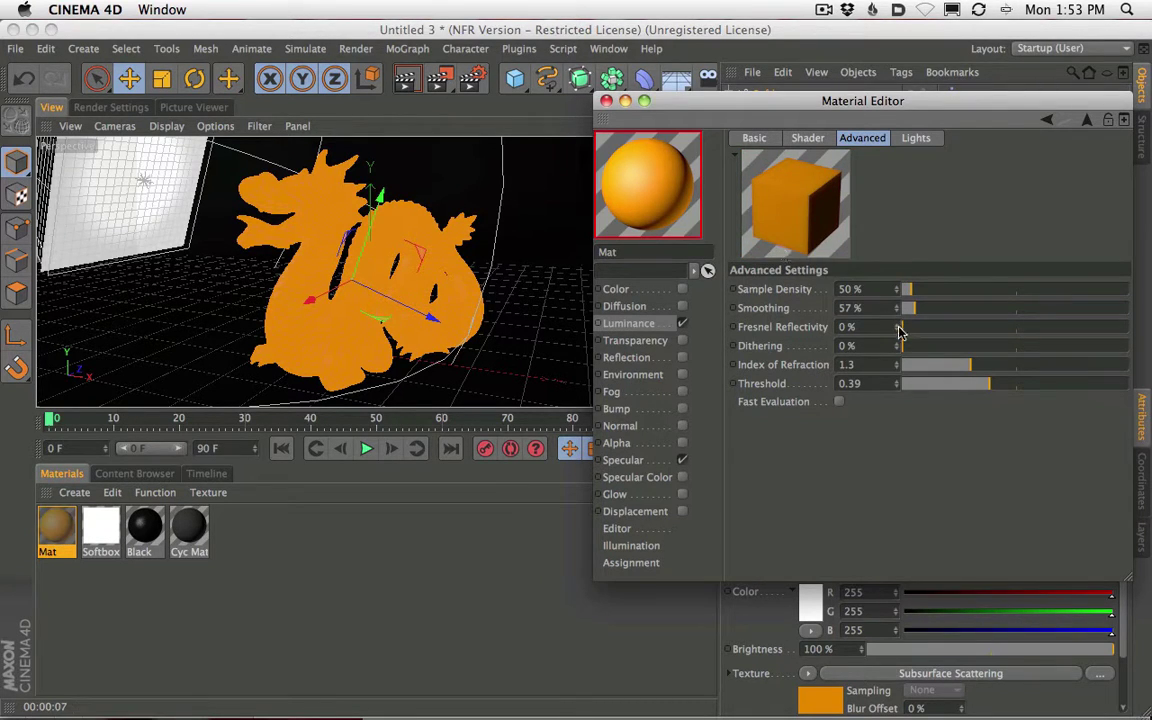
type("20")
key("Return")
left_click(412, 71)
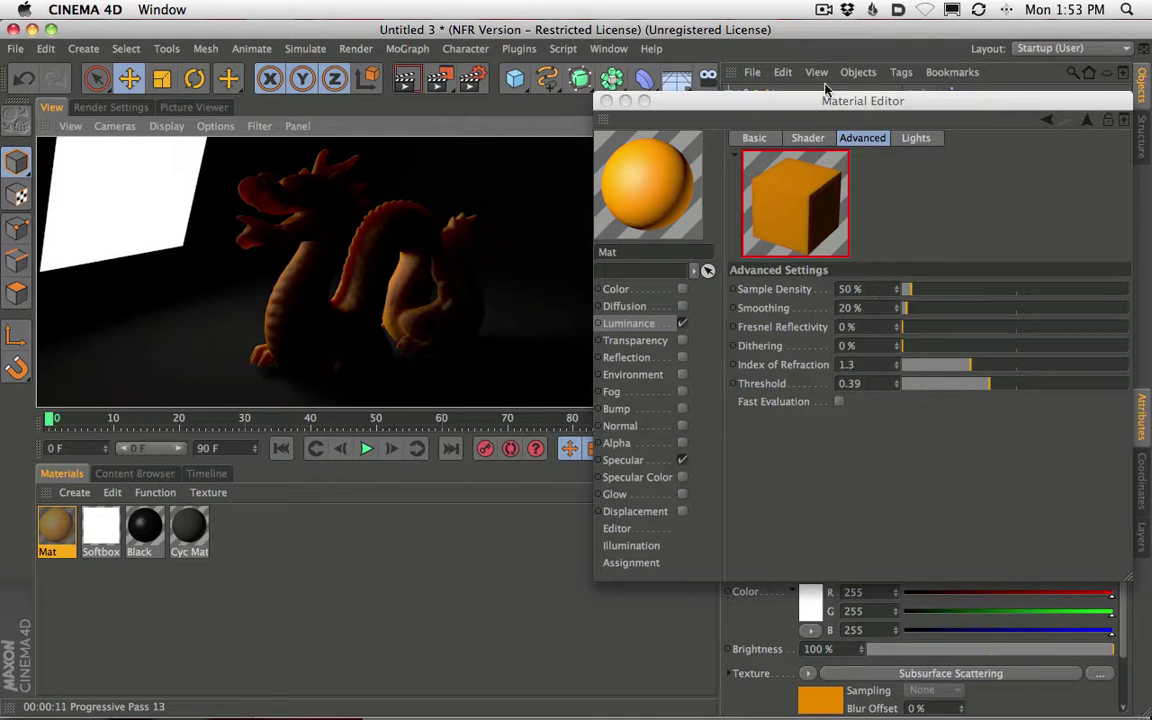
Expand the shader's Path Length into its color channels, set the Path Length to 2 cm, and render the dragon.
left_click(822, 139)
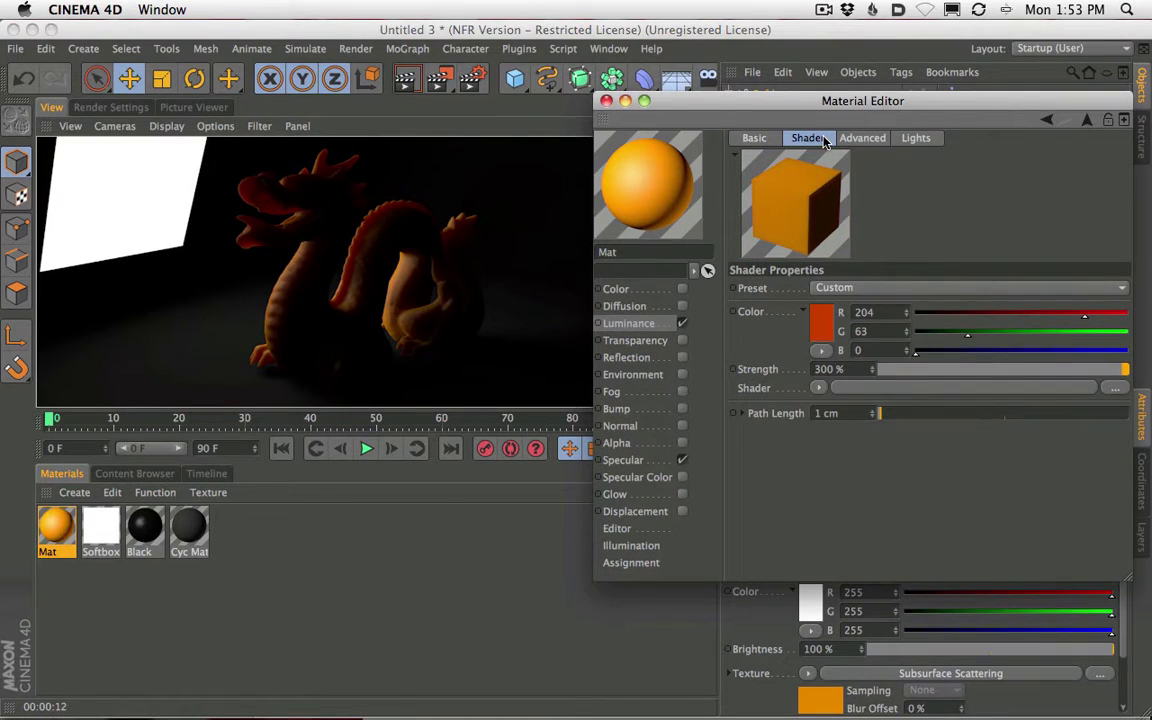
left_click(742, 413)
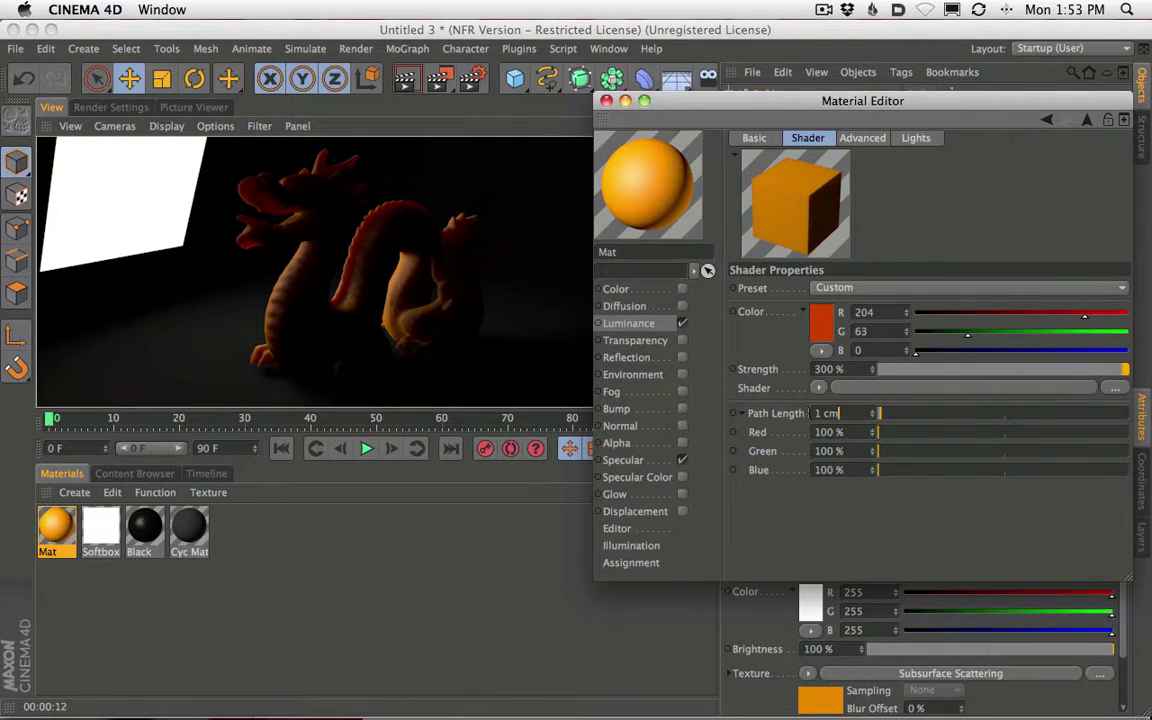
double_click(826, 413)
type("20")
key("Return")
left_click(405, 78)
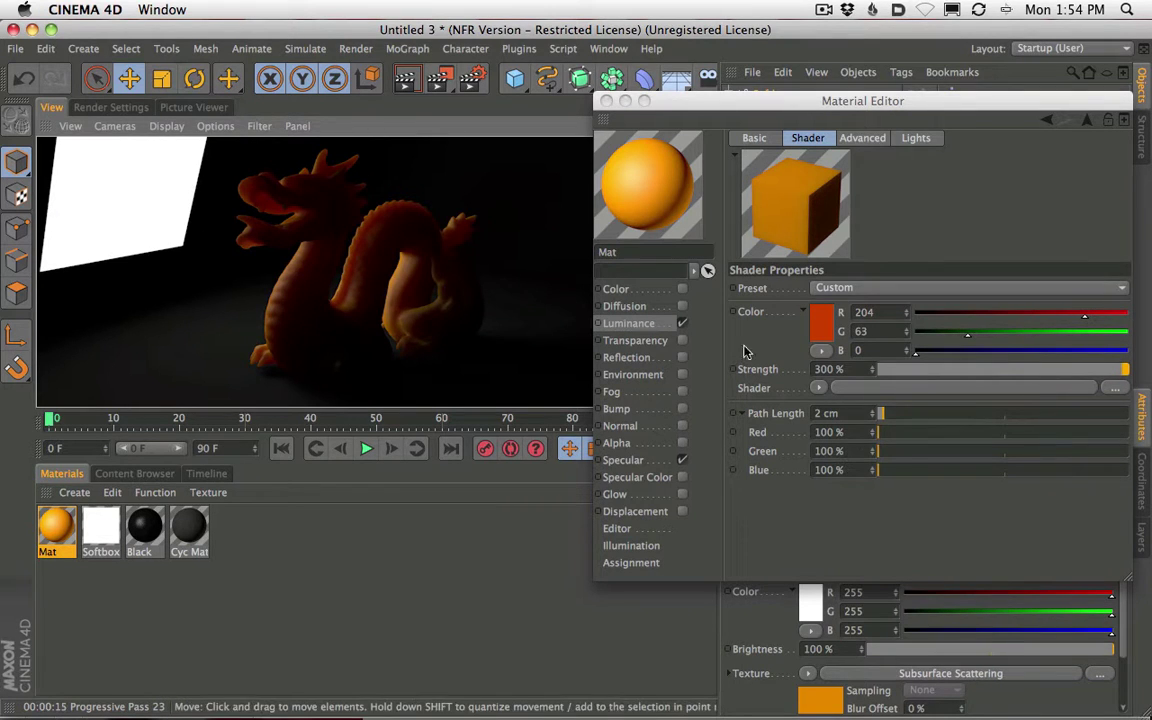
Raise the green channel of the path length to 694% and render the dragon.
left_click_drag(890, 453, 1045, 463)
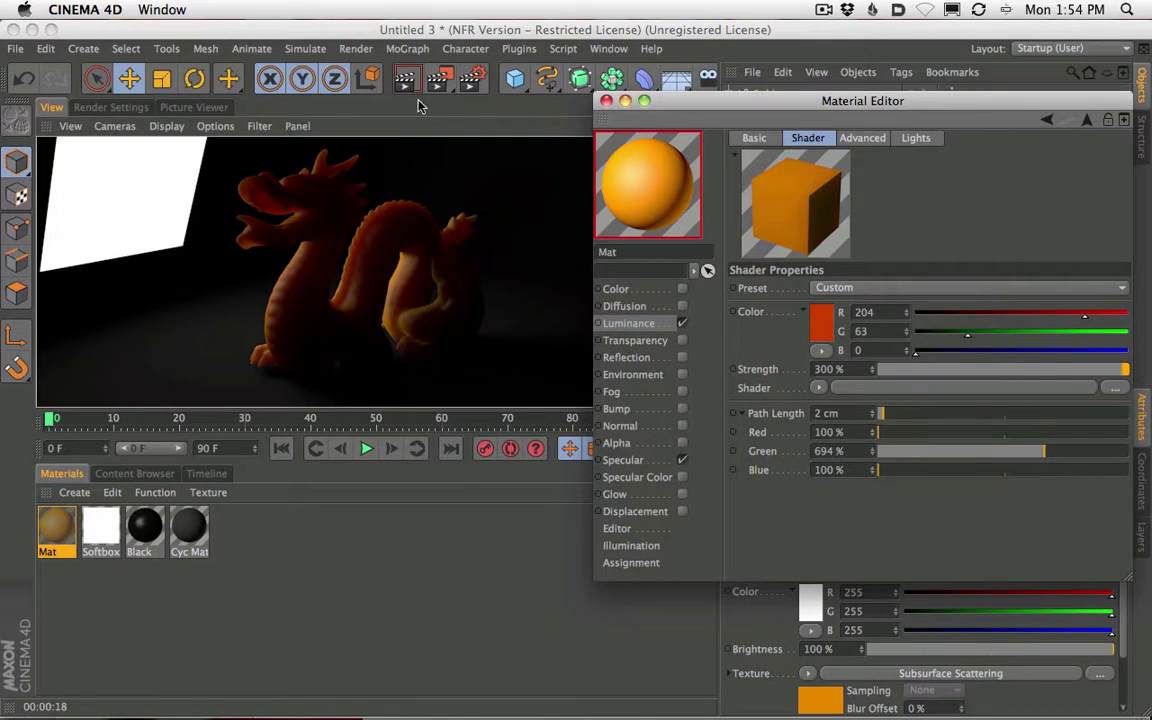
left_click(404, 79)
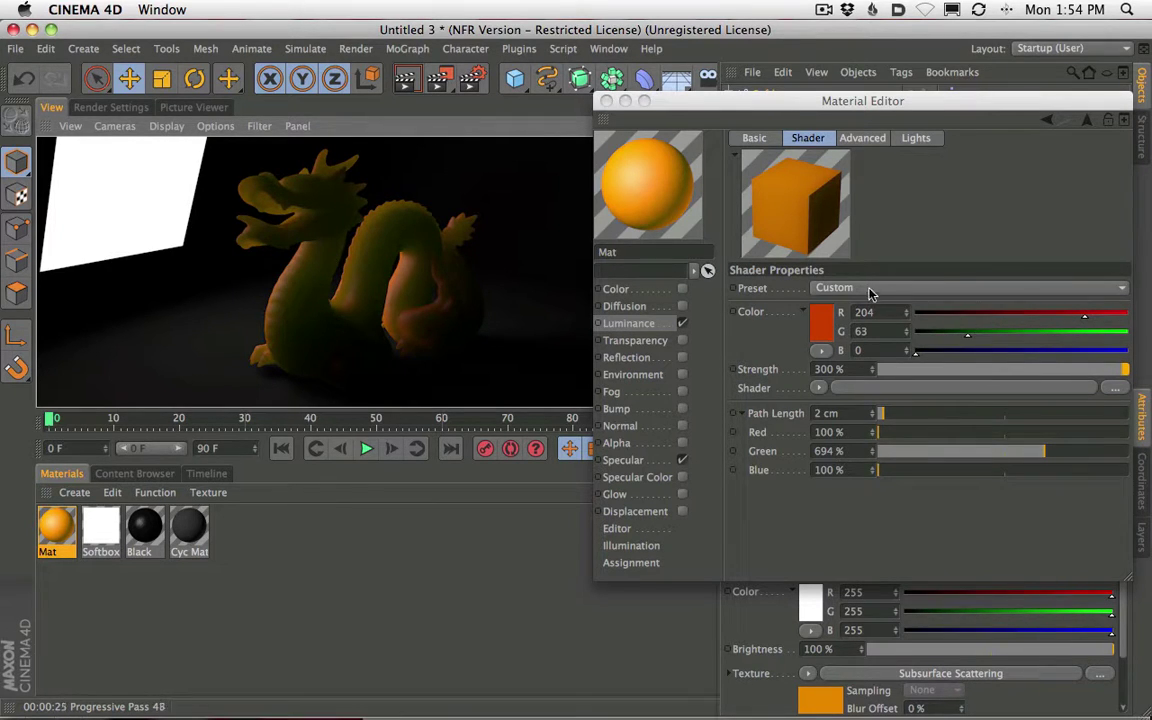
Apply the Ketchup preset to the subsurface scattering shader and render the dragon from several angles.
left_click(838, 288)
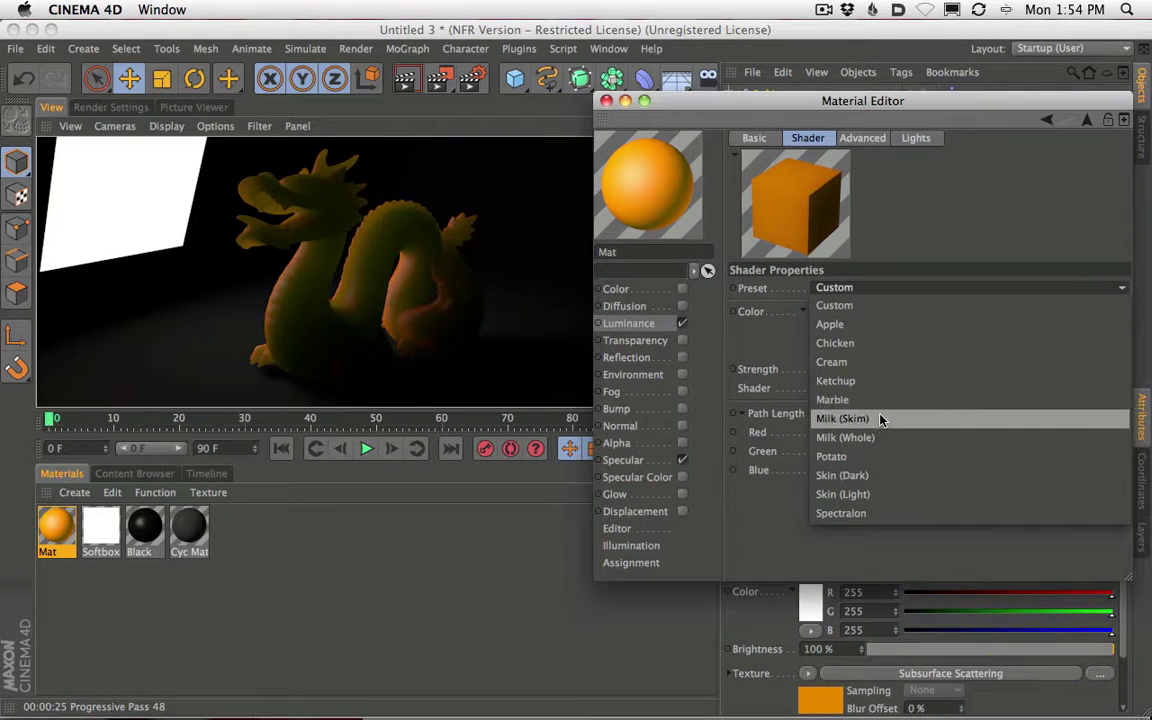
left_click(880, 381)
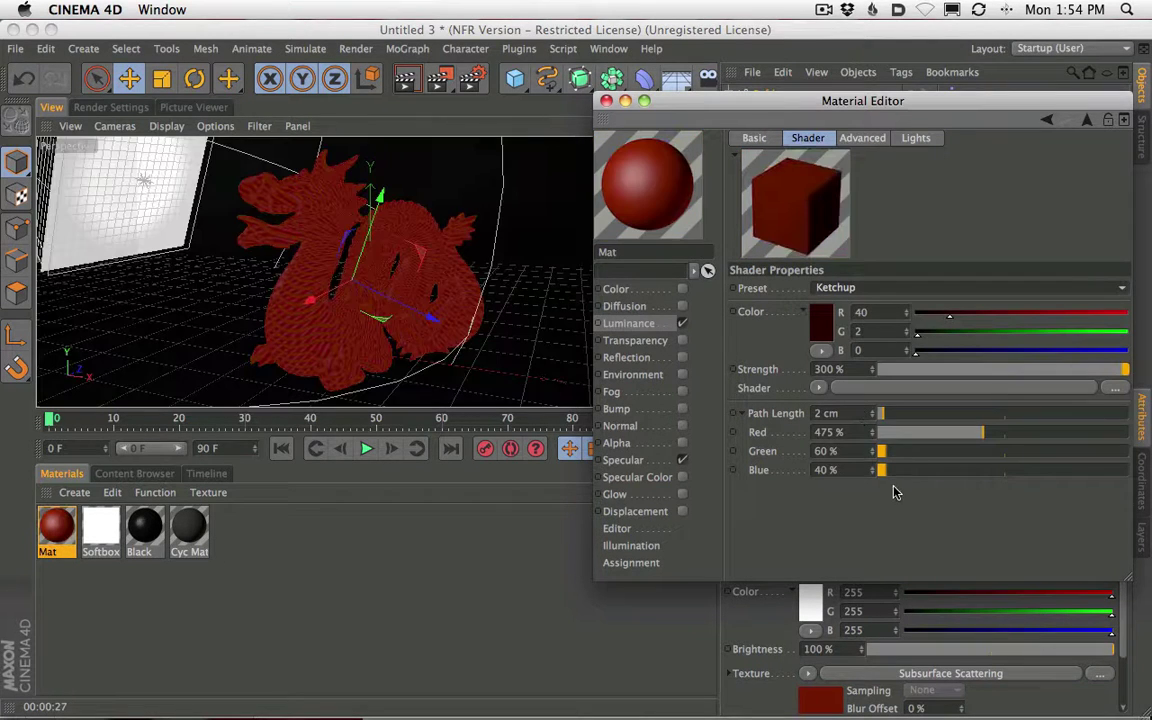
left_click(405, 80)
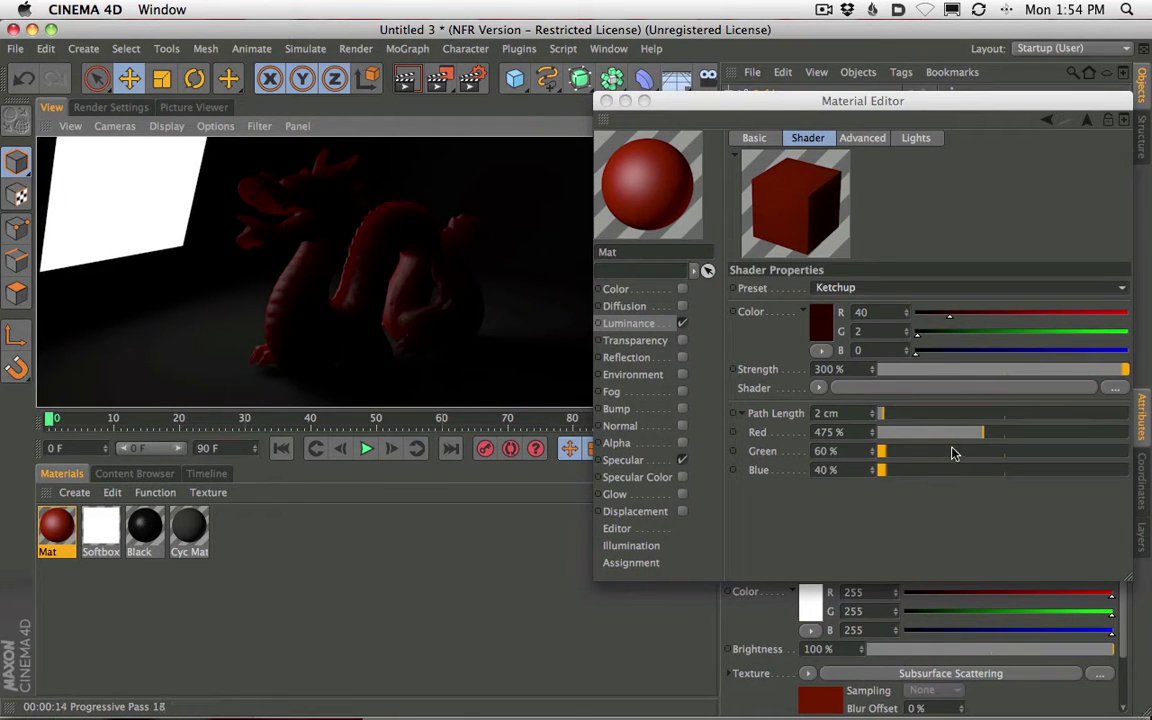
left_click(411, 314)
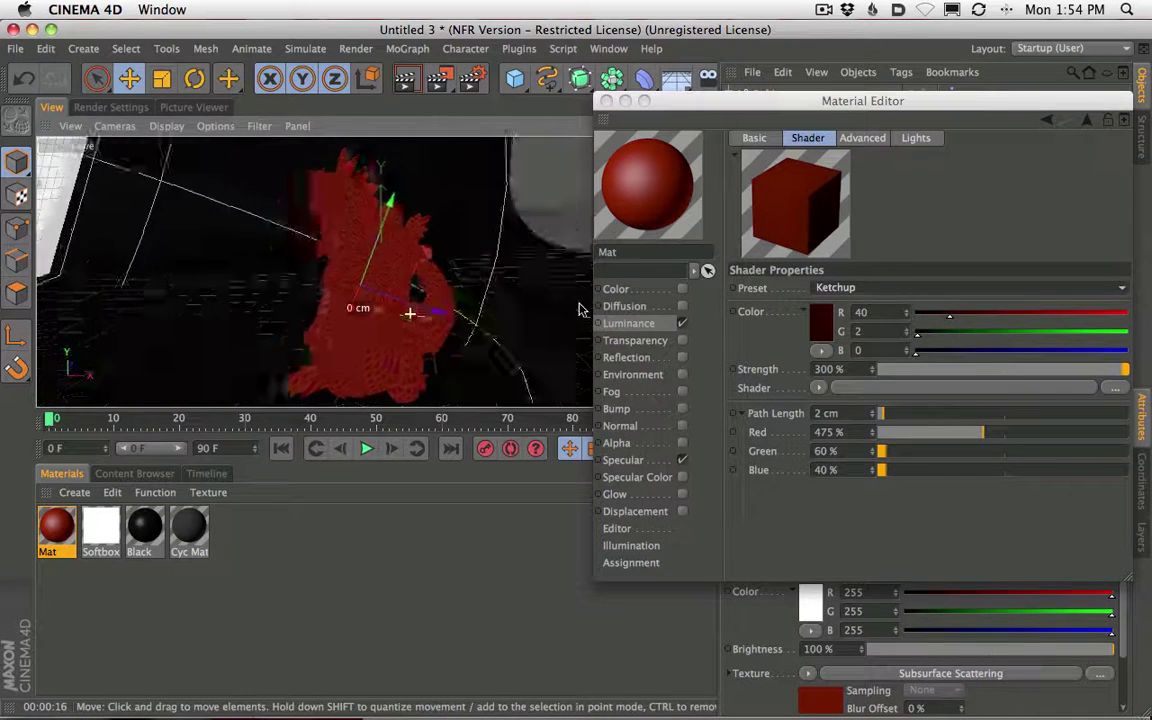
left_click(404, 82)
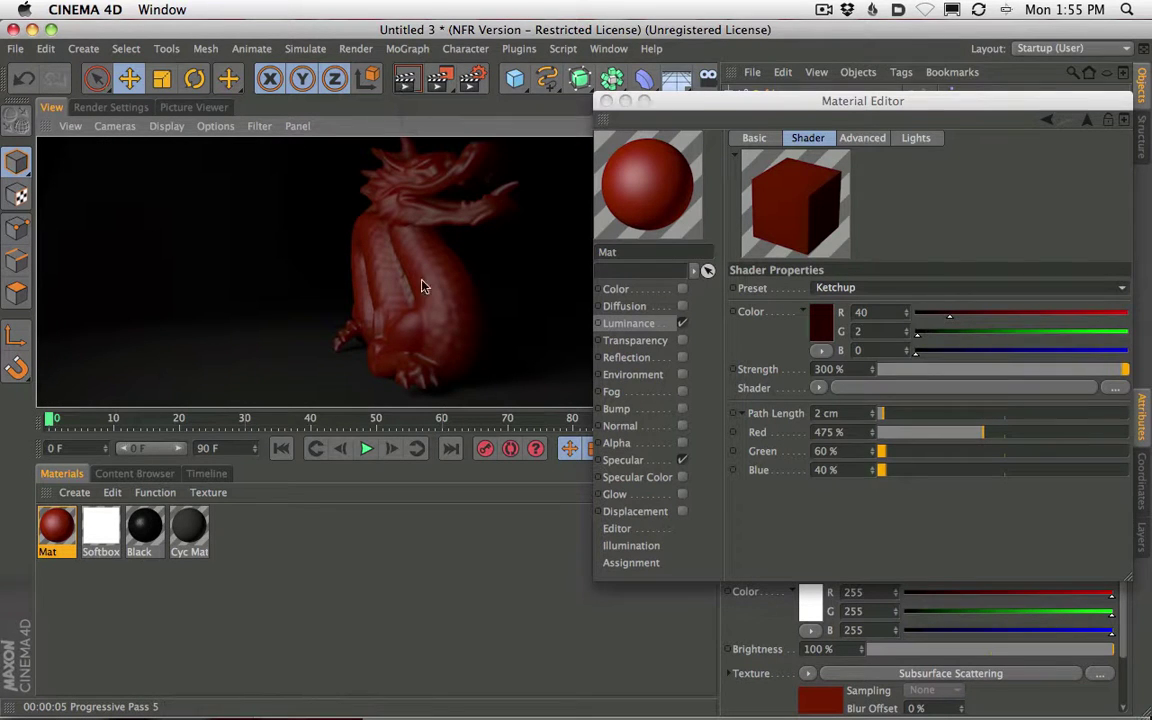
left_click_drag(445, 298, 258, 300, "alt")
left_click(416, 85)
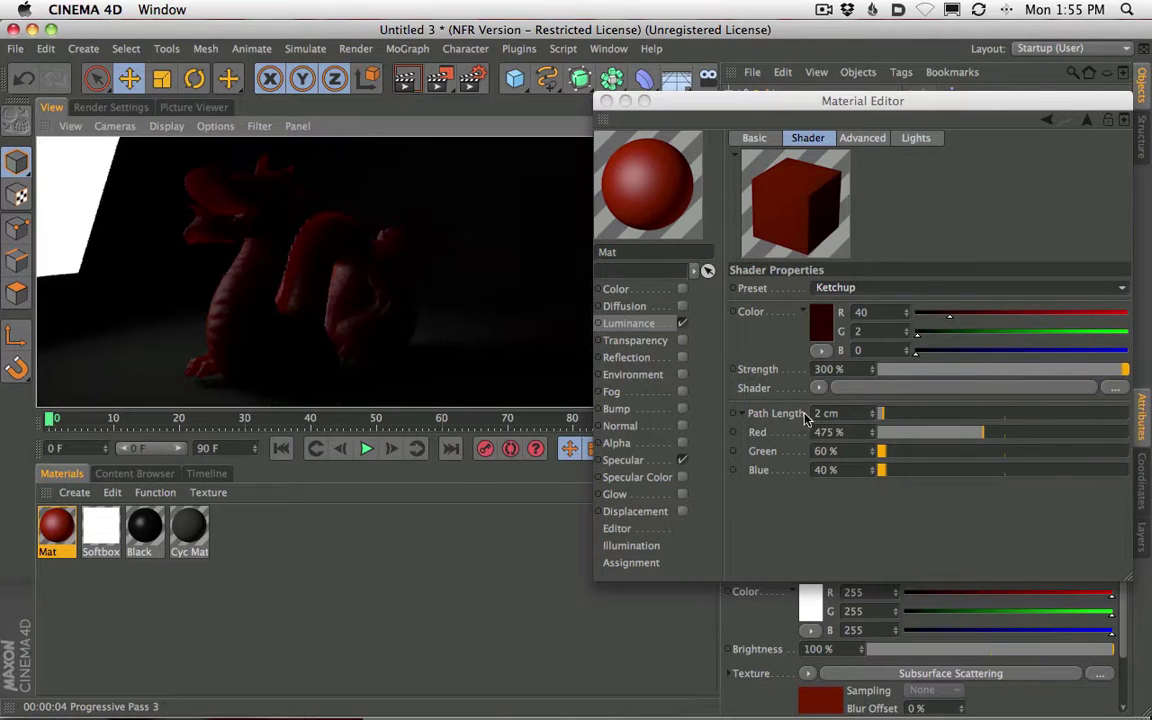
Set the Ketchup preset's Path Length to 4 cm and render the dragon.
left_click(763, 390)
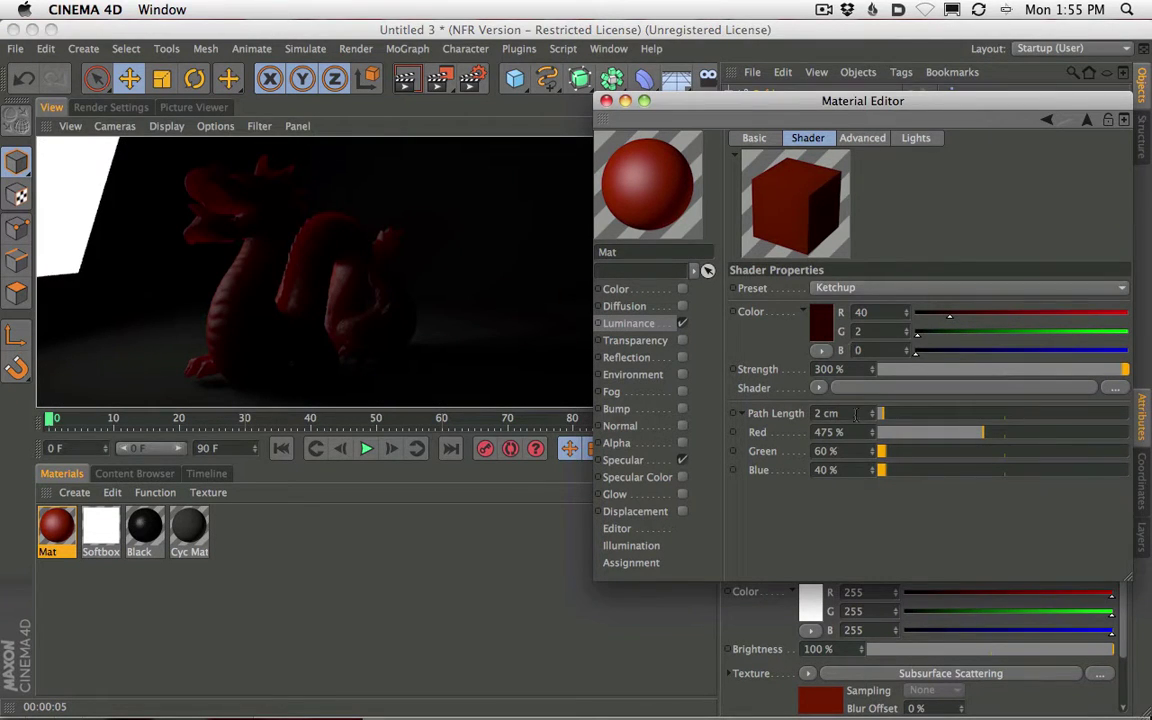
left_click_drag(842, 414, 779, 394)
type("4")
key("Return")
left_click(405, 80)
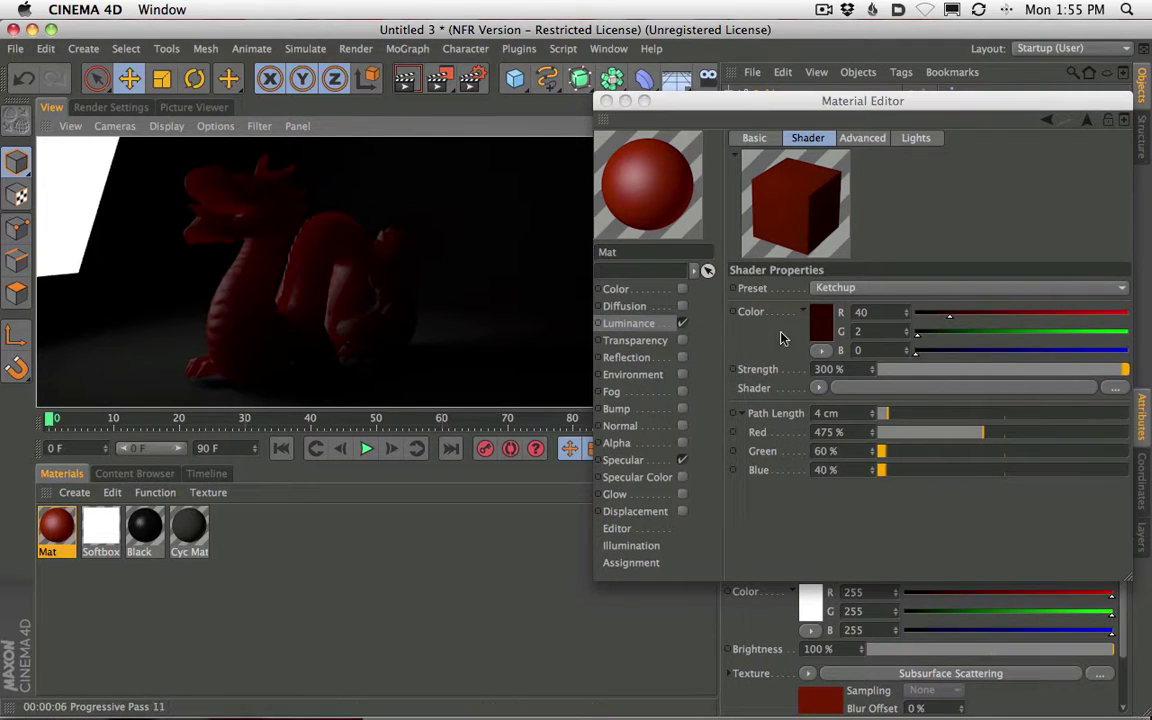
Increase the shader's Strength to 600% and render the dragon.
left_click(858, 369)
left_click_drag(855, 370, 752, 365)
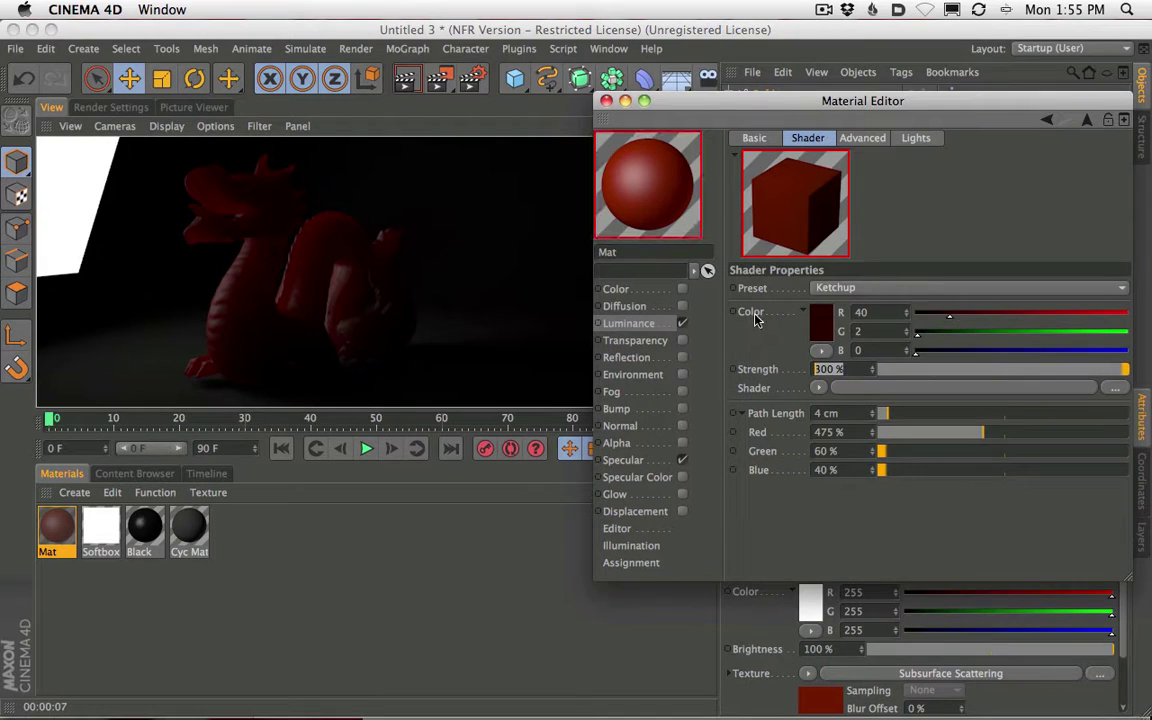
type("600")
key("Return")
left_click(409, 78)
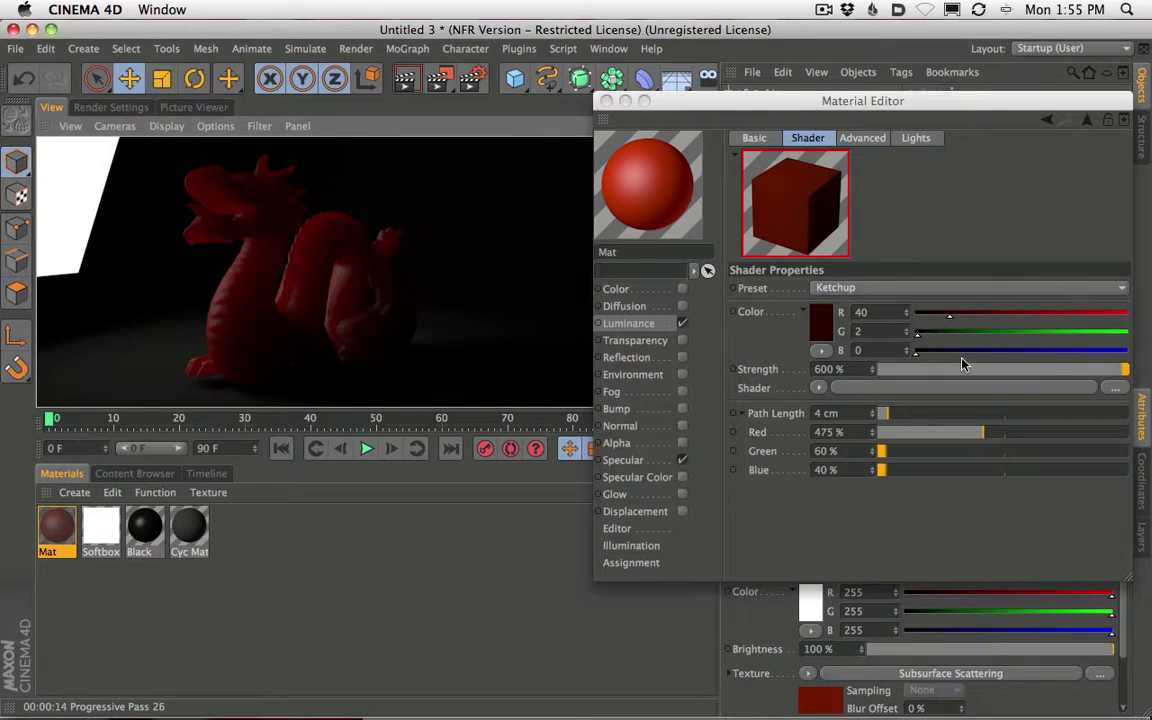
Undo back to the custom orange shader with equal color channels, set the Path Length to 5 cm, and render.
key("super+z")
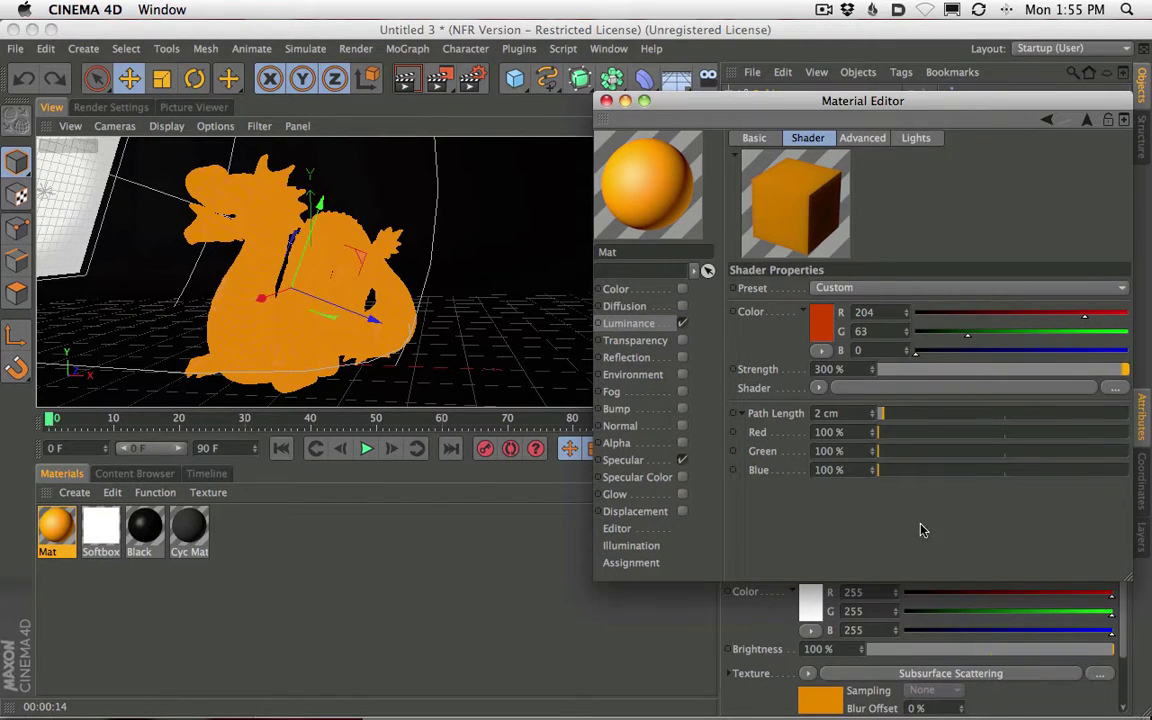
left_click(826, 413)
type("5")
key("Return")
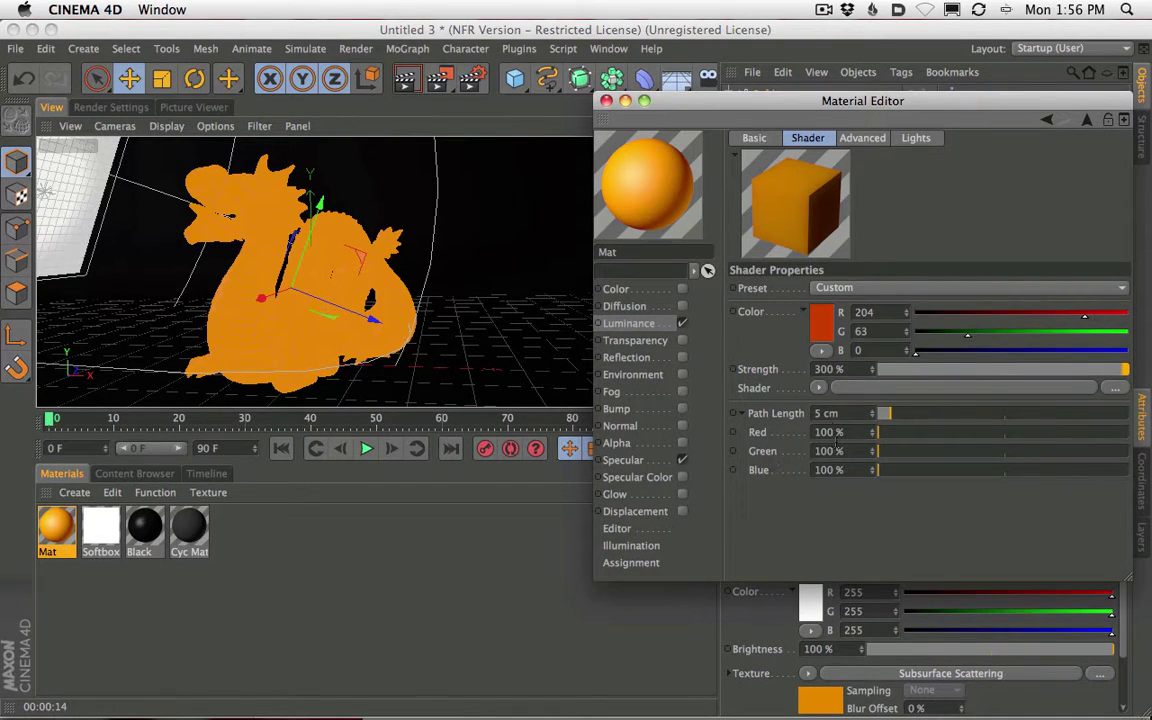
left_click(404, 80)
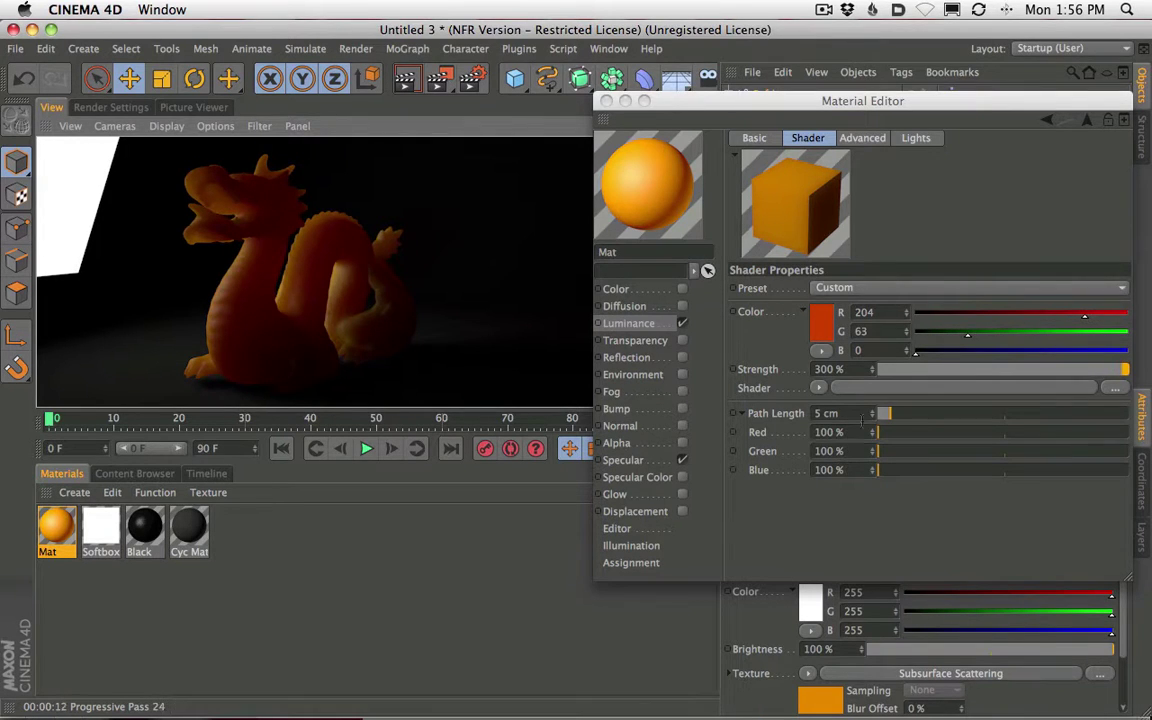
Set the Path Length to 2.5 cm with the red, green and blue channels at 200%, and render for comparison.
left_click(815, 413)
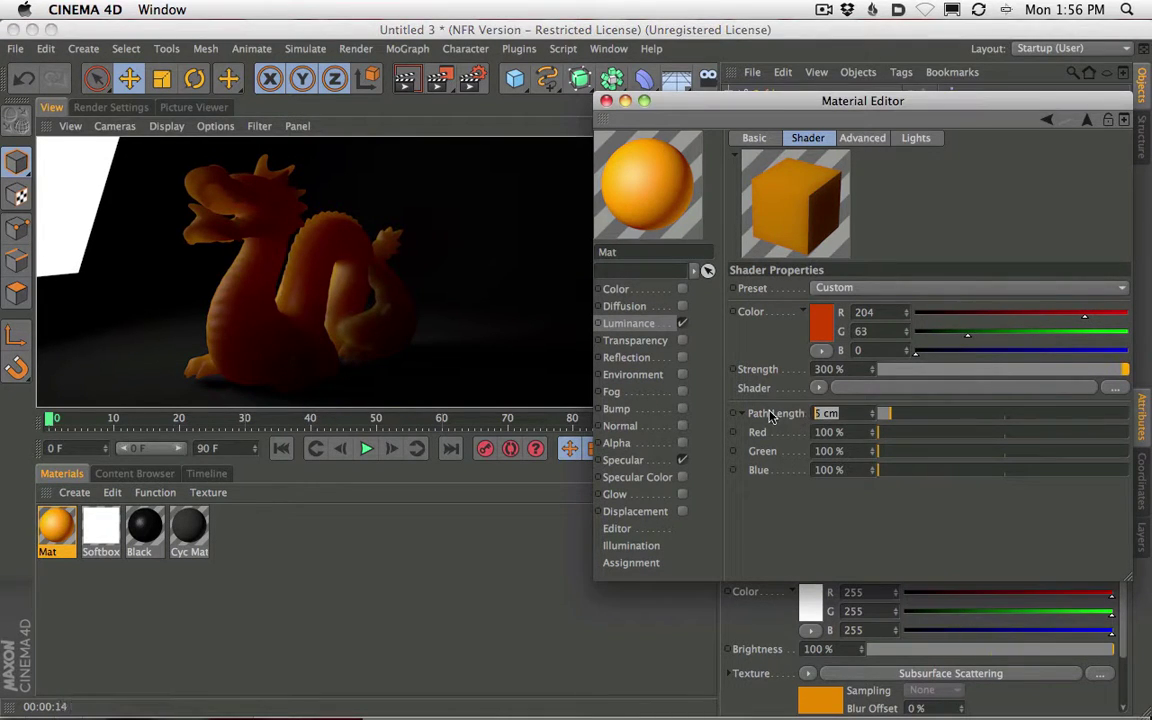
type("2.5")
key("Return")
left_click_drag(846, 433, 743, 387)
type("200")
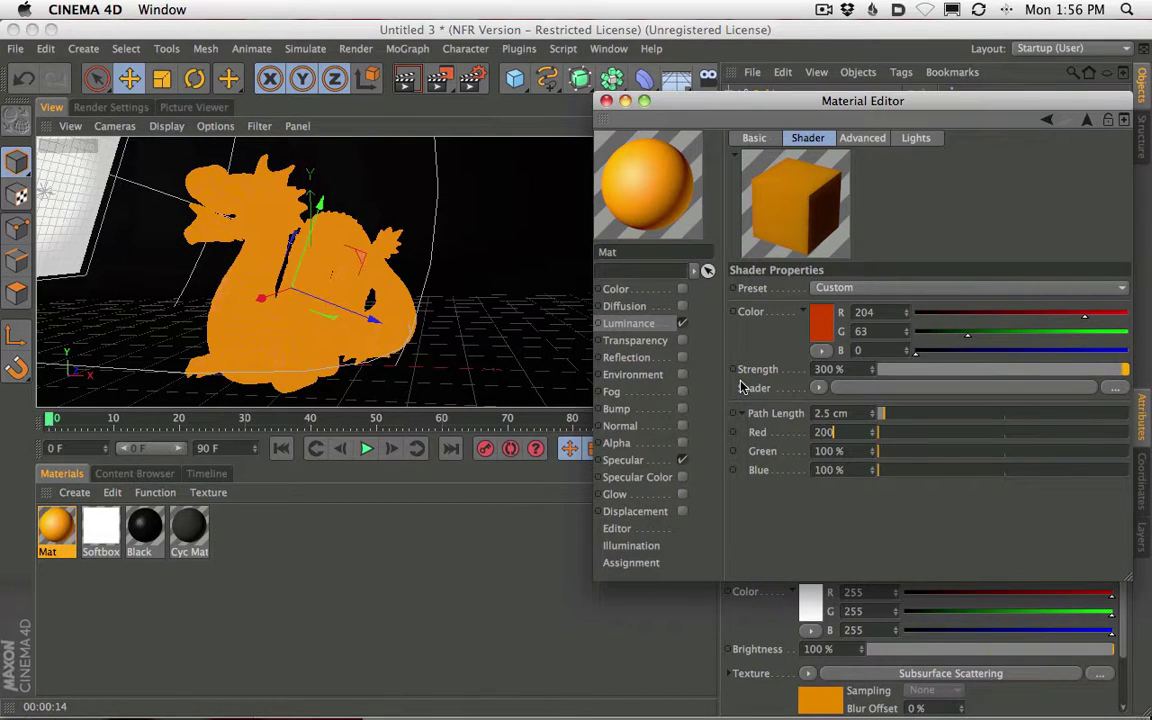
key("Tab")
type("200")
key("Return")
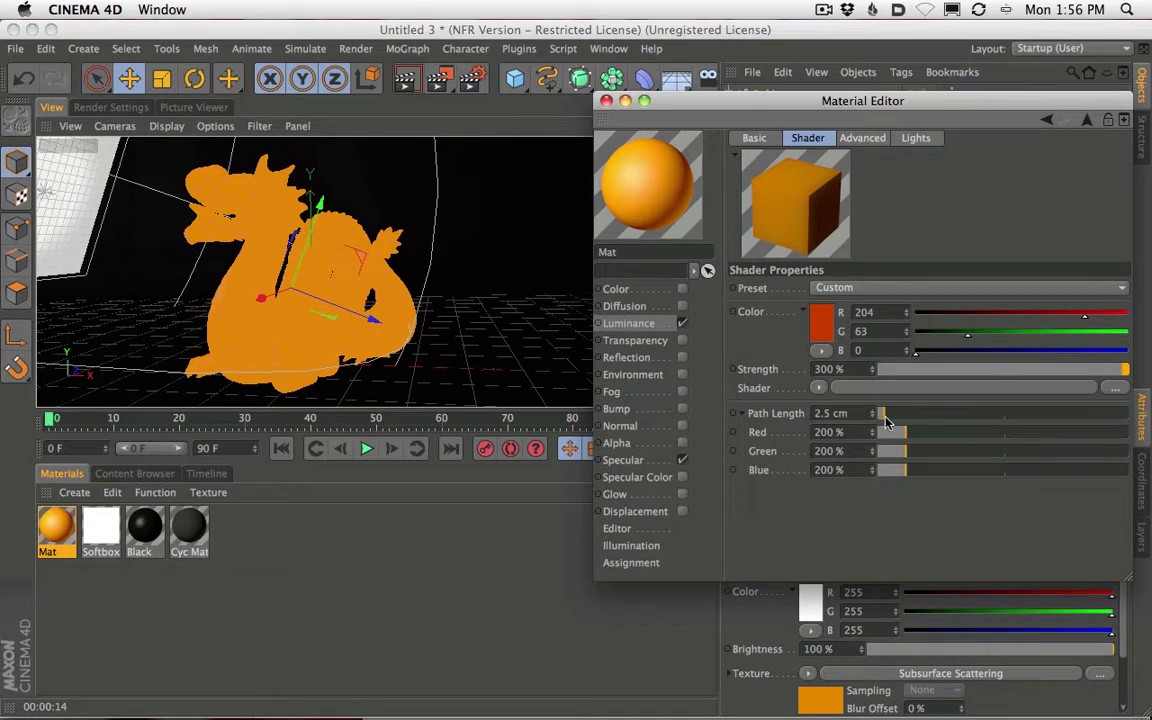
left_click(405, 80)
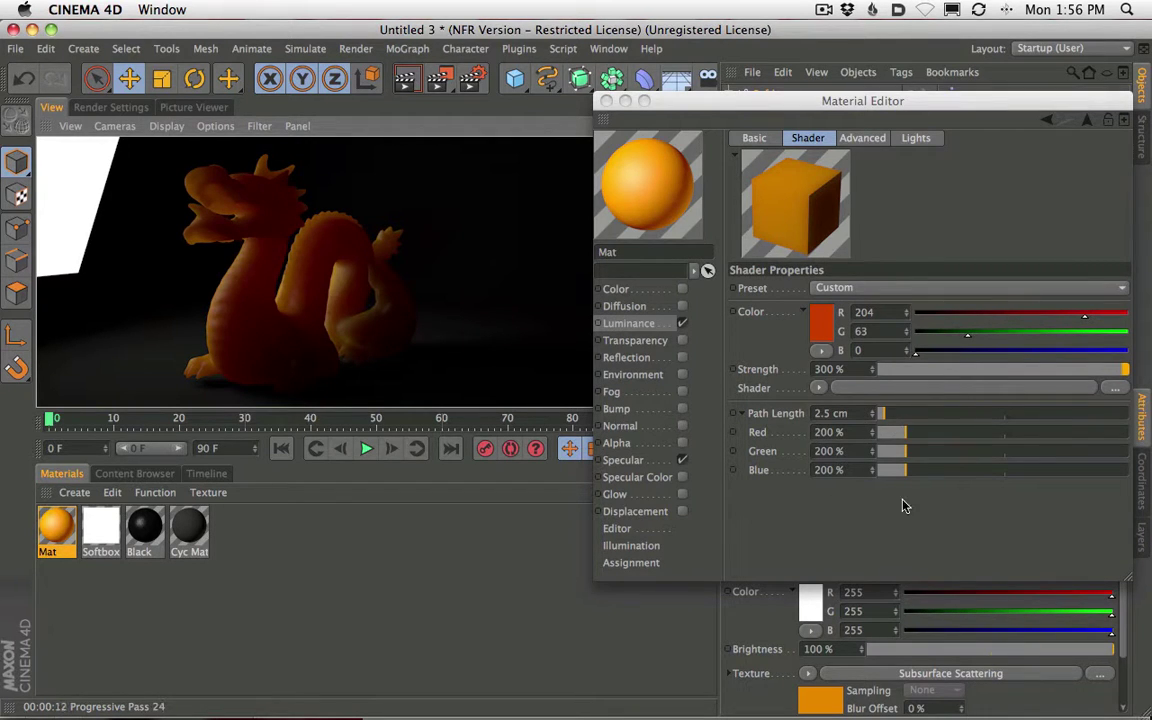
left_click(762, 402)
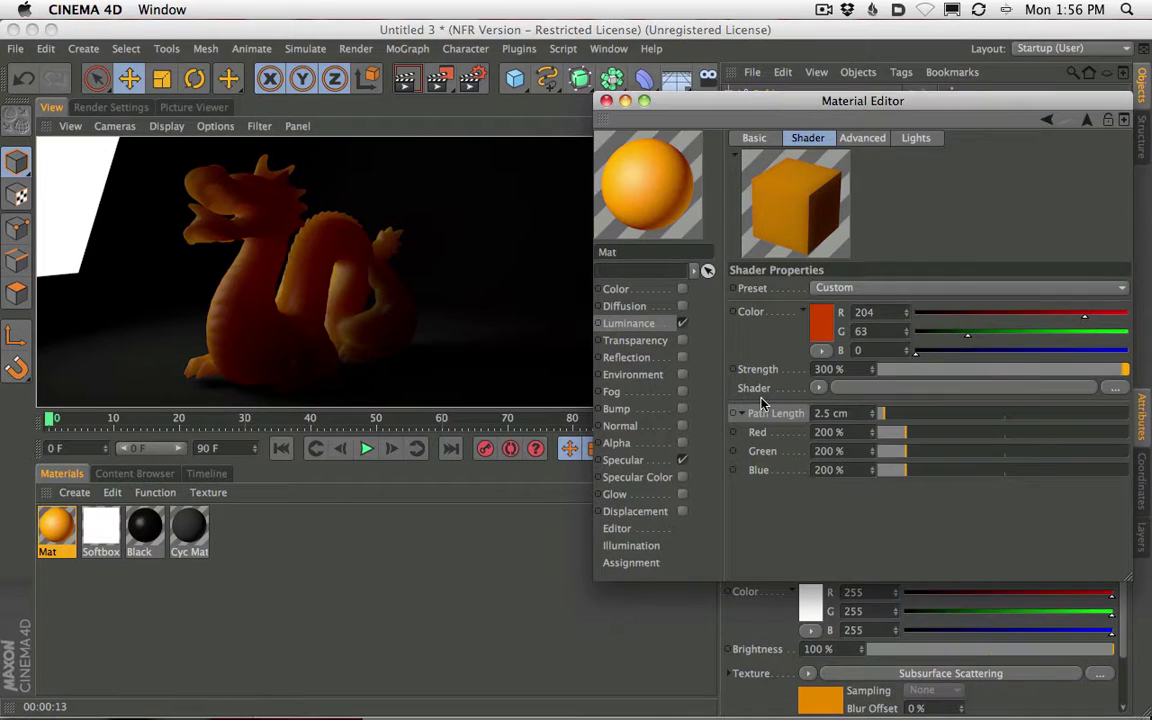
Set the Path Length to 5 cm with the red, green and blue channels at 100%, and render the dragon.
left_click(815, 413)
type("5")
key("Tab")
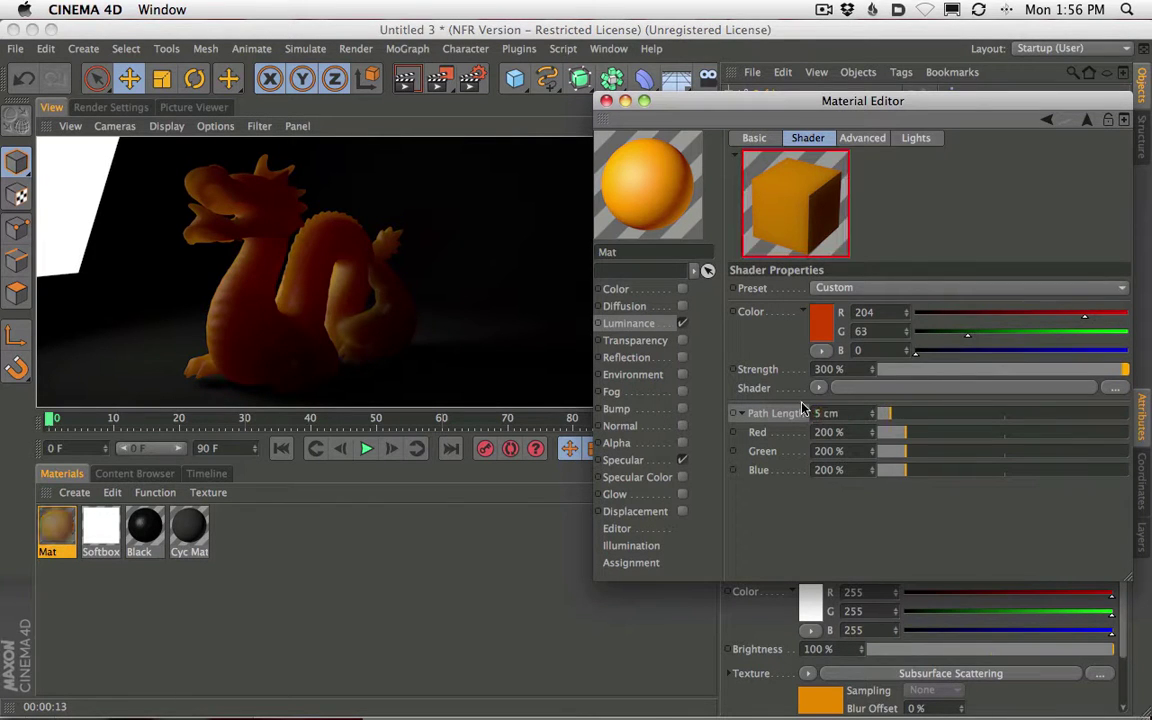
type("100")
key("Return")
key("Tab")
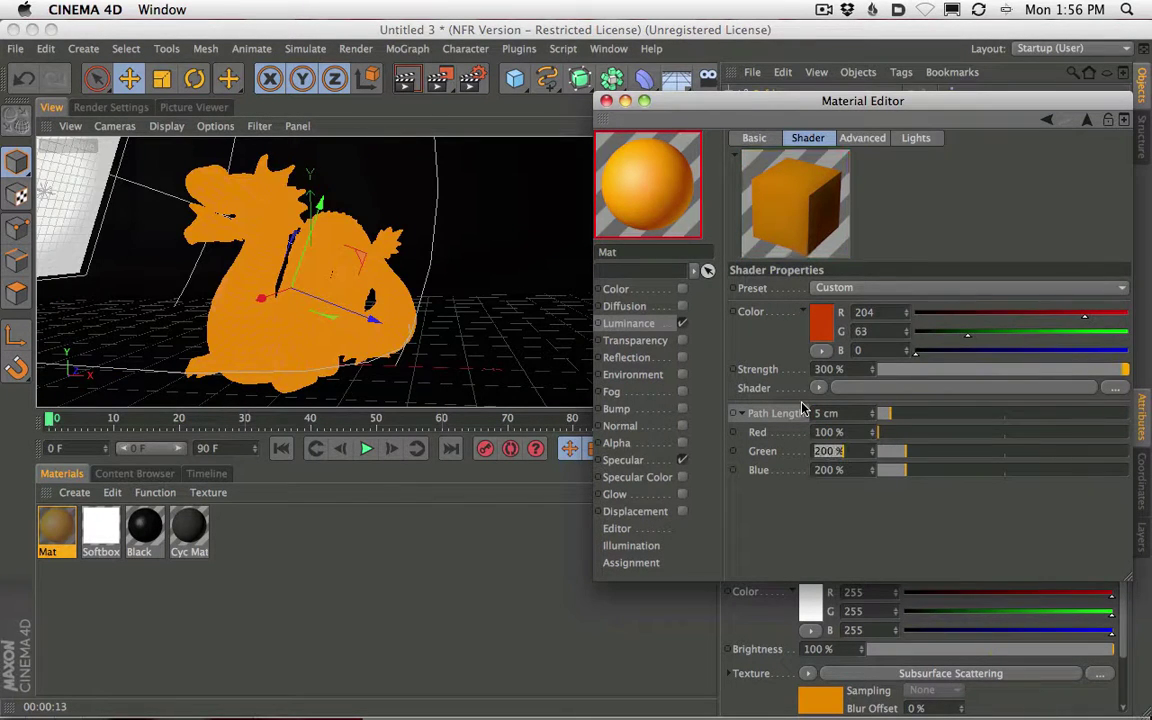
type("100")
key("Tab")
type("1")
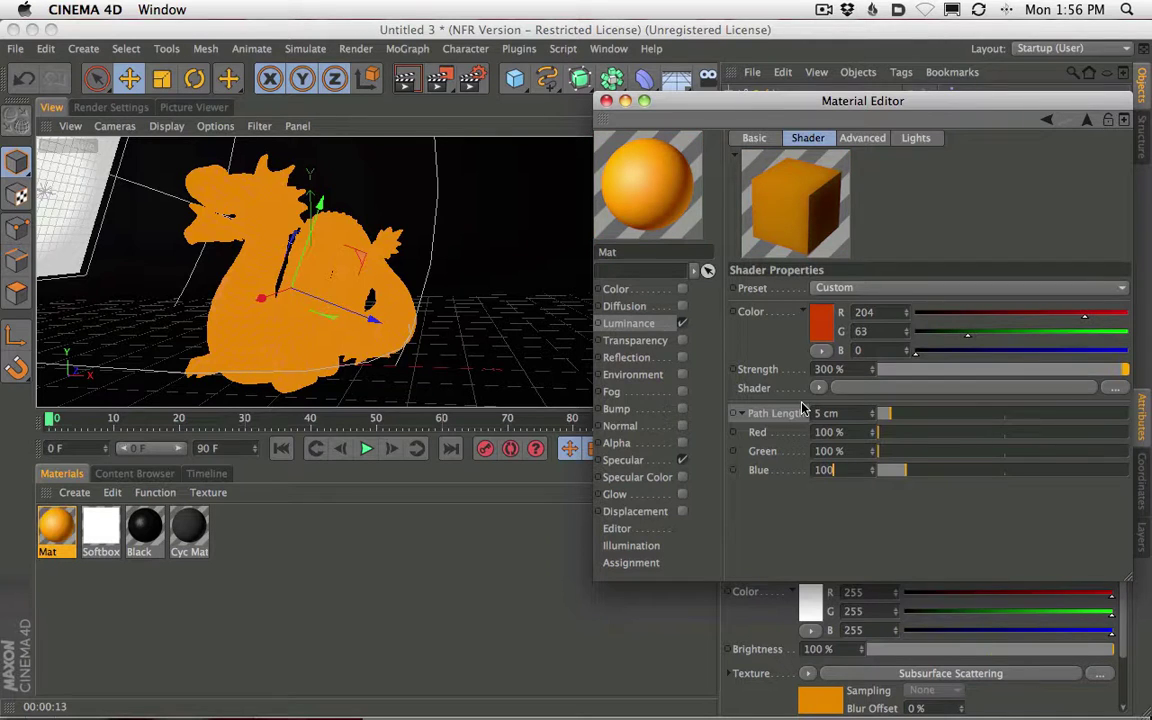
key("Return")
left_click(405, 79)
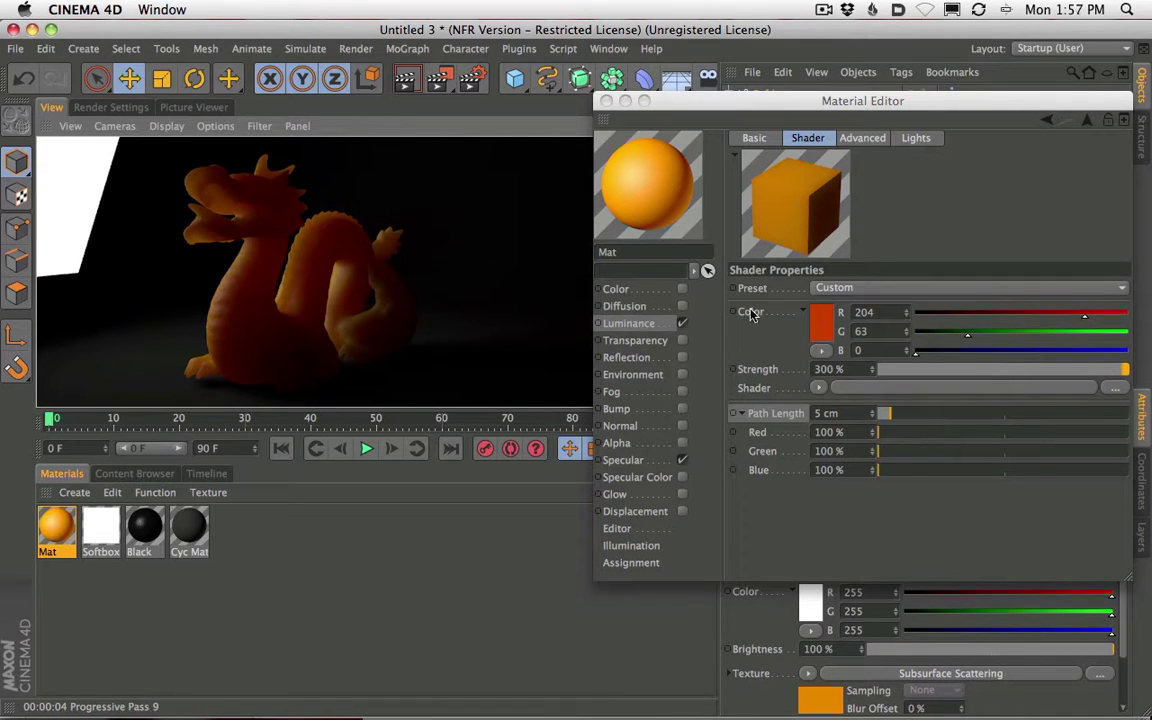
Change the scattering color to near-white, R 204, G 206, B 208, and render the dragon.
left_click(1085, 335)
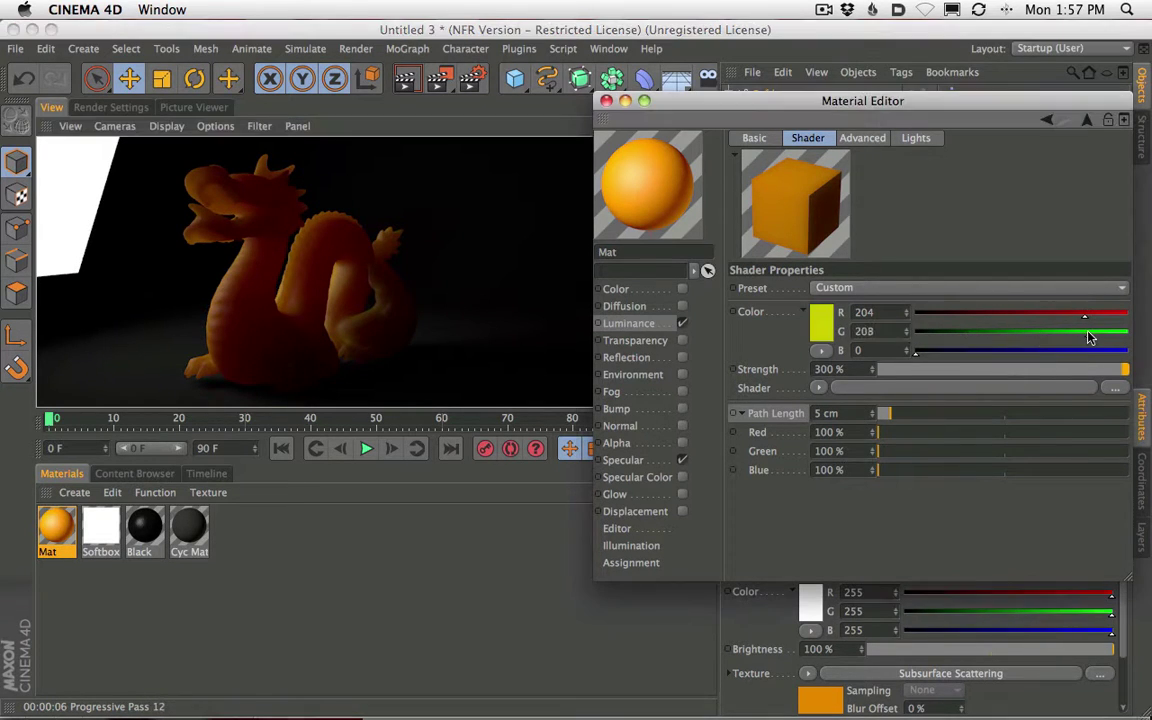
left_click(1088, 350)
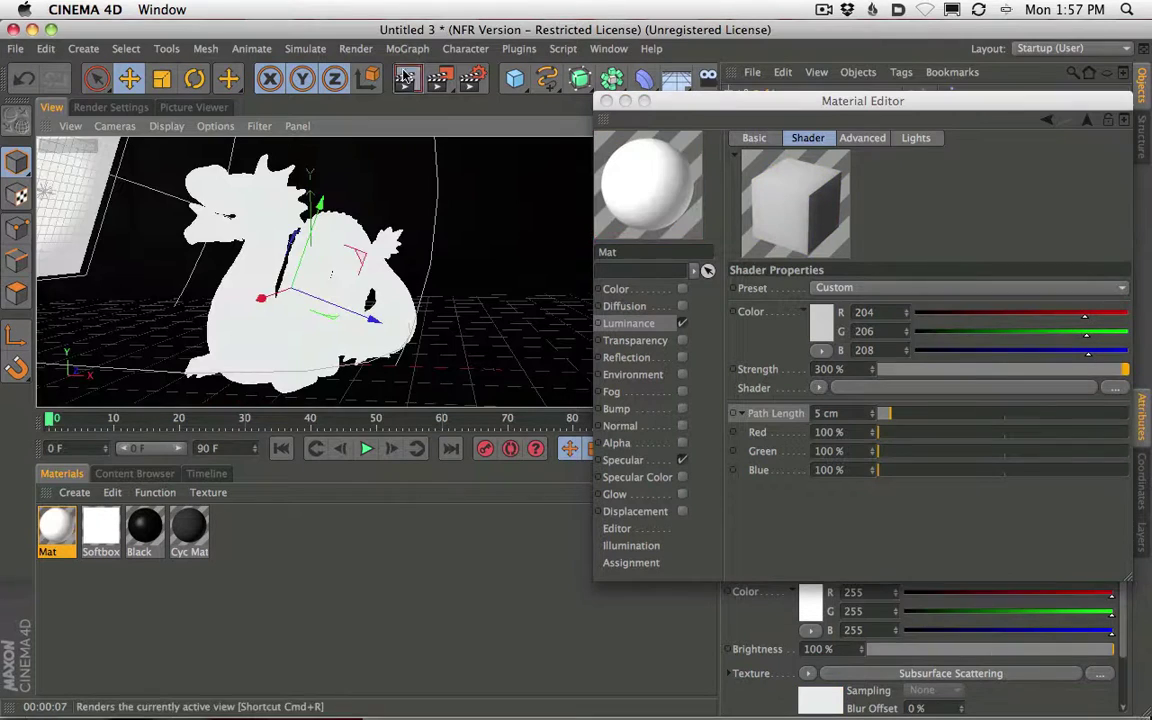
left_click(406, 75)
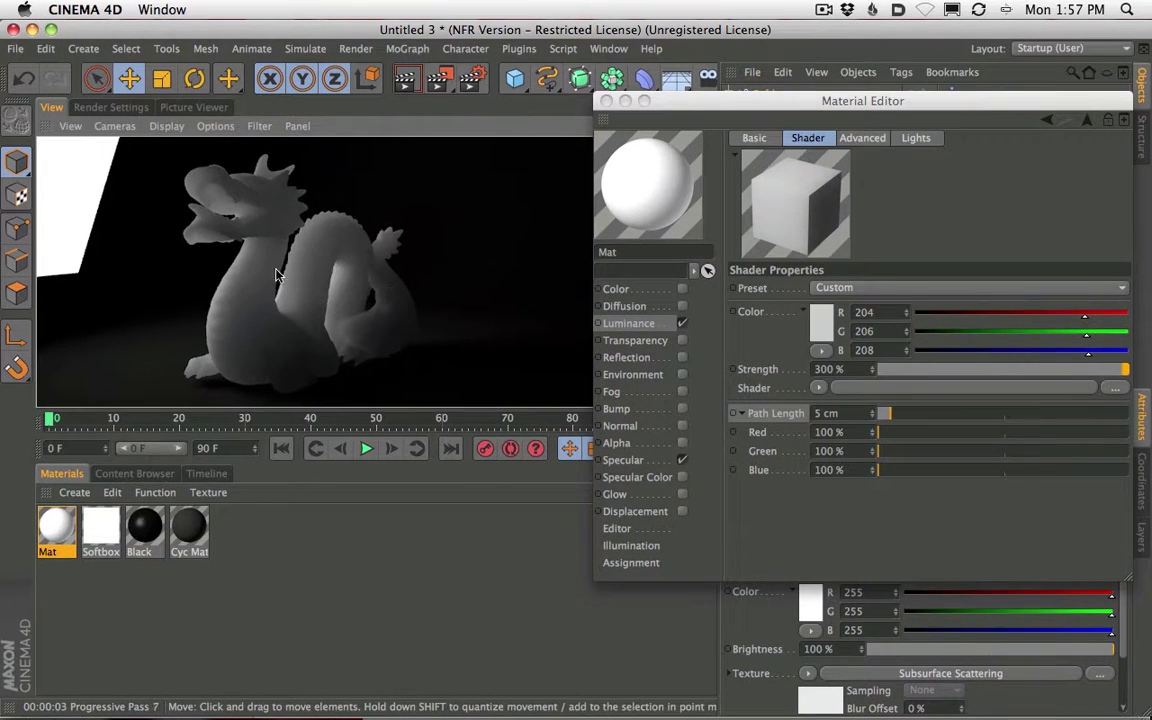
left_click(729, 371)
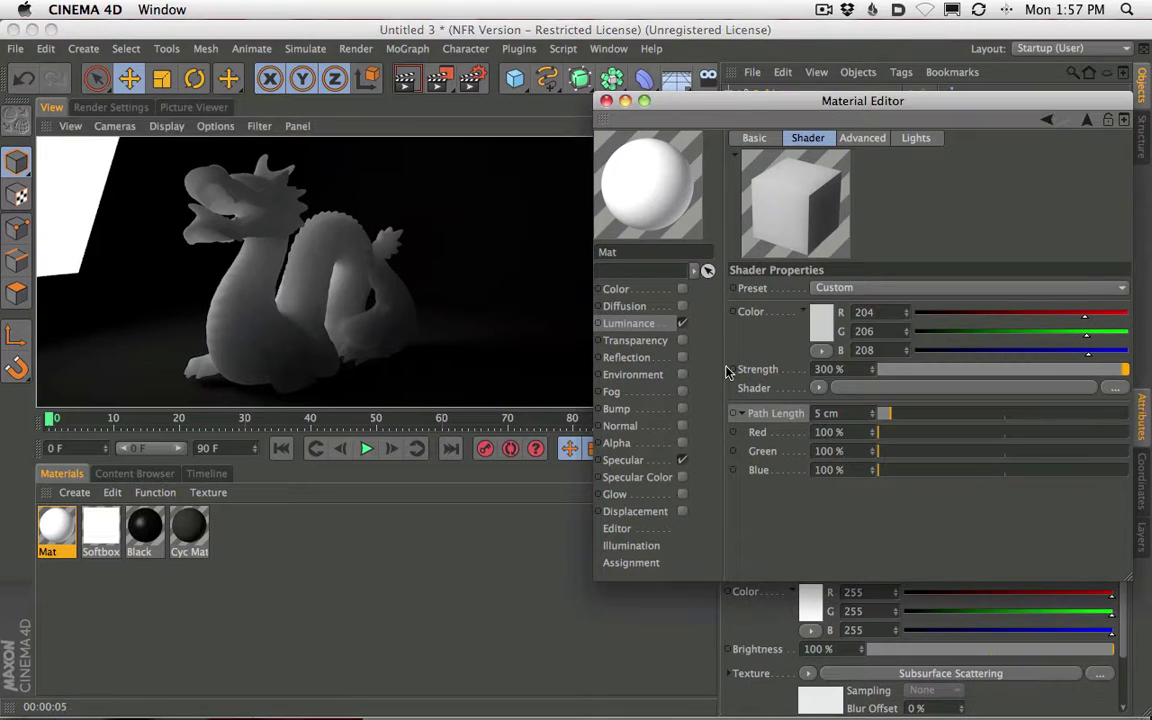
Reduce the Path Length to 2 cm and render the near-white dragon.
left_click_drag(852, 418, 764, 387)
type("2")
key("Return")
left_click(403, 78)
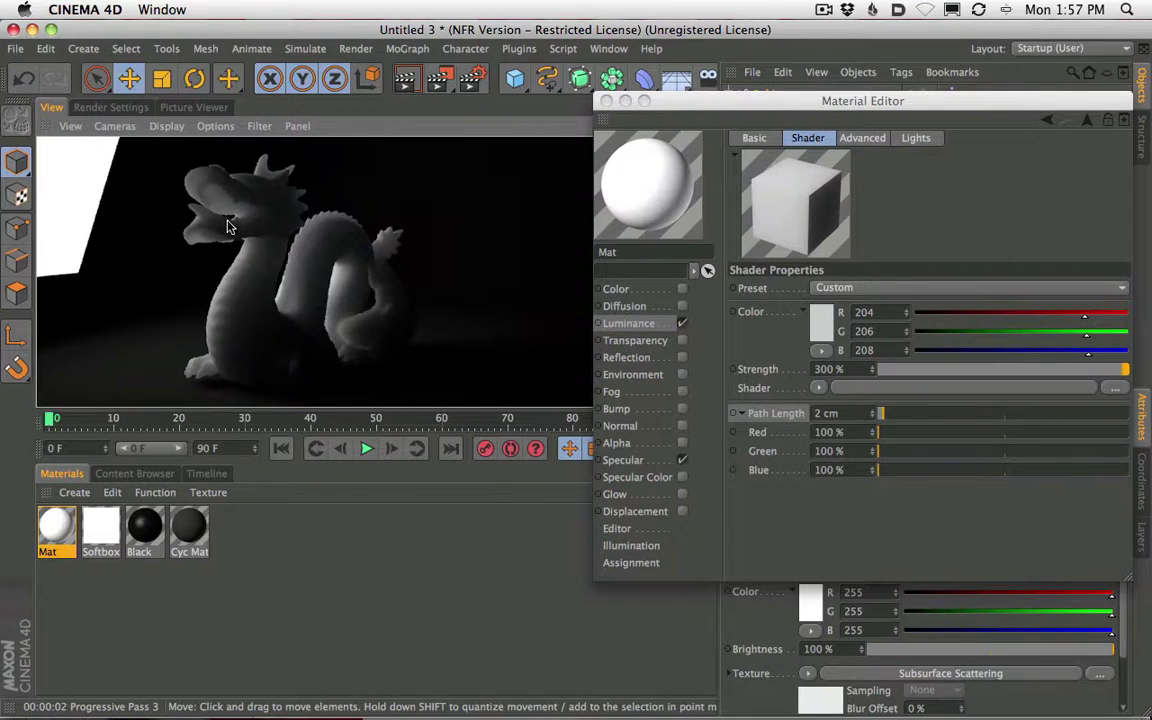
Raise the Blue path length to 720% and render, and lower it to 329% and render again for comparison.
left_click_drag(920, 470, 1052, 470)
left_click(406, 80)
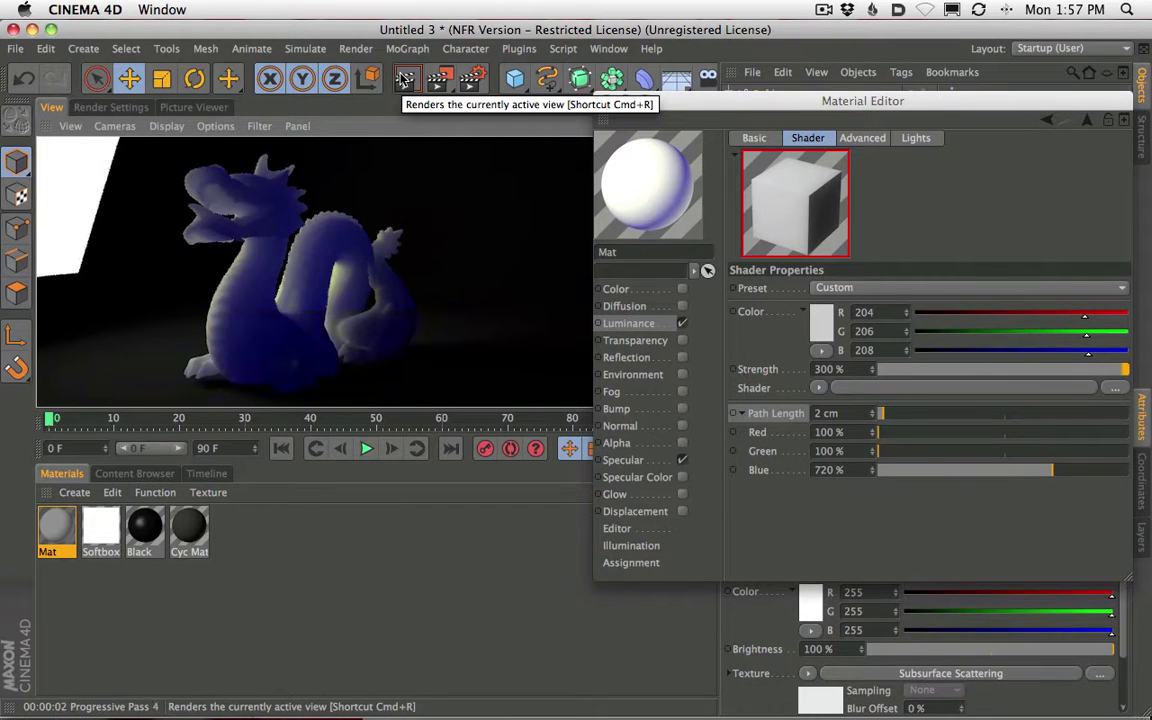
left_click(942, 470)
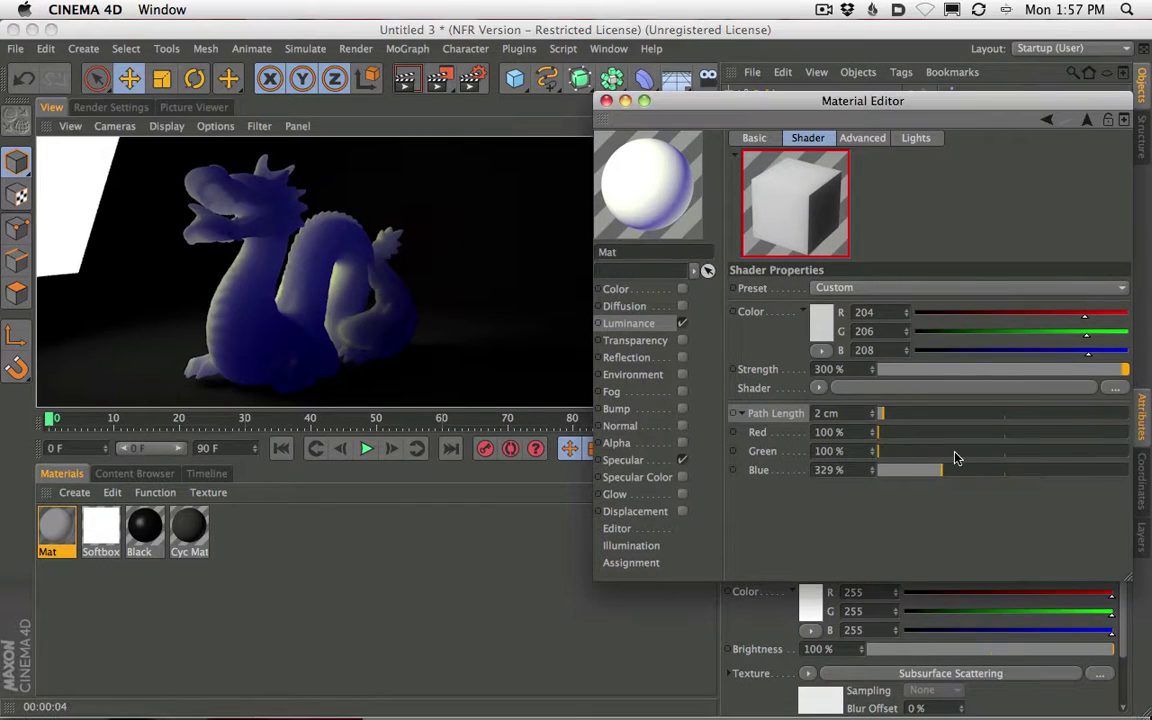
left_click(406, 82)
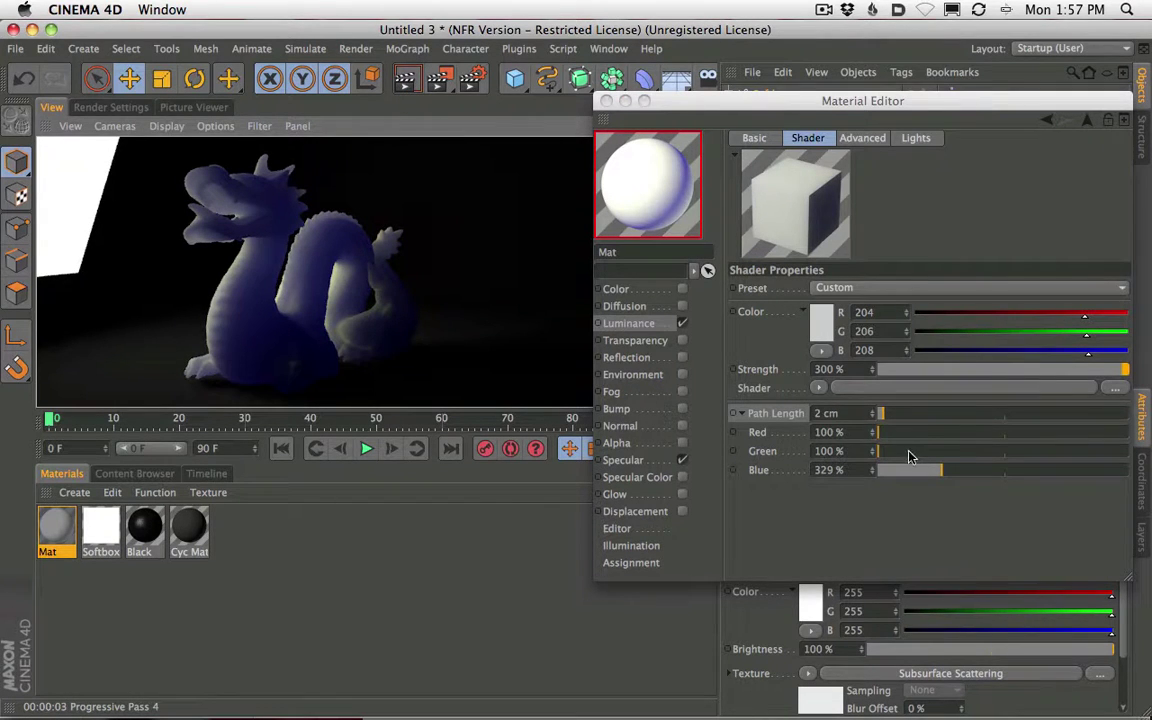
Set the Green path length to 227% and render the dragon.
left_click_drag(908, 455, 918, 458)
left_click(406, 84)
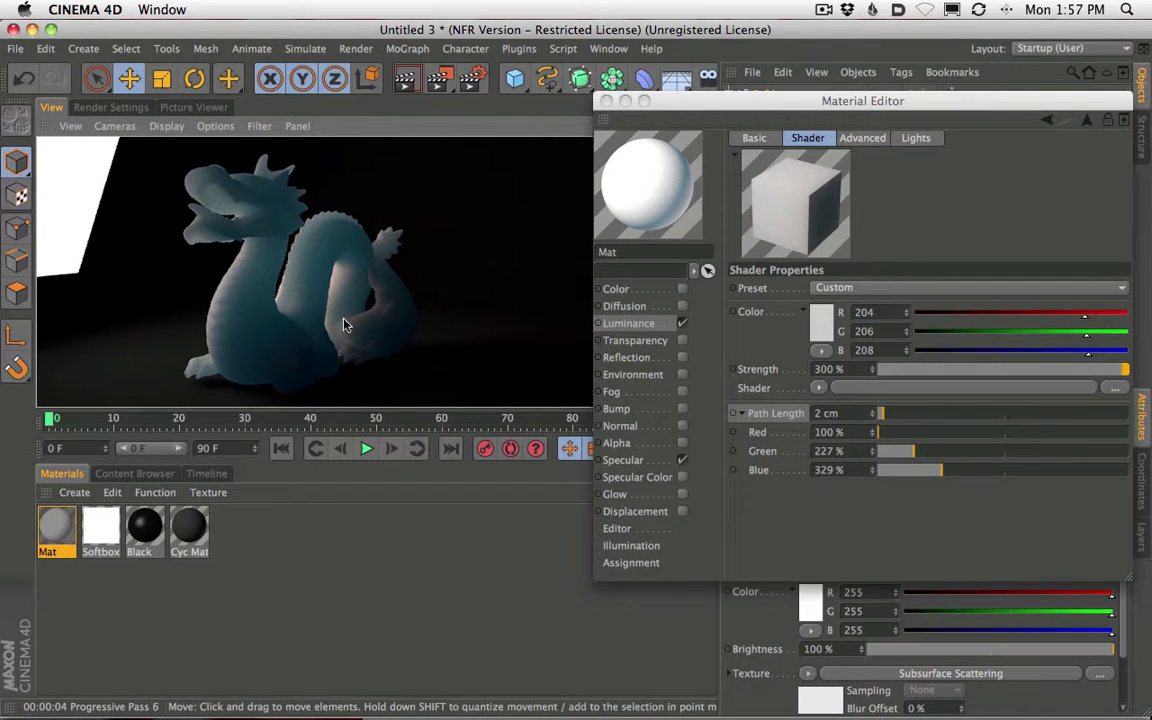
left_click(352, 290)
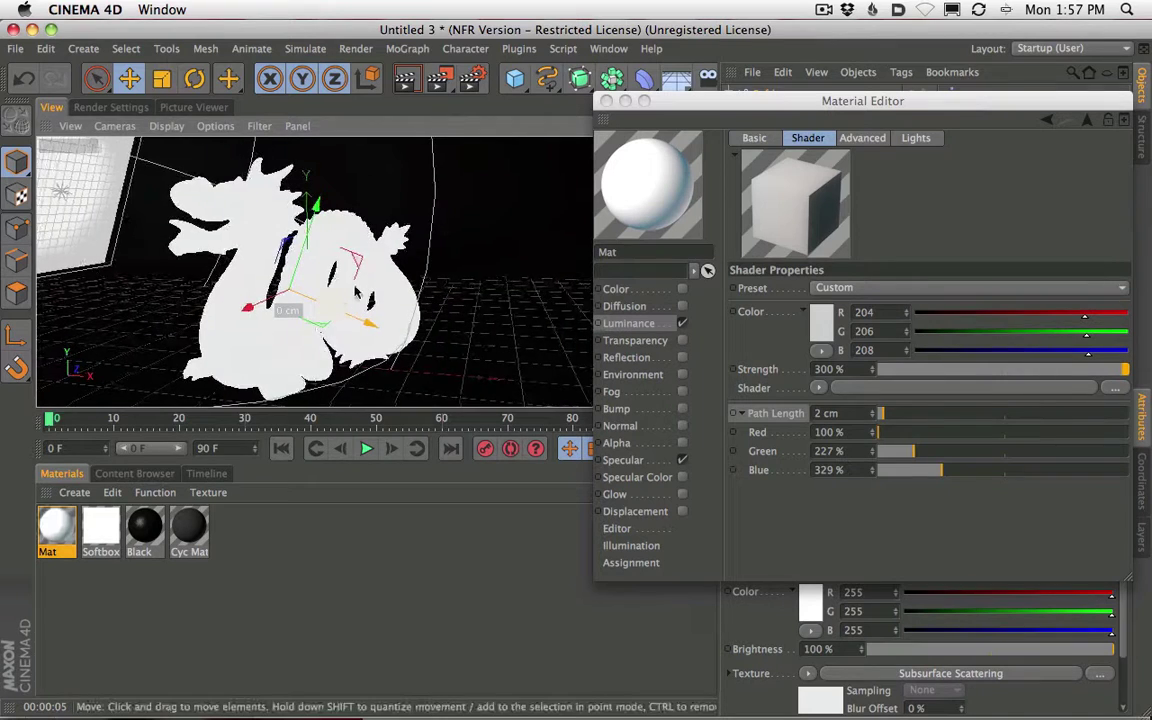
left_click_drag(357, 292, 386, 284, "alt")
left_click(406, 84)
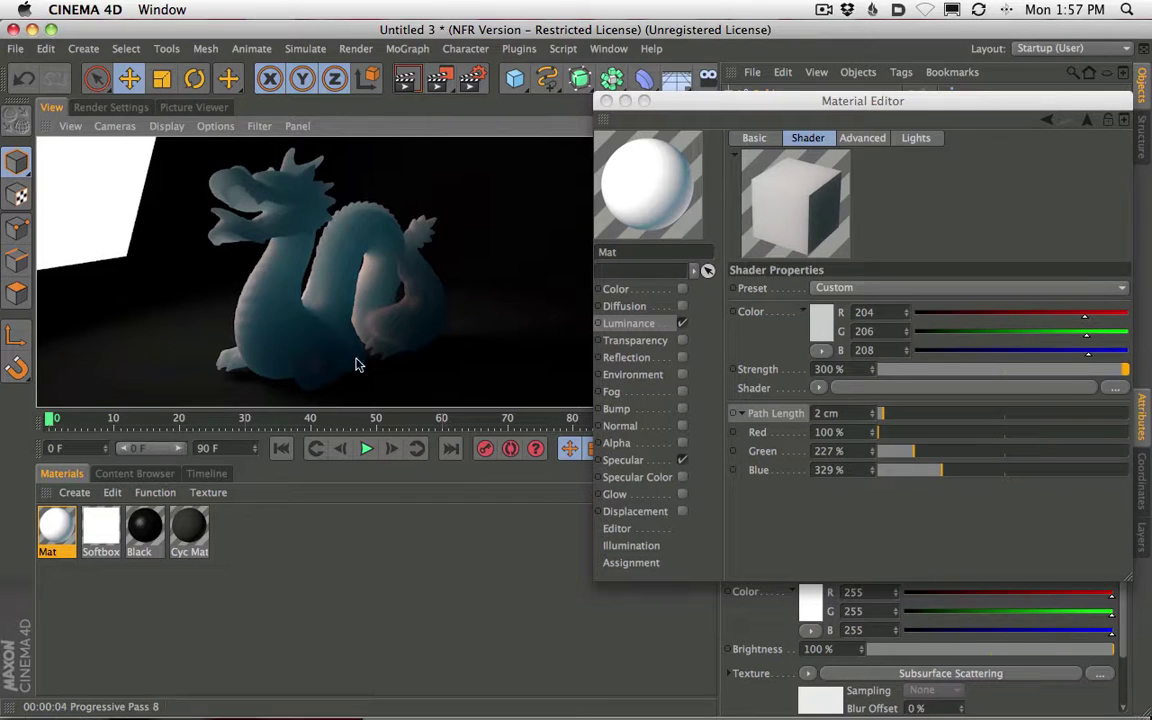
Set the Path Length to 10 cm and render the dragon.
left_click_drag(681, 105, 621, 105)
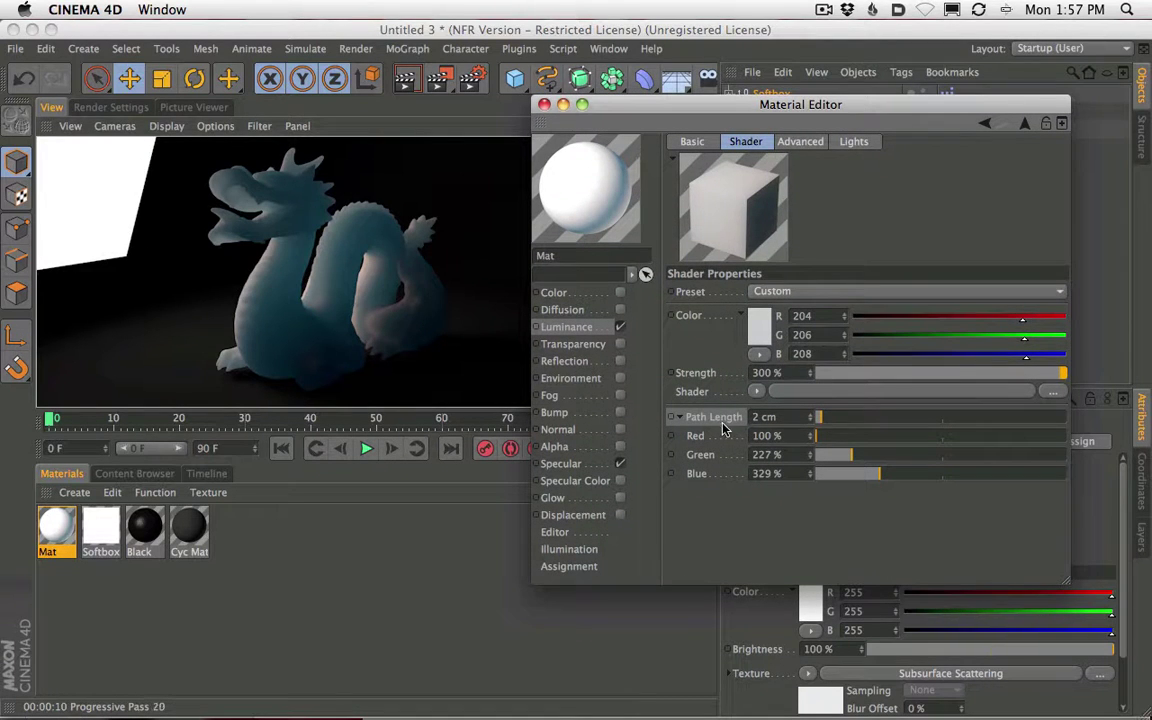
left_click(789, 418)
type("10")
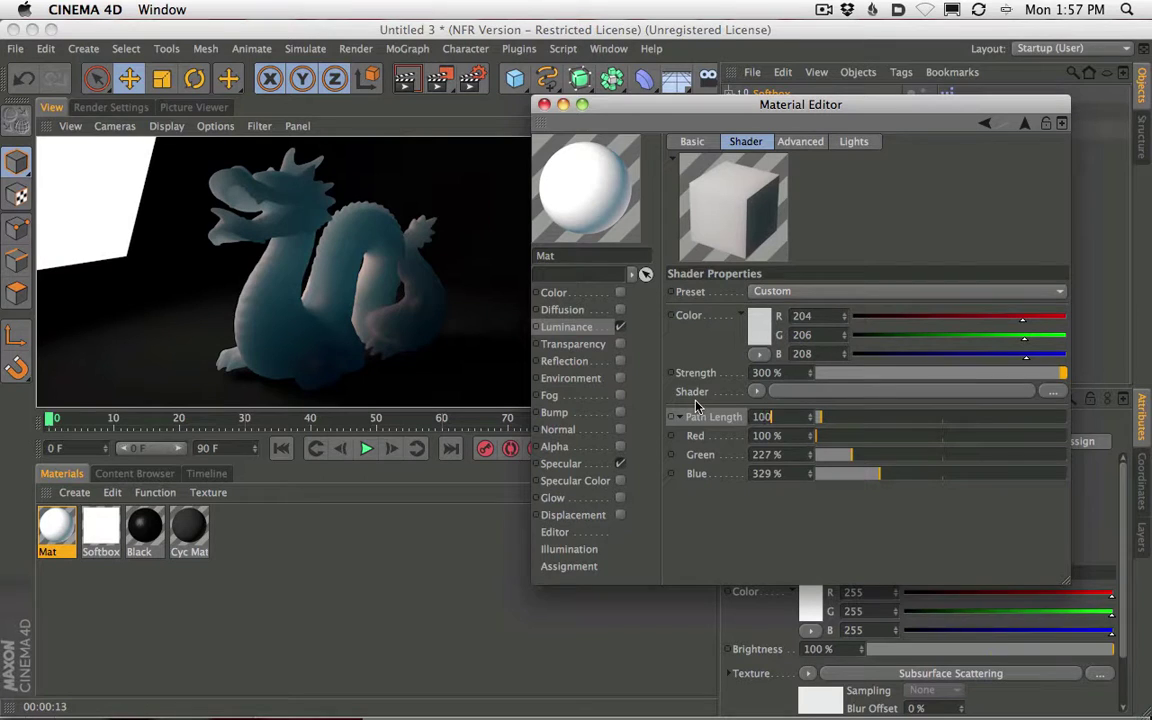
key("Return")
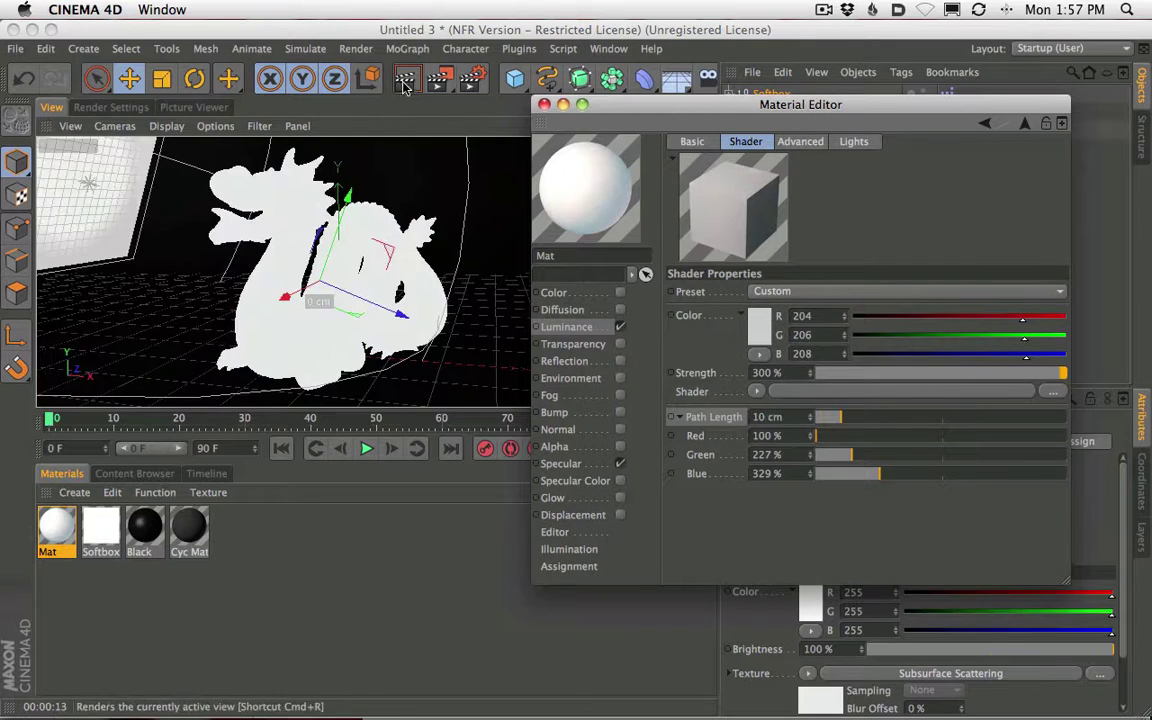
left_click(405, 79)
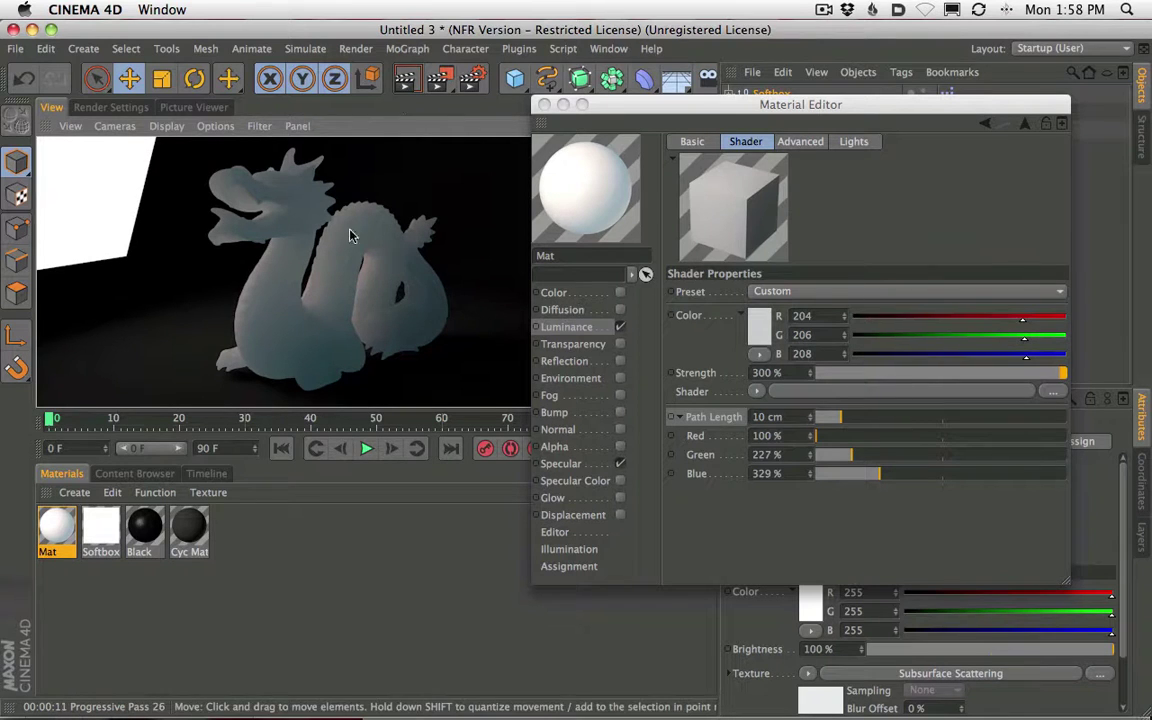
left_click(680, 390)
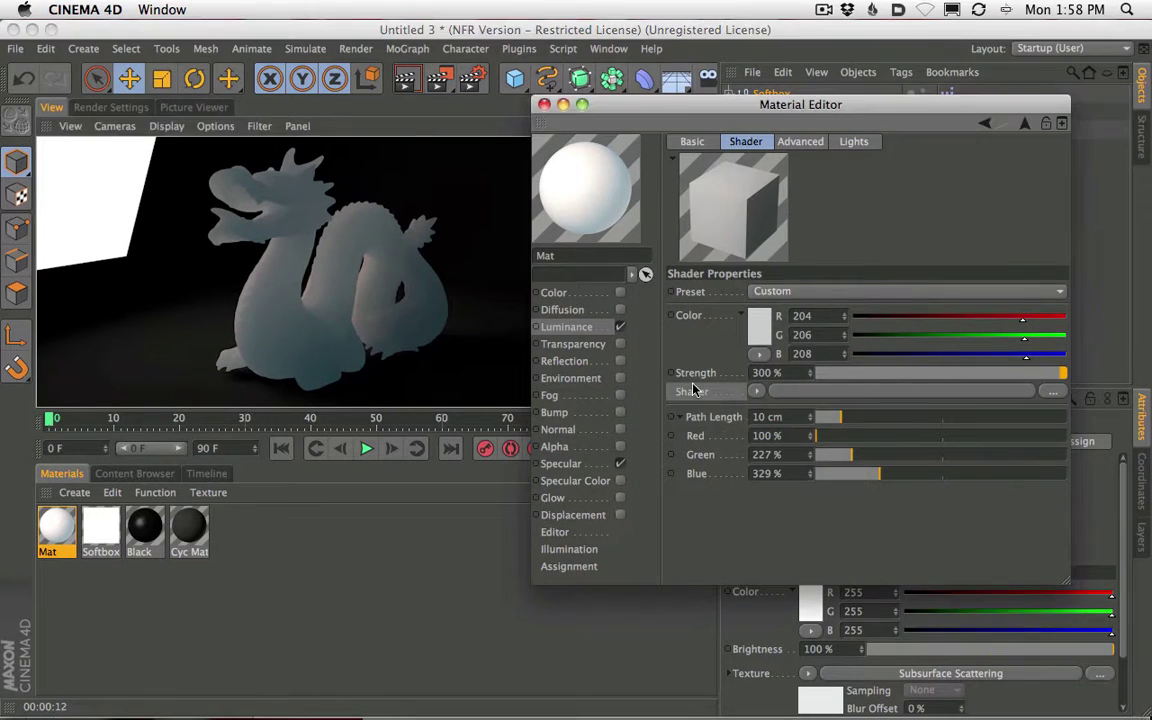
Render the dragon with the Path Length at 20 cm, and reduce it to 4 cm for another render.
left_click(800, 417)
type("20")
key("Return")
left_click(415, 72)
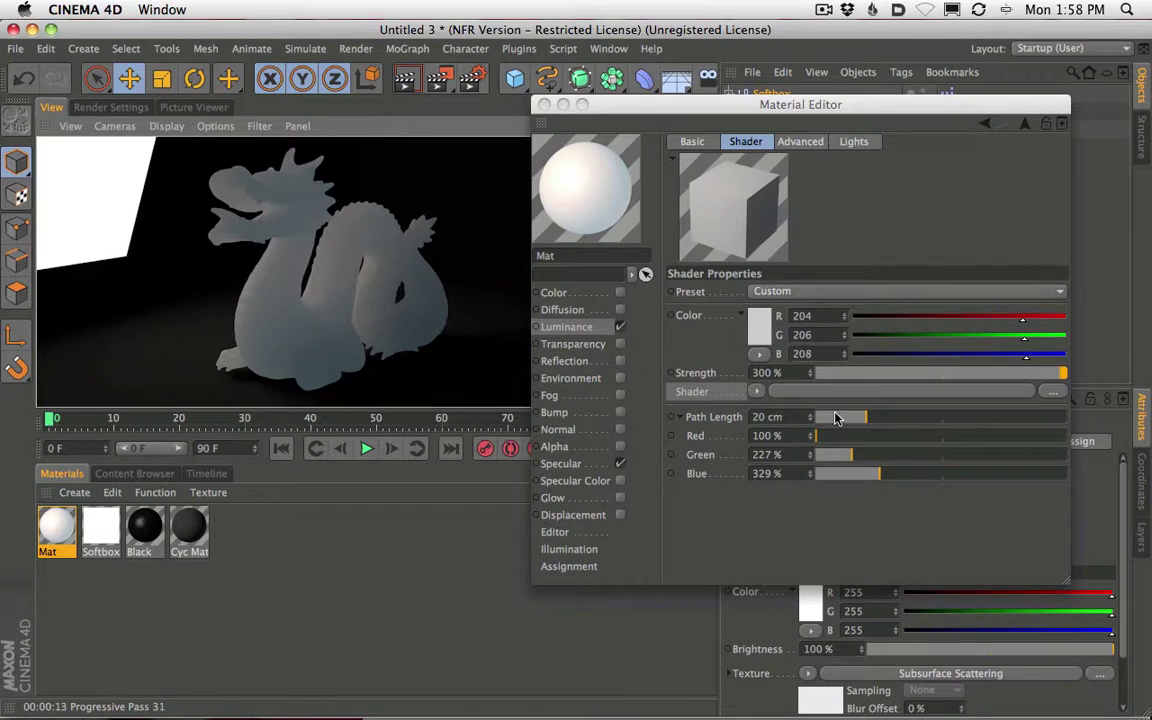
left_click_drag(828, 420, 825, 418)
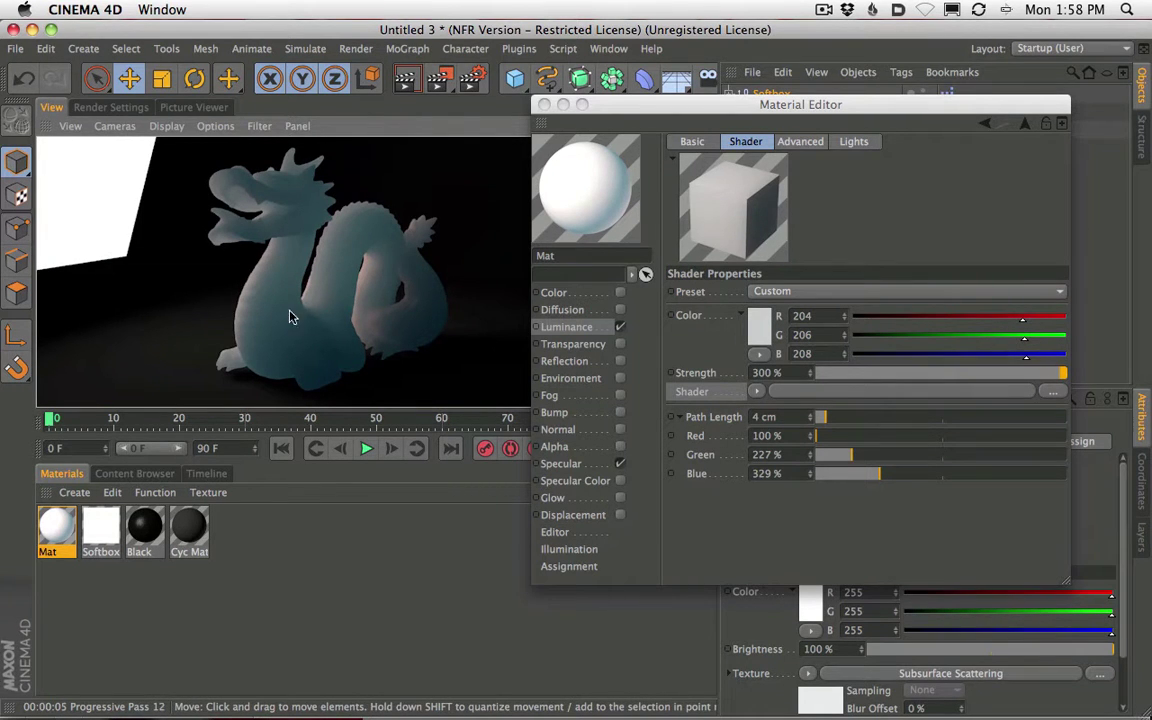
left_click_drag(654, 104, 609, 198)
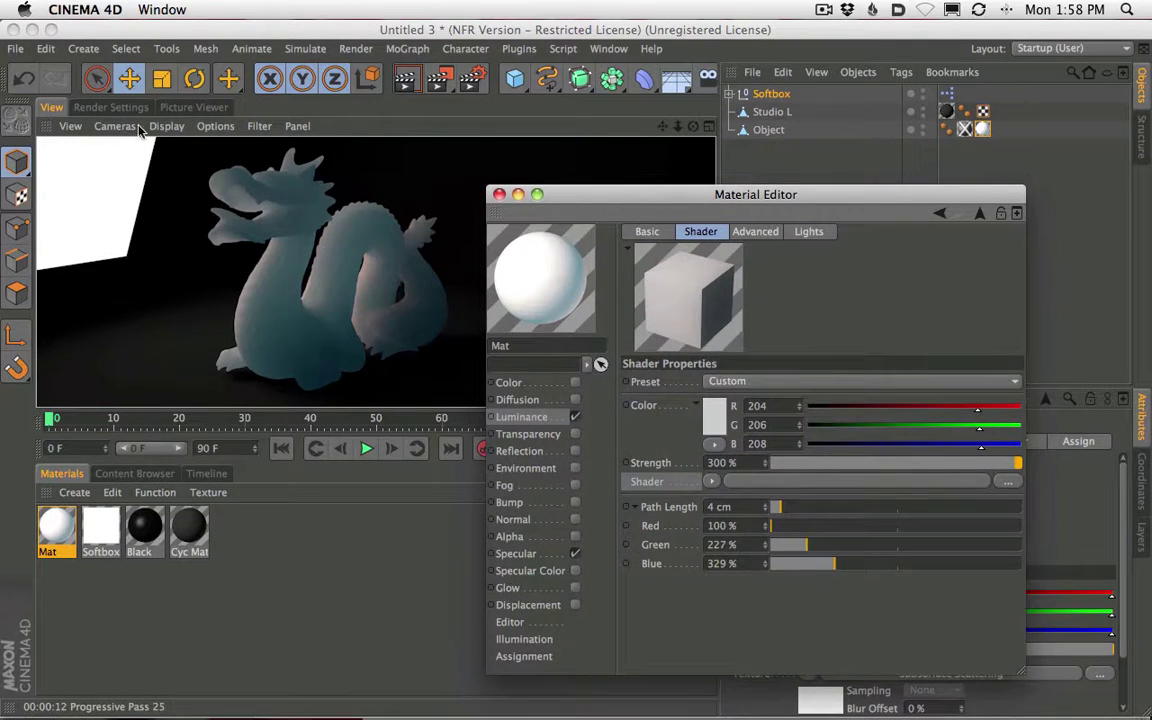
Review the Physical renderer's sampler settings and return to the viewport.
left_click(113, 107)
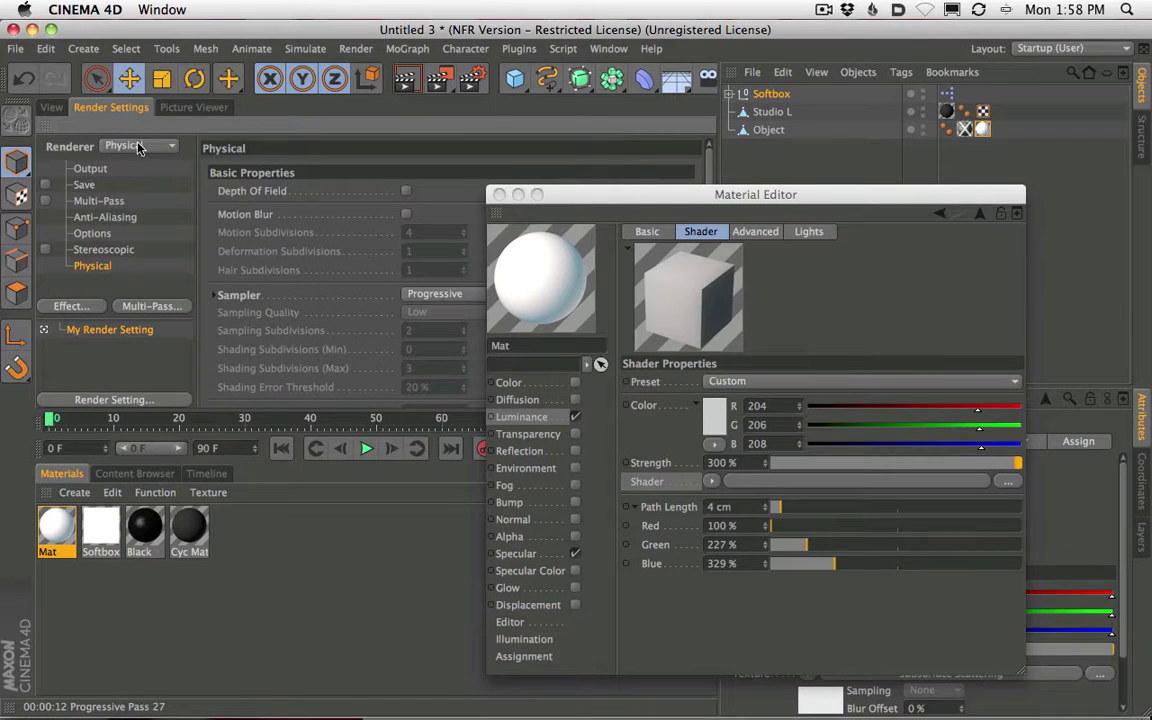
left_click_drag(597, 195, 688, 353)
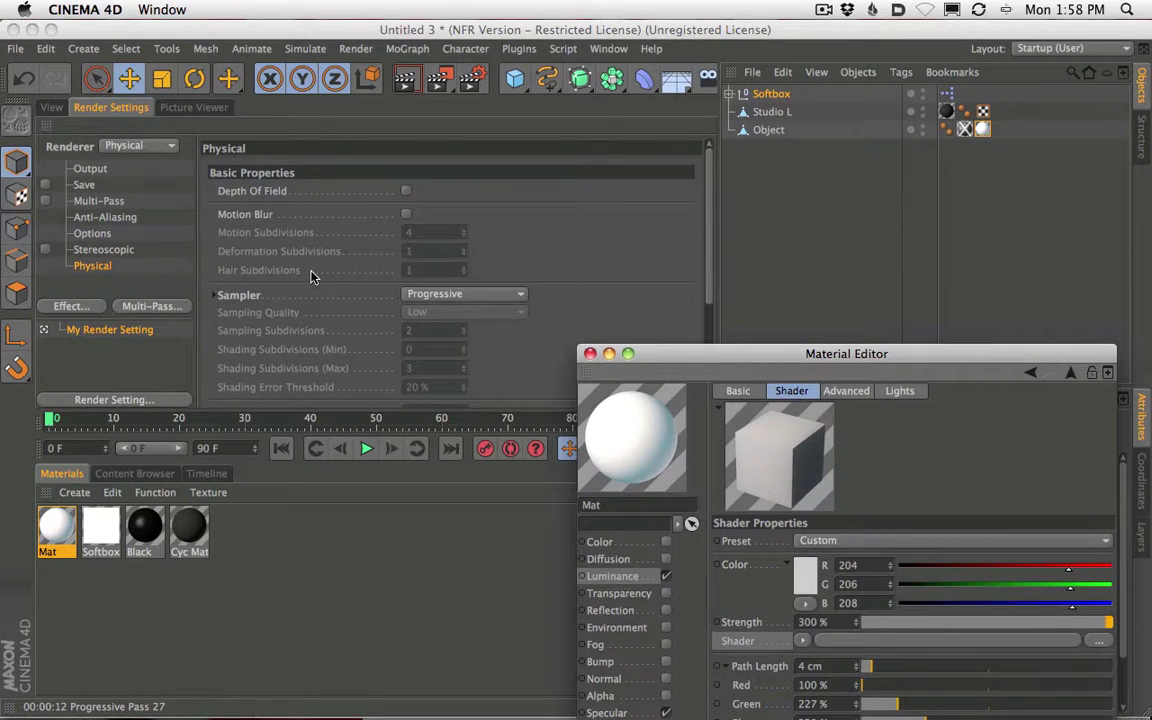
left_click_drag(679, 353, 652, 146)
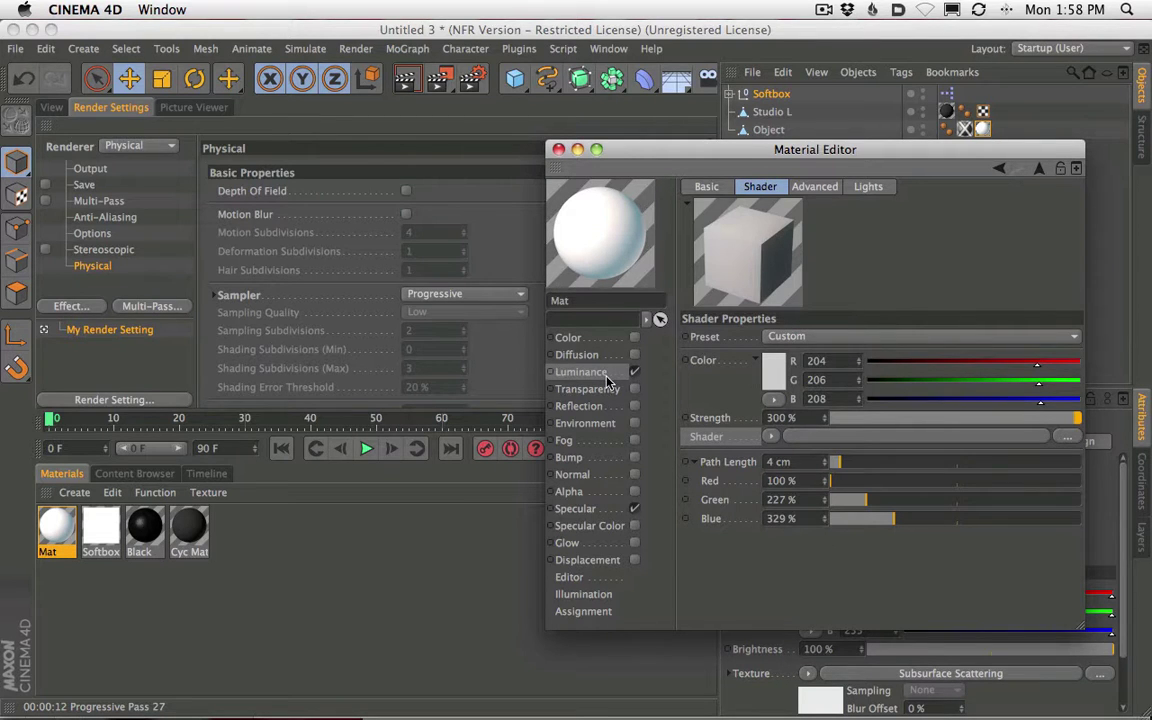
left_click(52, 106)
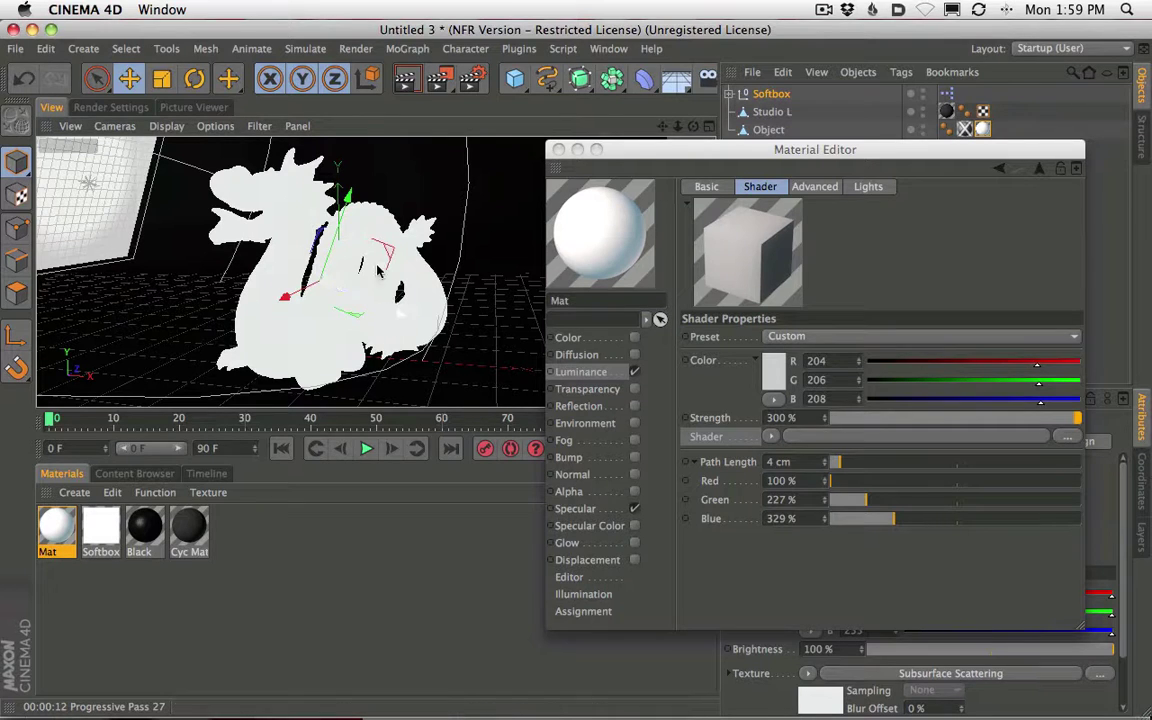
left_click_drag(647, 154, 630, 168)
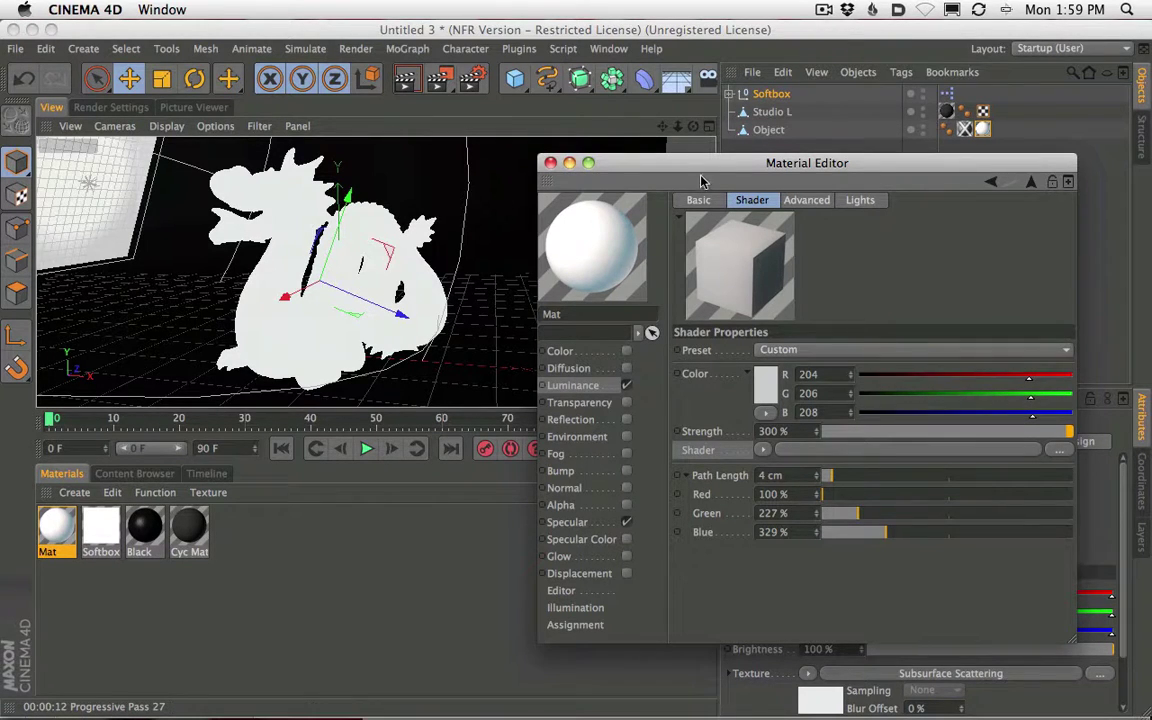
Close the material editor and add HDRStudioRig.c4d from the GSG_HDRI_Studio_Pack presets to the scene.
left_click(550, 162)
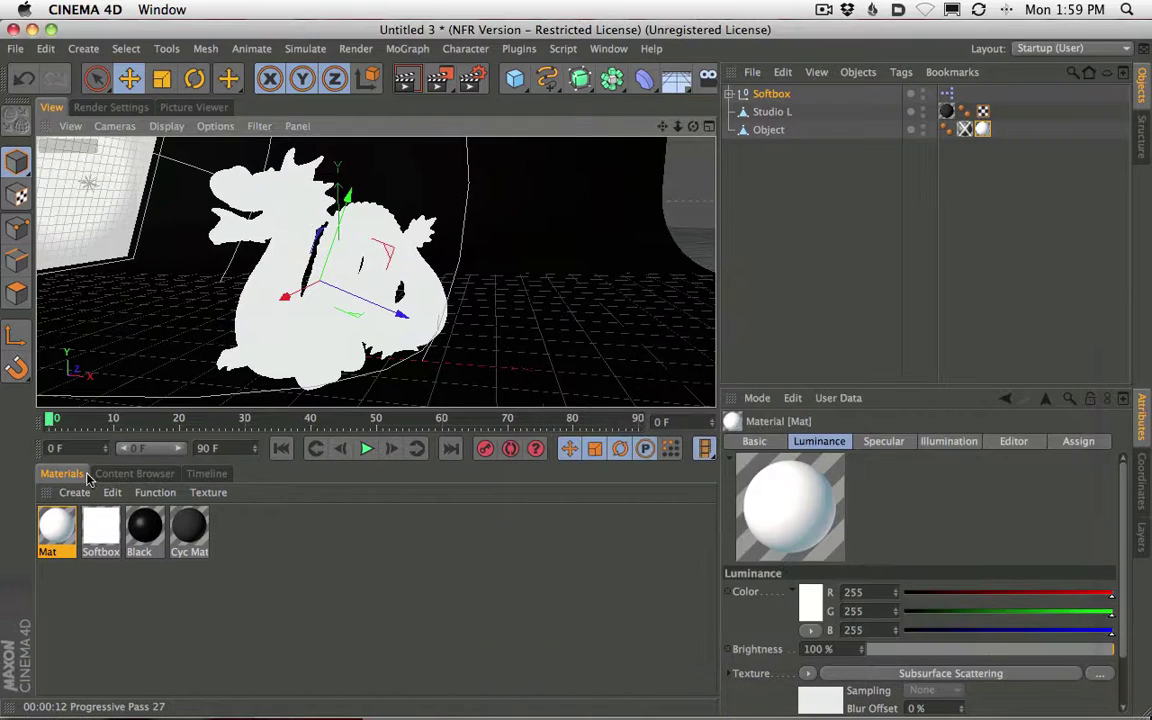
left_click(156, 476)
left_click(673, 492)
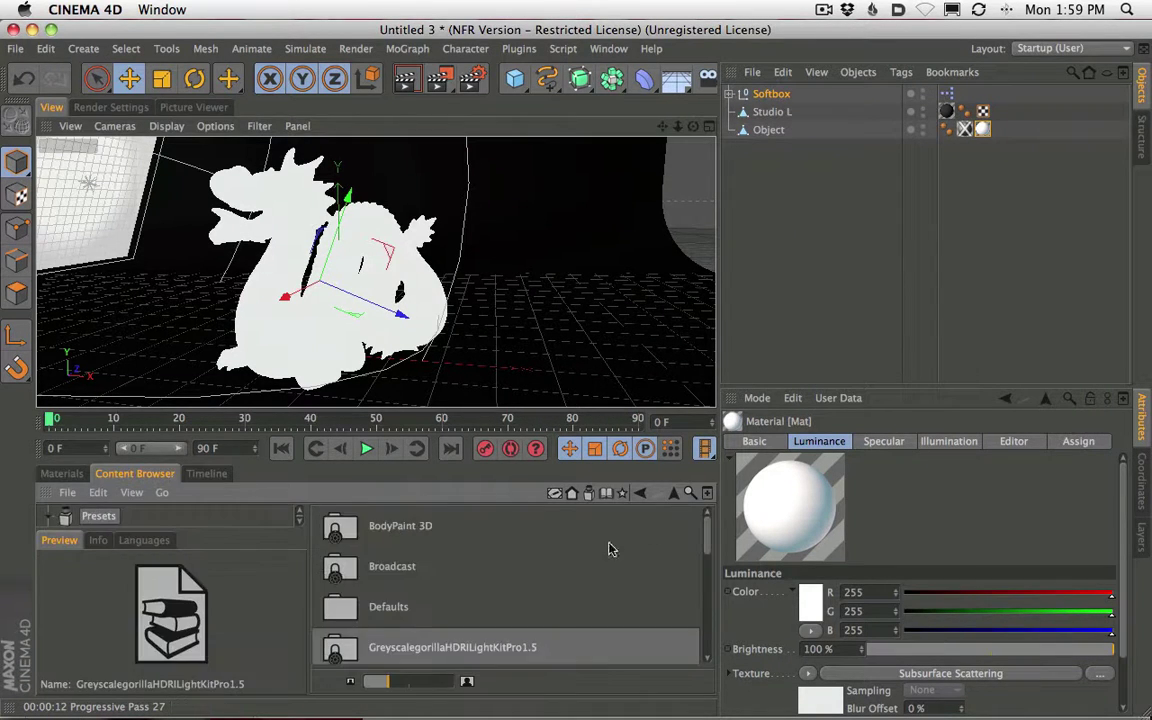
scroll(500, 590, "down", 4)
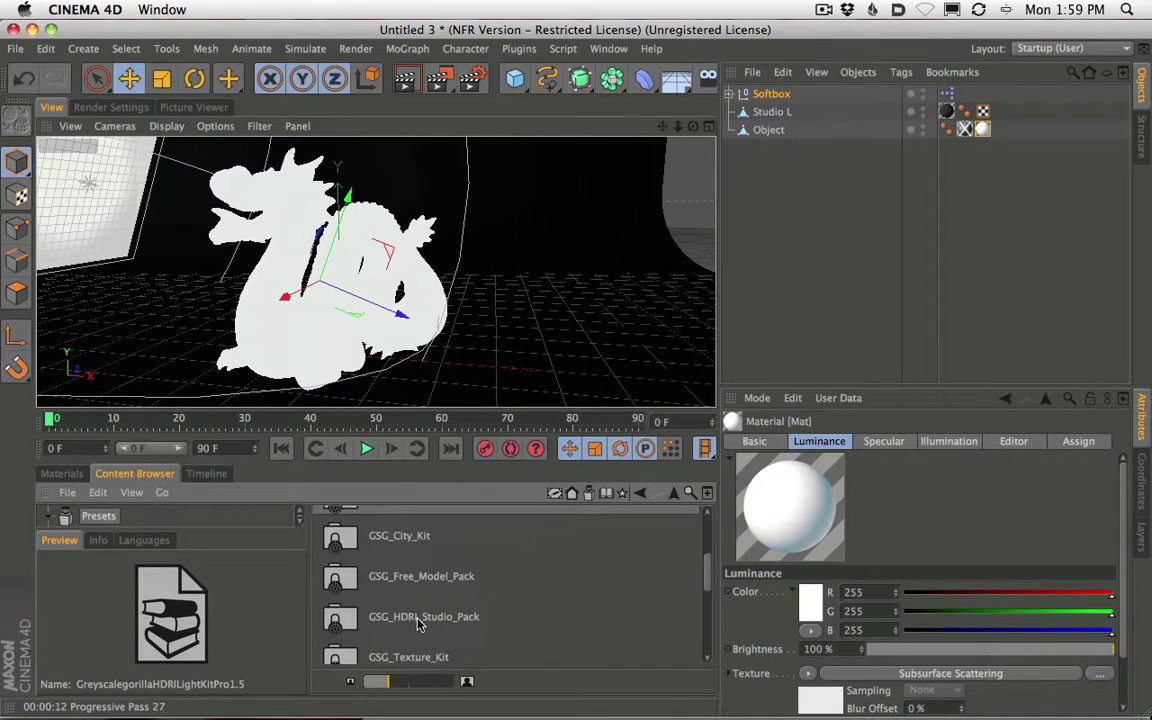
double_click(418, 619)
scroll(325, 570, "down", 6)
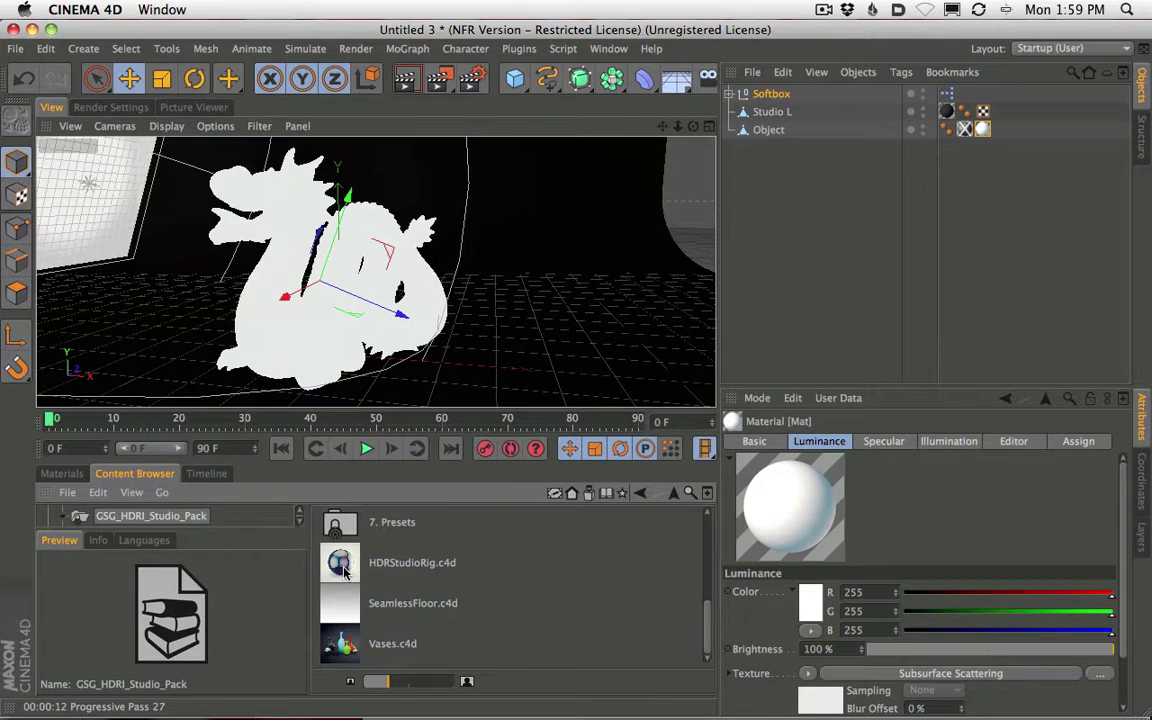
double_click(343, 568)
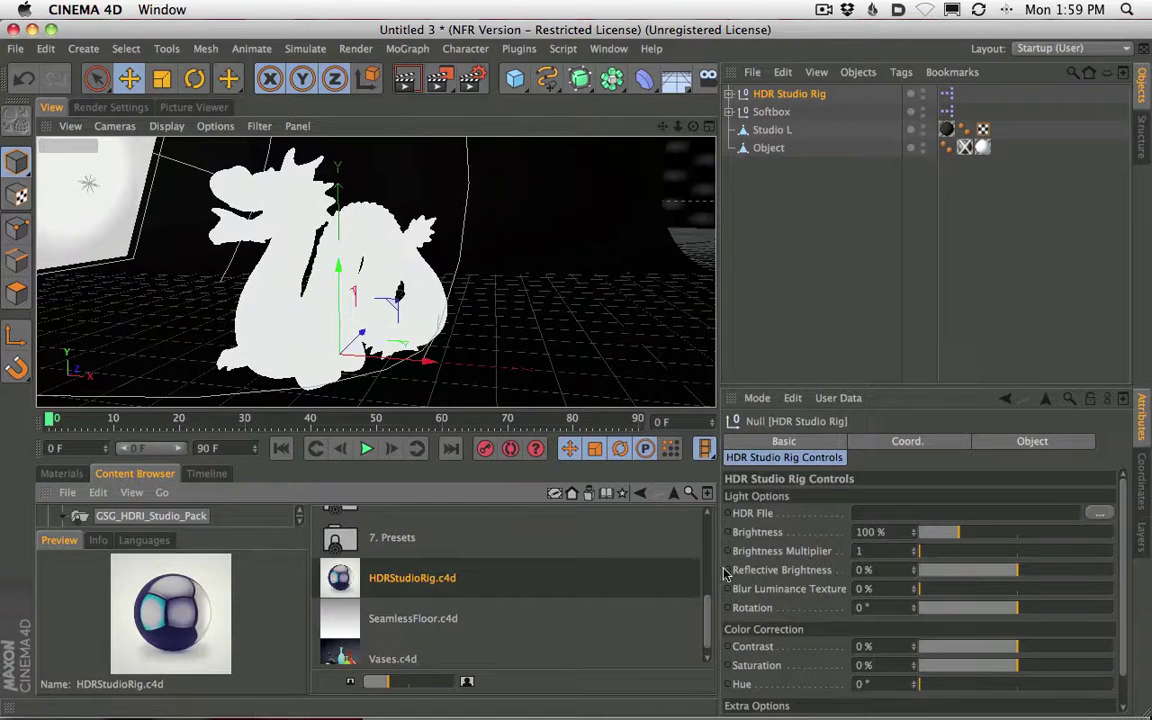
Assign BlueWashStudio.hdr from the pack's 1. Studios folder as the HDR Studio Rig's HDR File.
left_click_drag(708, 608, 708, 540)
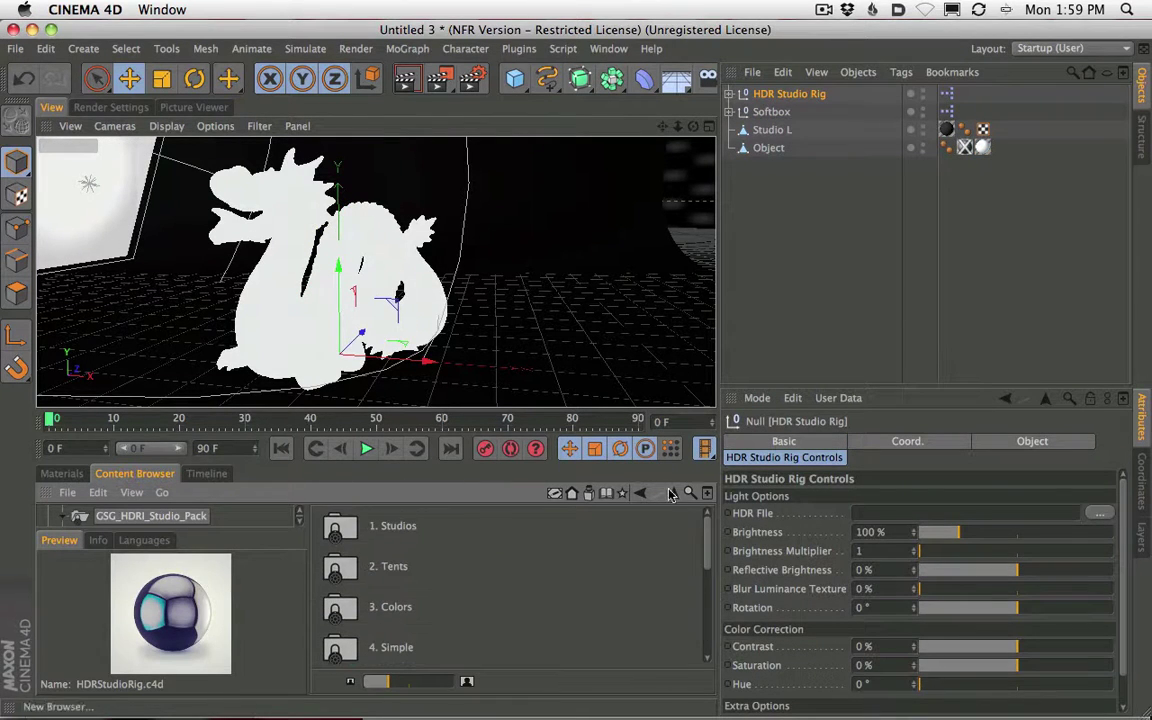
double_click(340, 533)
left_click_drag(340, 527, 805, 512)
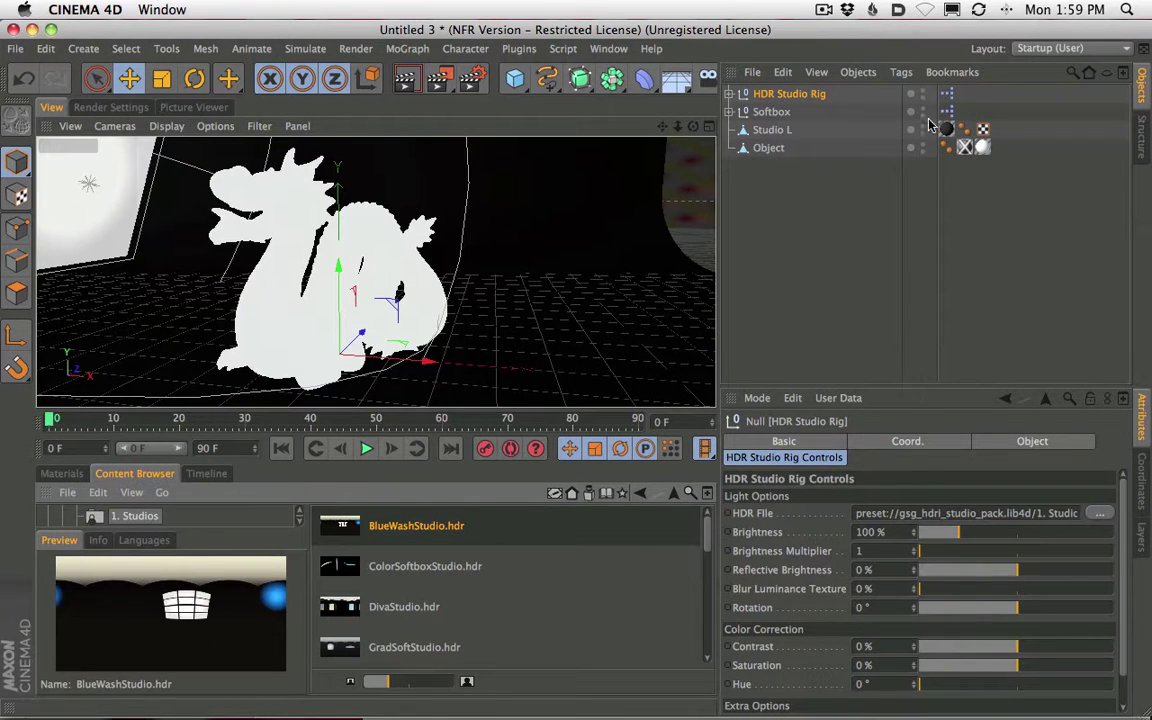
Disable the Softbox and render the dragon lit only by the HDR Studio Rig, reviewing the Physical renderer settings first.
left_click(168, 83)
left_click(120, 107)
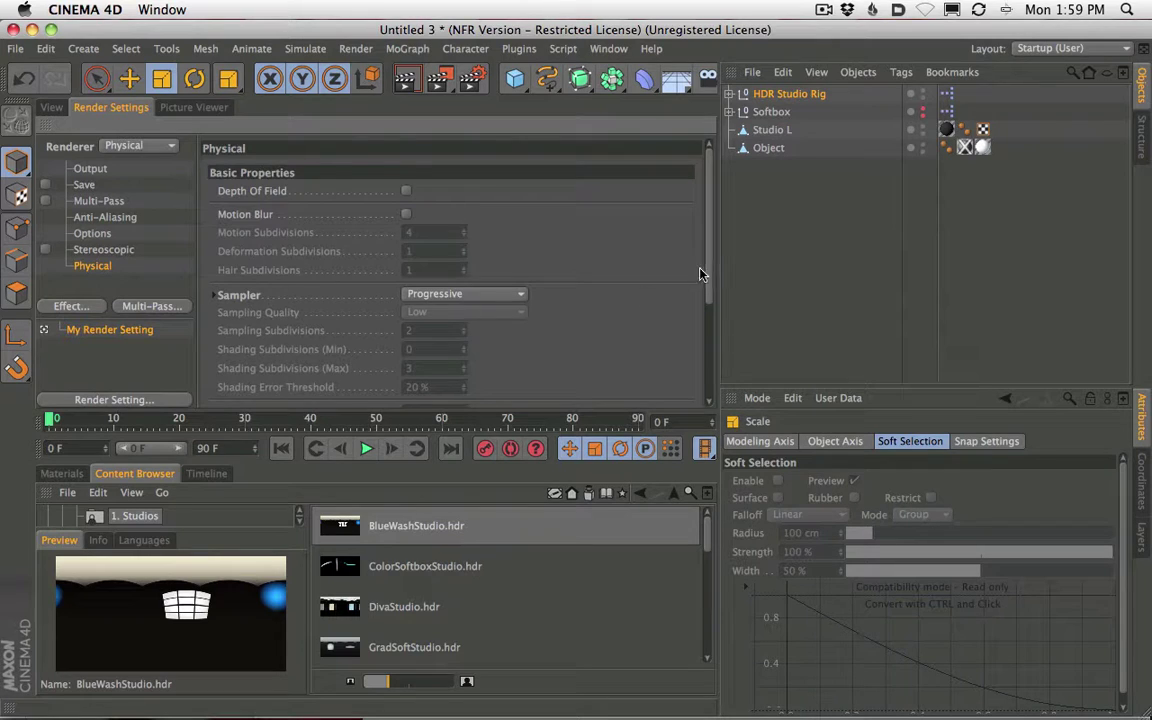
scroll(702, 275, "down", 3)
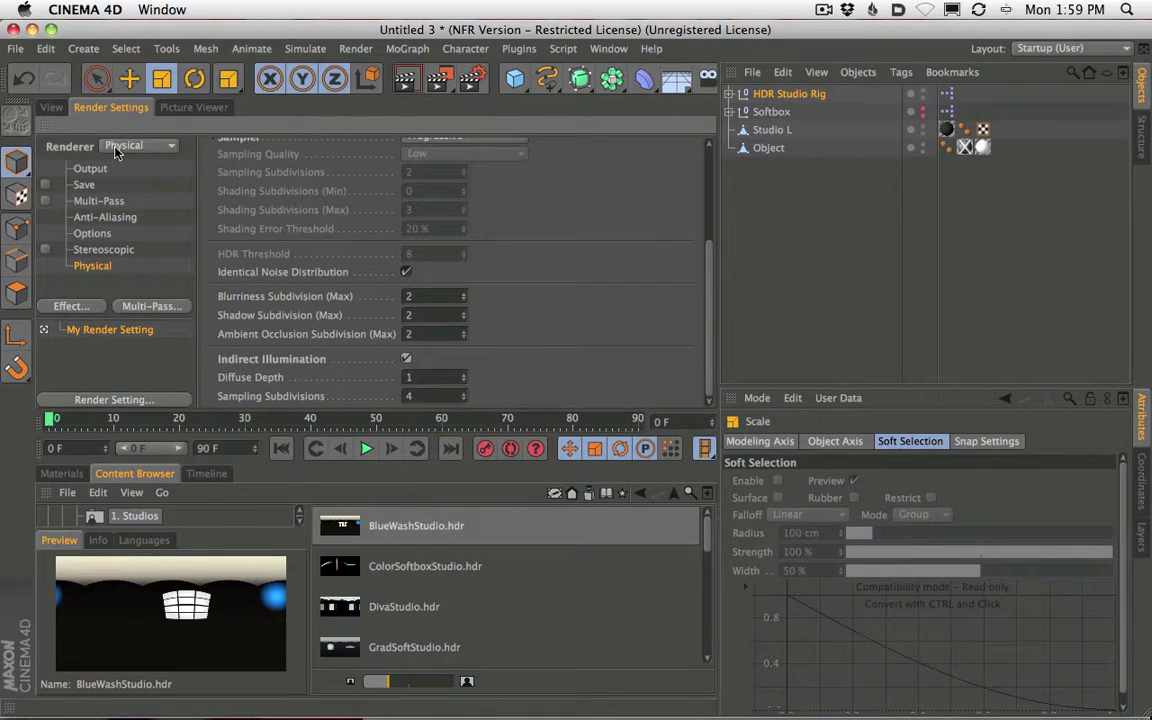
left_click(51, 107)
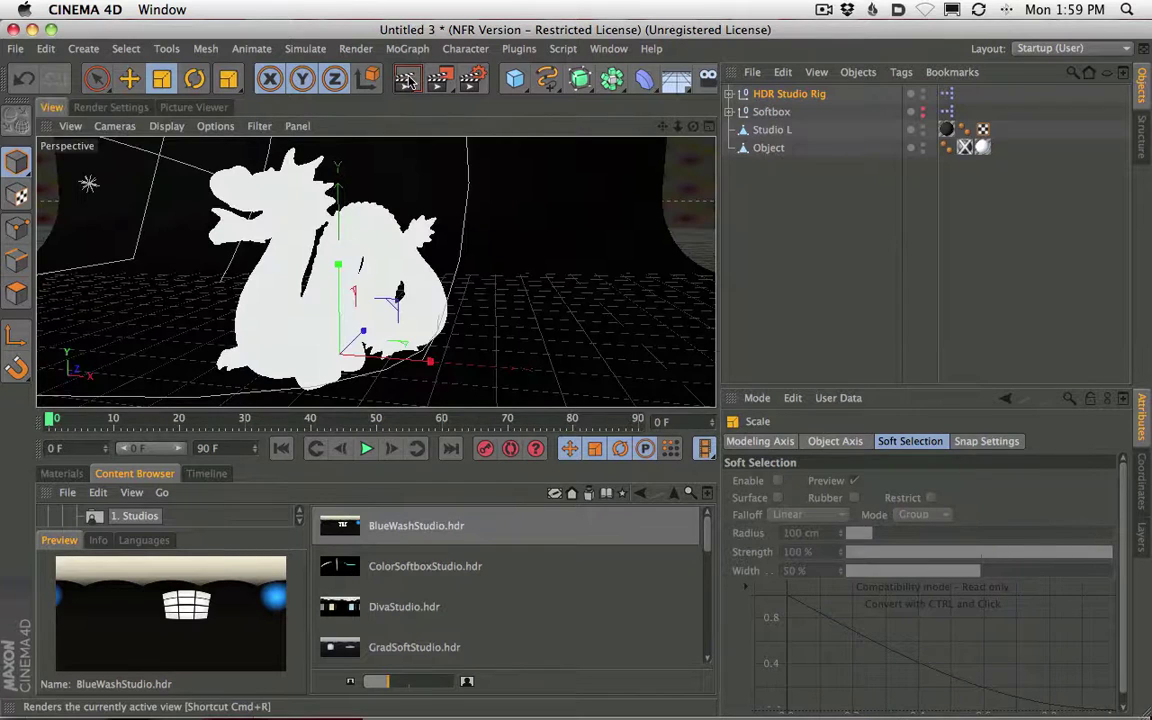
left_click(407, 80)
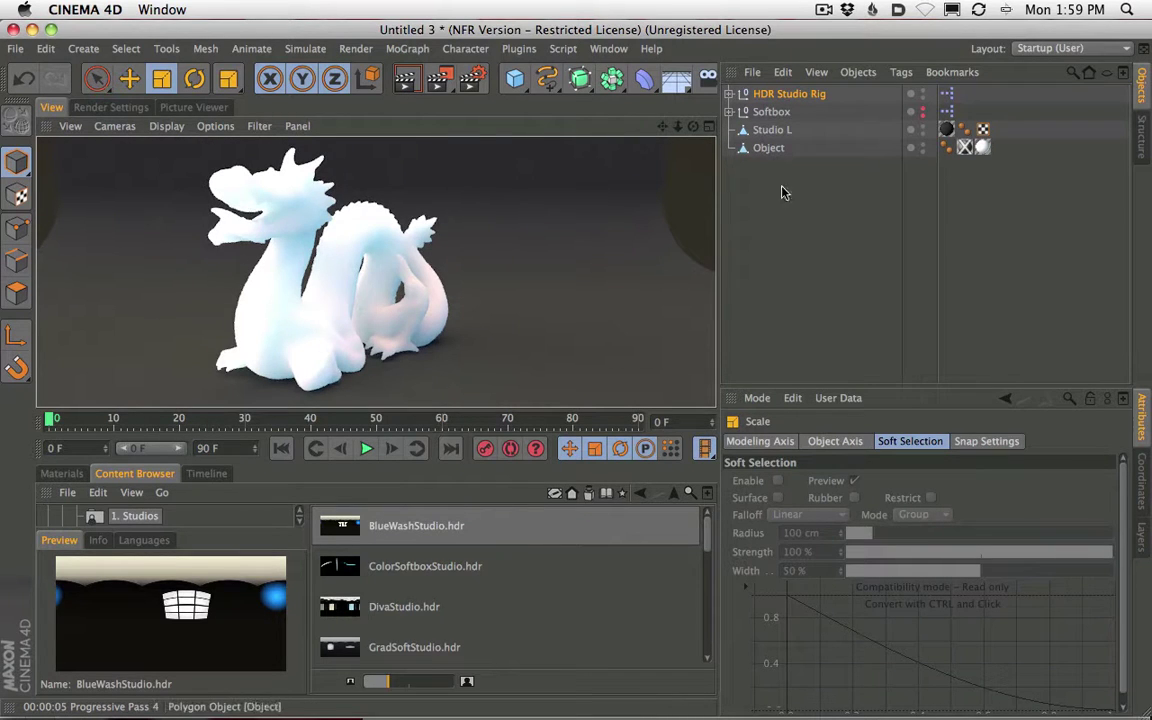
Set the Strength of the Mat material's Subsurface Scattering shader to 100 % and render the dragon.
left_click(63, 474)
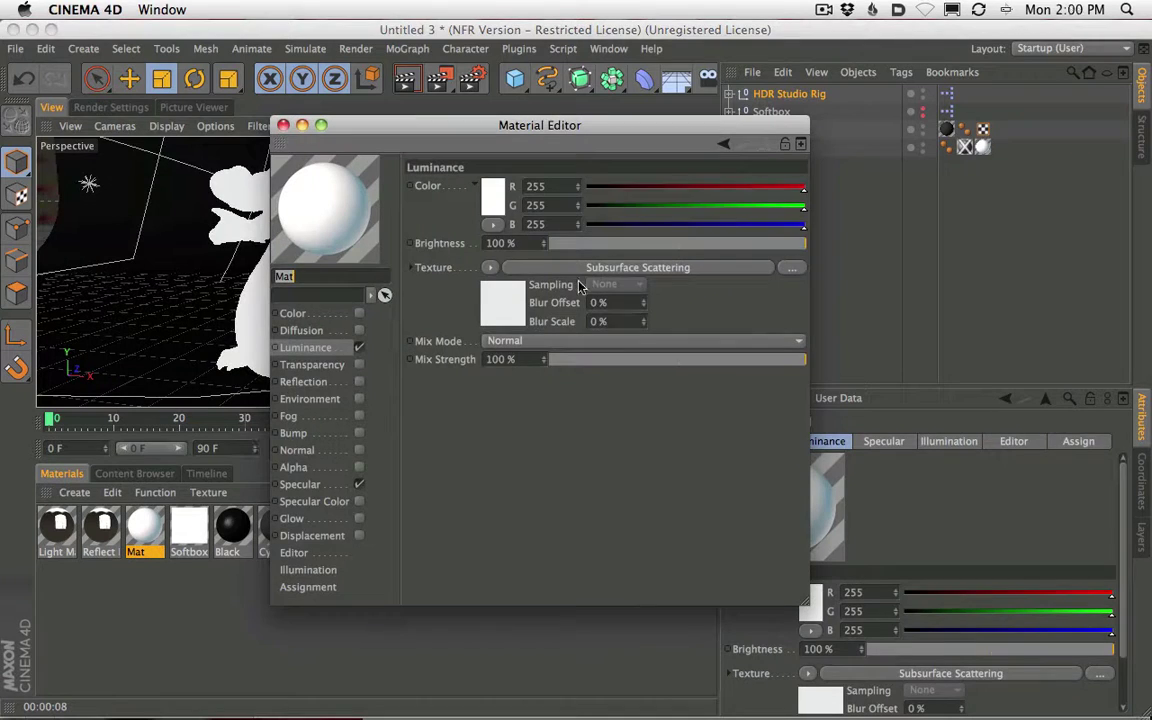
left_click(530, 267)
type("1")
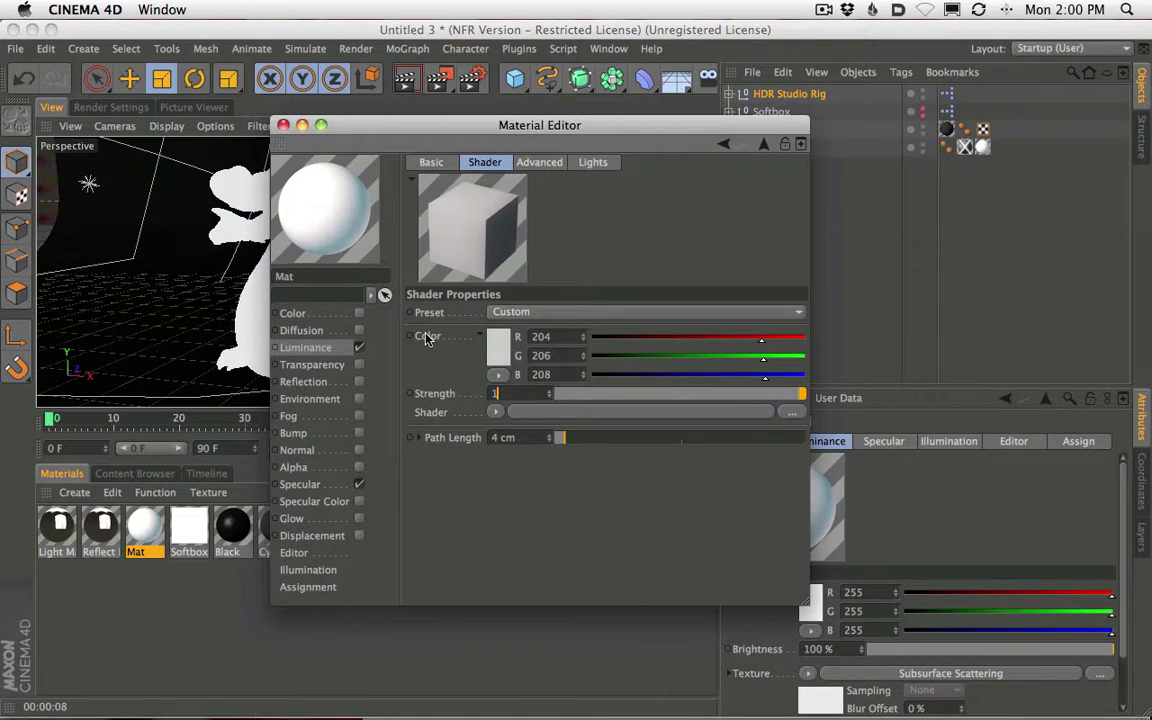
type("00")
key("Return")
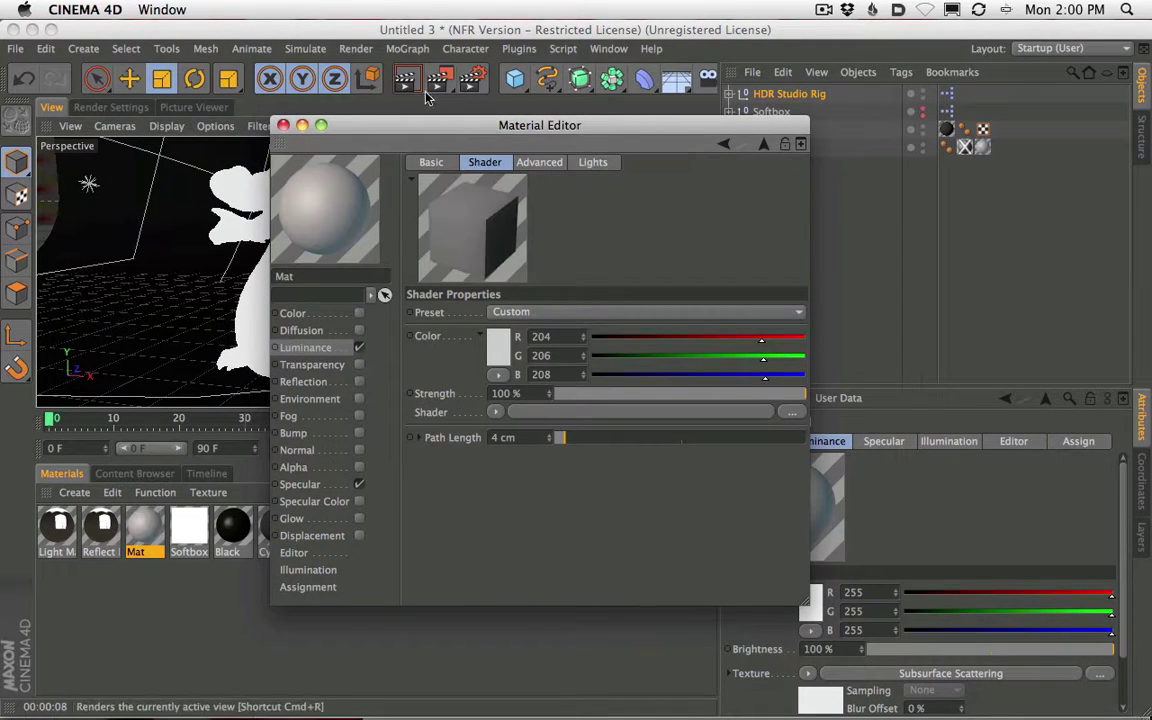
left_click_drag(416, 133, 730, 187)
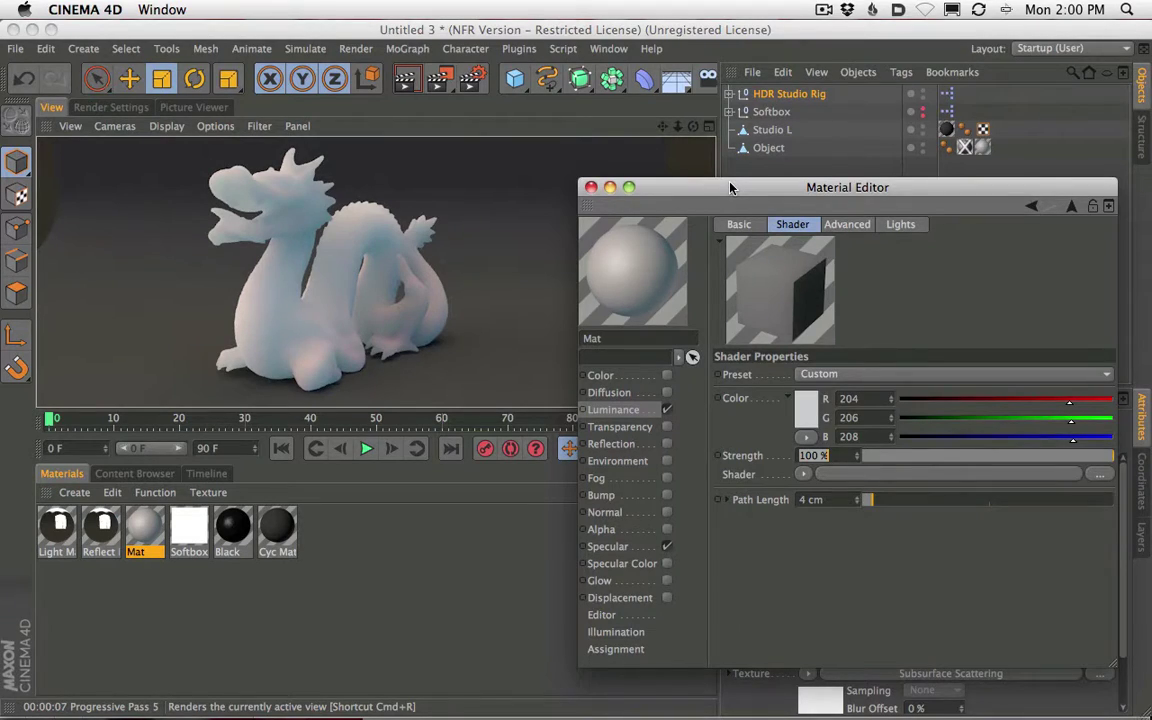
Try a 2 % subsurface scattering Strength in a test render of the dragon, and undo it.
type("2")
left_click_drag(386, 330, 190, 356)
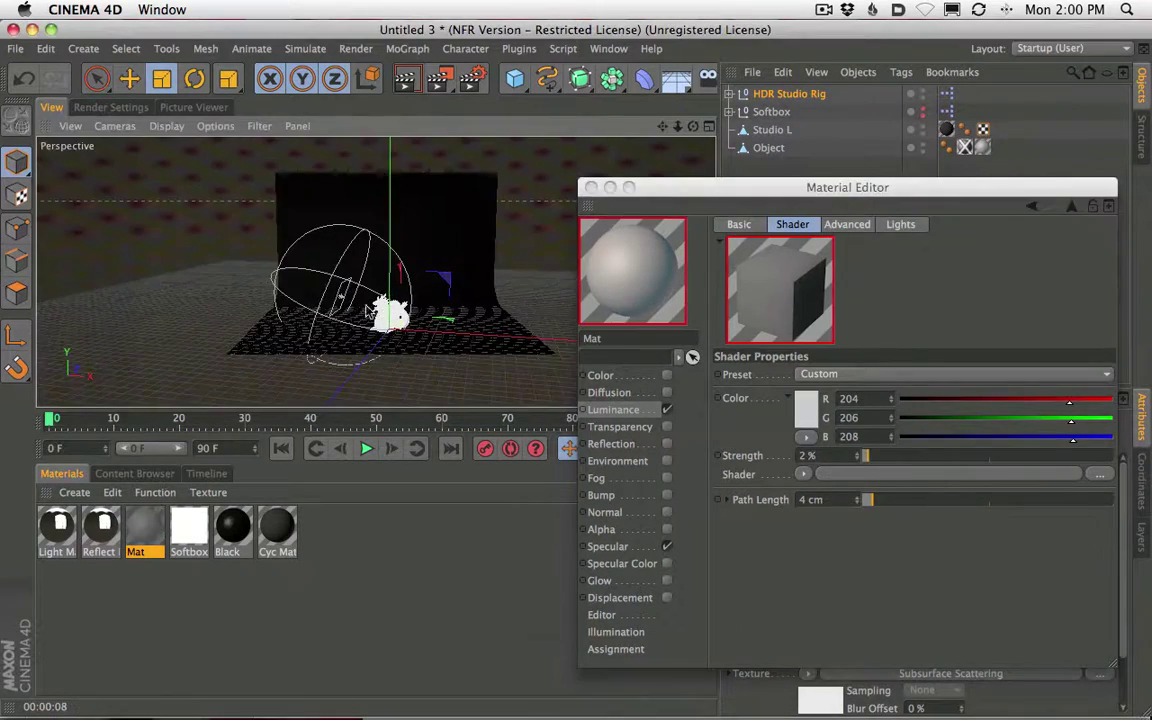
left_click_drag(370, 310, 447, 287)
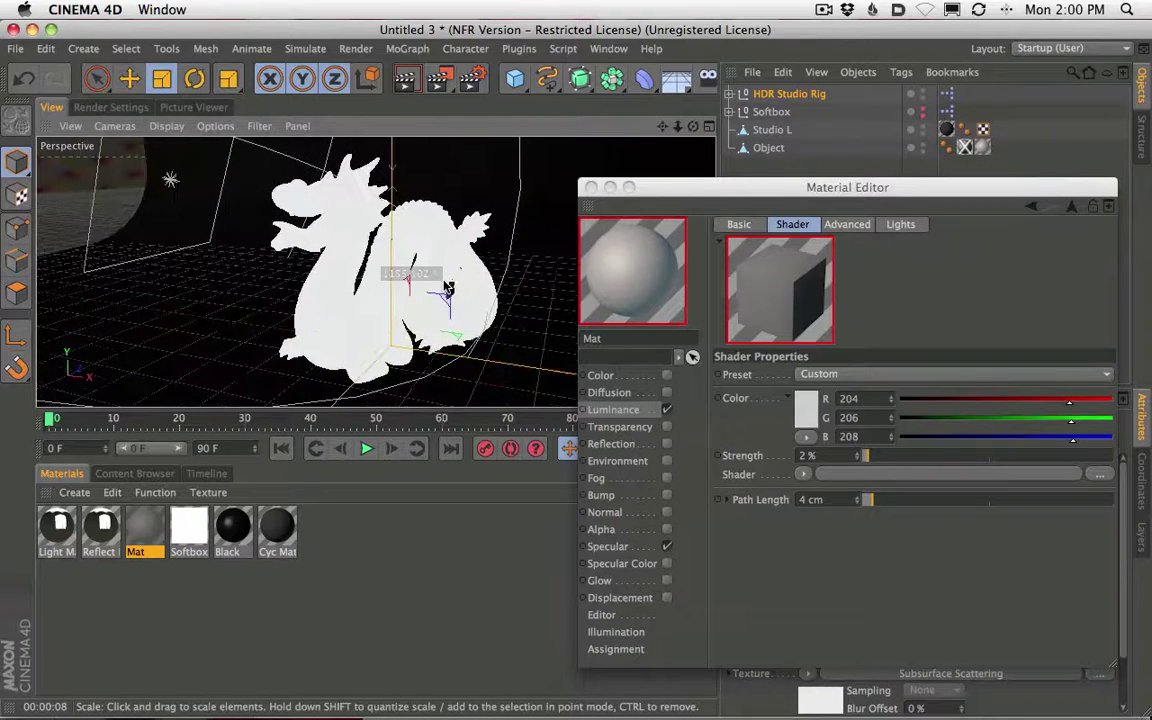
left_click(410, 82)
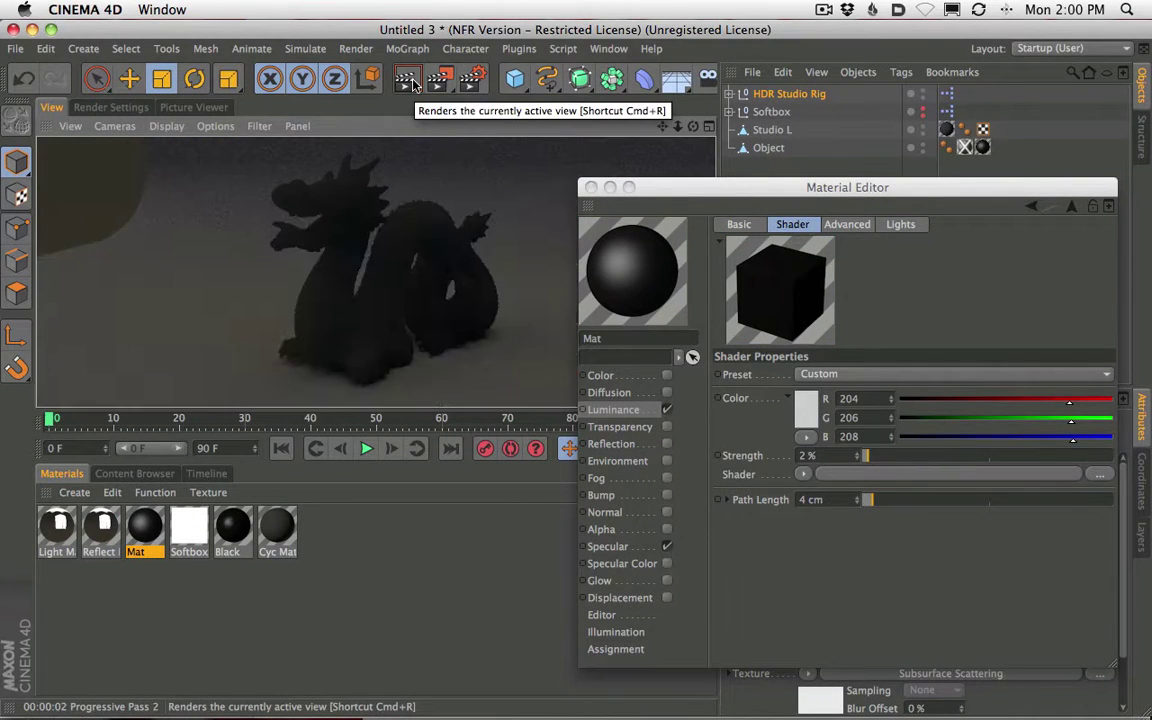
left_click_drag(391, 367, 444, 360, "alt")
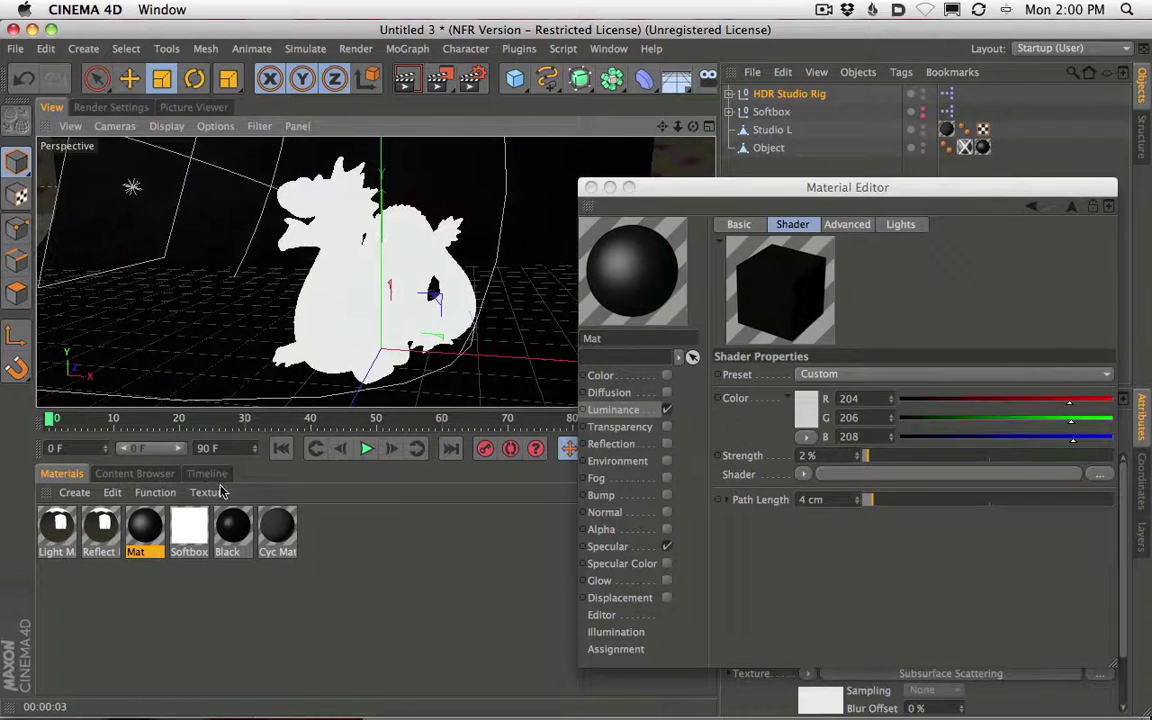
key("super+z")
Set the subsurface scattering Strength to 100 % again, render the new dragon view and close the material editor.
left_click_drag(795, 188, 782, 171)
type("10")
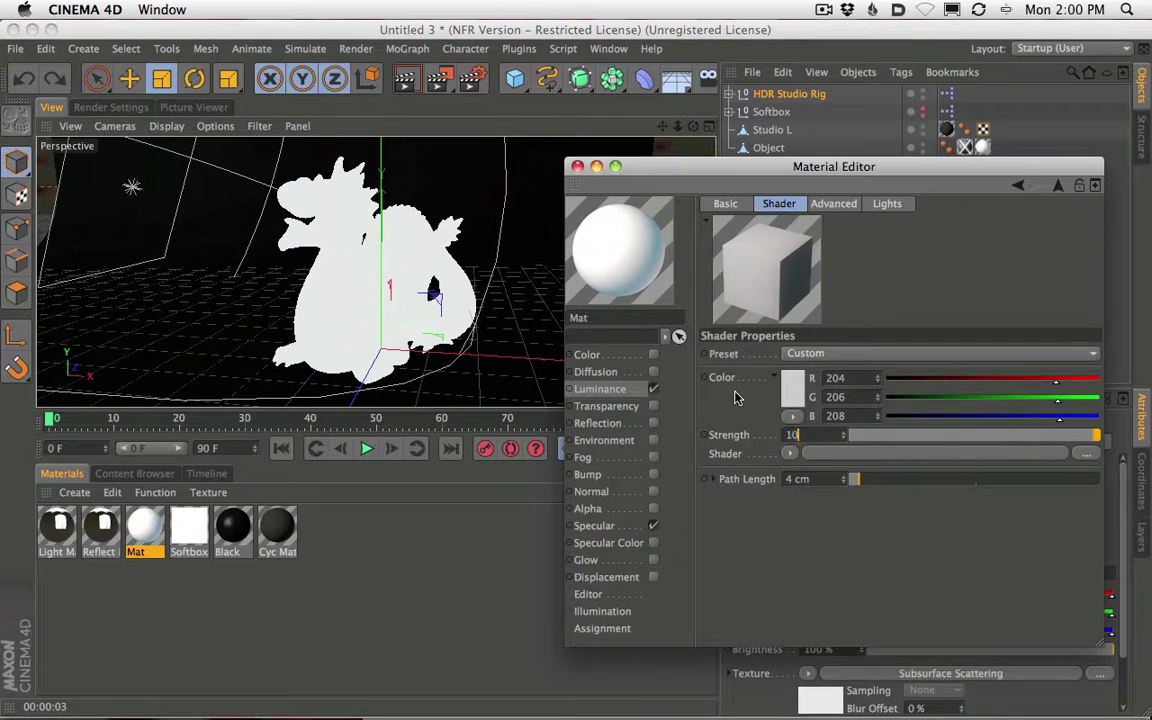
type("0")
key("Return")
left_click(476, 561)
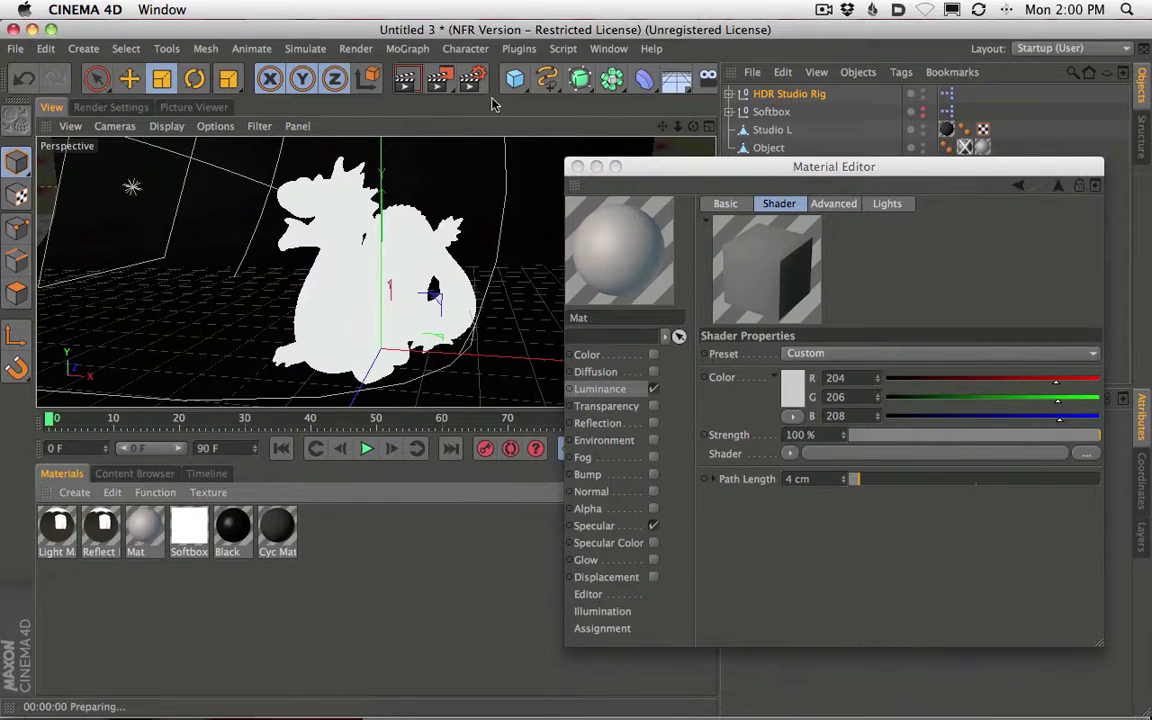
left_click_drag(663, 166, 679, 416)
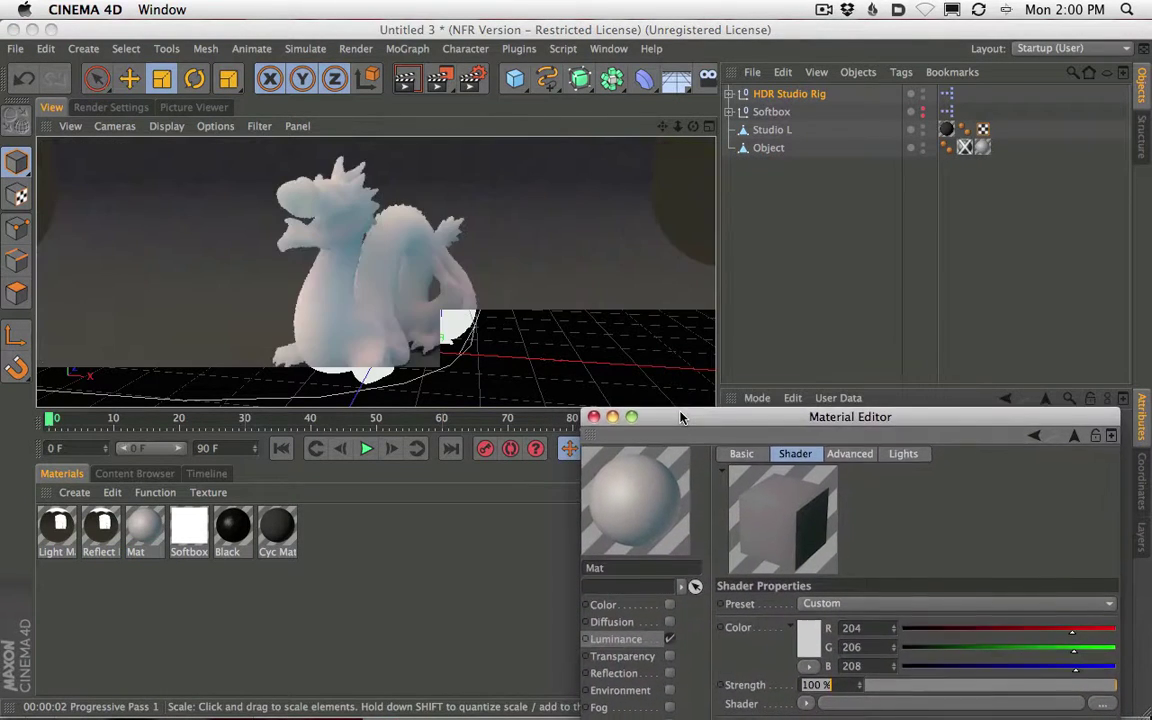
left_click(593, 416)
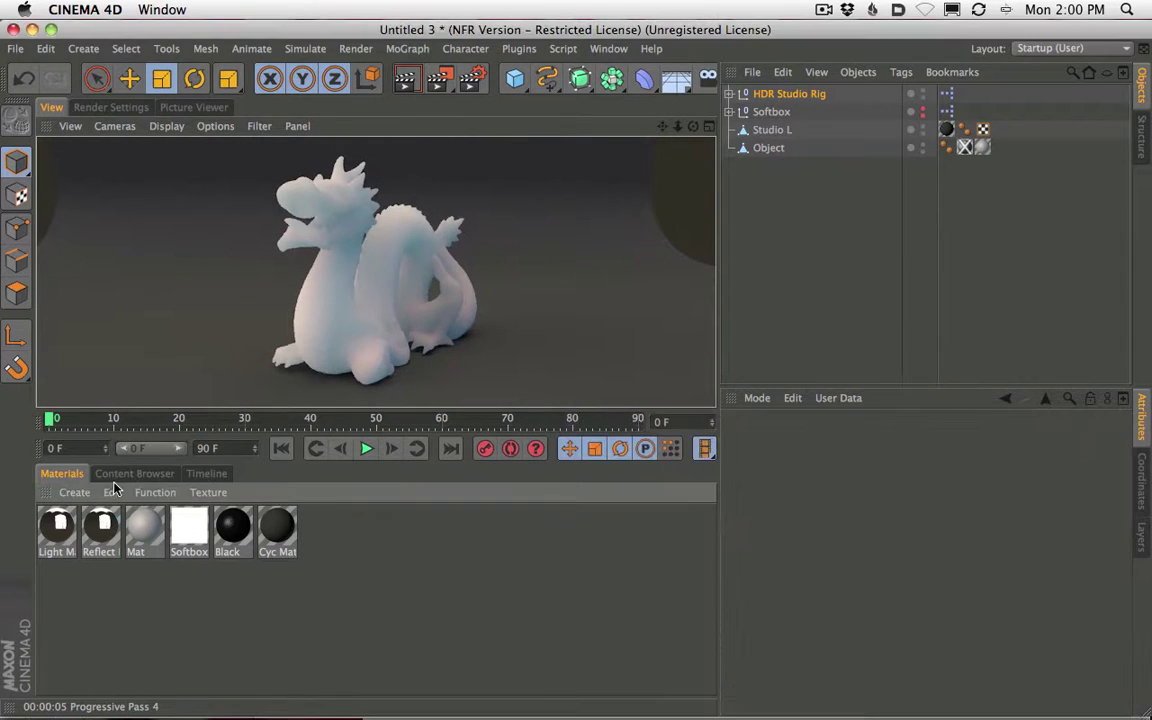
Assign Softbox.hdr from the 6. SingleLights folder as the HDR Studio Rig's HDR File and render the dragon.
left_click(120, 474)
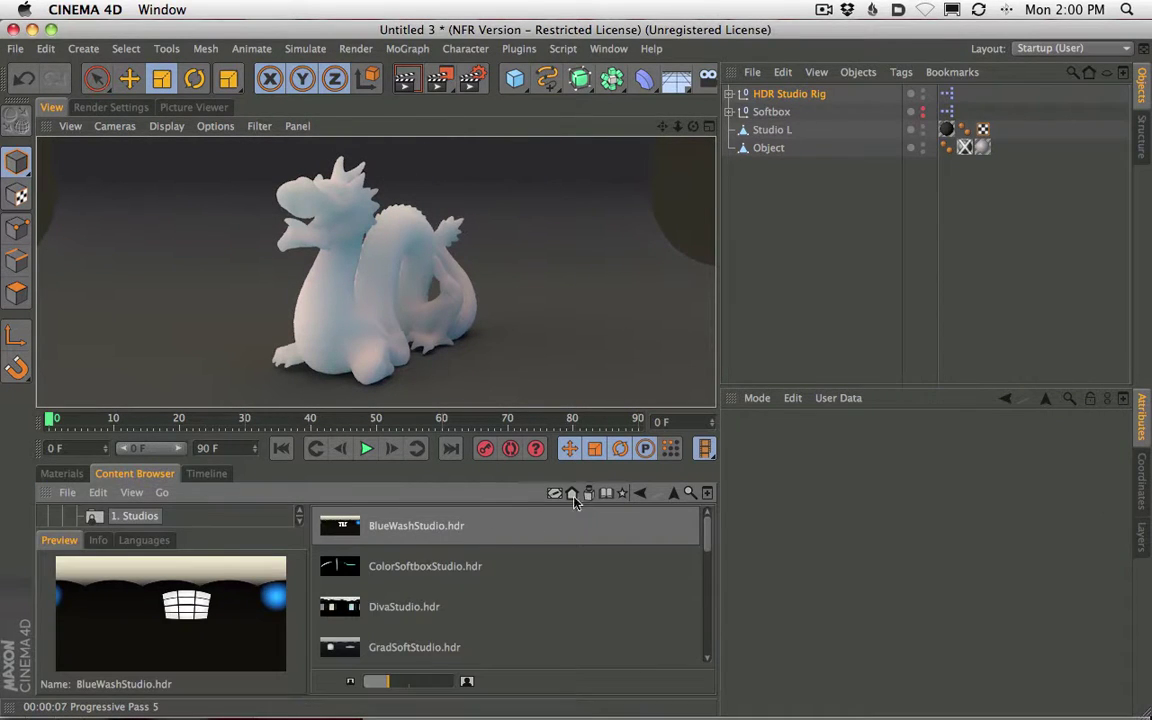
left_click(673, 493)
scroll(708, 580, "down", 1)
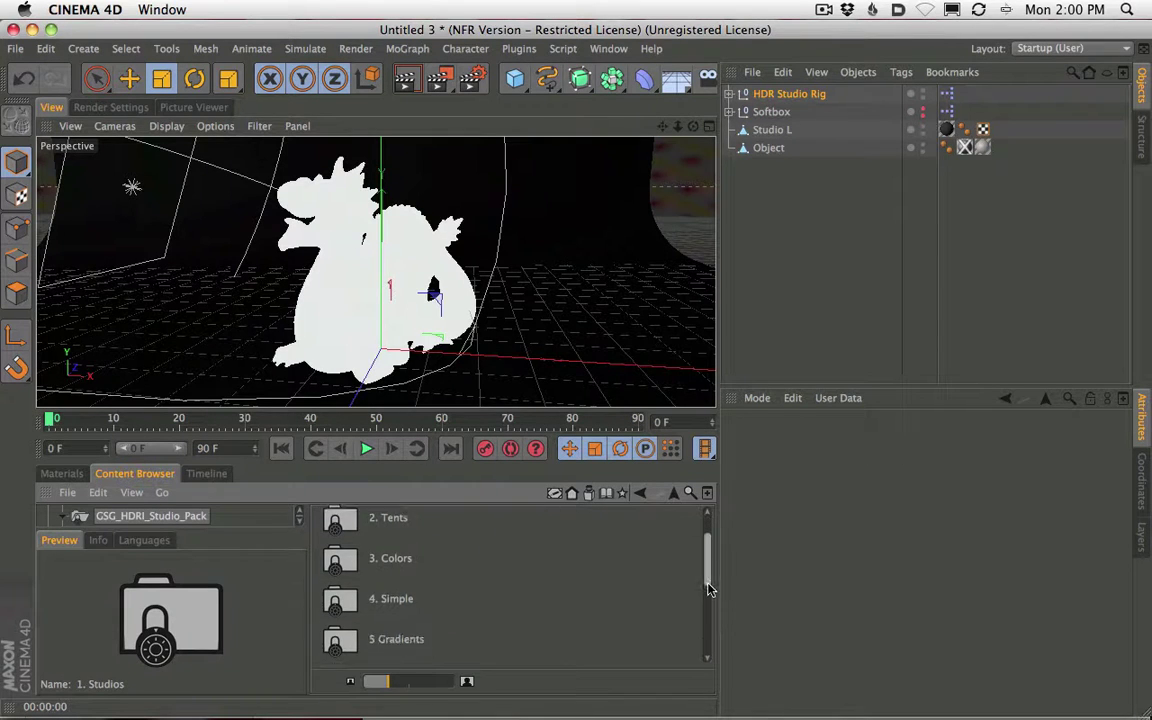
scroll(708, 590, "down", 3)
double_click(380, 575)
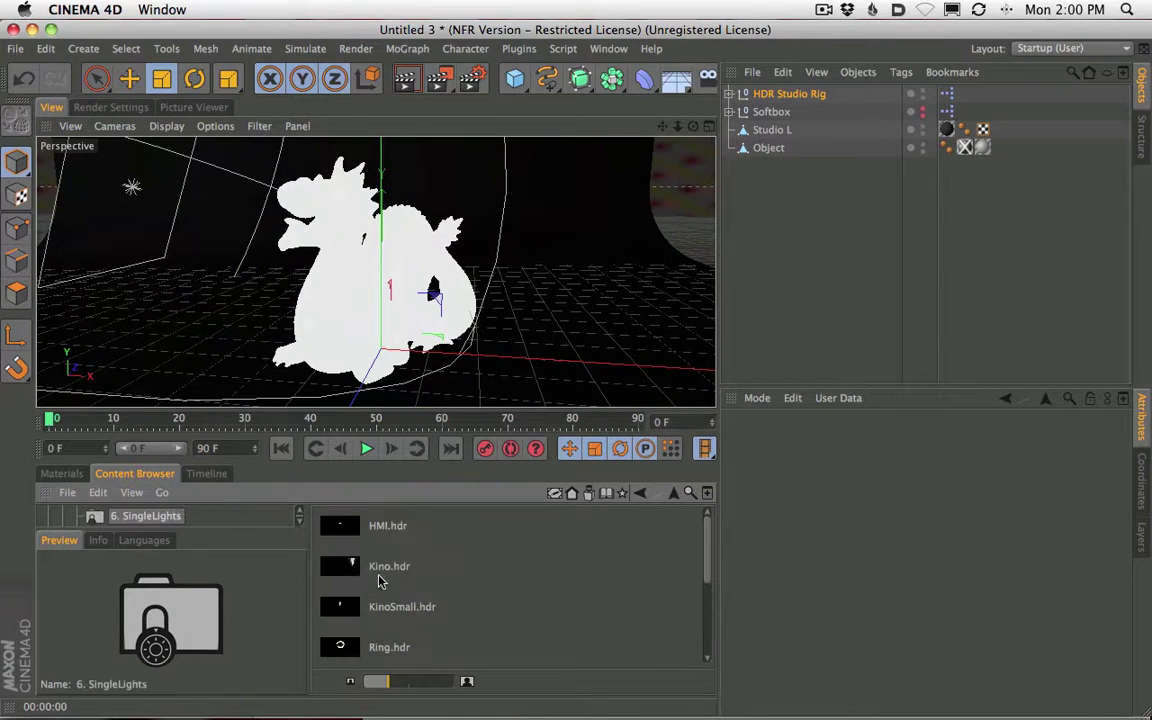
left_click(800, 93)
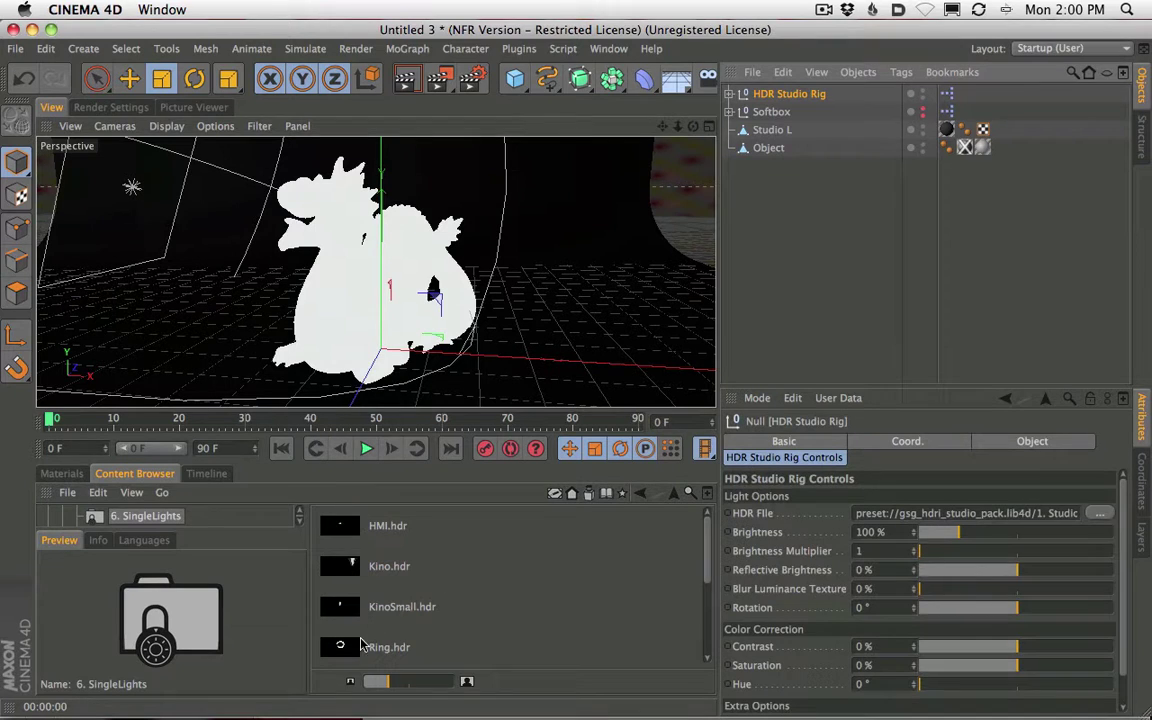
scroll(705, 618, "down", 3)
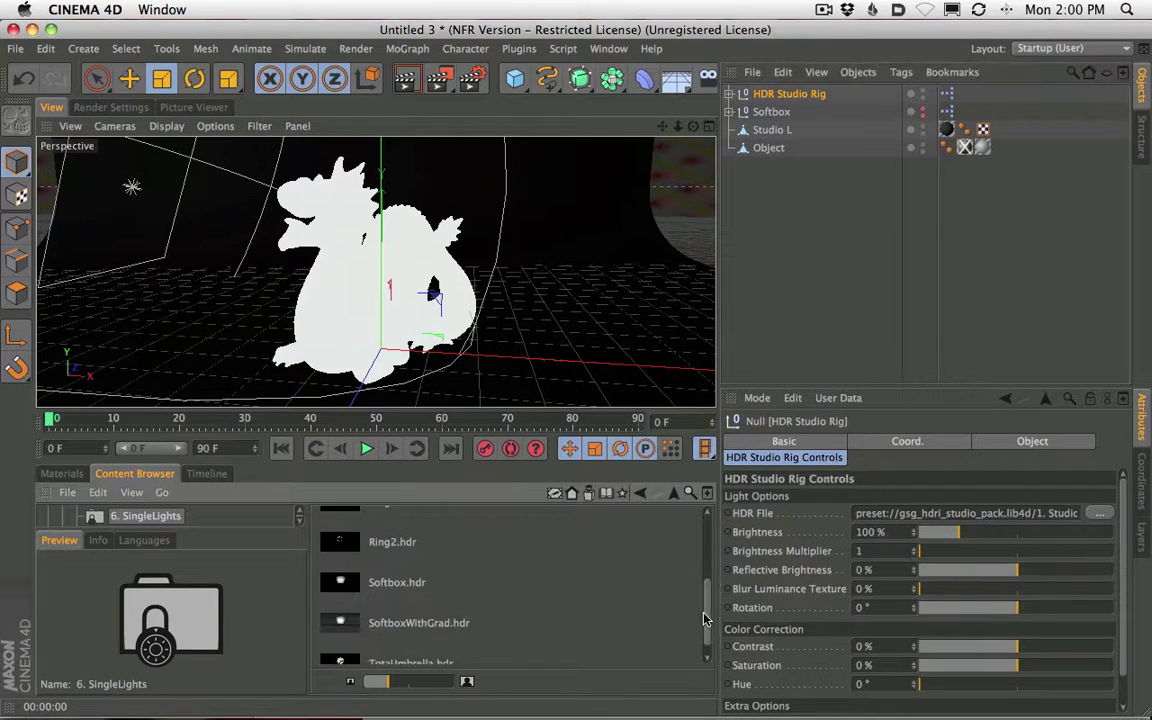
left_click_drag(360, 582, 885, 513)
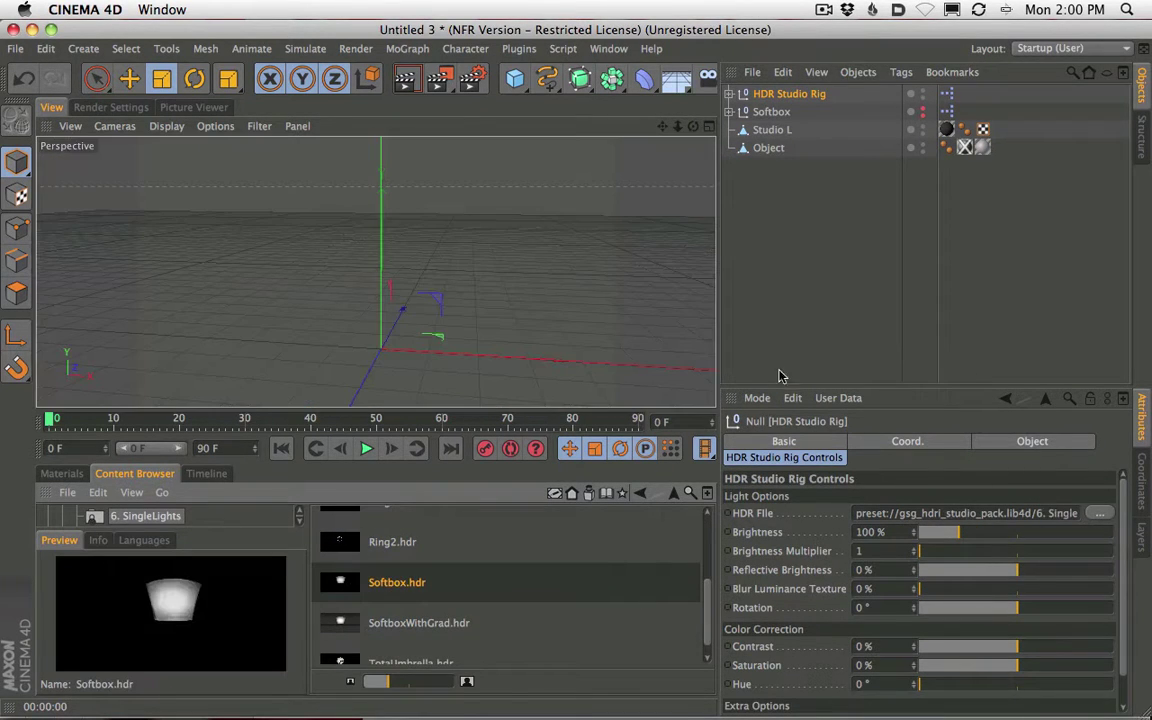
left_click(405, 79)
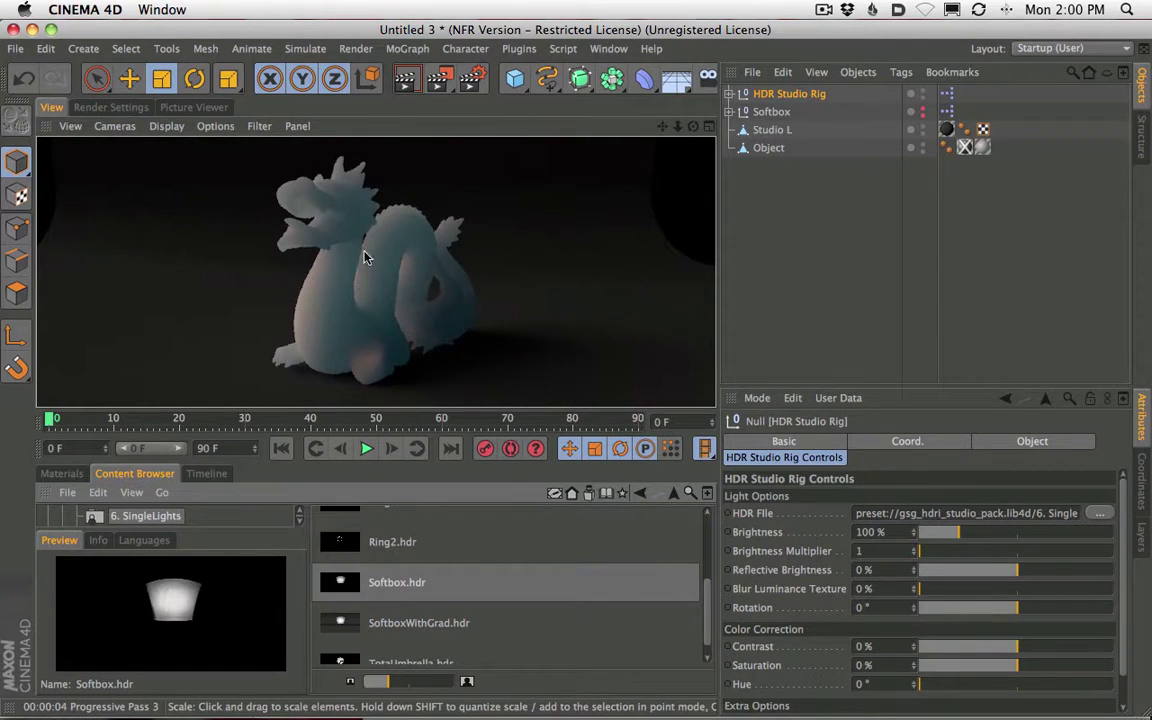
Set the HDR Studio Rig's Rotation to 206° and render the dragon from the front.
left_click(771, 112)
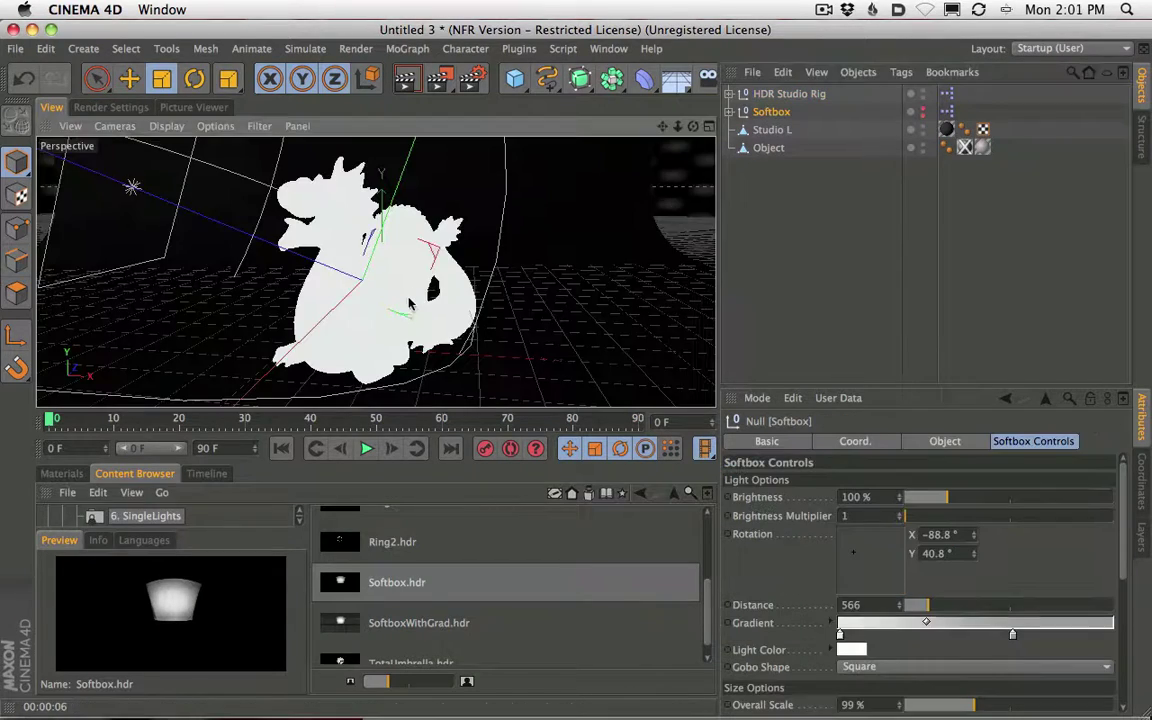
left_click_drag(412, 302, 398, 258, "alt")
left_click(773, 94)
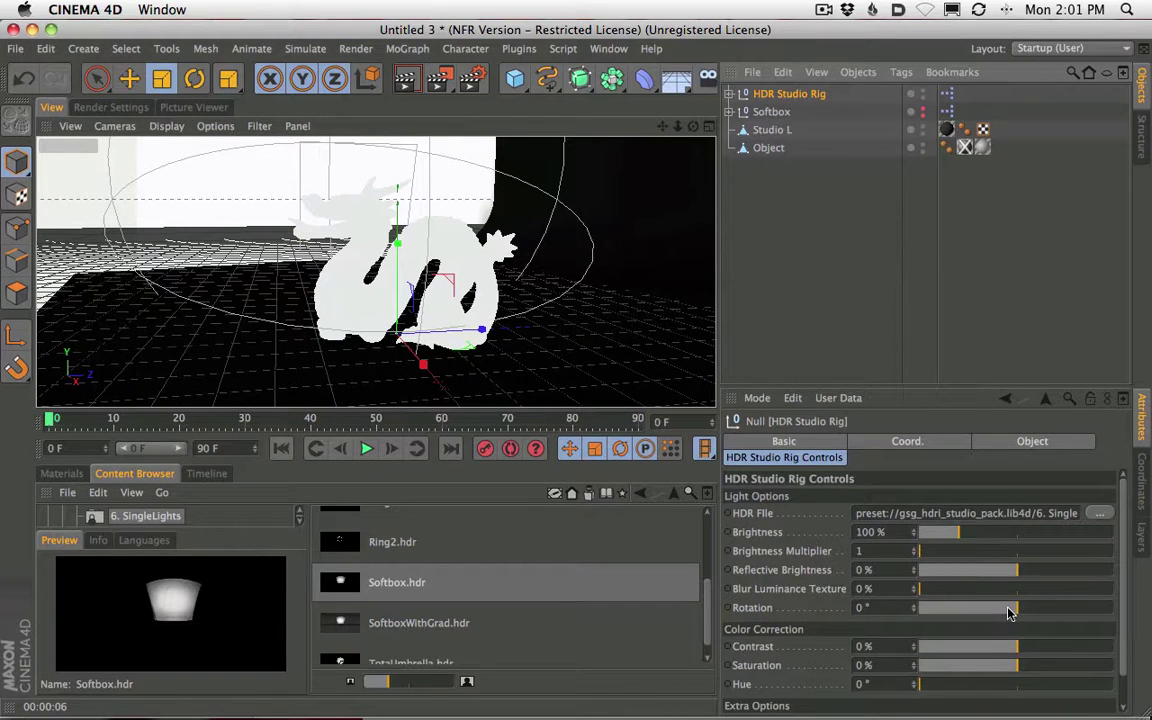
left_click_drag(1008, 610, 1078, 595)
scroll(348, 270, "up", 10)
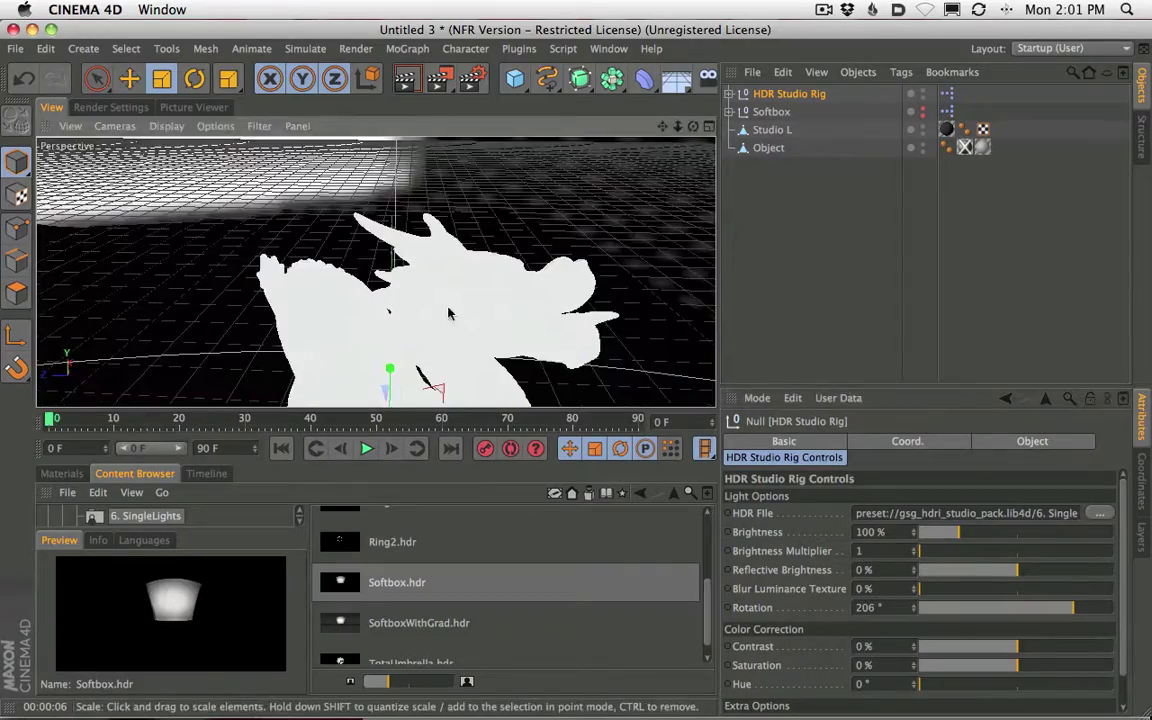
left_click_drag(348, 270, 437, 147, "alt")
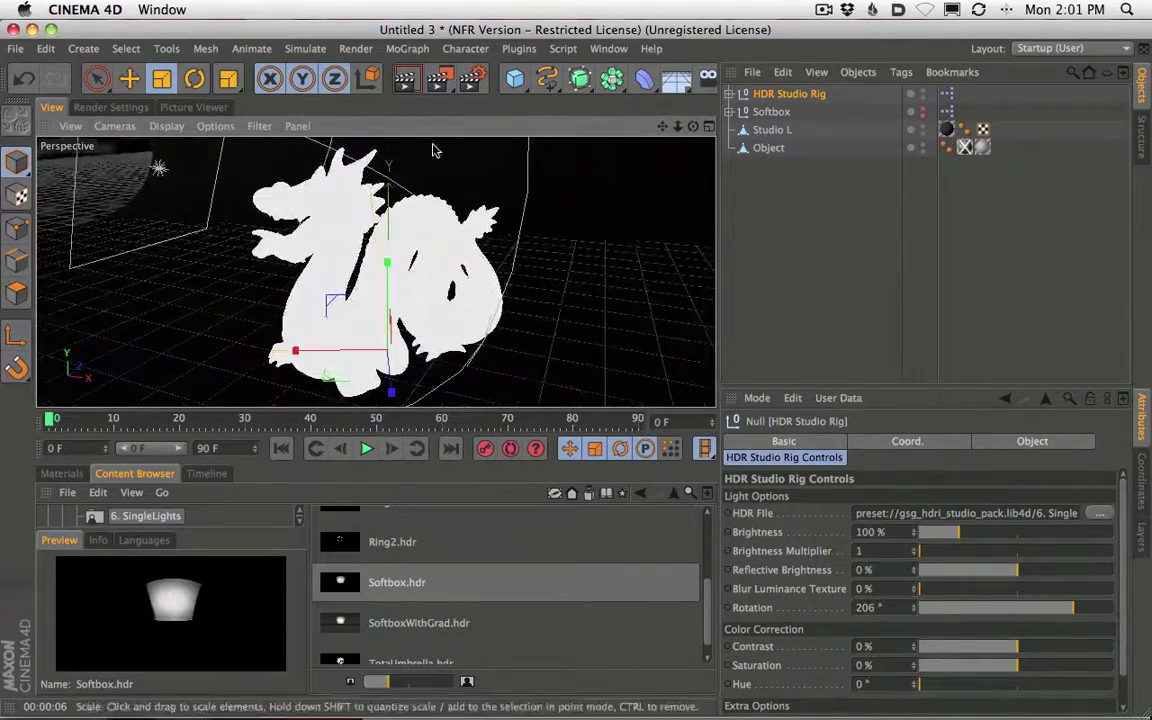
left_click(404, 82)
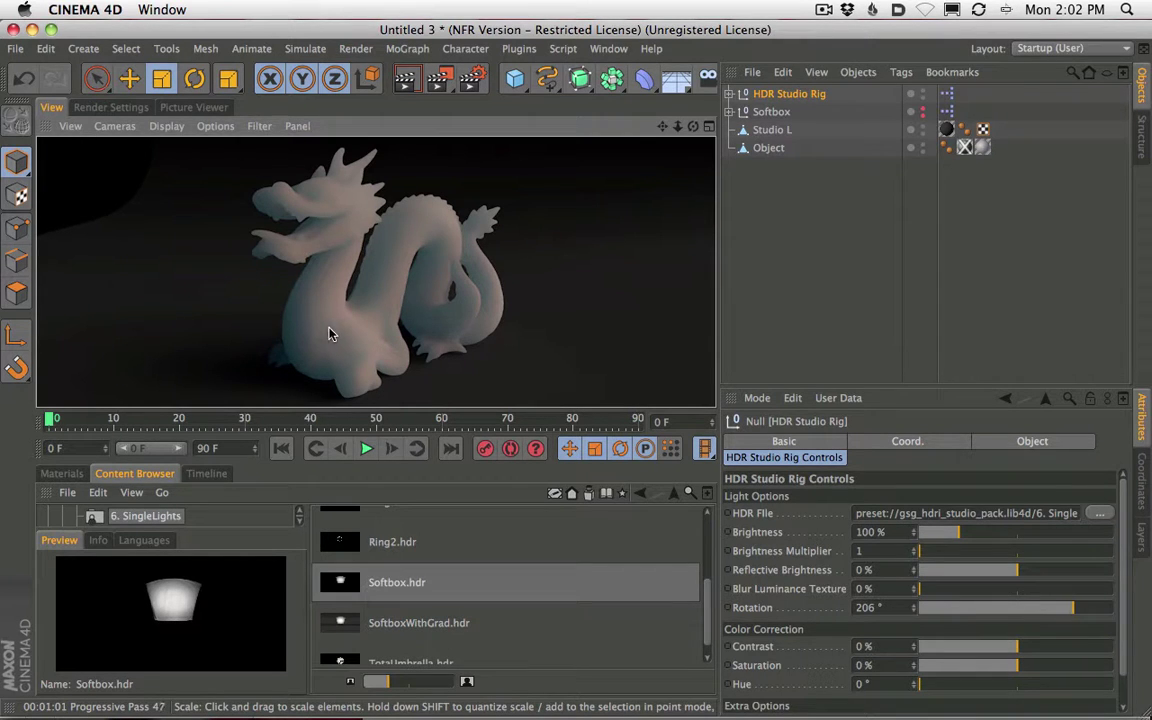
Delete the HDR Studio Rig and render the dragon with the Softbox enabled again.
key("Escape")
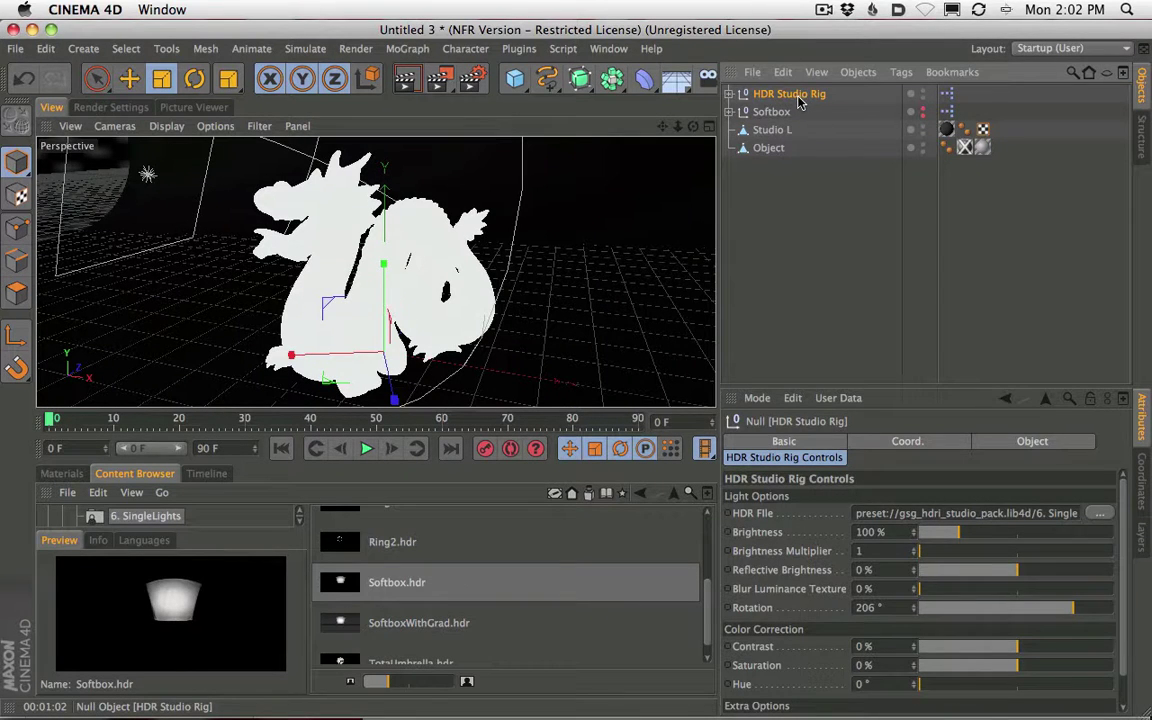
key("Delete")
left_click(105, 107)
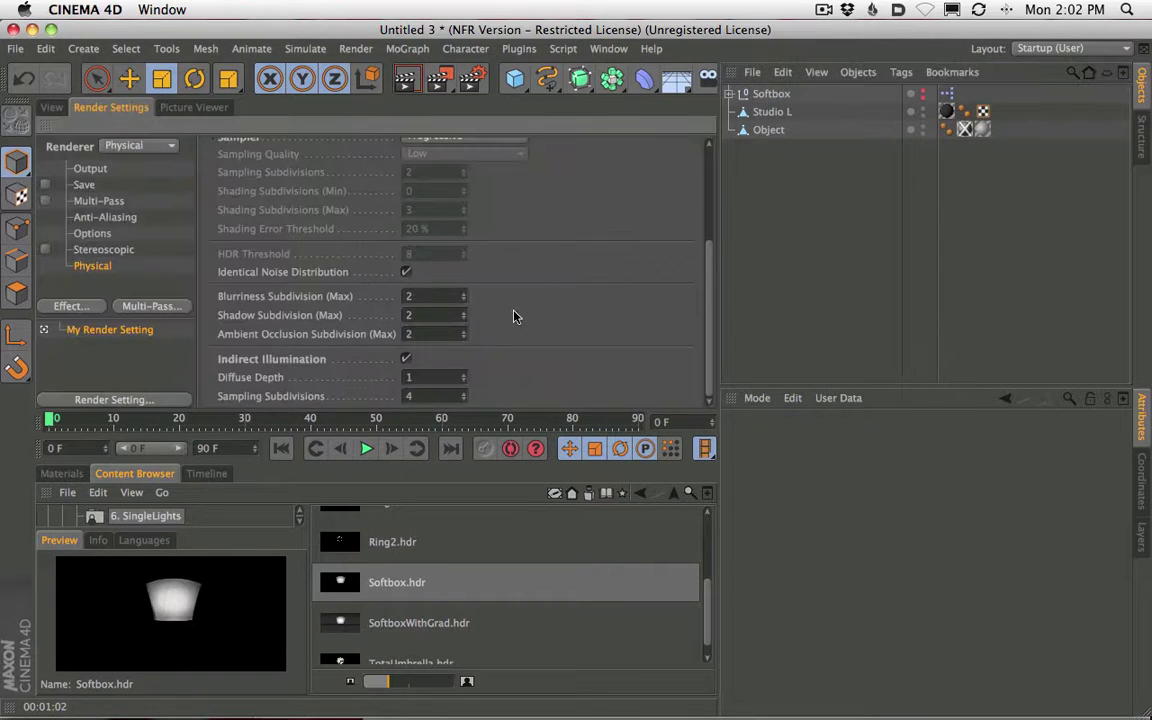
left_click(51, 107)
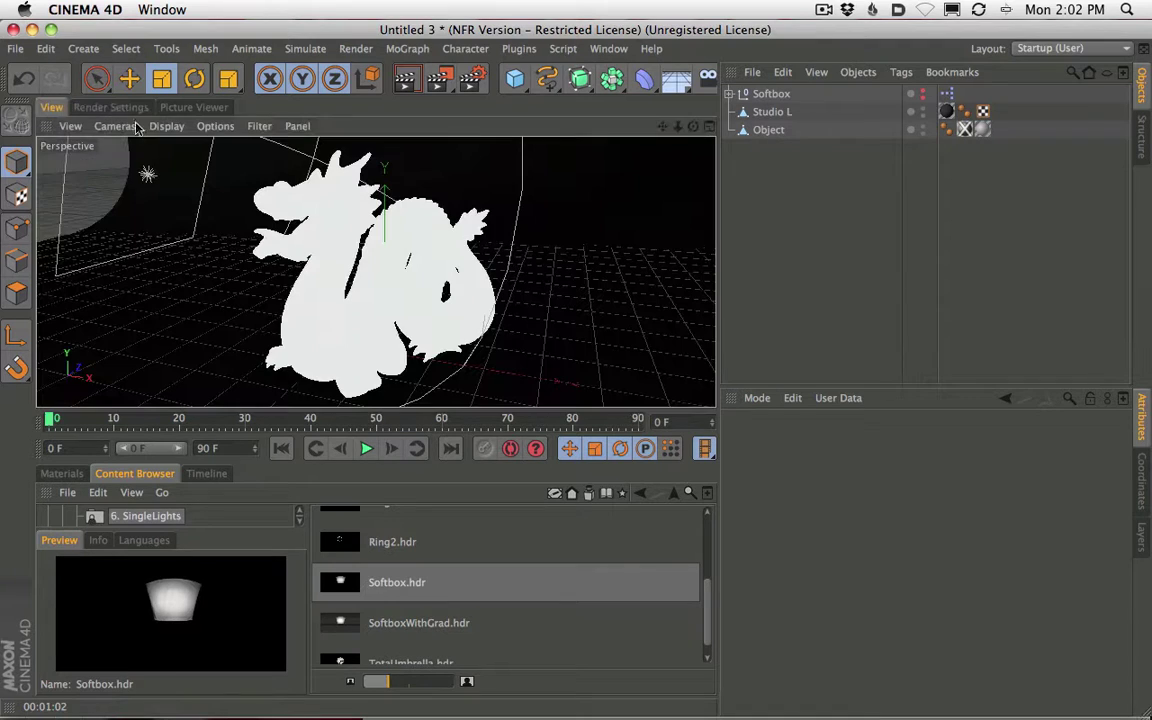
left_click(852, 95)
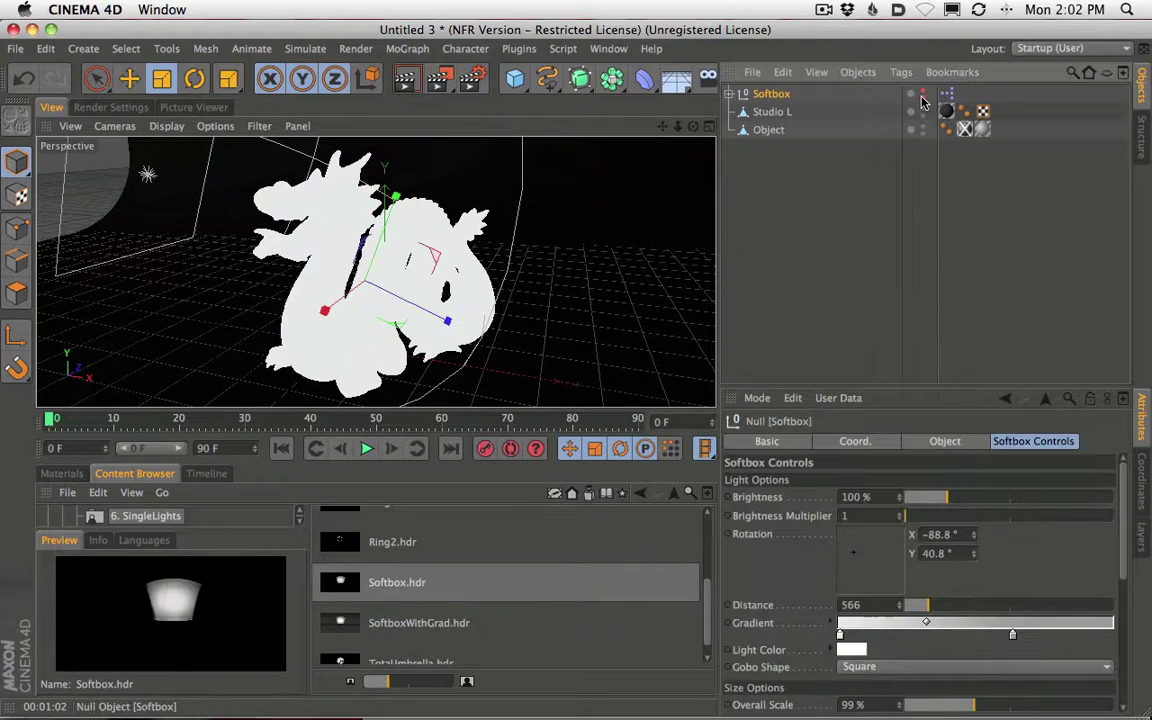
left_click(405, 84)
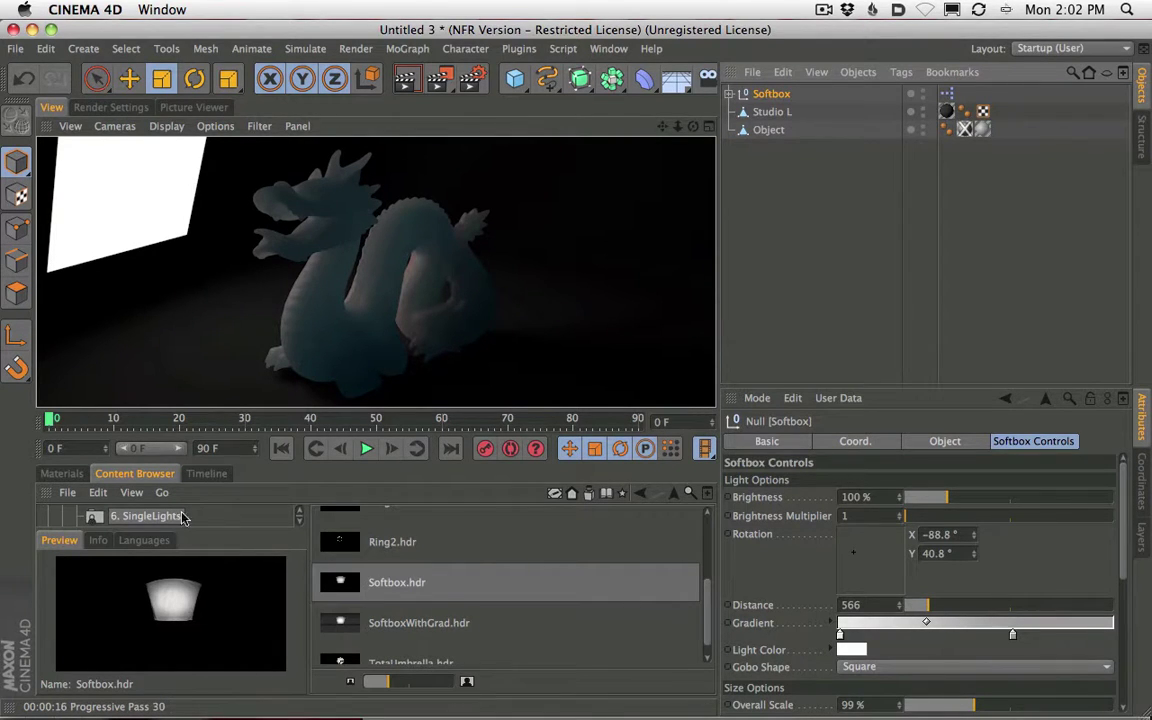
Enable the Color channel of the Mat material.
left_click(62, 474)
double_click(145, 530)
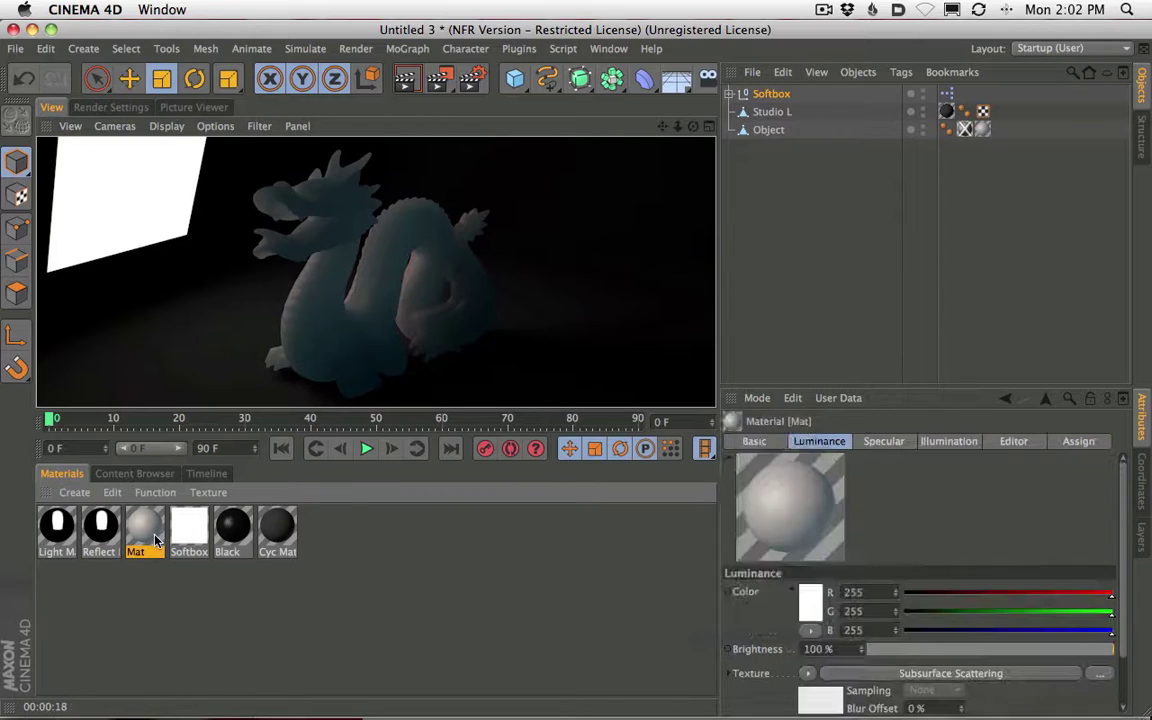
left_click(293, 313)
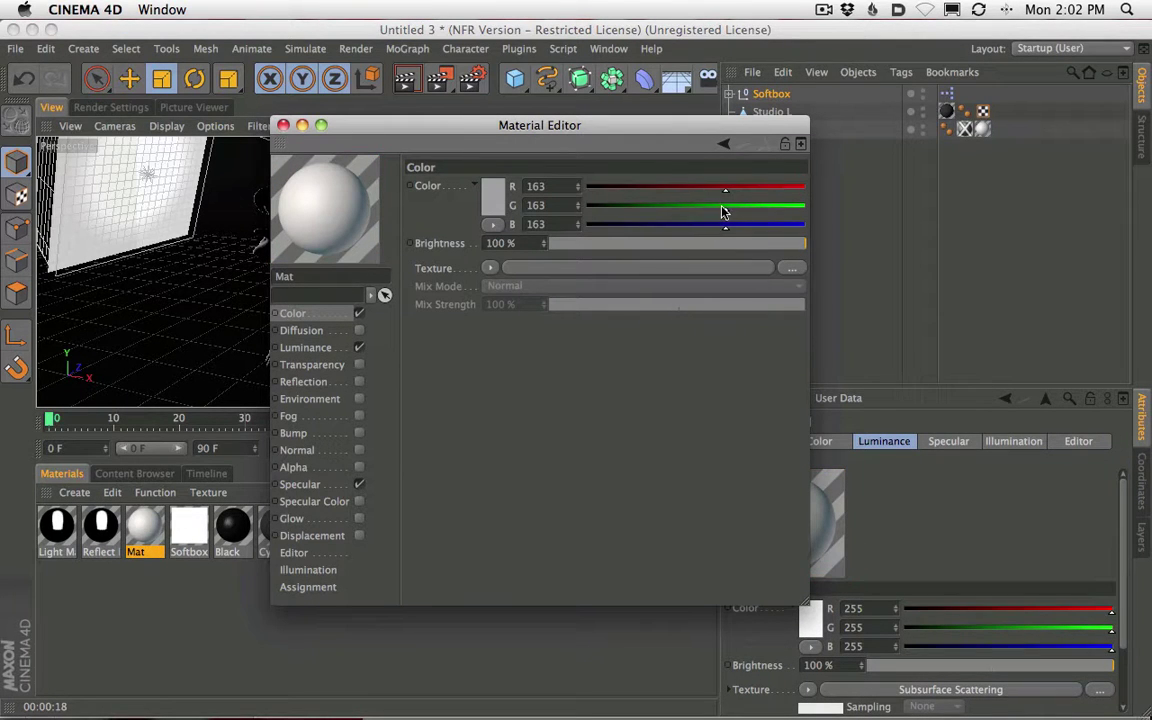
Change the Mat material's Color channel to a blue with RGB 78, 80, 163.
left_click(656, 206)
left_click(654, 188)
left_click_drag(690, 127, 968, 111)
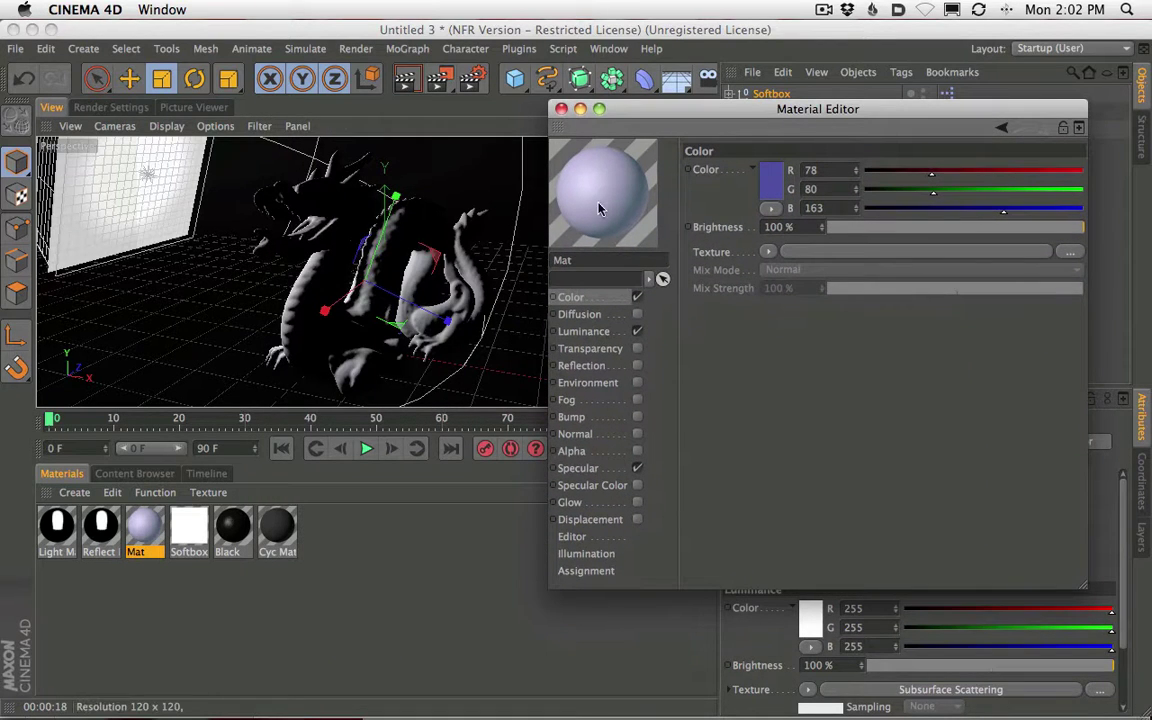
Set the Subsurface Scattering shader's color in Mat's Luminance channel to RGB 93, 96, 156 and render the dragon.
left_click(583, 331)
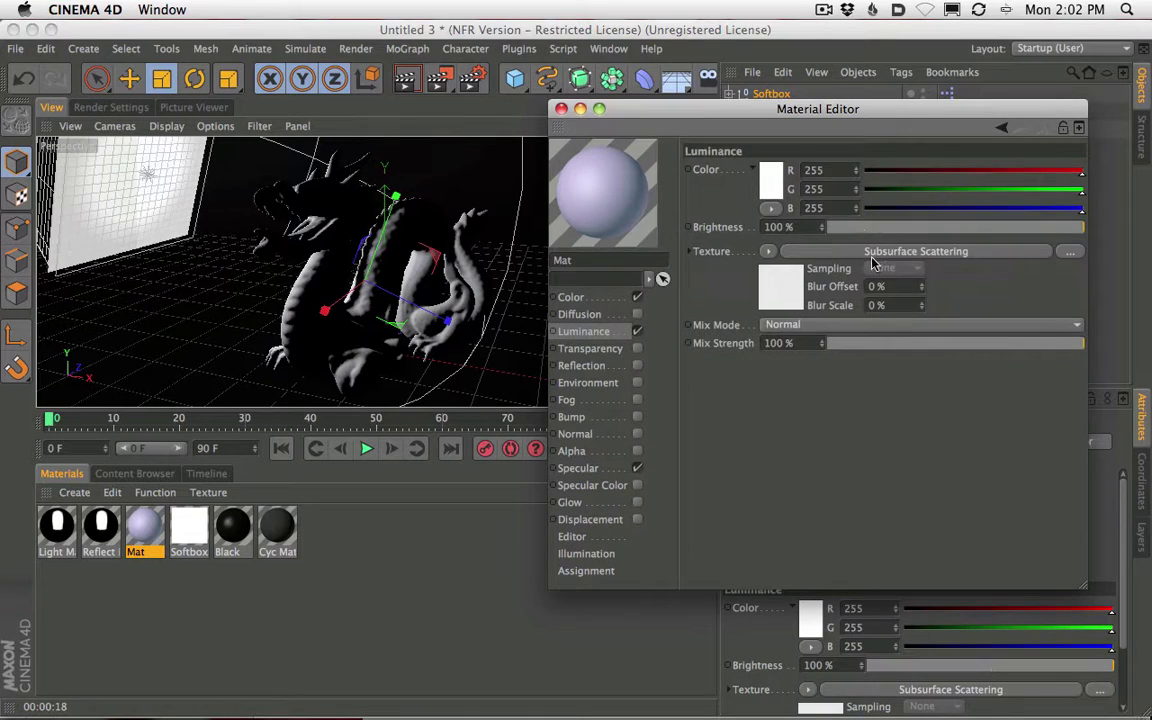
left_click(873, 254)
left_click_drag(931, 338, 1000, 369)
left_click(948, 322)
left_click(1007, 361)
left_click(405, 79)
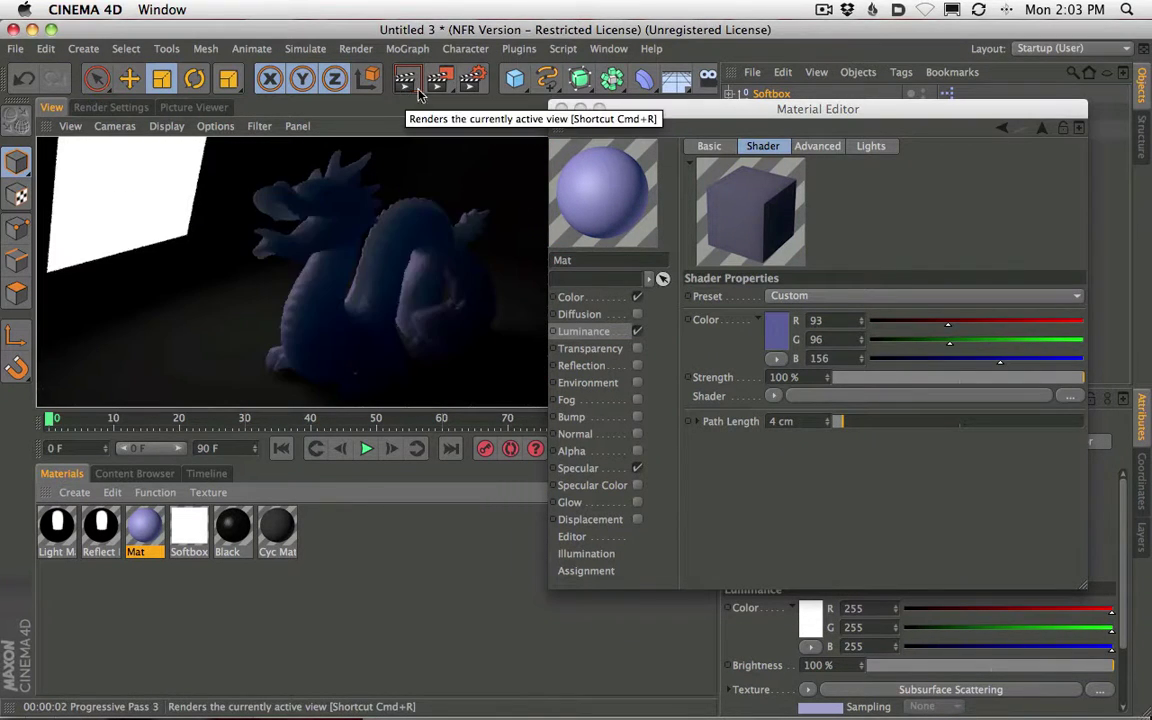
left_click_drag(712, 116, 787, 325)
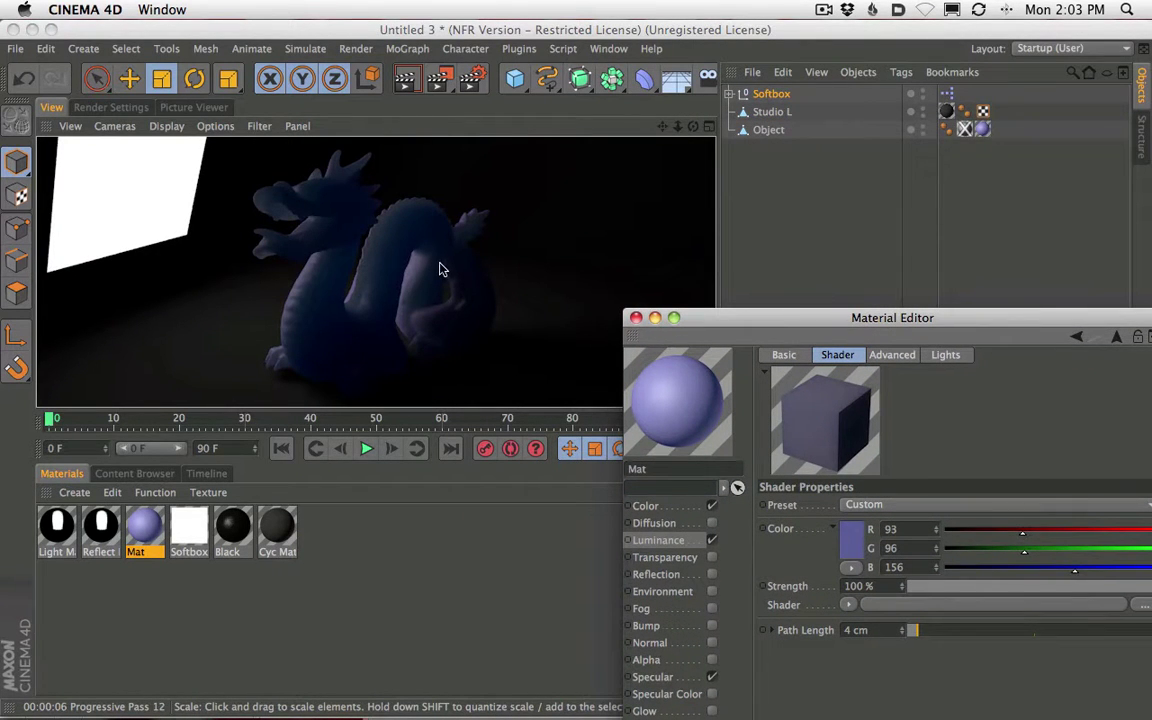
left_click_drag(690, 317, 573, 92)
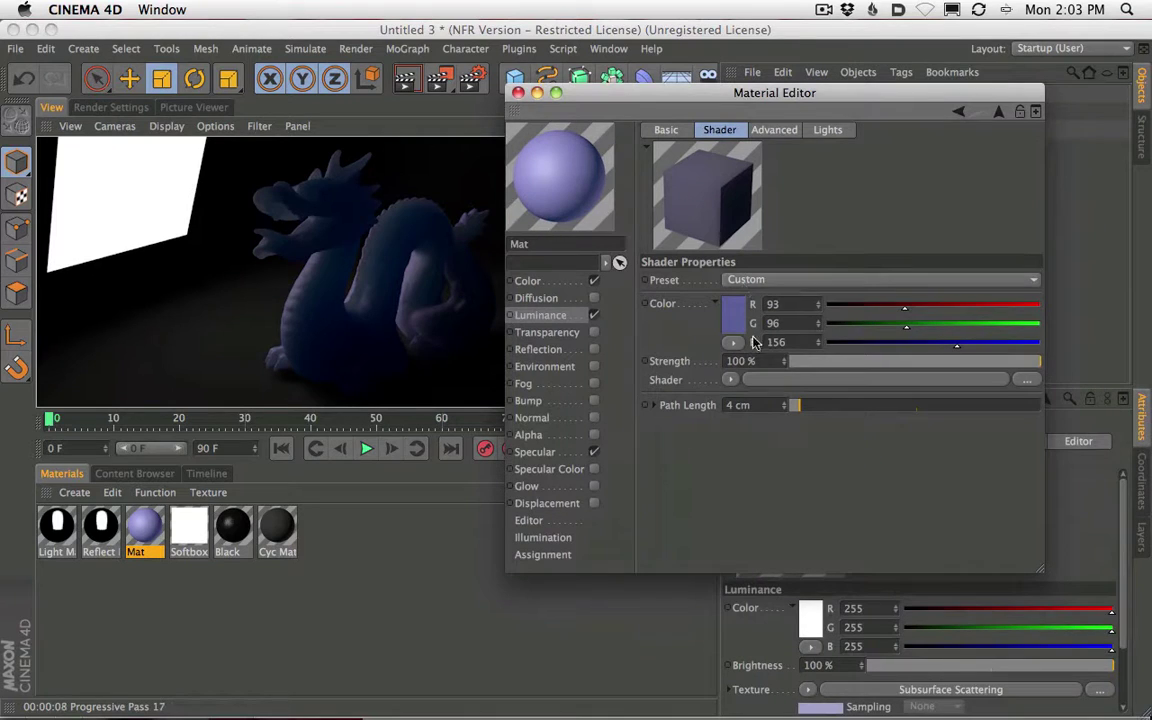
left_click(545, 318)
left_click(820, 234)
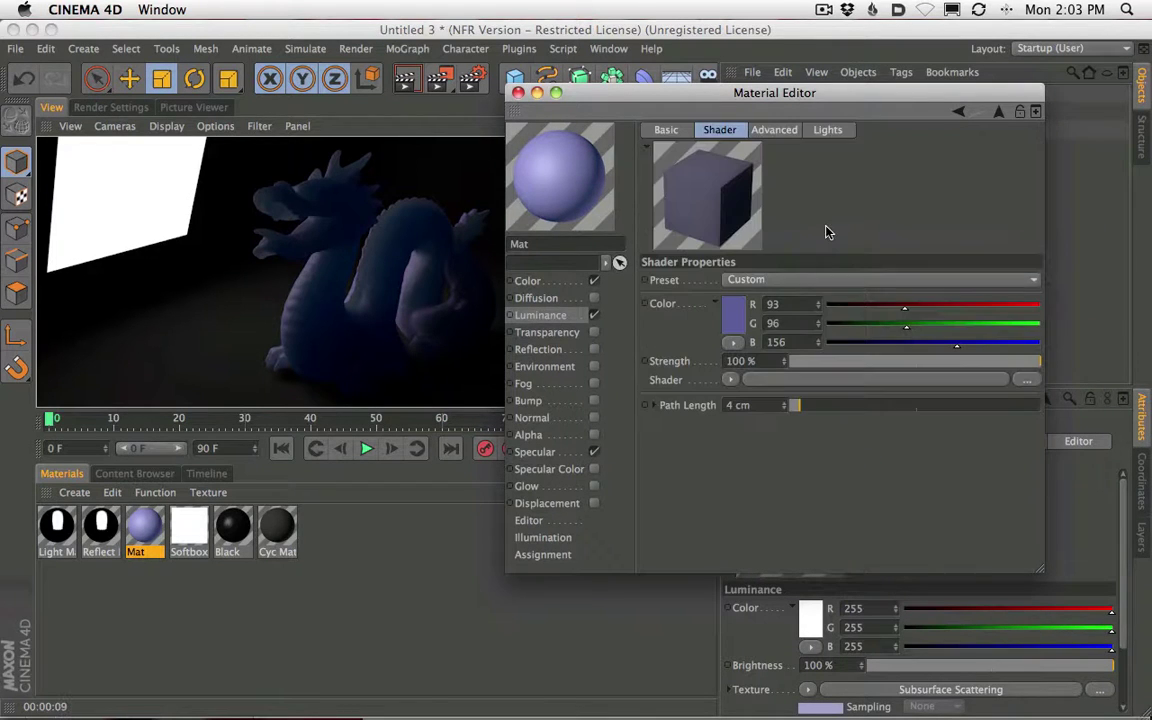
Set the Subsurface Scattering shader's Path Length to 2 cm and render the dragon again.
left_click(740, 405)
type("2")
key("Return")
left_click(418, 84)
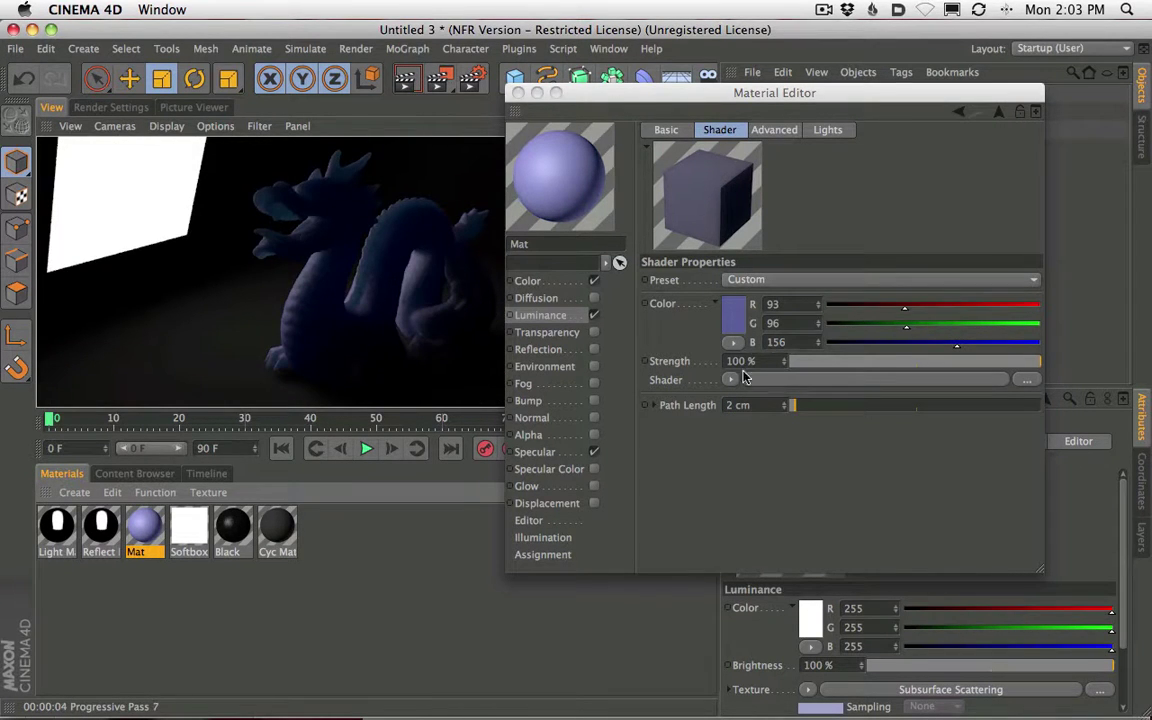
Set the Path Length's Red component to 444% and Blue to 172%, and render the dragon with these values.
left_click(651, 405)
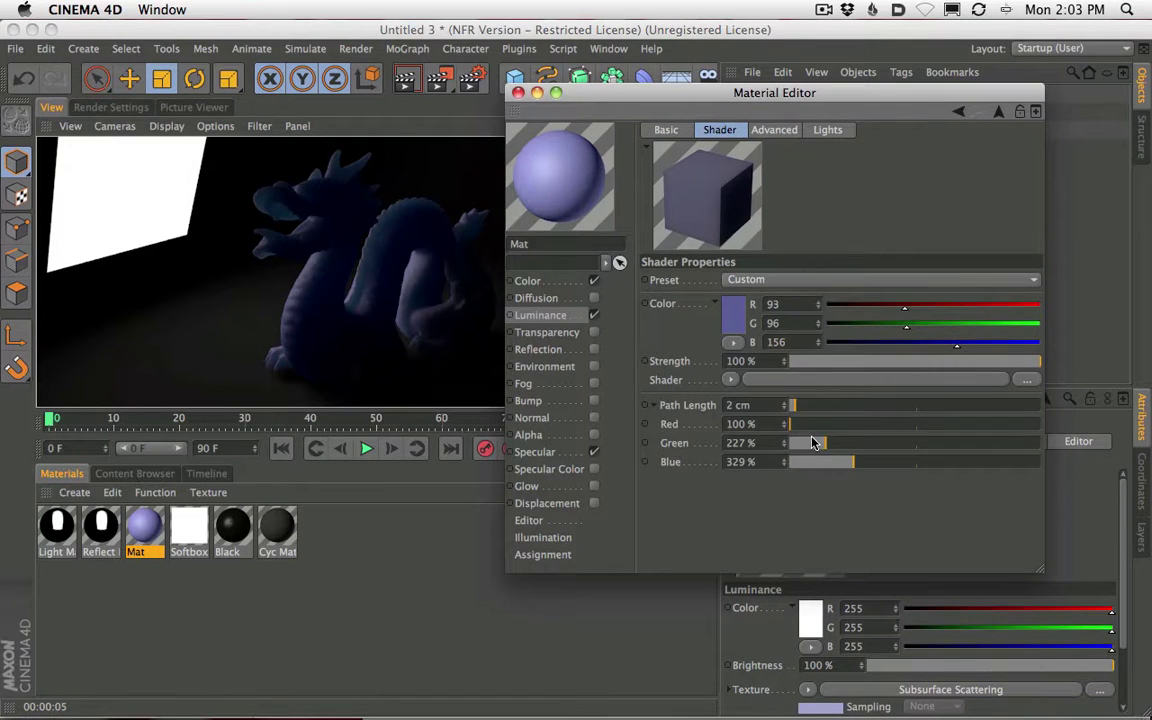
left_click_drag(811, 430, 866, 430)
left_click(815, 462)
left_click_drag(815, 462, 807, 462)
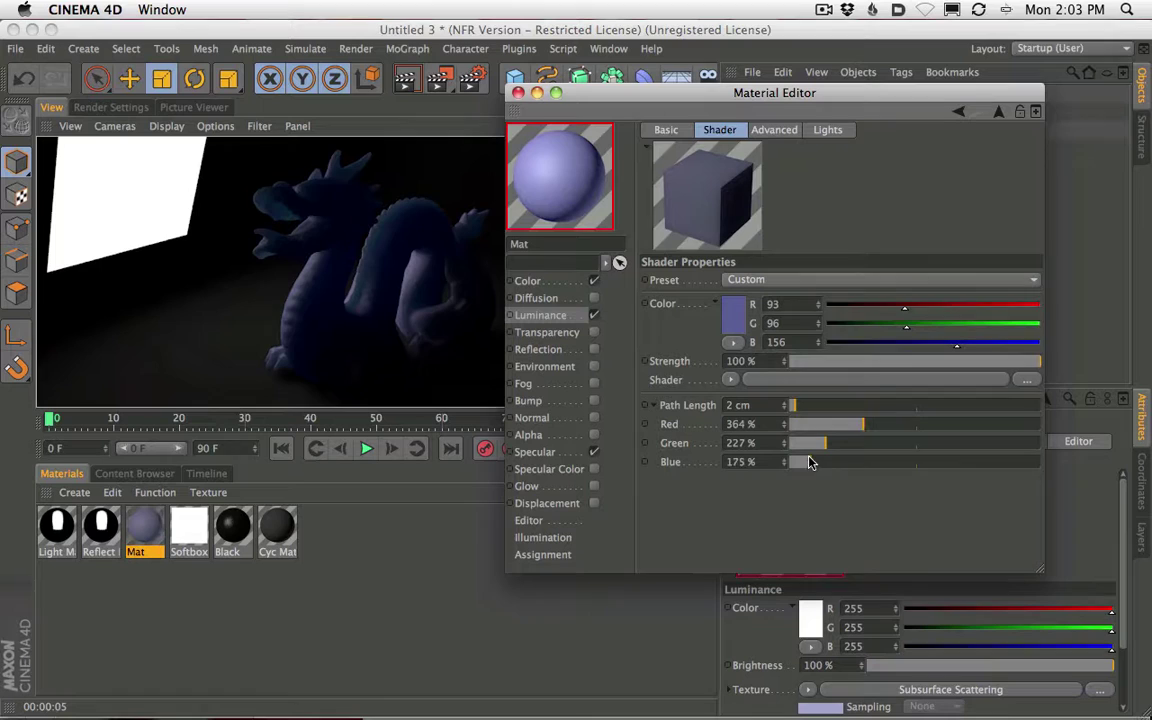
left_click(408, 86)
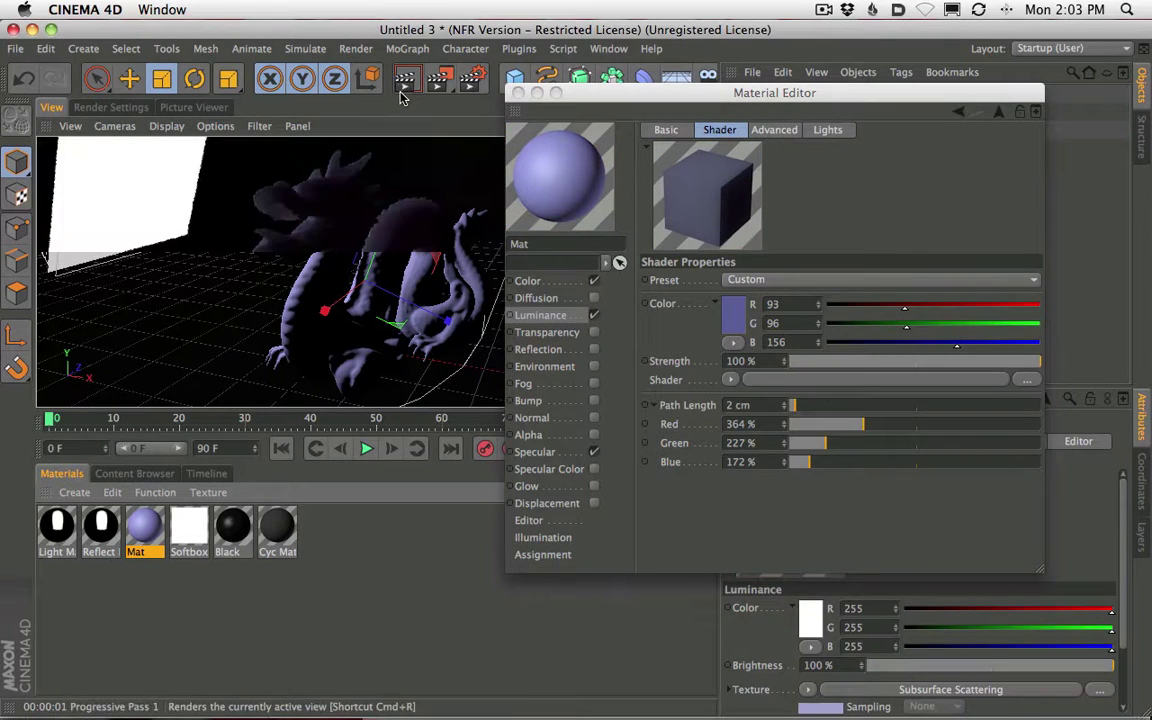
left_click_drag(864, 424, 892, 432)
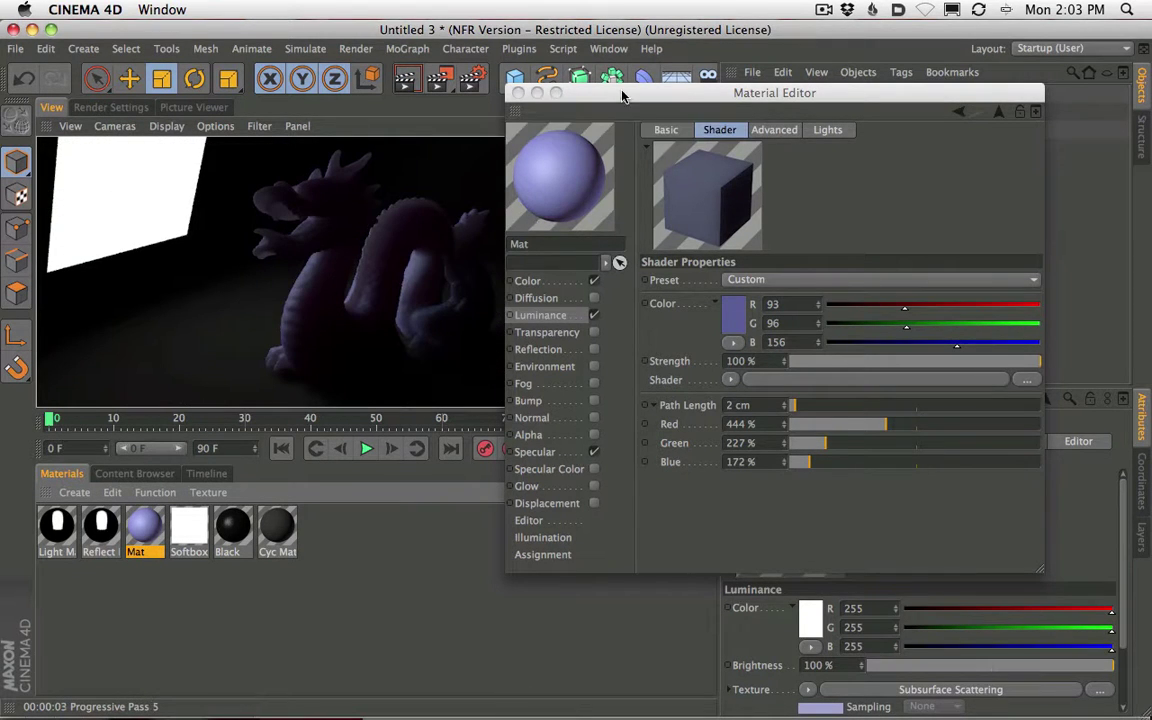
left_click_drag(620, 92, 812, 358)
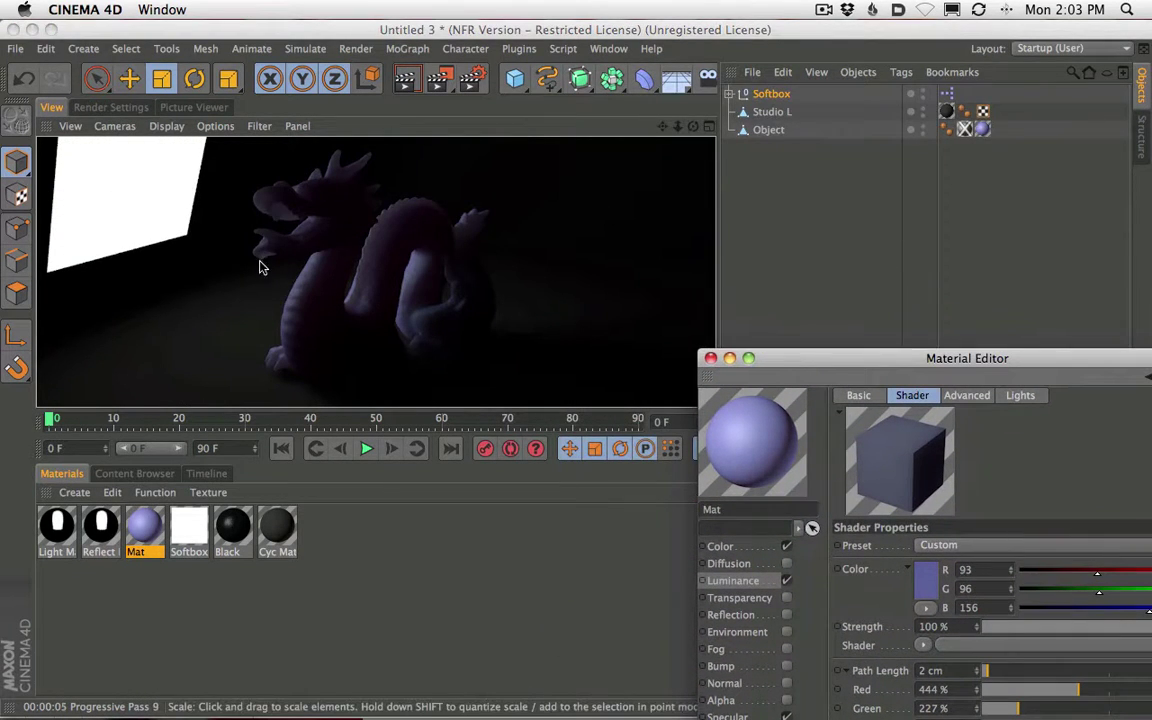
Close the material settings, raise the Softbox's Brightness to 144%, and render the dragon.
left_click(771, 111)
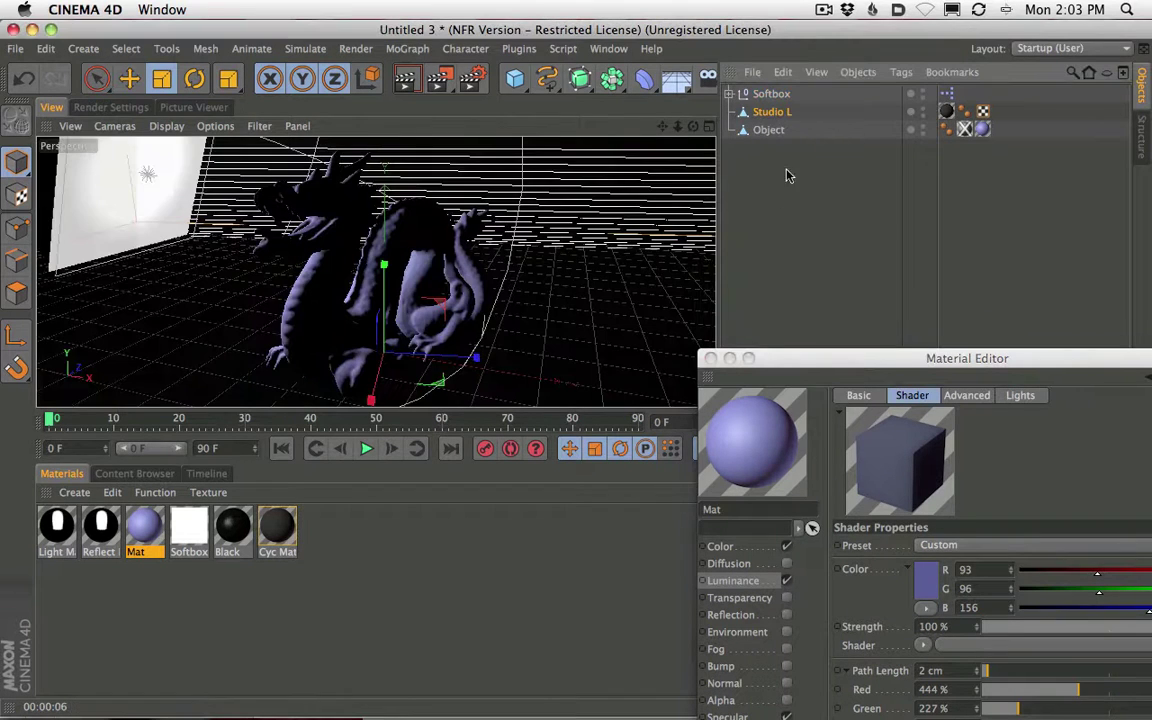
left_click(770, 93)
left_click(710, 358)
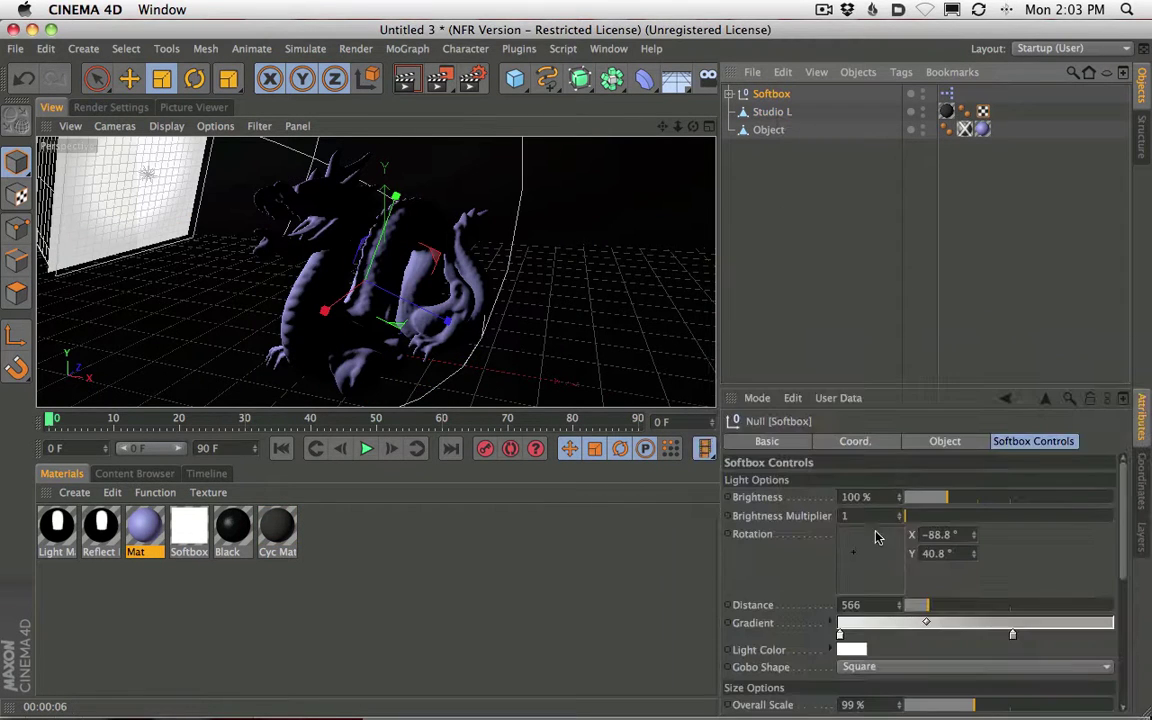
left_click_drag(959, 498, 965, 497)
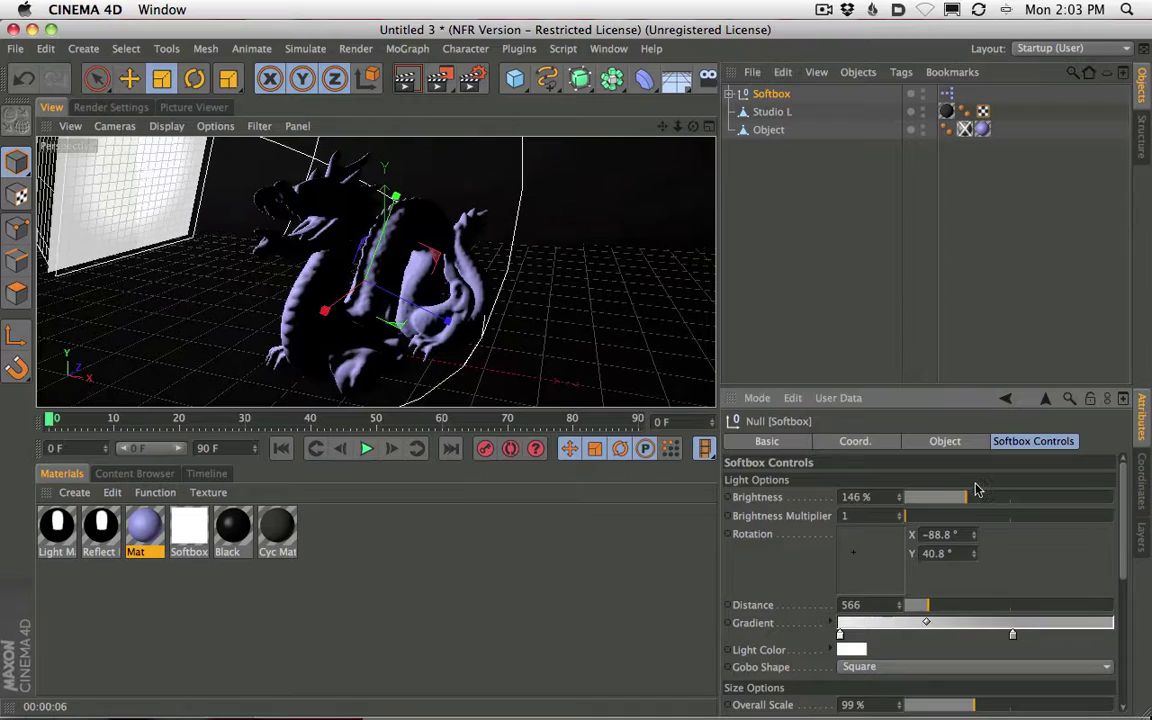
left_click(406, 82)
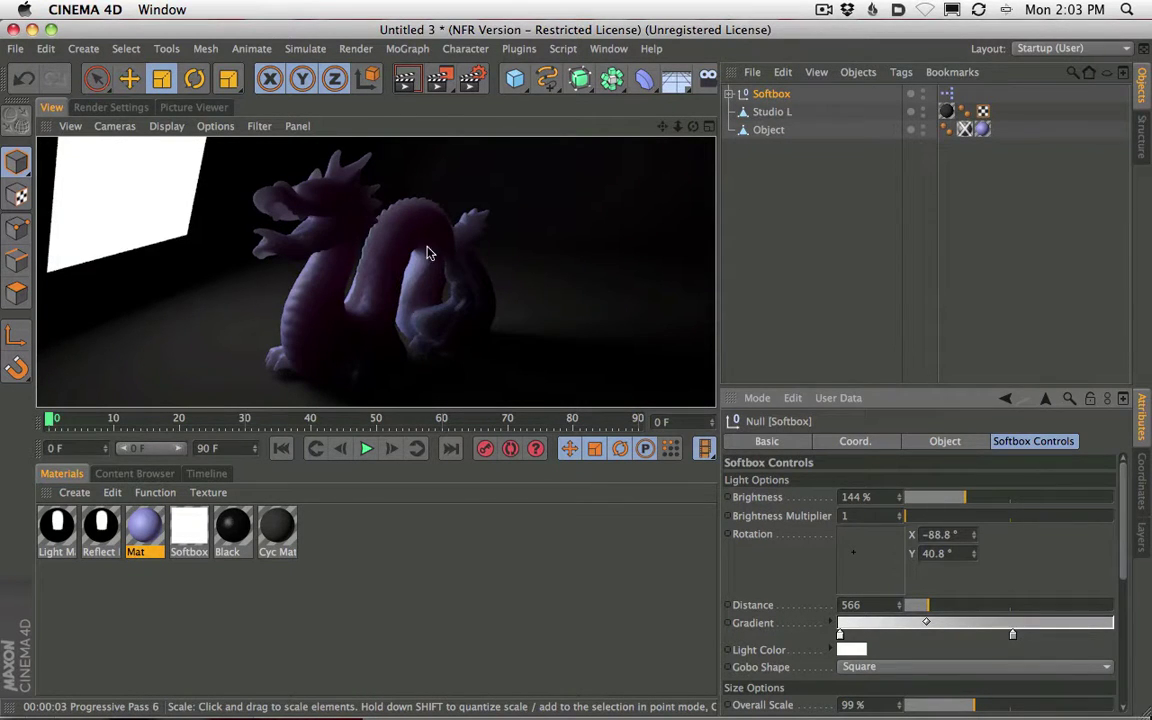
Duplicate the Softbox, rotate the copy to X 88.8° and Y 31.2°, and render with both lights.
key("super+c")
key("super+v")
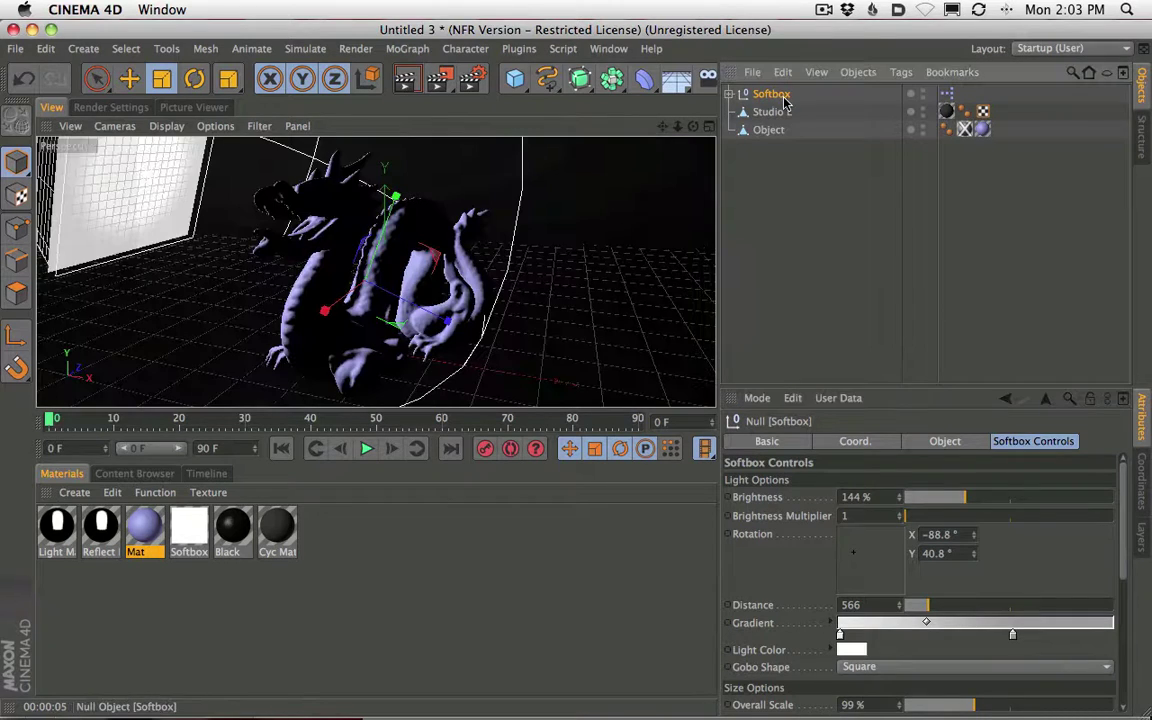
left_click_drag(880, 548, 891, 557)
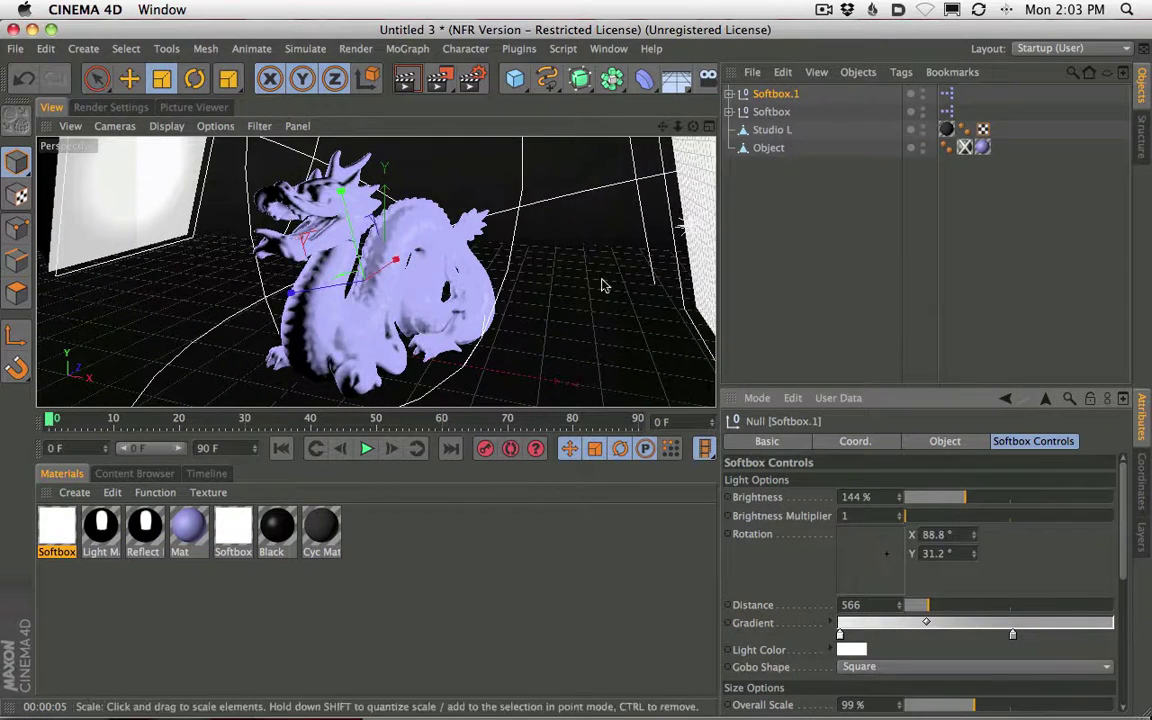
left_click(406, 84)
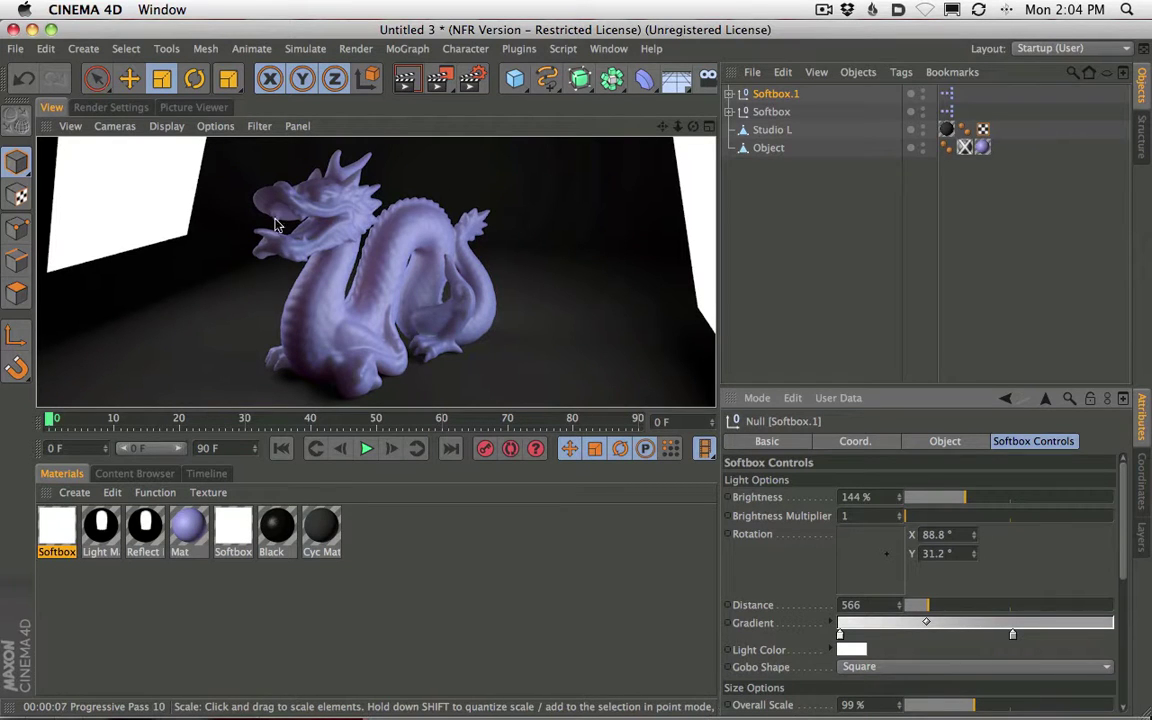
Switch Mat's Luminance channel off and back on for comparison, and disable its Specular channel for a new render.
double_click(190, 530)
left_click_drag(398, 133, 585, 145)
left_click(541, 357)
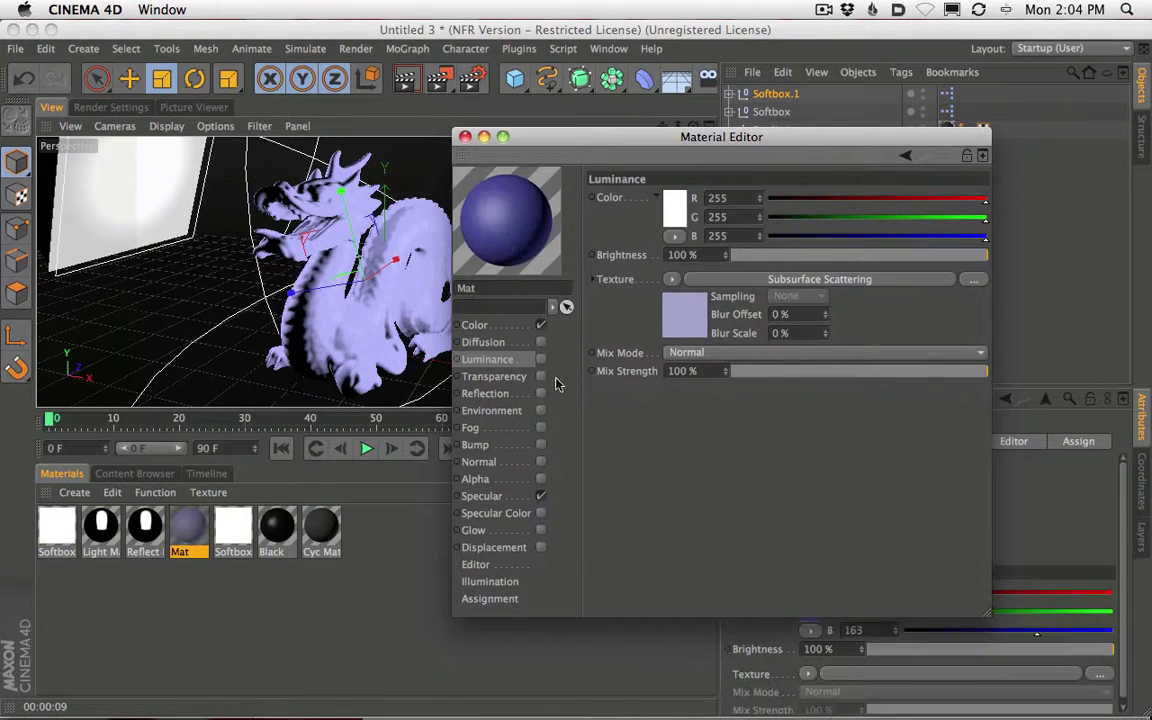
left_click(541, 359)
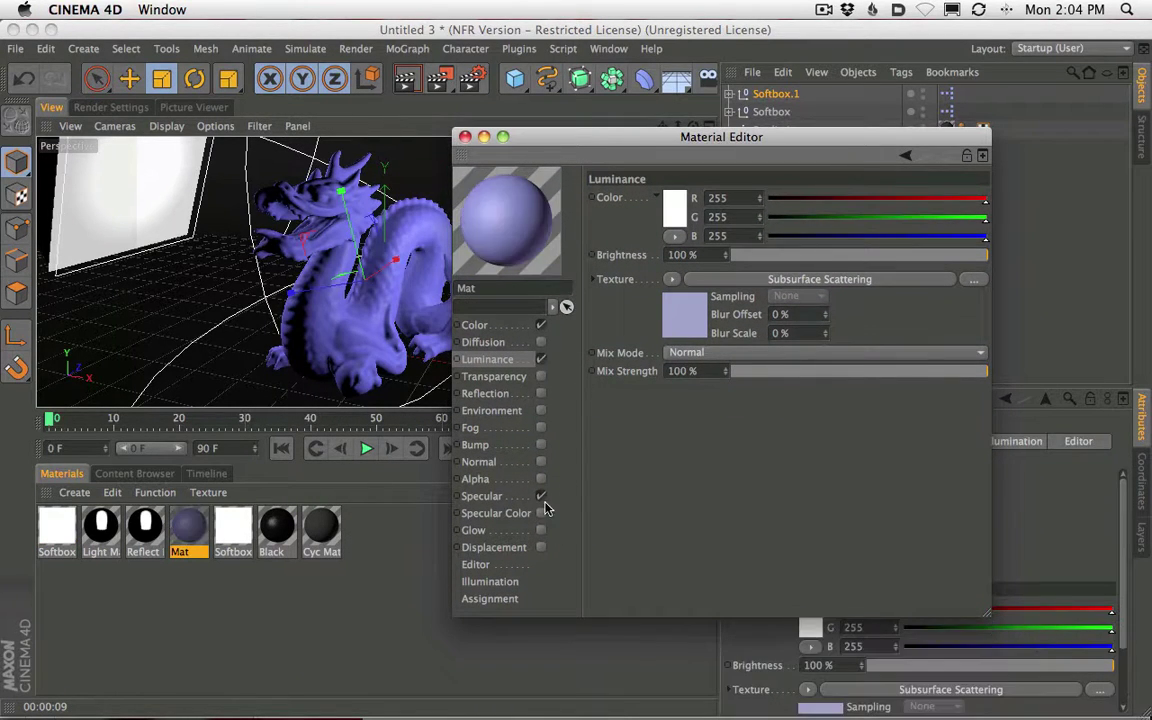
left_click(541, 496)
left_click_drag(577, 147, 650, 180)
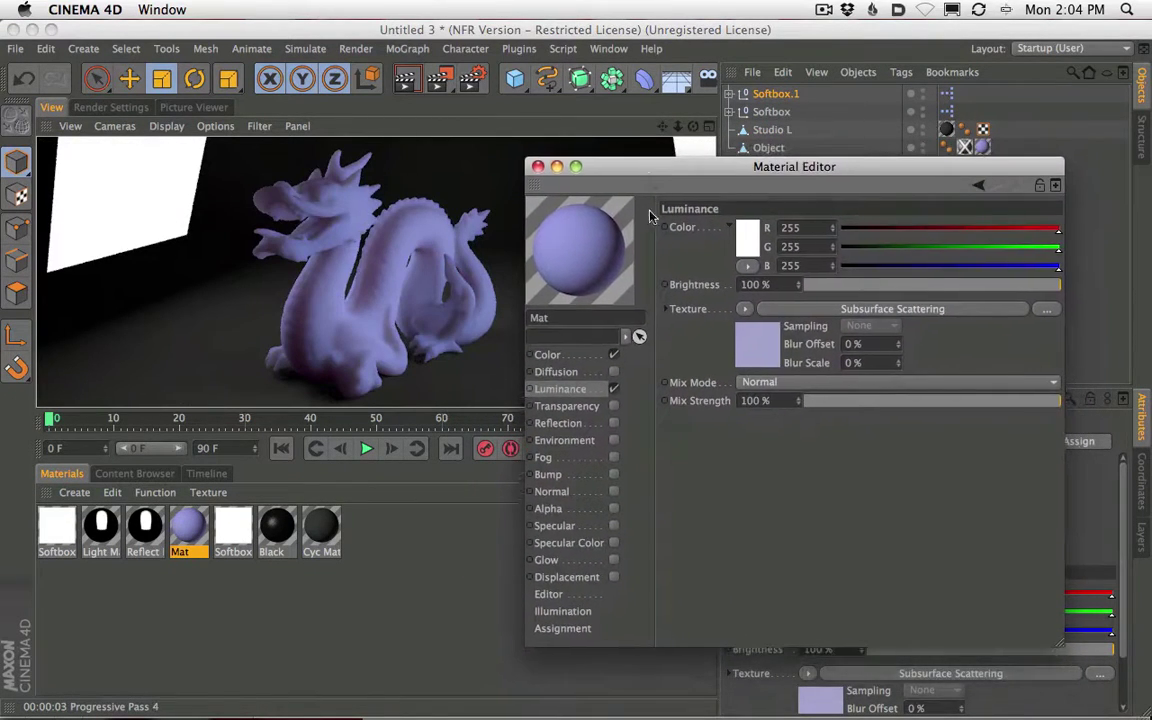
Enable Mat's Reflection channel with a Fresnel texture, 4% Brightness and 30% Mix Strength.
left_click(614, 423)
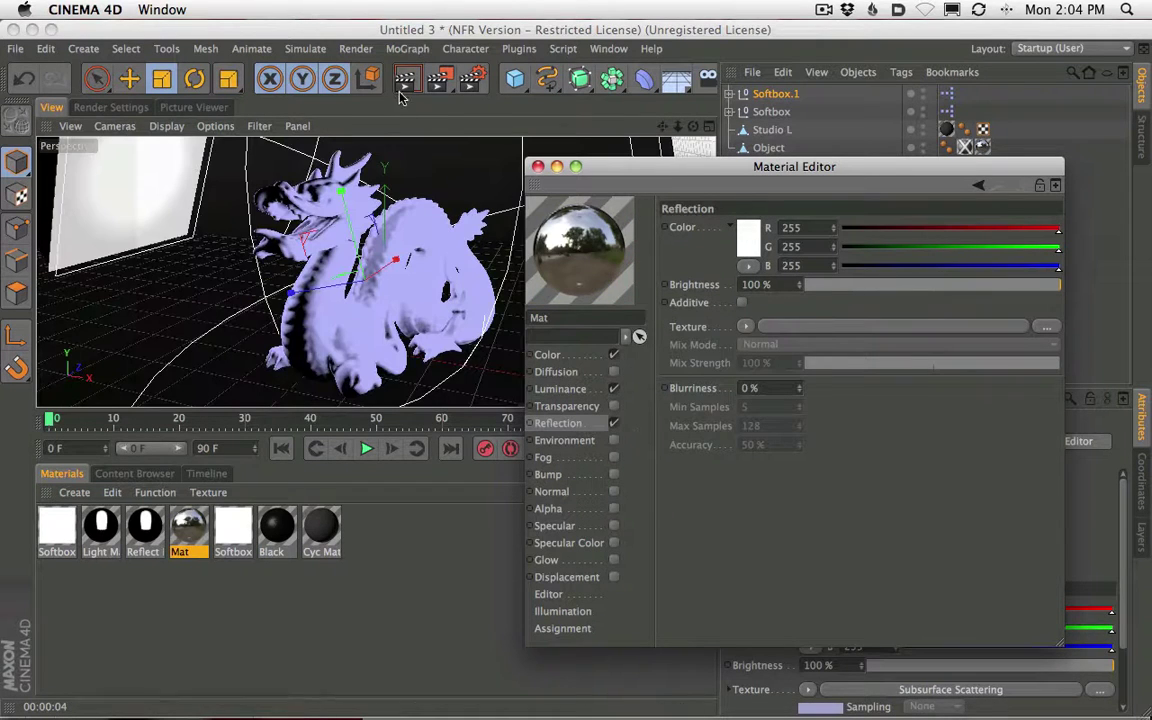
left_click_drag(630, 171, 630, 100)
left_click(745, 256)
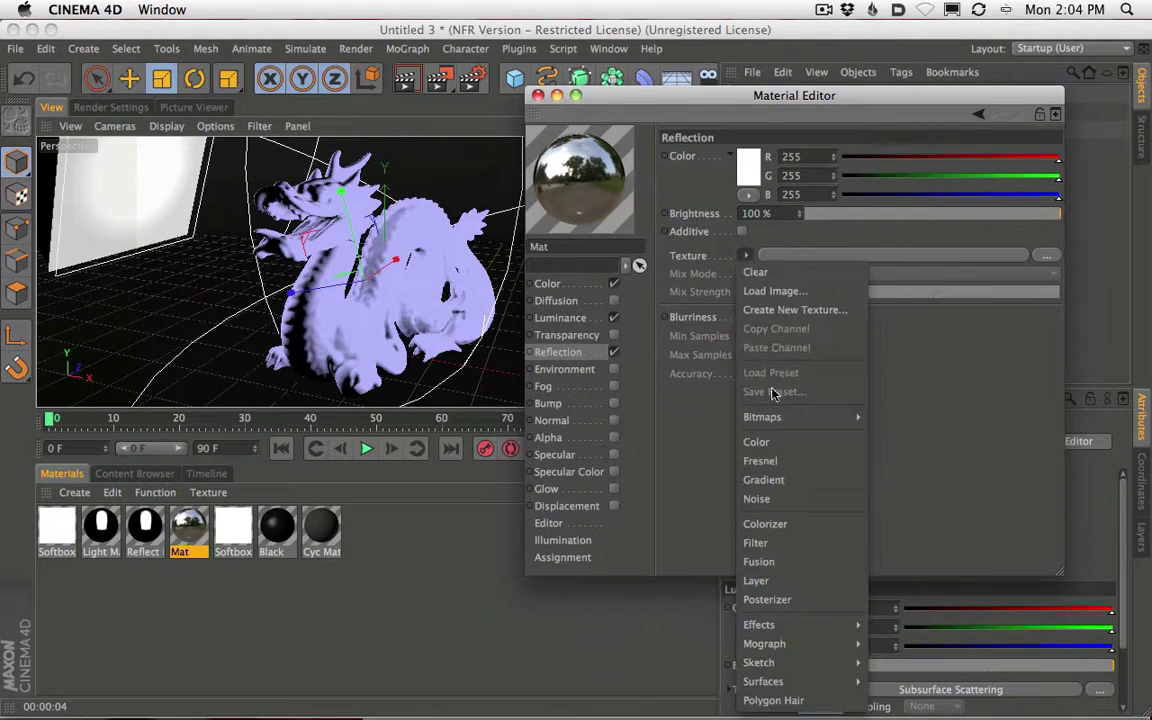
left_click(755, 463)
left_click(815, 216)
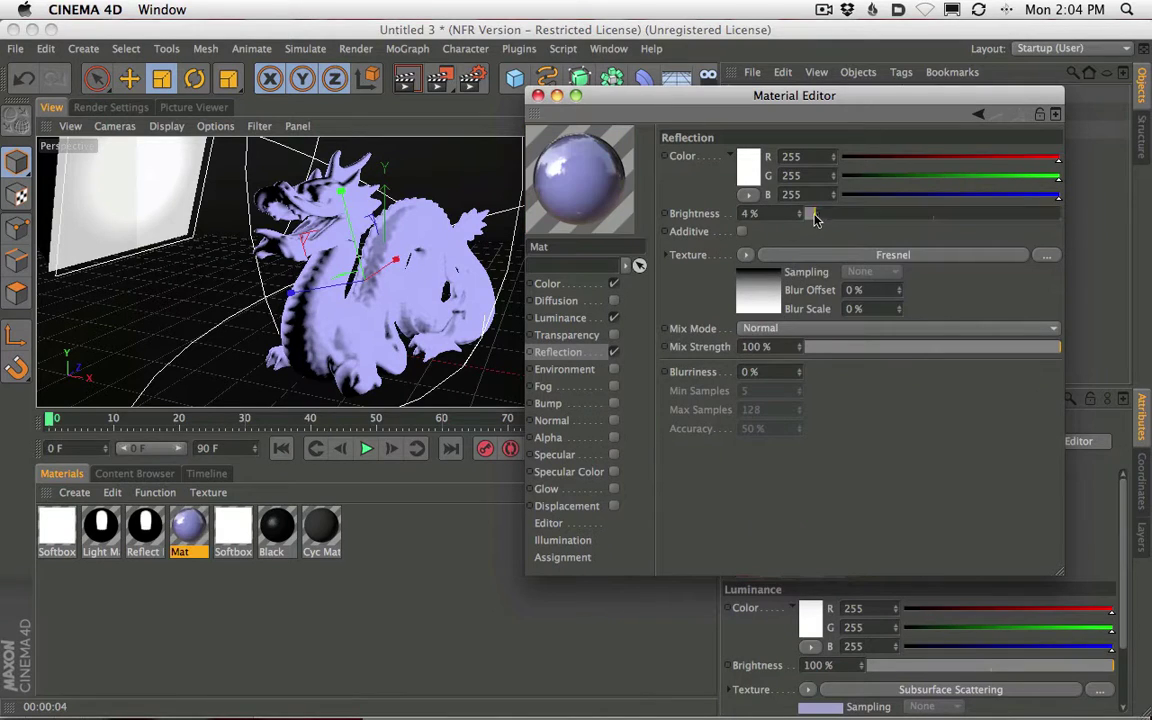
left_click(883, 349)
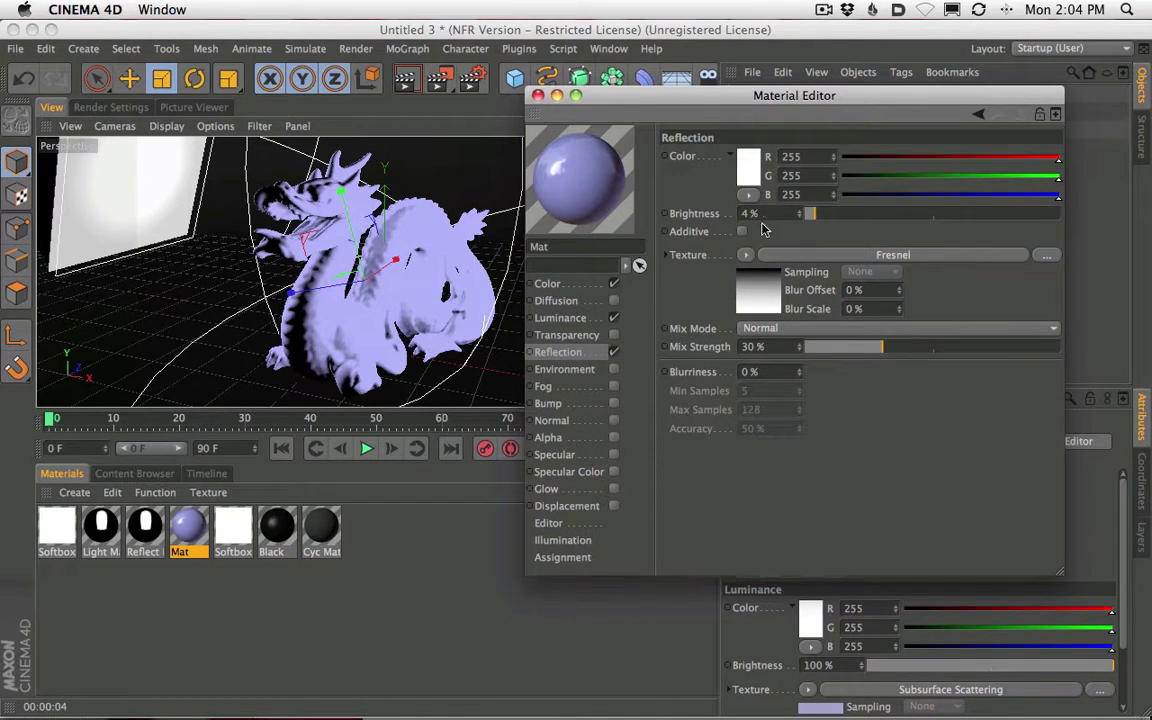
Fine-tune Mat's reflection to 4% Brightness and 17% Mix Strength, and render the dragon.
mouse_move(810, 214)
left_mouse_down()
mouse_move(926, 214)
mouse_move(812, 215)
left_mouse_up()
left_click_drag(882, 350, 869, 349)
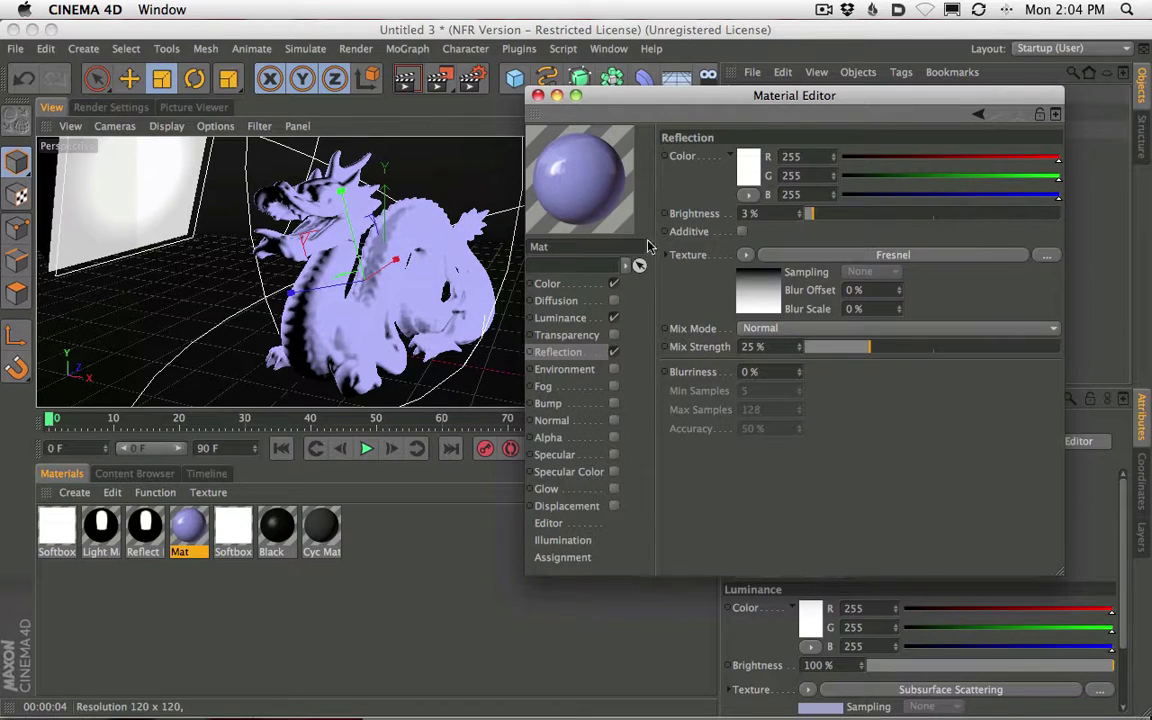
left_click_drag(868, 347, 843, 347)
left_click_drag(810, 214, 813, 219)
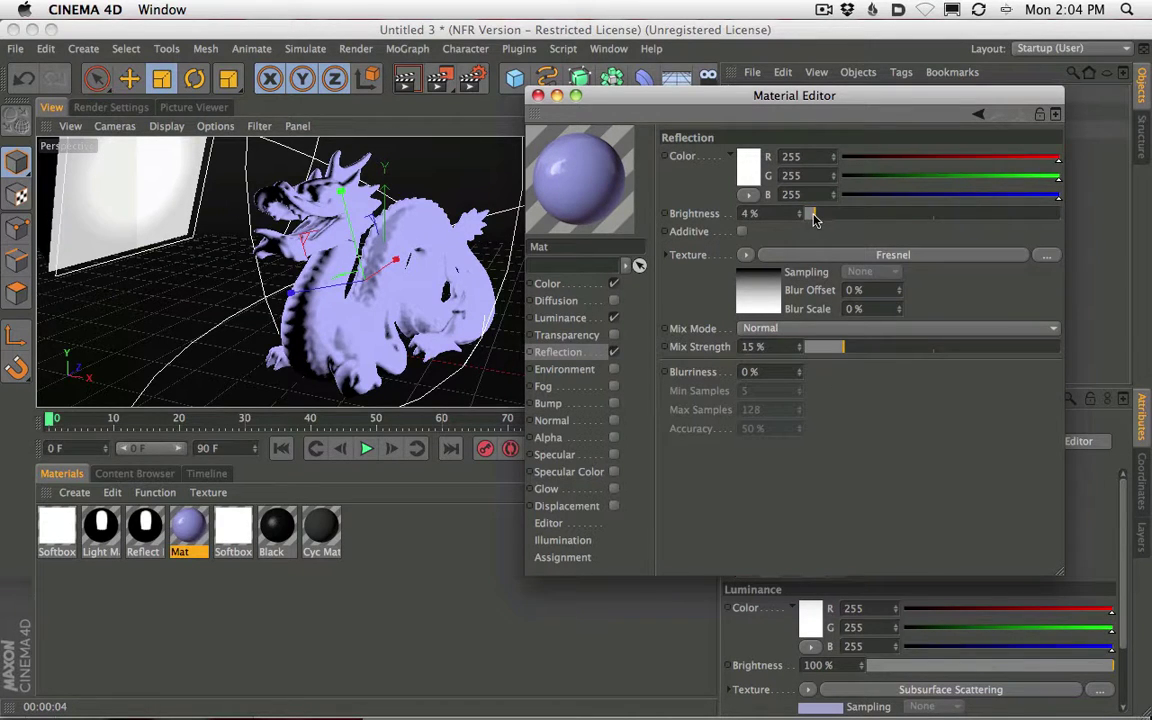
left_click_drag(843, 347, 848, 347)
left_click_drag(649, 103, 686, 87)
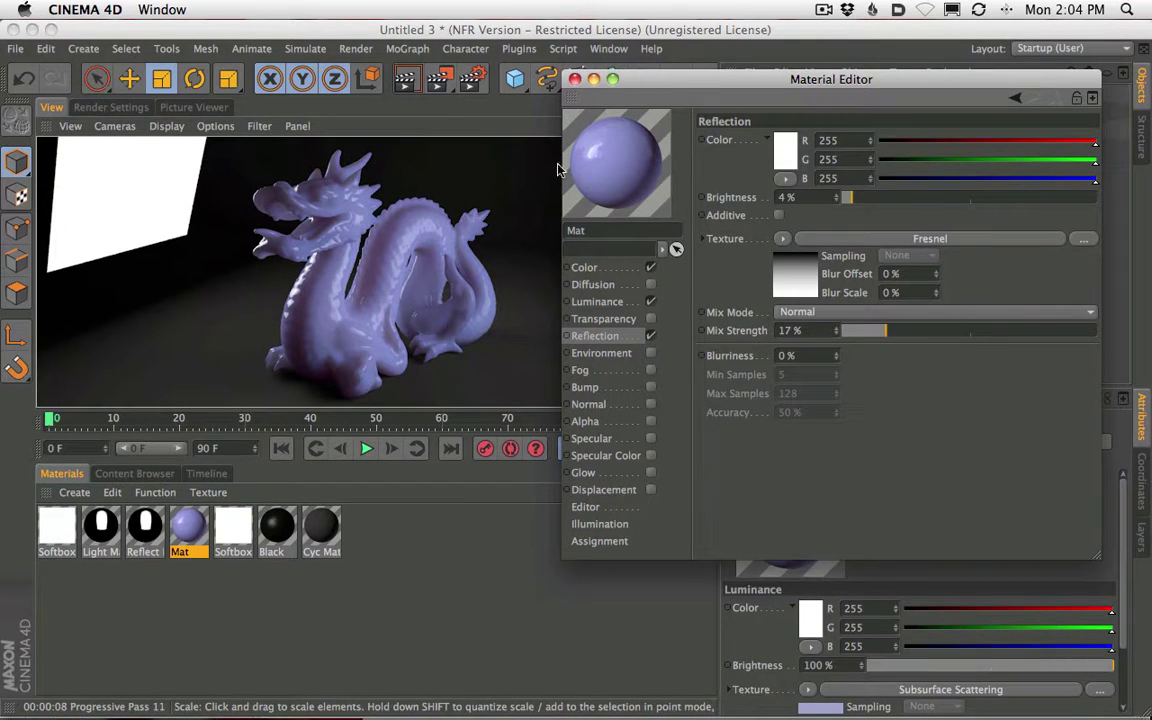
Set the reflection's Blurriness to 15% and render the dragon to inspect the softened highlights.
left_click_drag(605, 79, 591, 61)
left_click(797, 338)
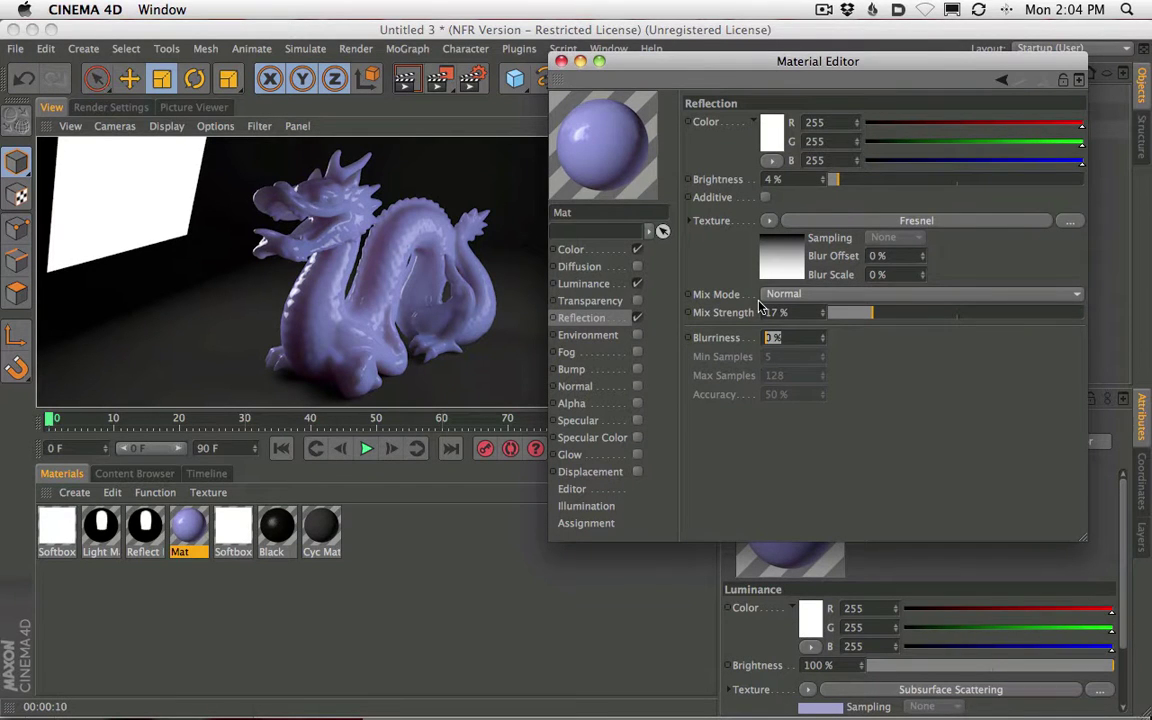
key("Return")
left_click(406, 31)
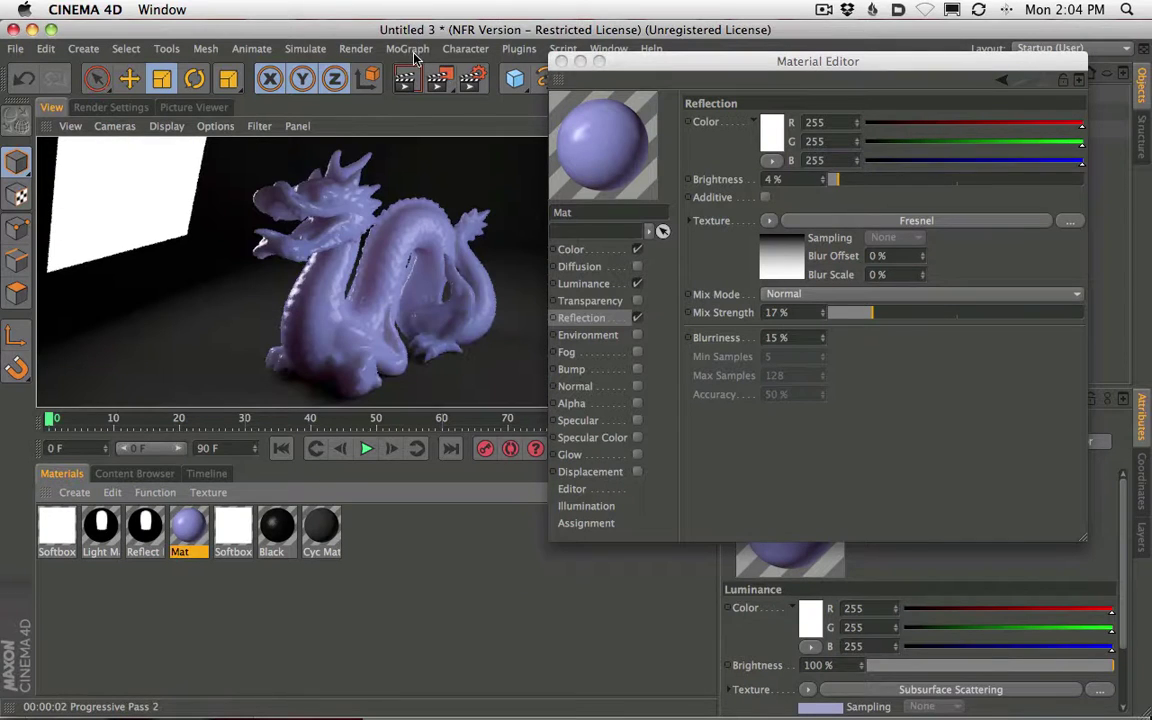
left_click_drag(592, 60, 733, 208)
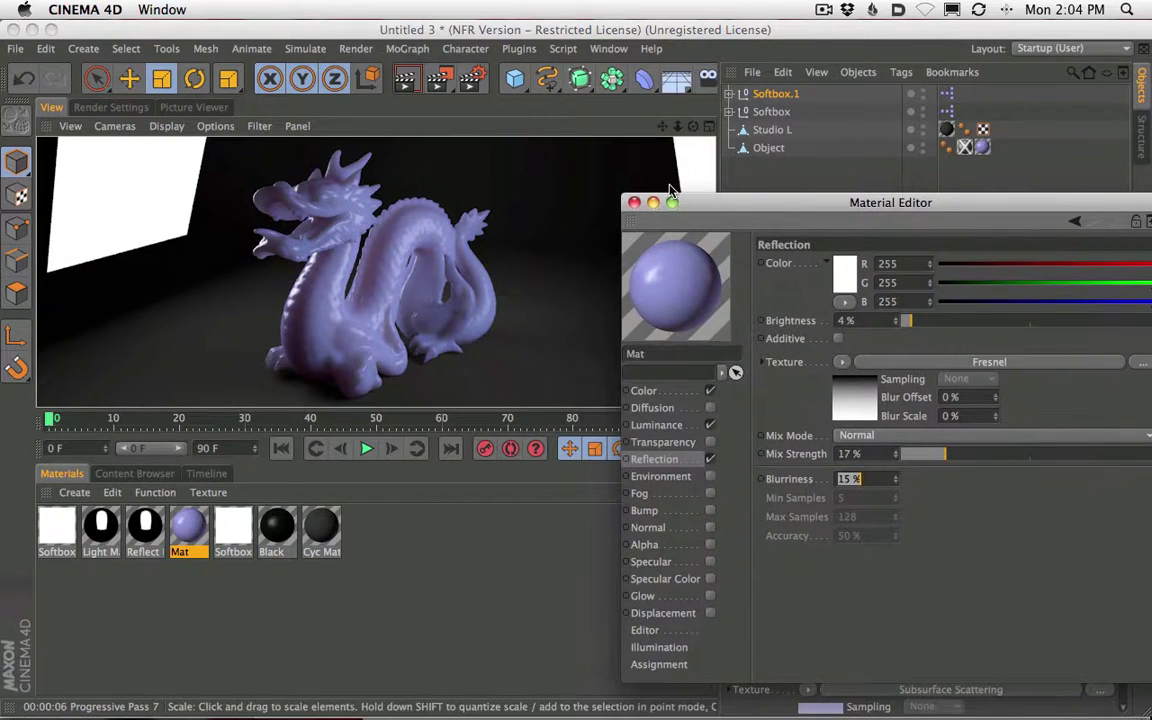
left_click_drag(668, 196, 625, 112)
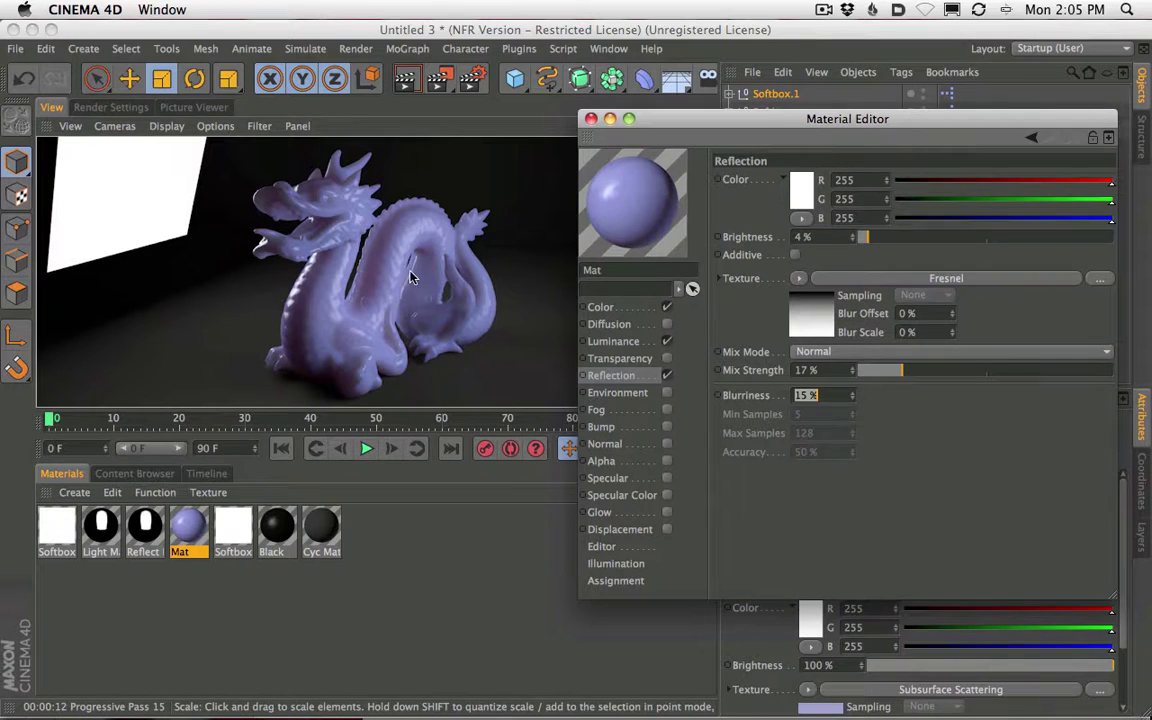
Switch the renderer to Standard in the render settings and return to the perspective view.
left_click(100, 107)
left_click(133, 145)
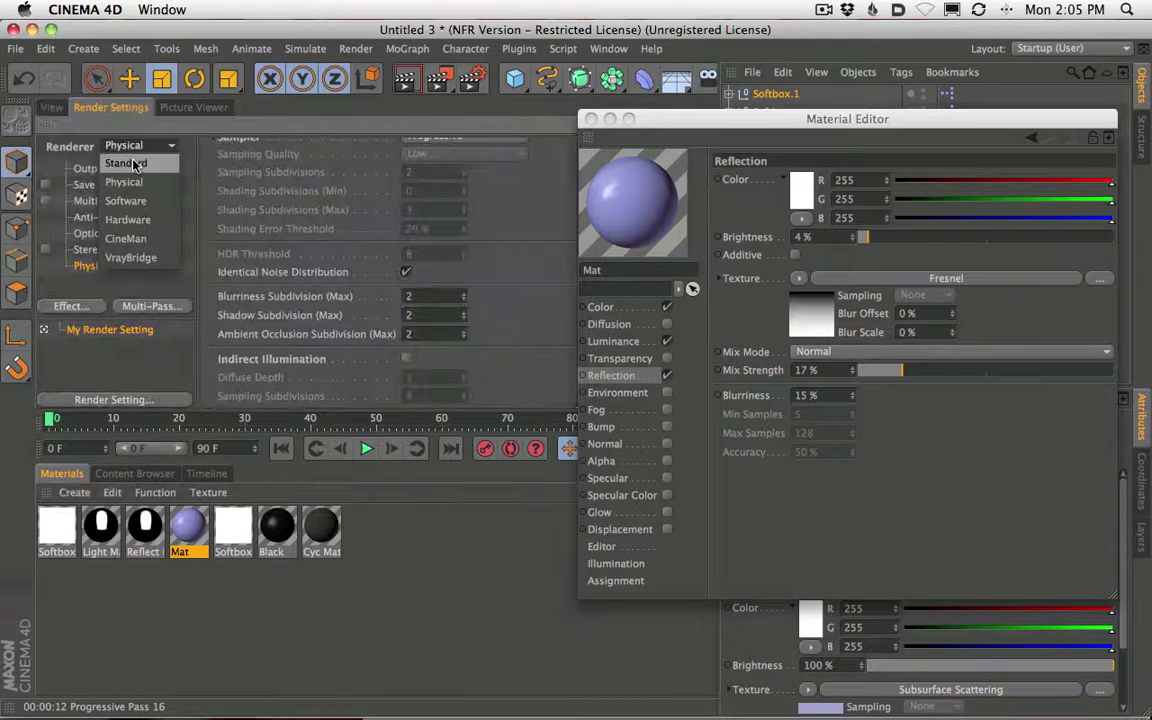
left_click(125, 141)
left_click(52, 107)
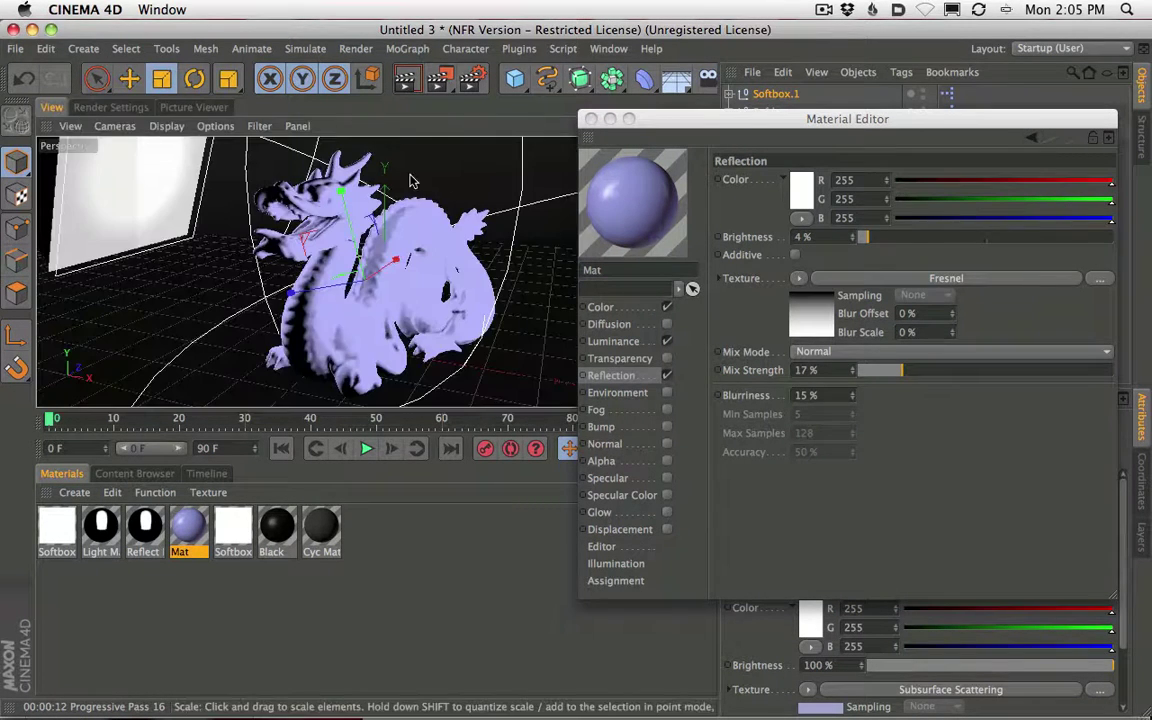
Set the Mat material's reflection Blurriness to 30% and render the dragon in the perspective view.
left_click_drag(695, 130, 682, 103)
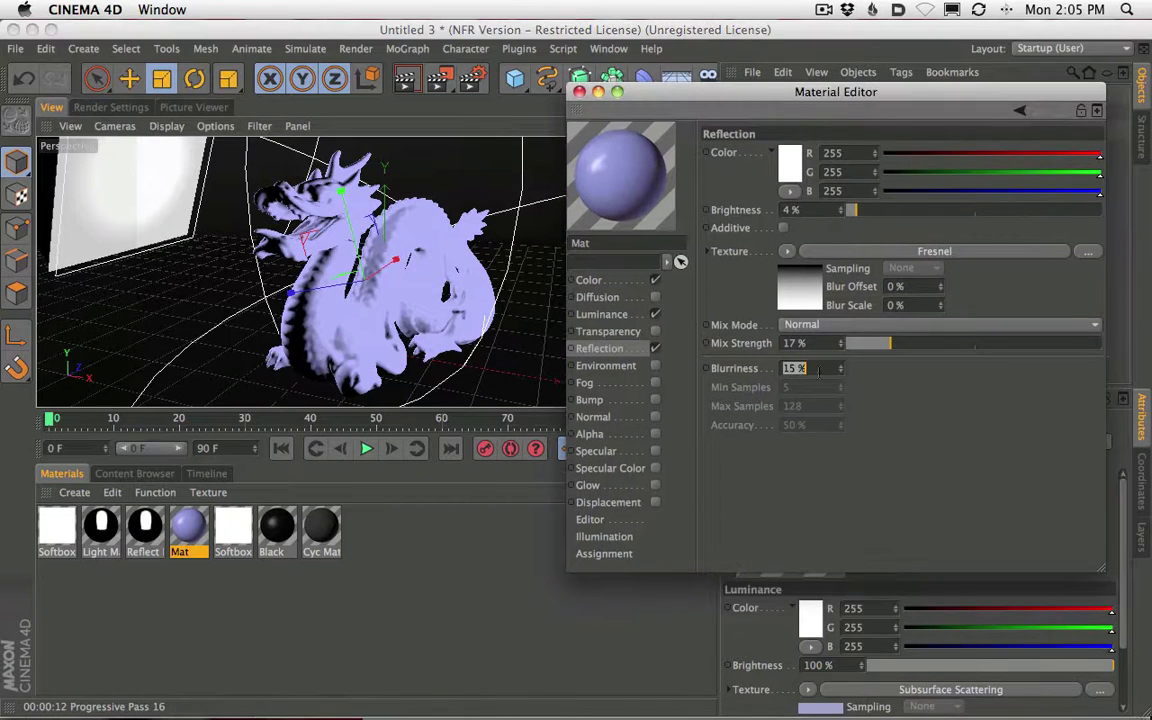
type("20")
left_click(412, 76)
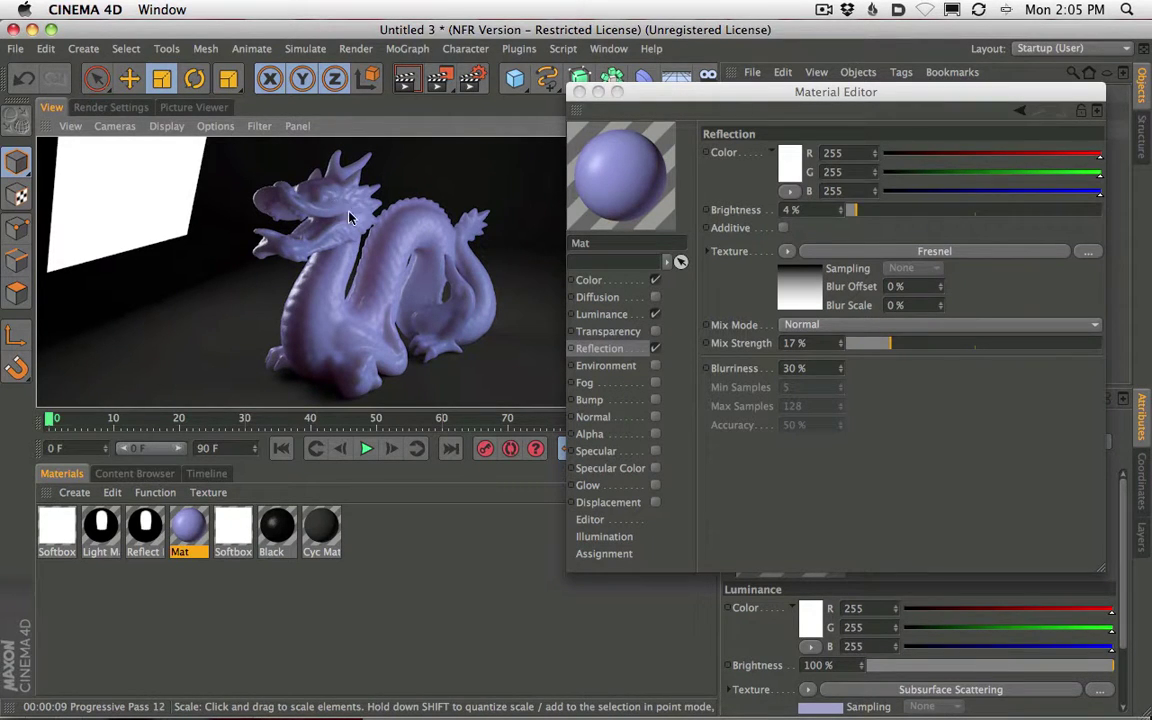
left_click_drag(674, 102, 679, 210)
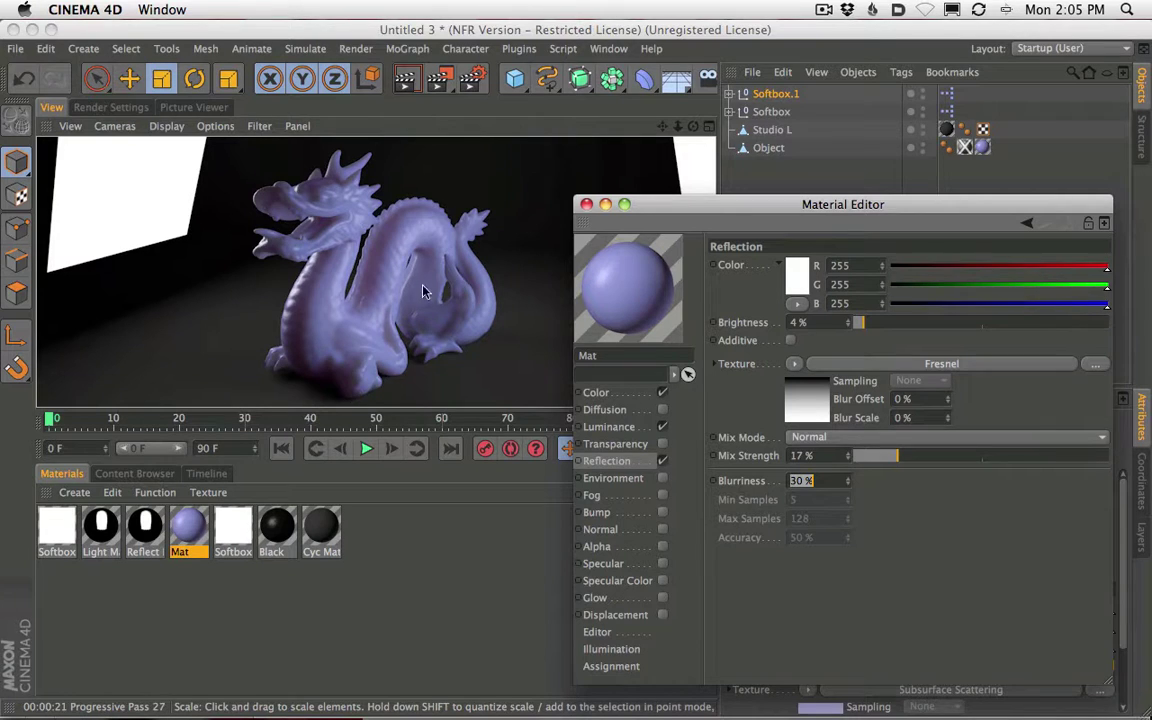
Add the Ambient Occlusion effect in the render settings and render the dragon in the perspective view.
left_click(111, 107)
left_click(72, 306)
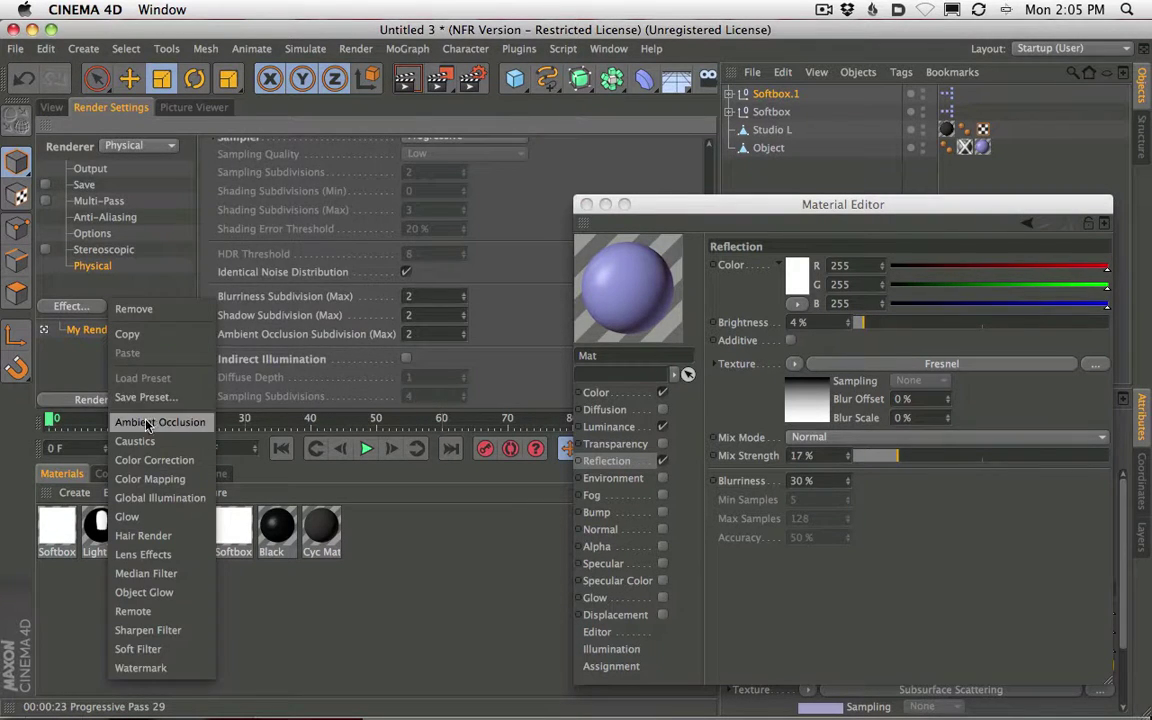
left_click(130, 421)
left_click(403, 80)
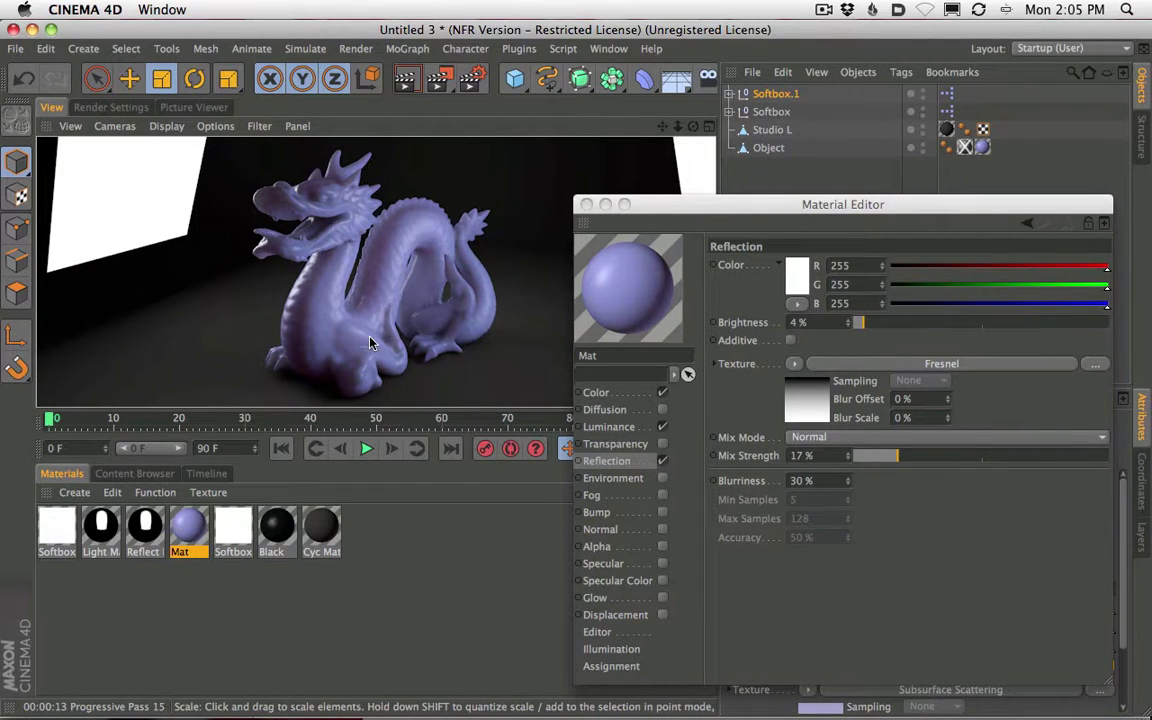
Raise the blue value to 207 in the color of Mat's Subsurface Scattering luminance shader.
left_click_drag(598, 204, 635, 38)
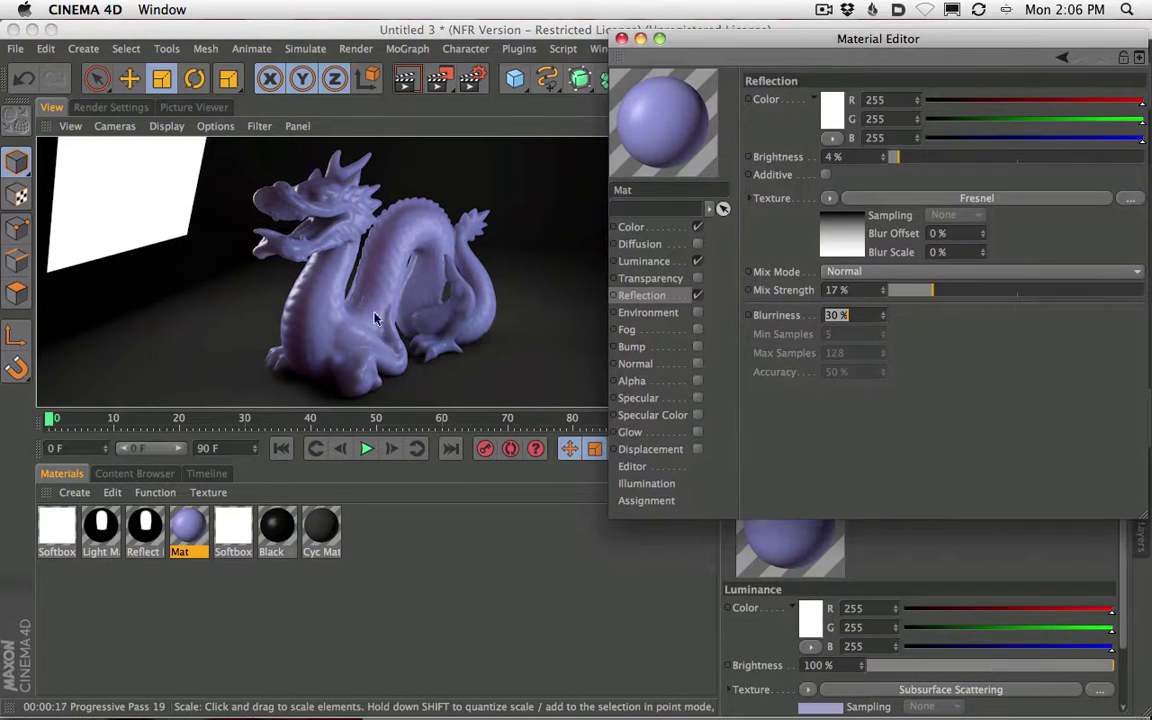
left_click(644, 261)
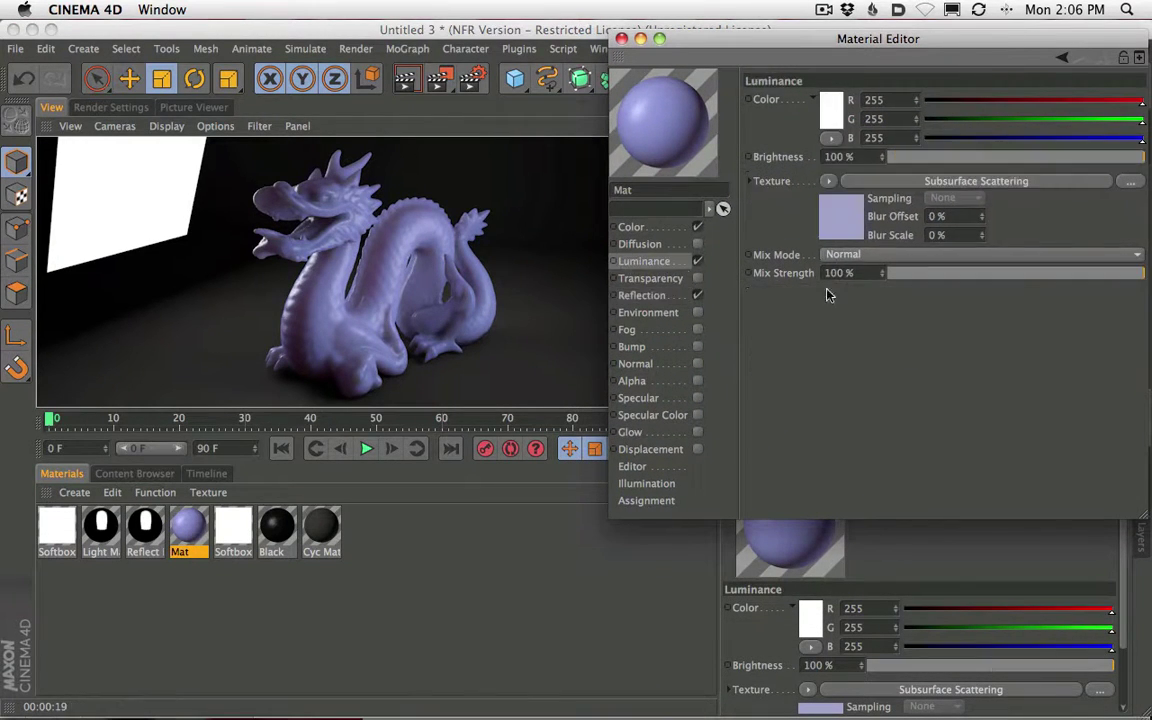
left_click(947, 182)
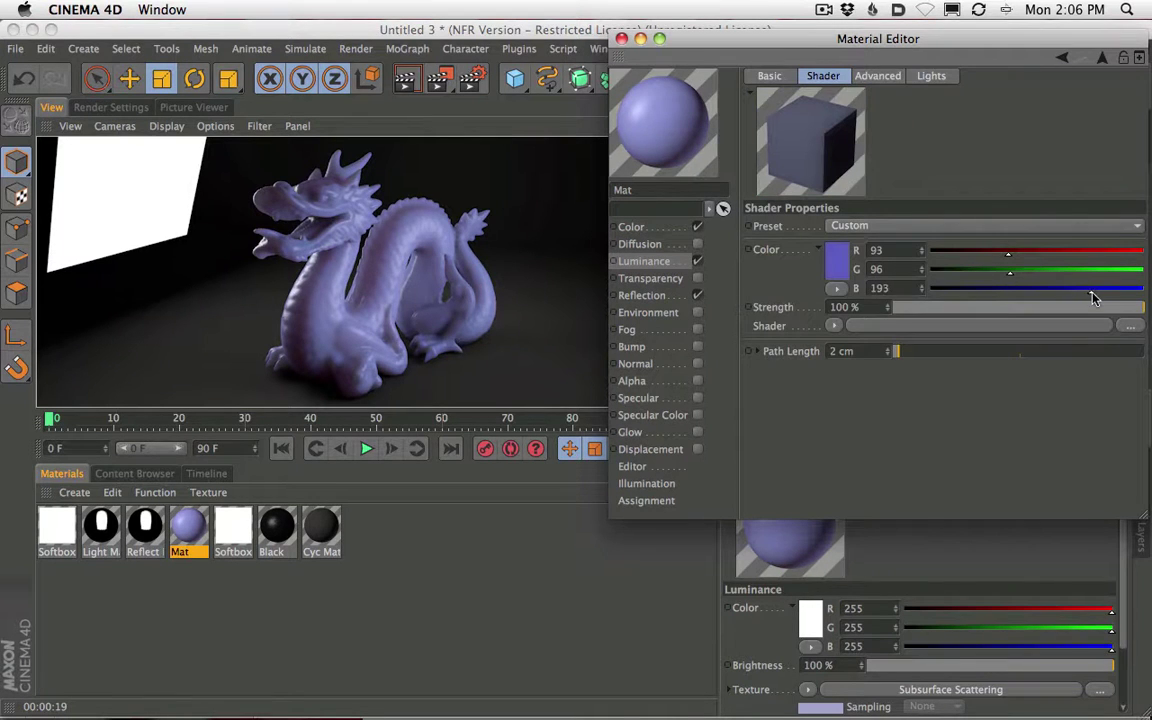
left_click_drag(1093, 290, 1106, 290)
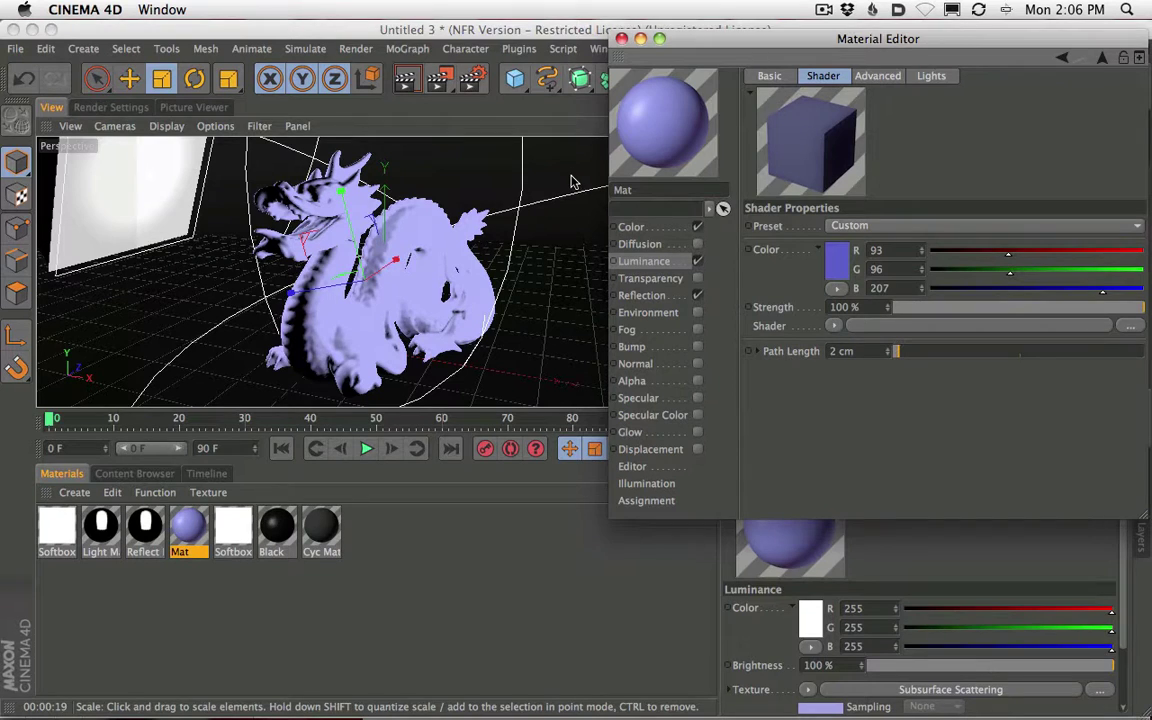
Start an interactive render region in the perspective view and resize it to enclose the whole dragon.
left_click(573, 181)
key("alt+r")
left_click_drag(547, 204, 562, 142)
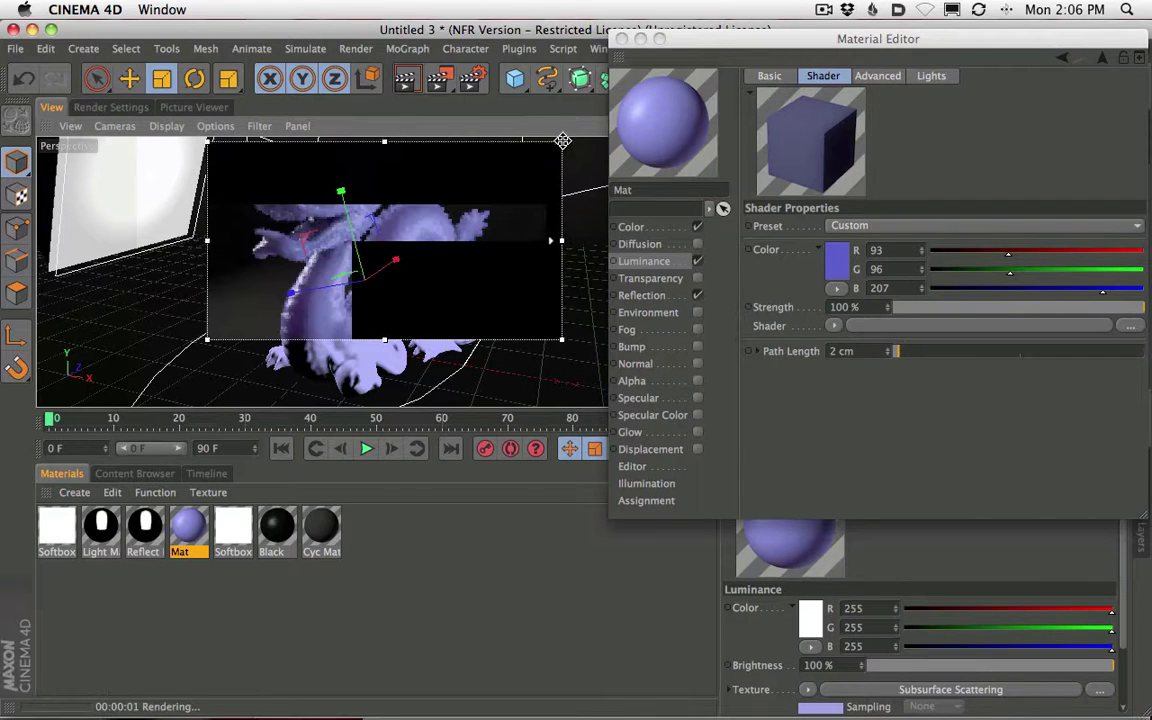
left_click_drag(567, 357, 577, 390)
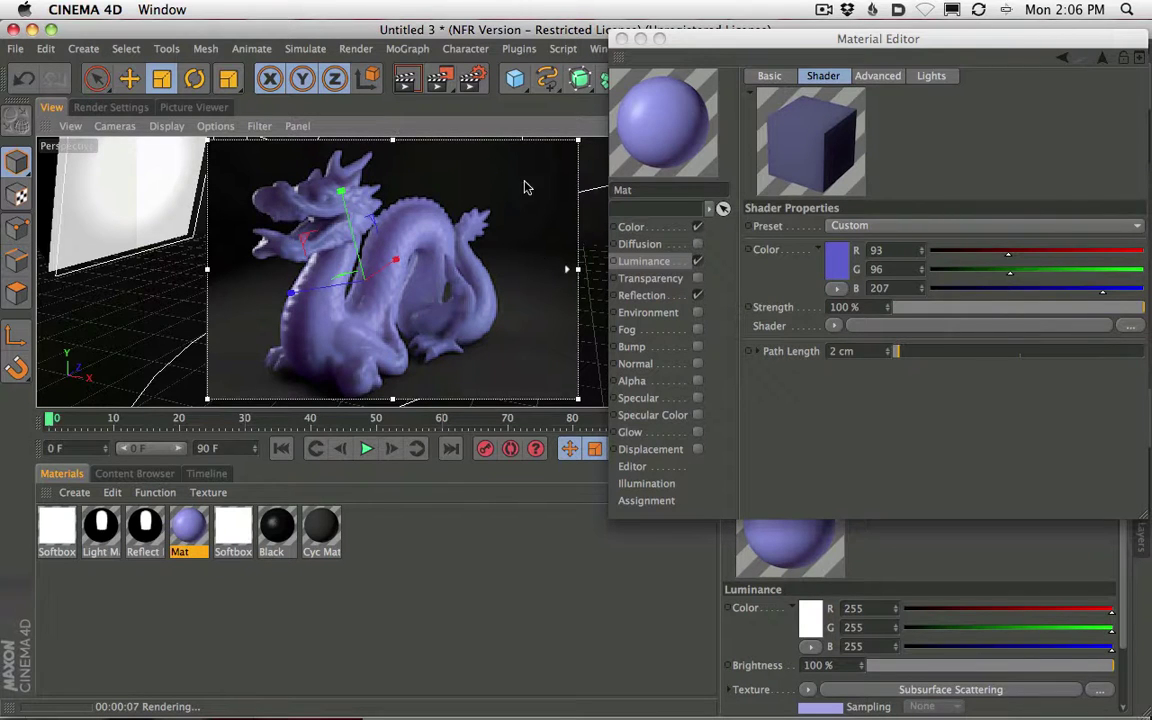
Try green at 238 in the Subsurface Scattering color, and settle on red 58 and green 61 for a deeper blue.
left_click_drag(706, 42, 694, 33)
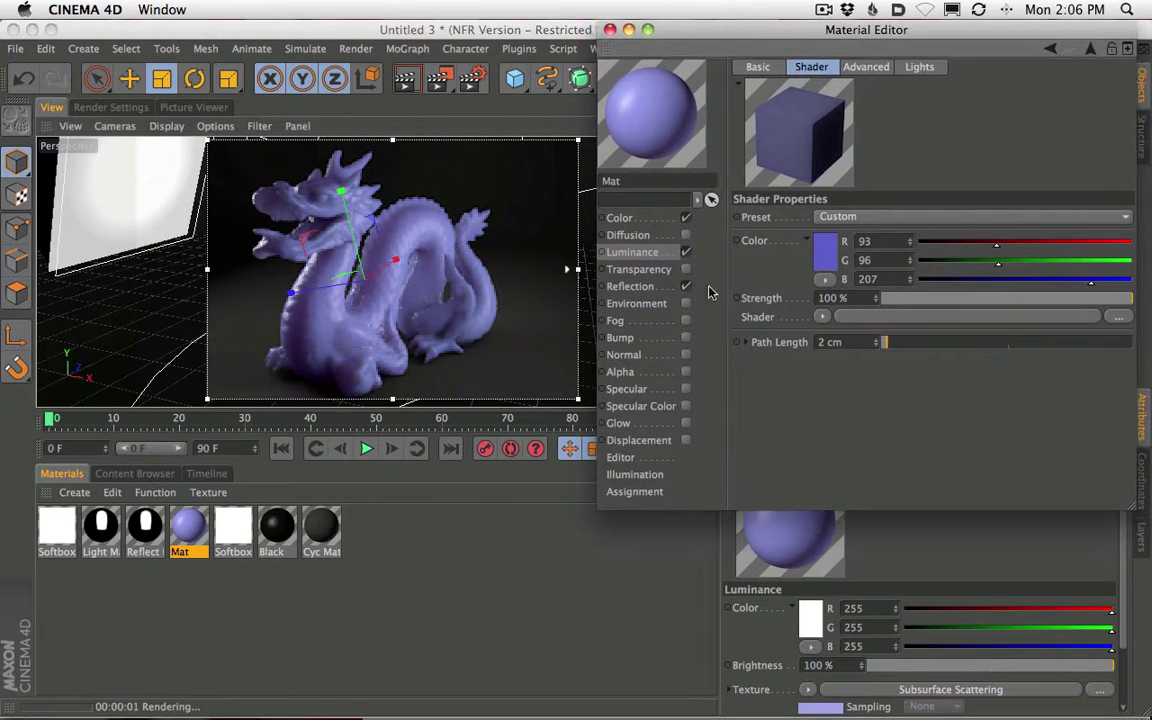
left_click_drag(1087, 264, 1122, 262)
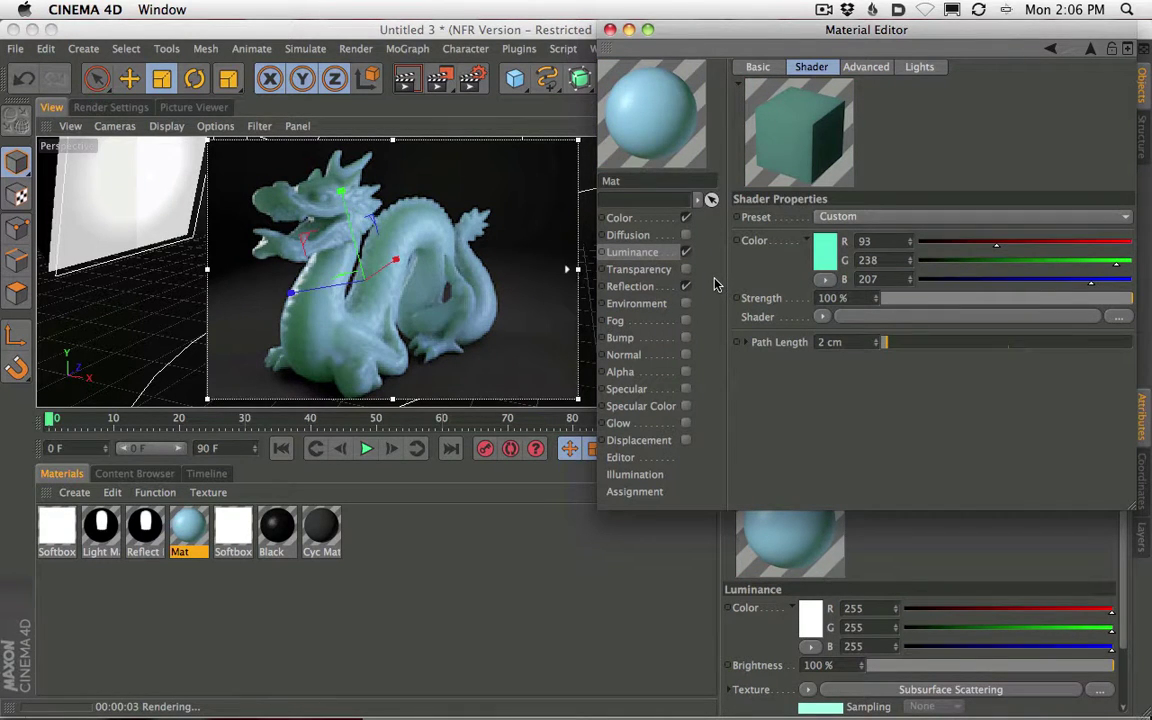
left_click(977, 262)
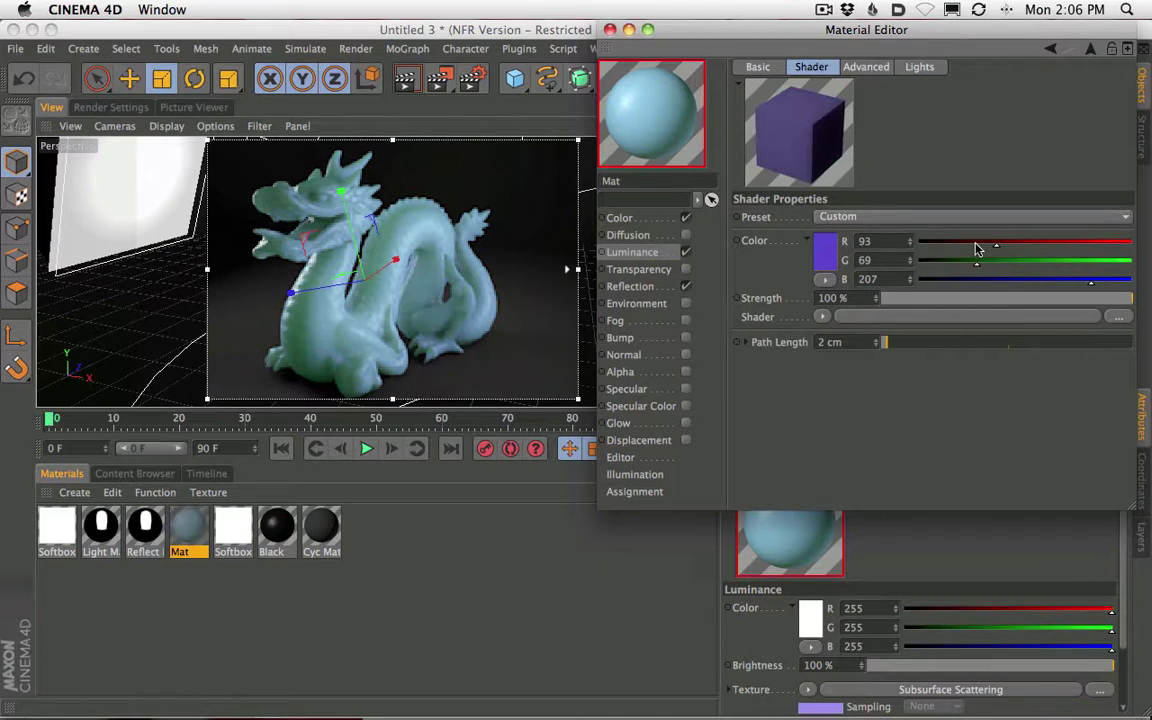
left_click(967, 243)
left_click(970, 262)
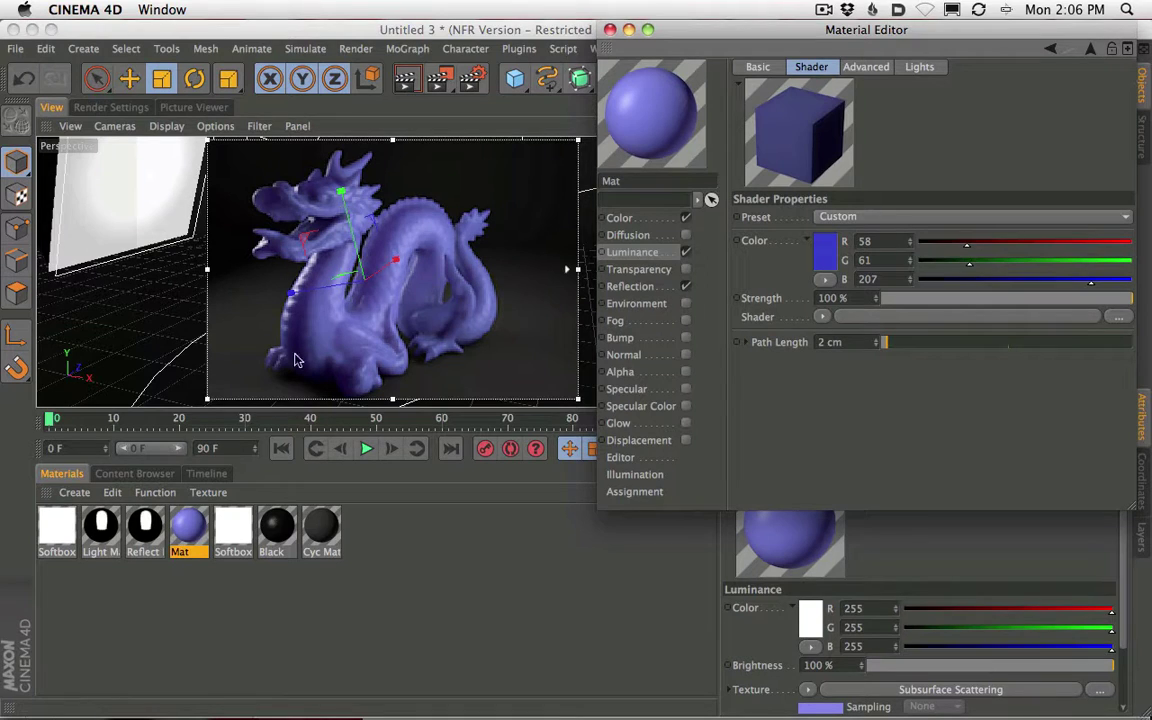
key("ctrl+r")
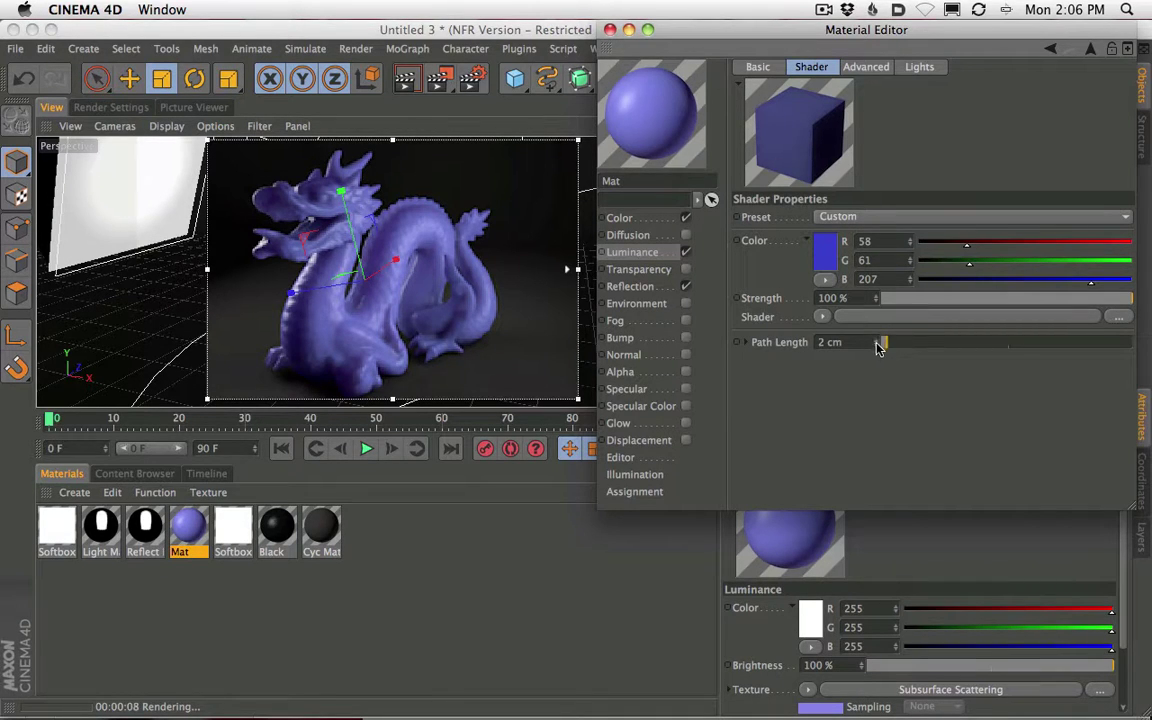
Expand the Path Length channels and test Red at 656%, 954%, 1222% and 166% before raising it to 2000%.
left_click(745, 342)
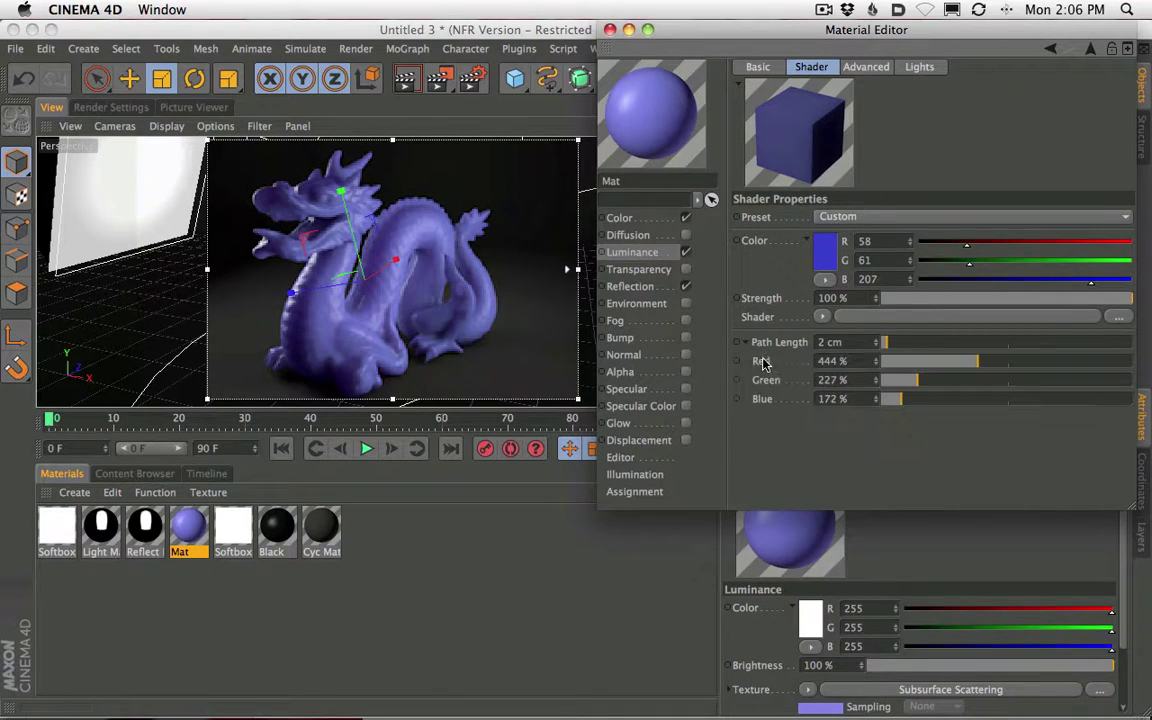
left_click(1037, 362)
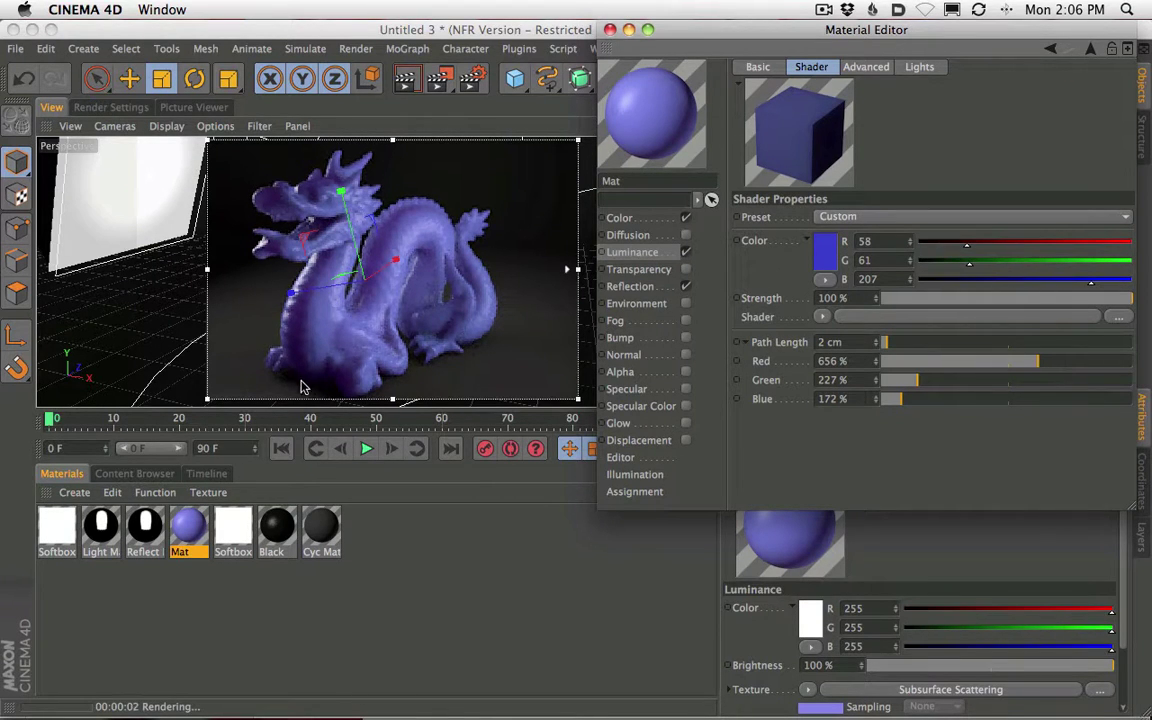
left_click(1120, 361)
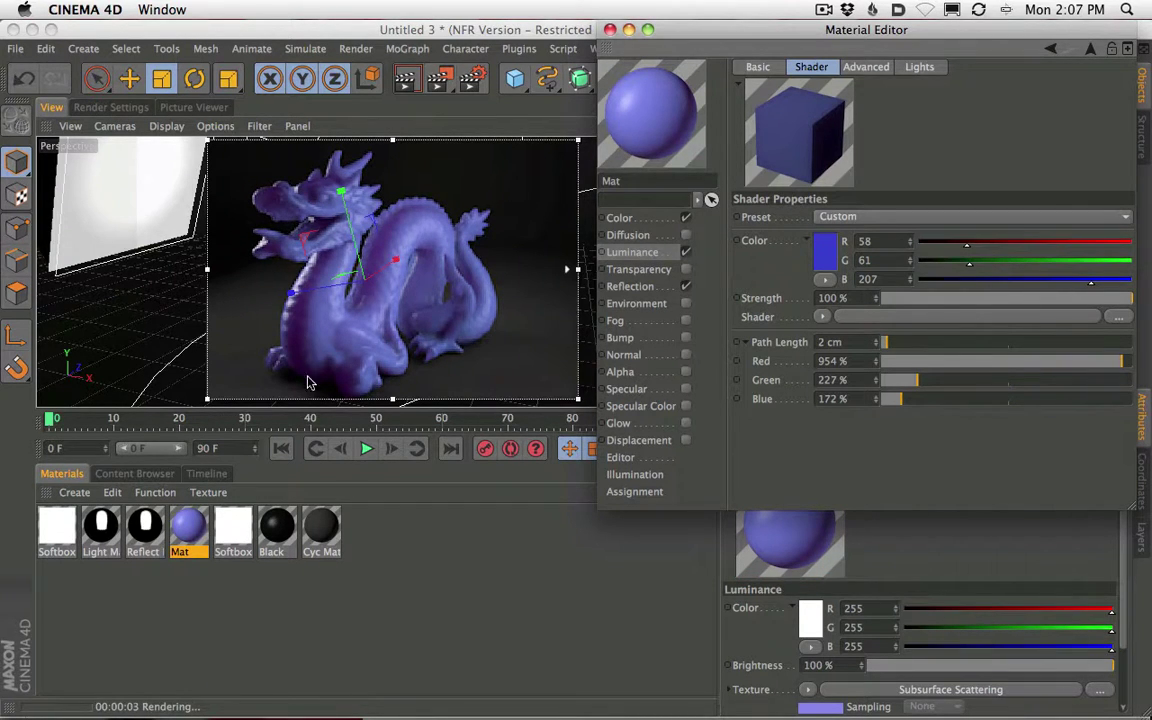
left_click_drag(877, 366, 946, 185)
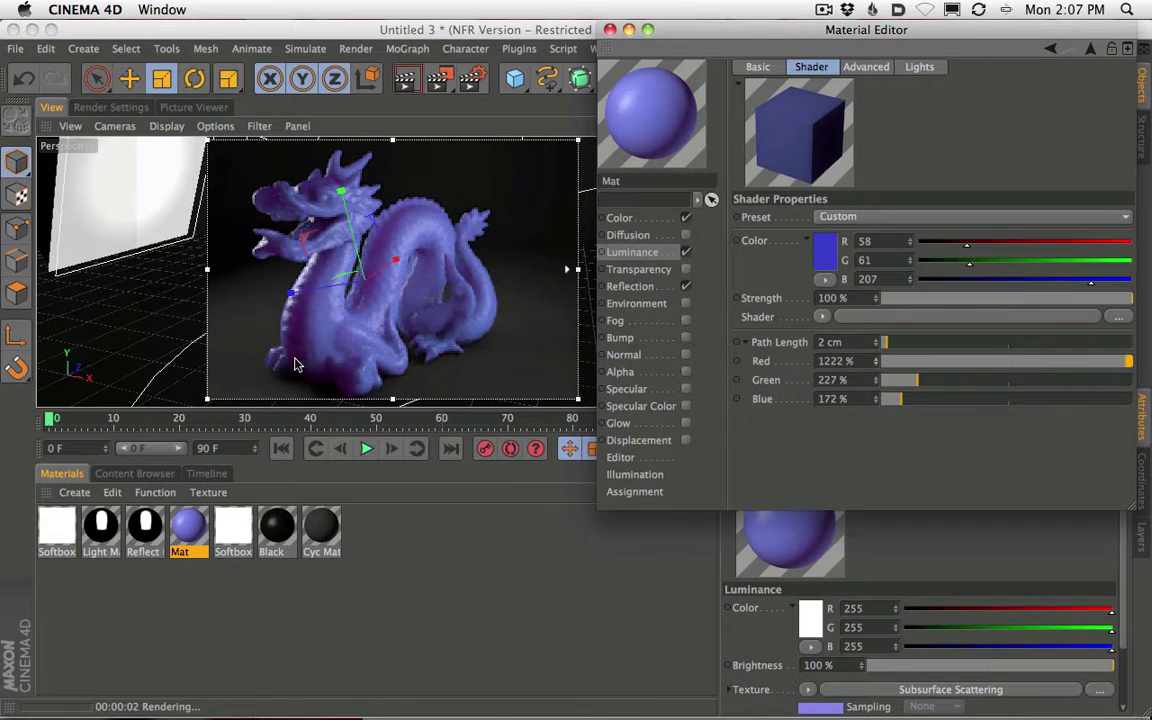
left_click(903, 361)
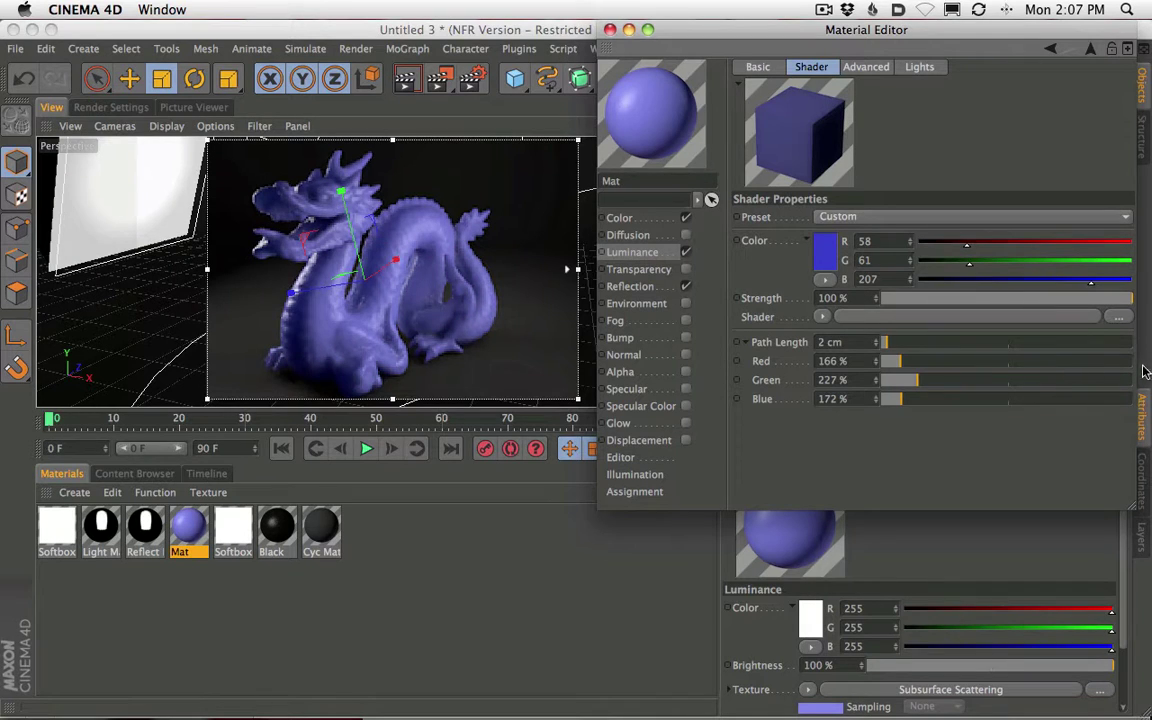
left_click_drag(901, 361, 1145, 371)
left_click_drag(857, 361, 745, 346)
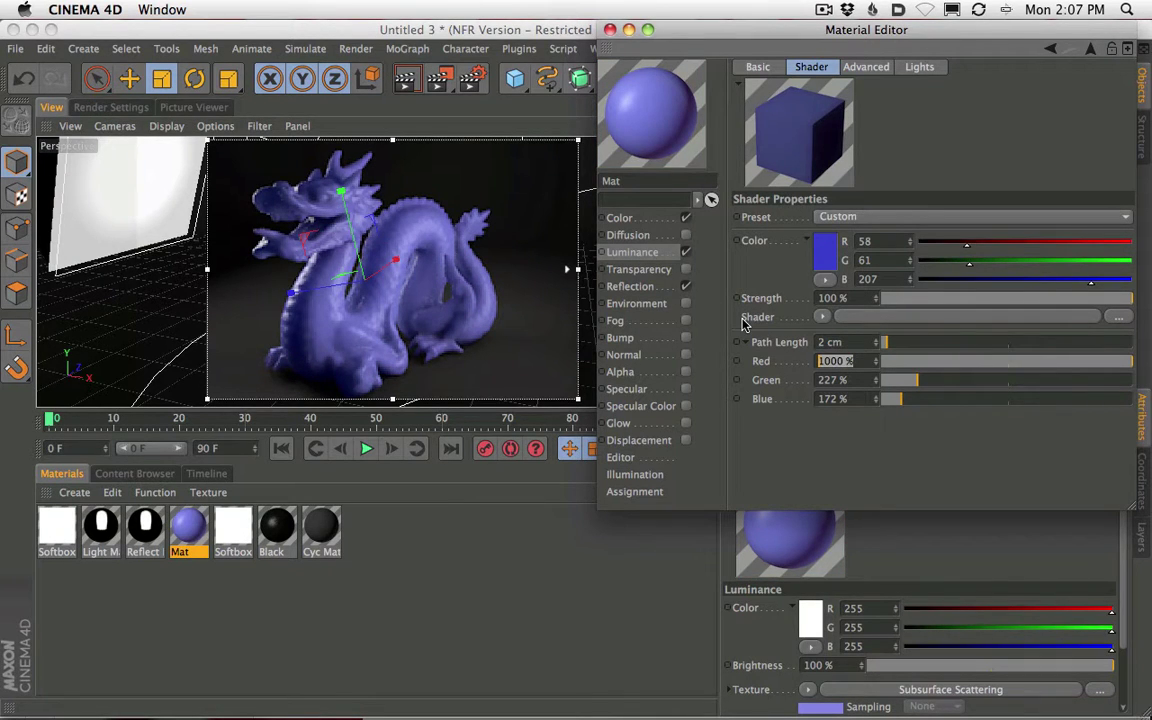
type("2000")
key("Return")
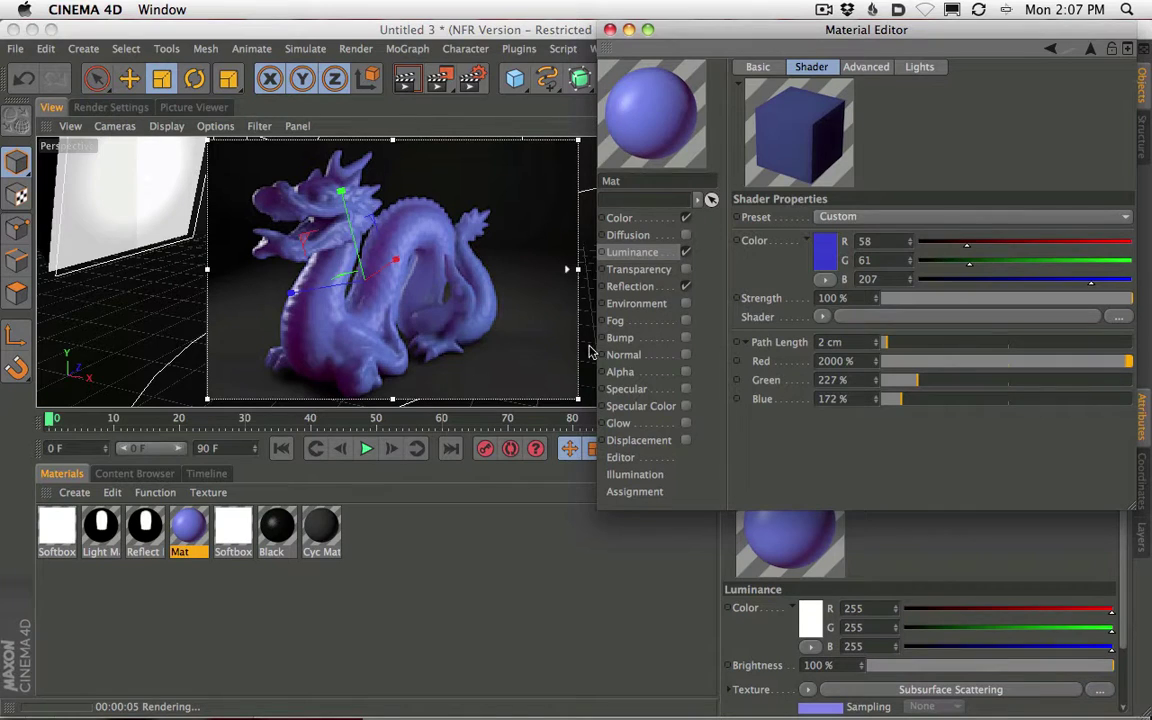
Set the Subsurface Scattering Strength to 200% and the Red path length to 1500%.
left_click_drag(849, 301, 756, 271)
type("200")
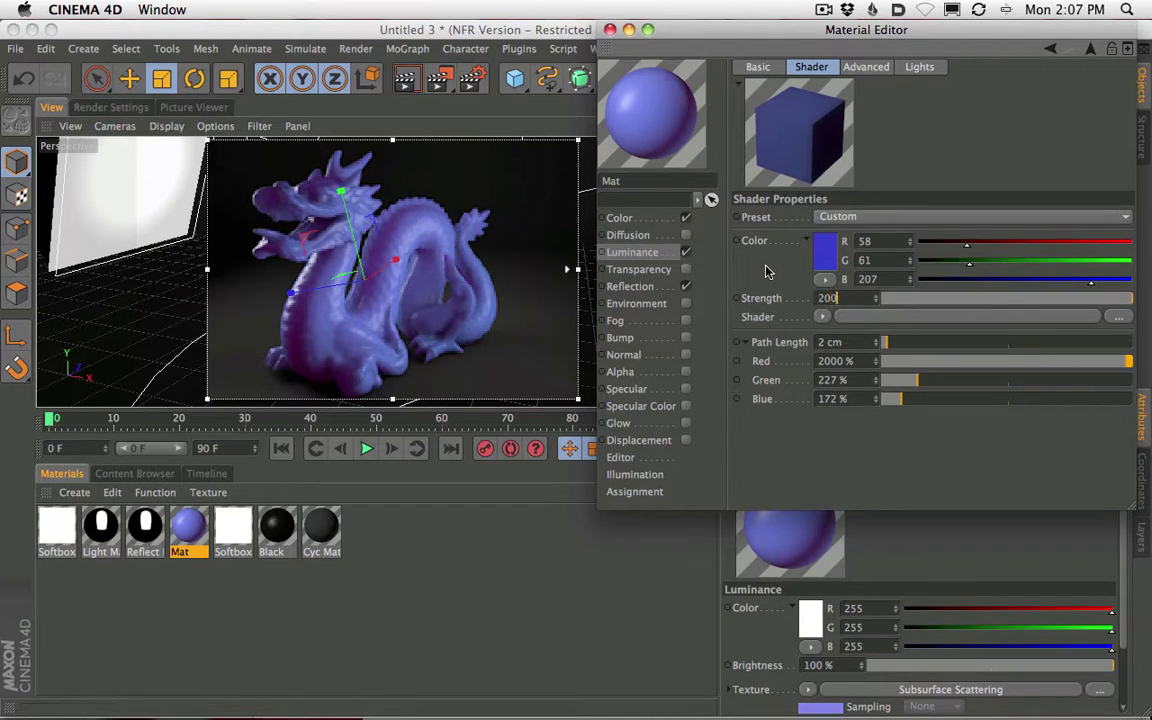
key("Return")
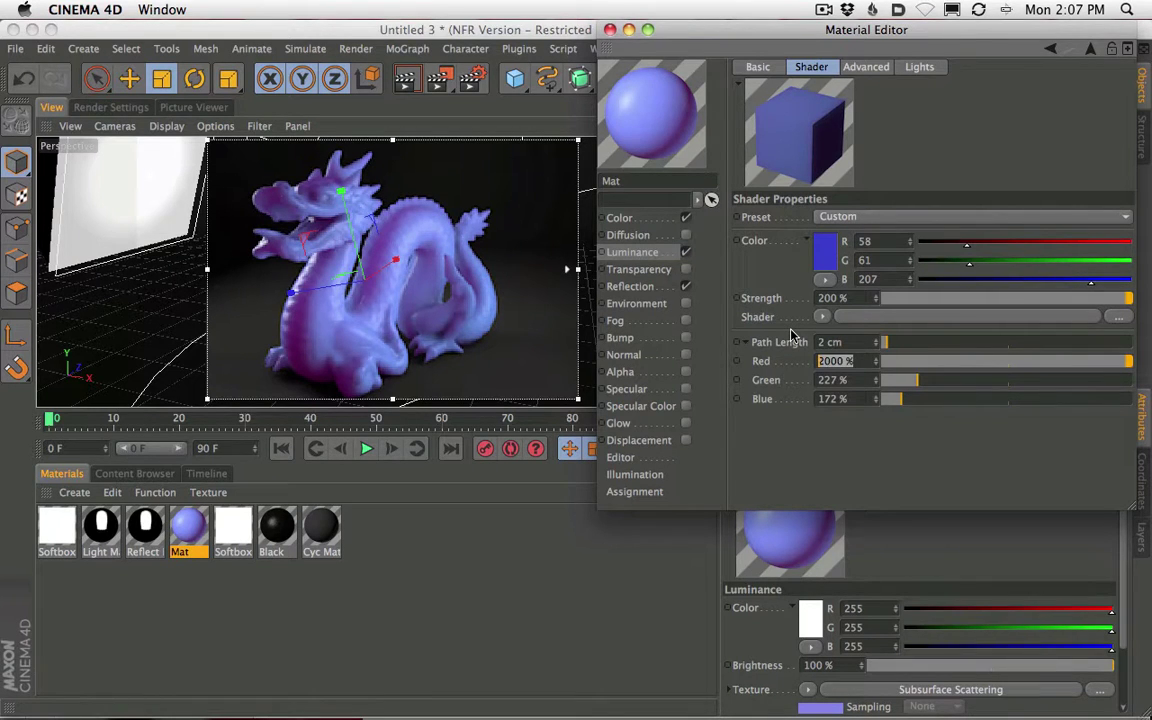
type("1500")
key("Return")
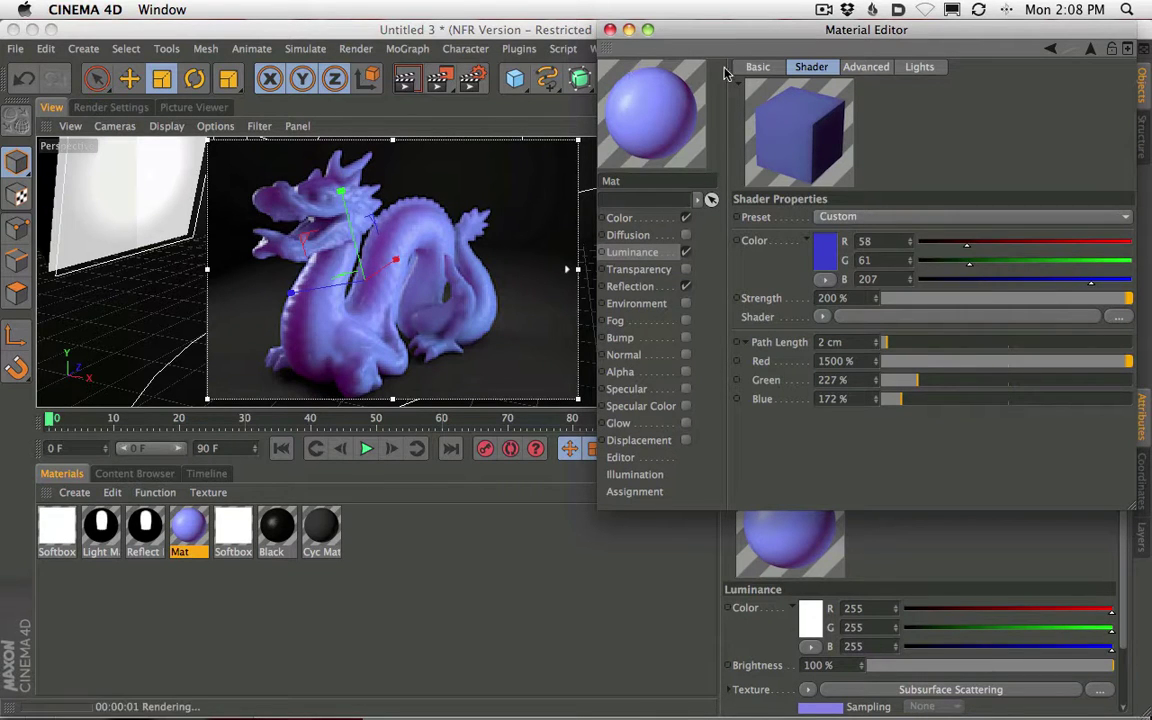
Close the Material Editor and adjust Softbox.1's Brightness, testing 93%, 114% and 142% and settling on 123%.
left_click(610, 29)
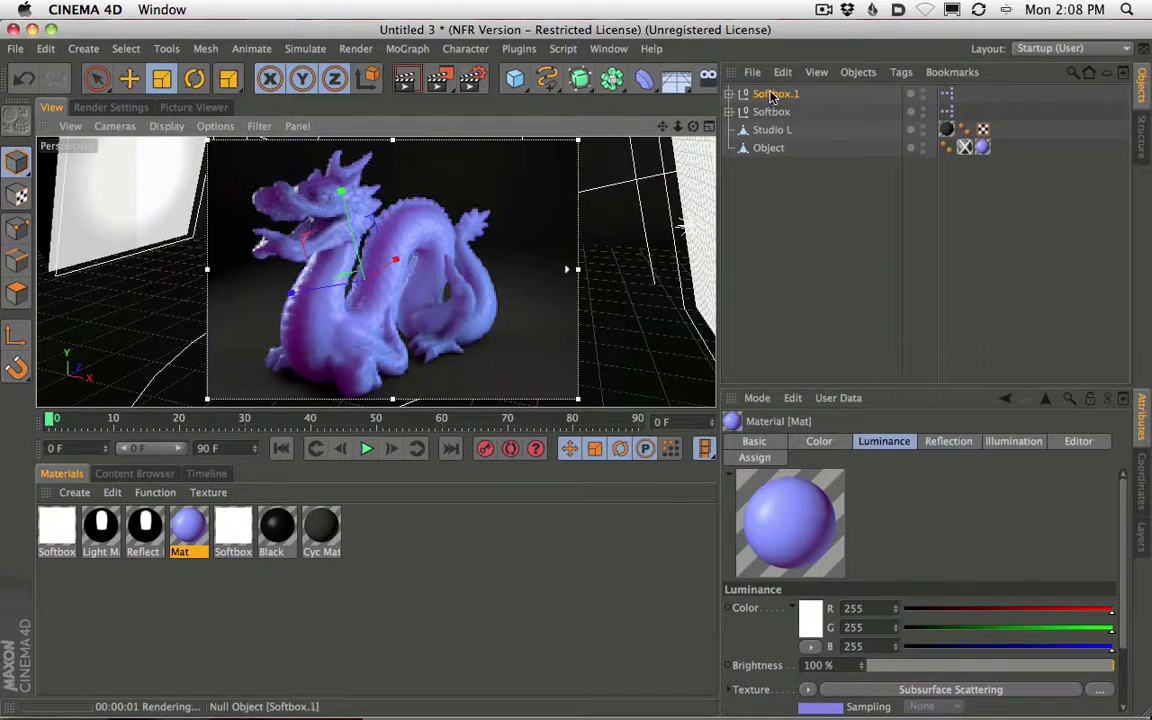
left_click(775, 93)
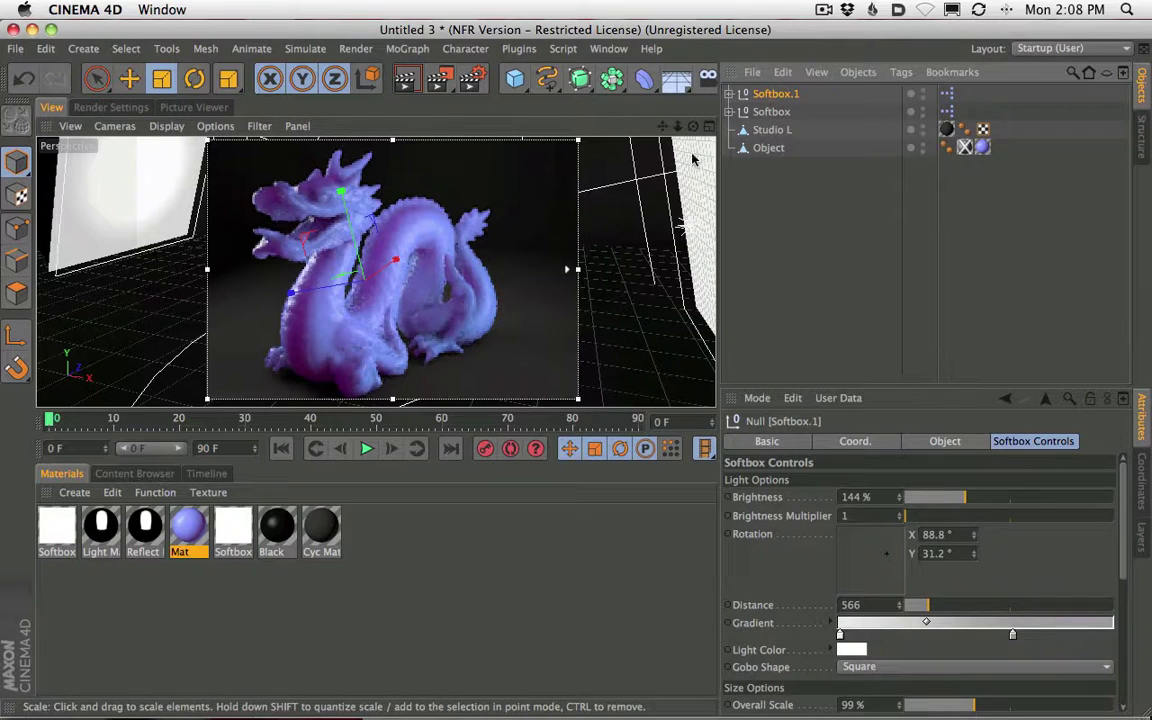
left_click(945, 502)
left_click_drag(945, 502, 950, 502)
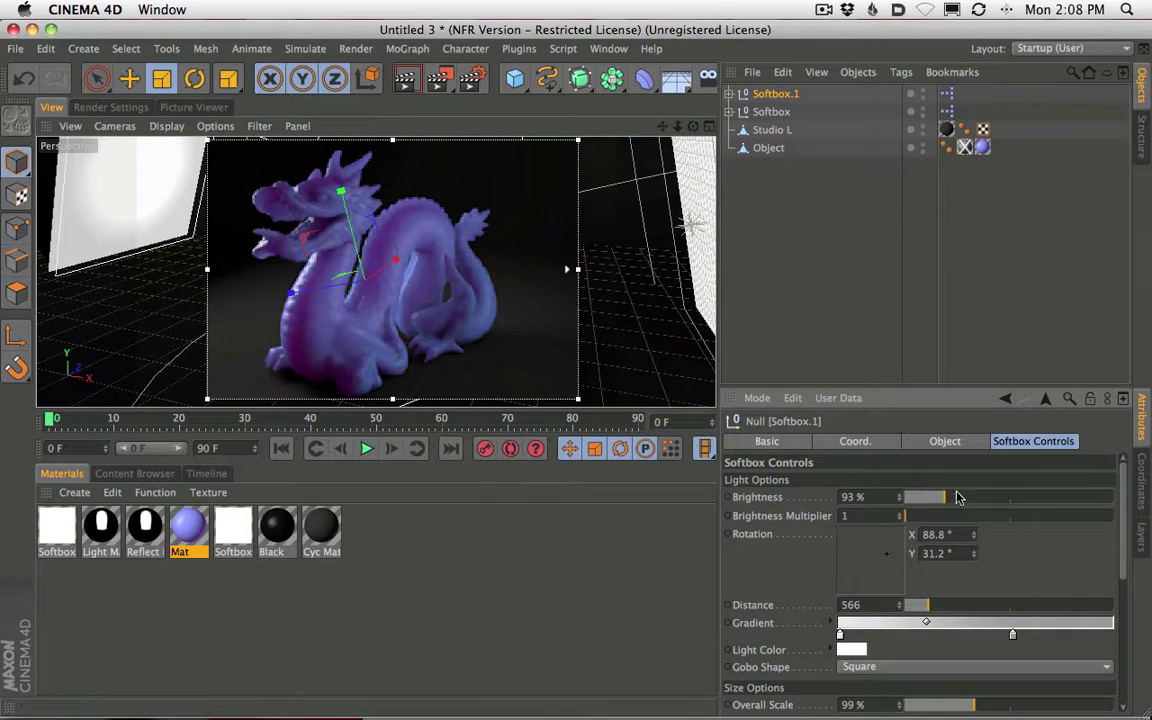
left_click_drag(955, 500, 963, 500)
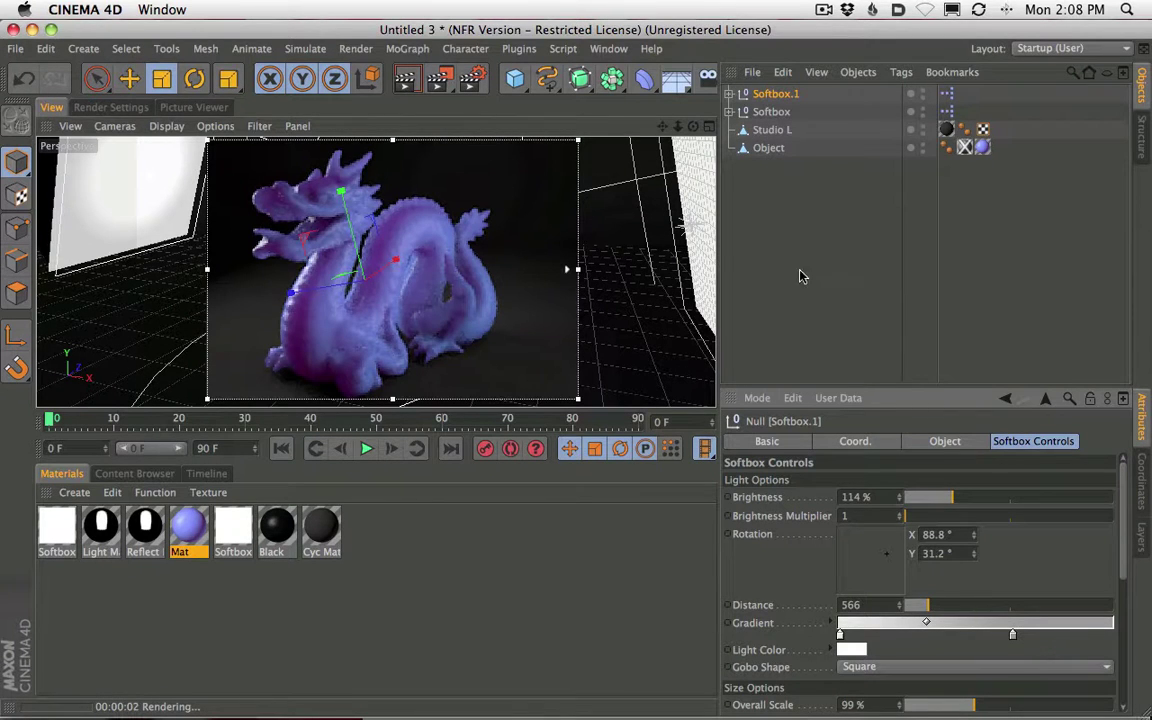
left_click(962, 498)
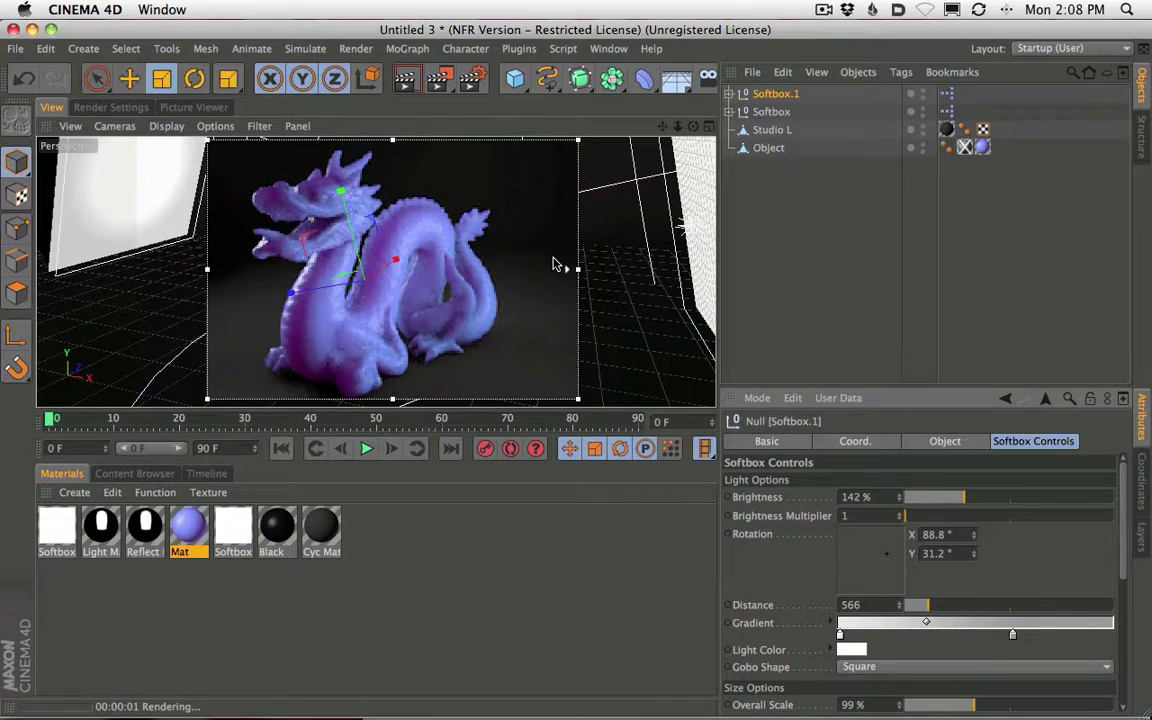
left_click_drag(968, 497, 957, 497)
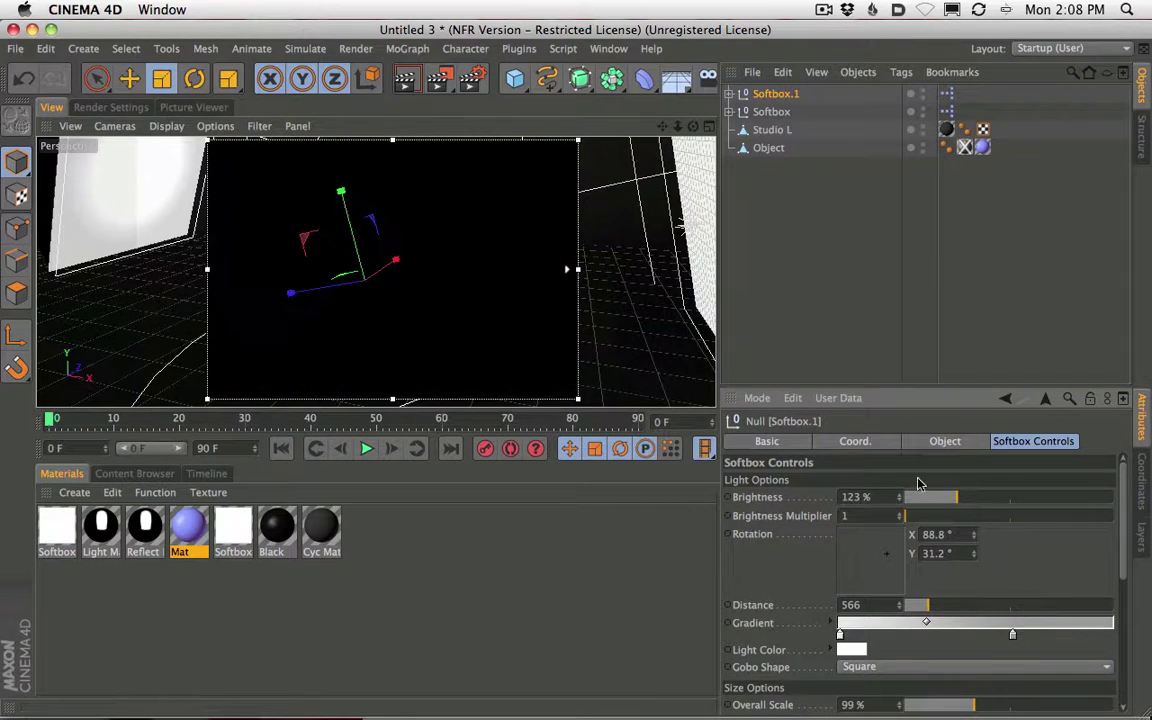
Raise the Mix Strength of the Mat material's Fresnel reflection, trying 25% before settling on 31%, and render the view.
left_click(188, 525)
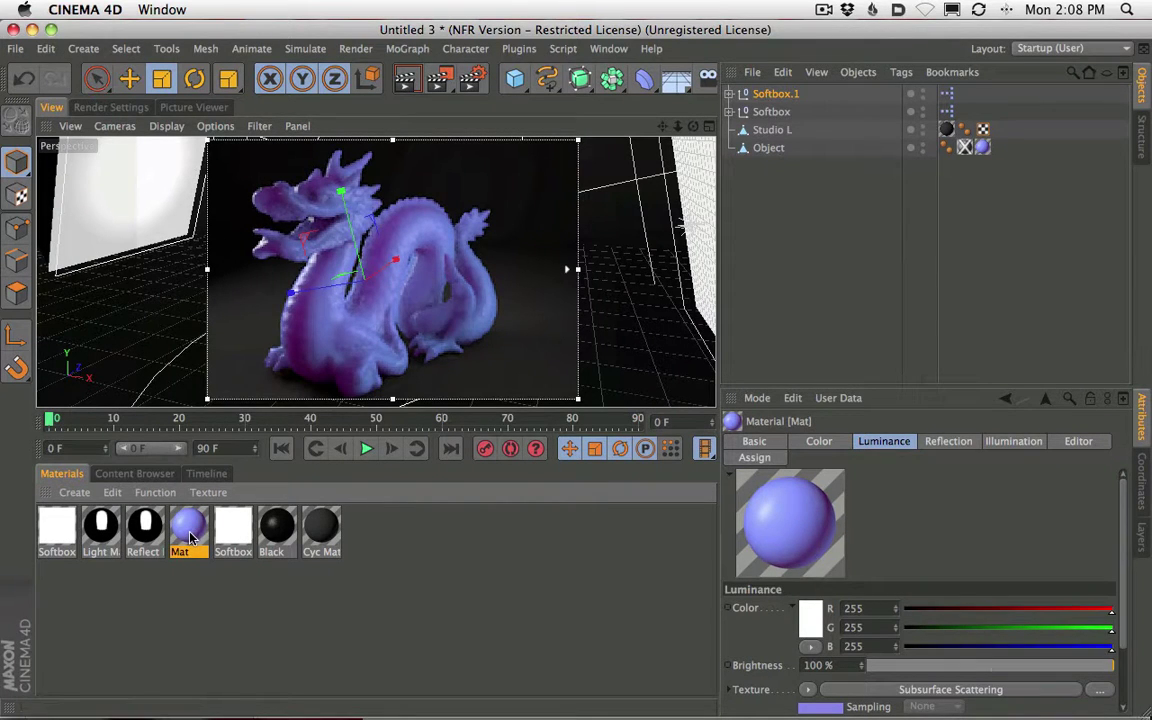
left_click(948, 441)
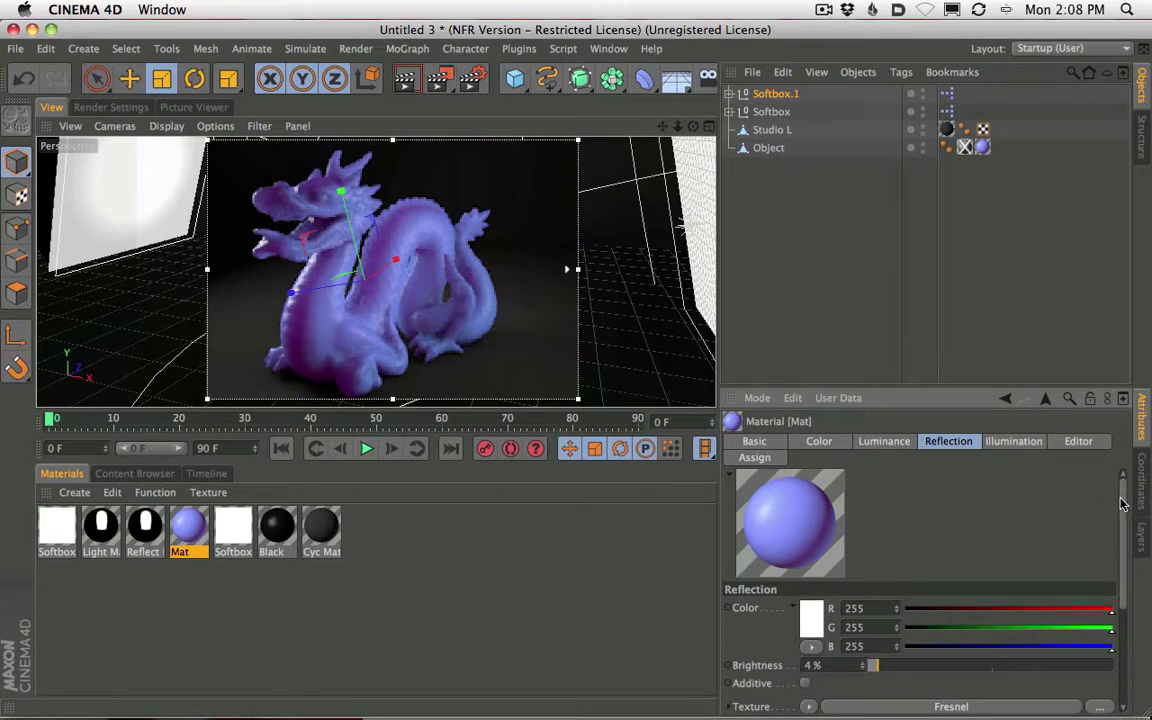
scroll(1012, 510, "down", 4)
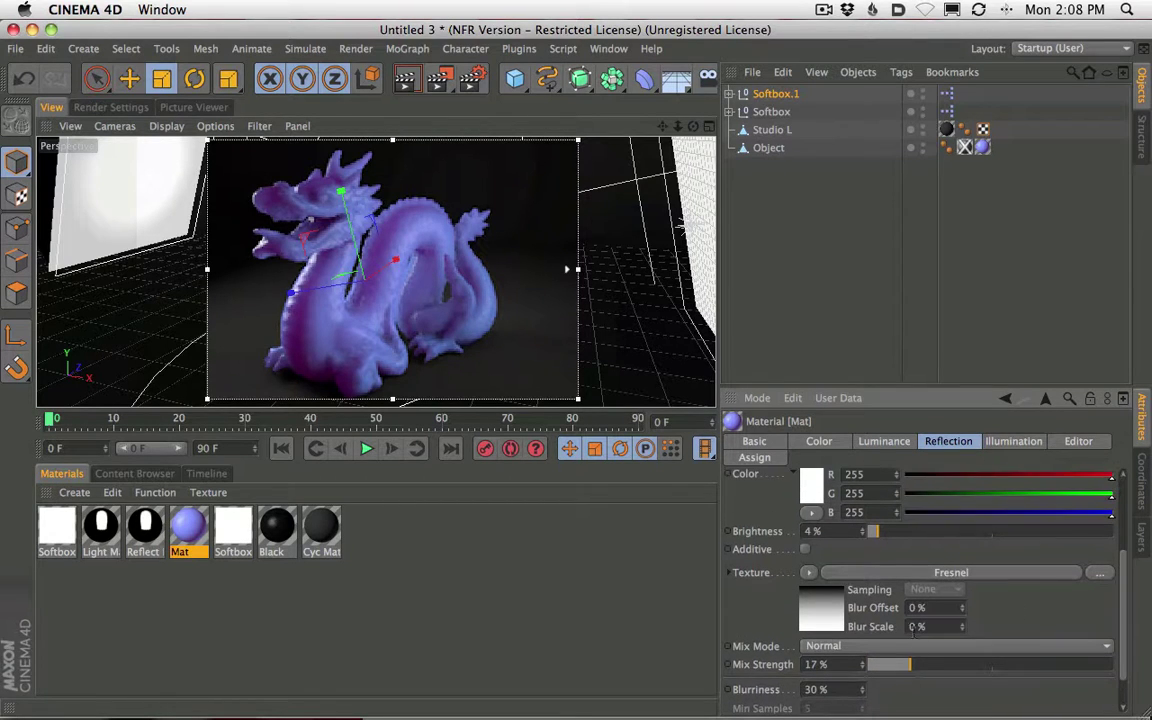
left_click_drag(921, 669, 932, 669)
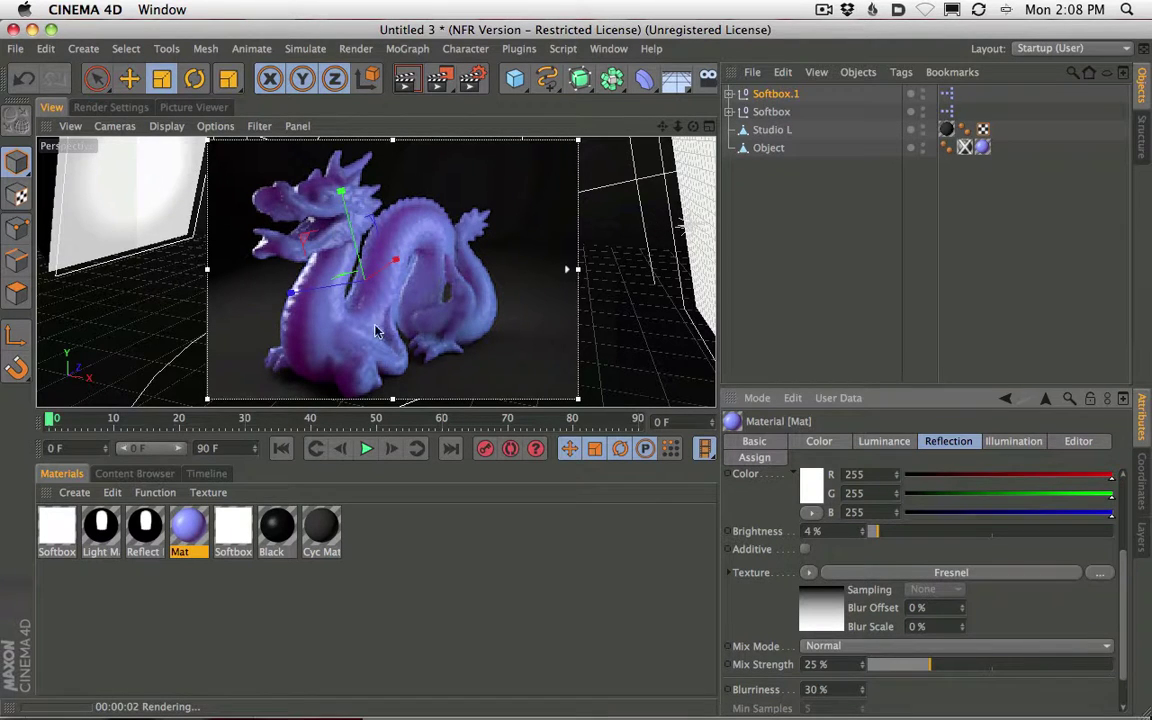
left_click_drag(940, 665, 951, 665)
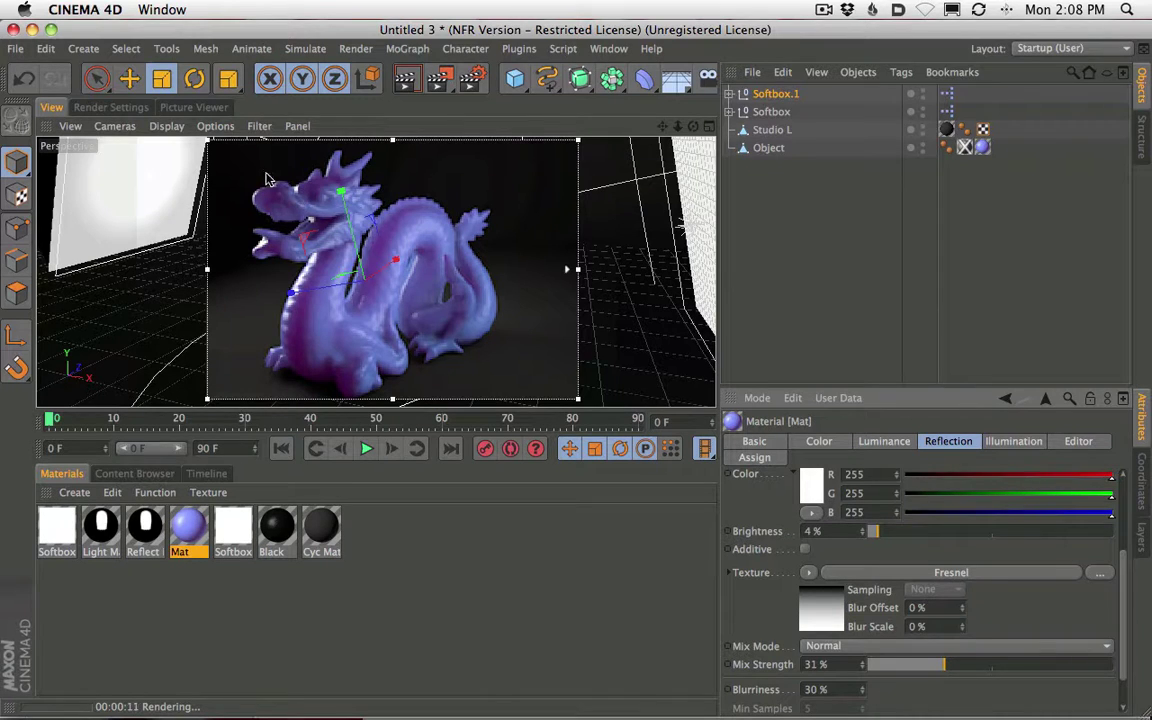
left_click(406, 82)
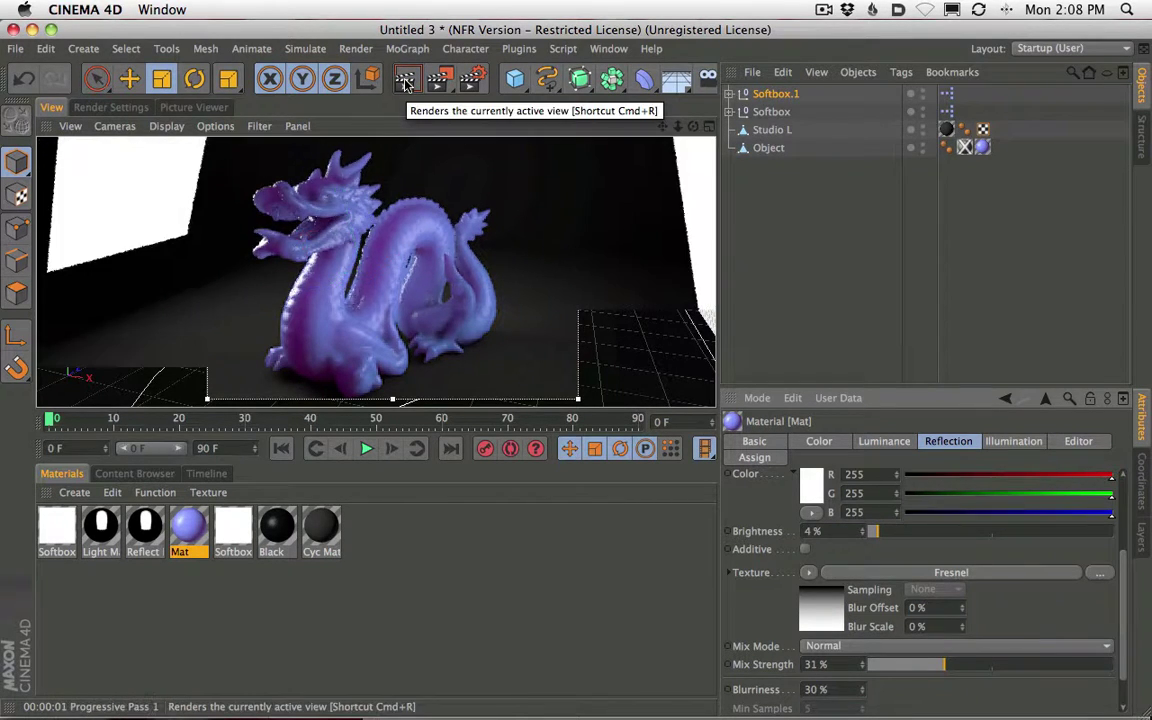
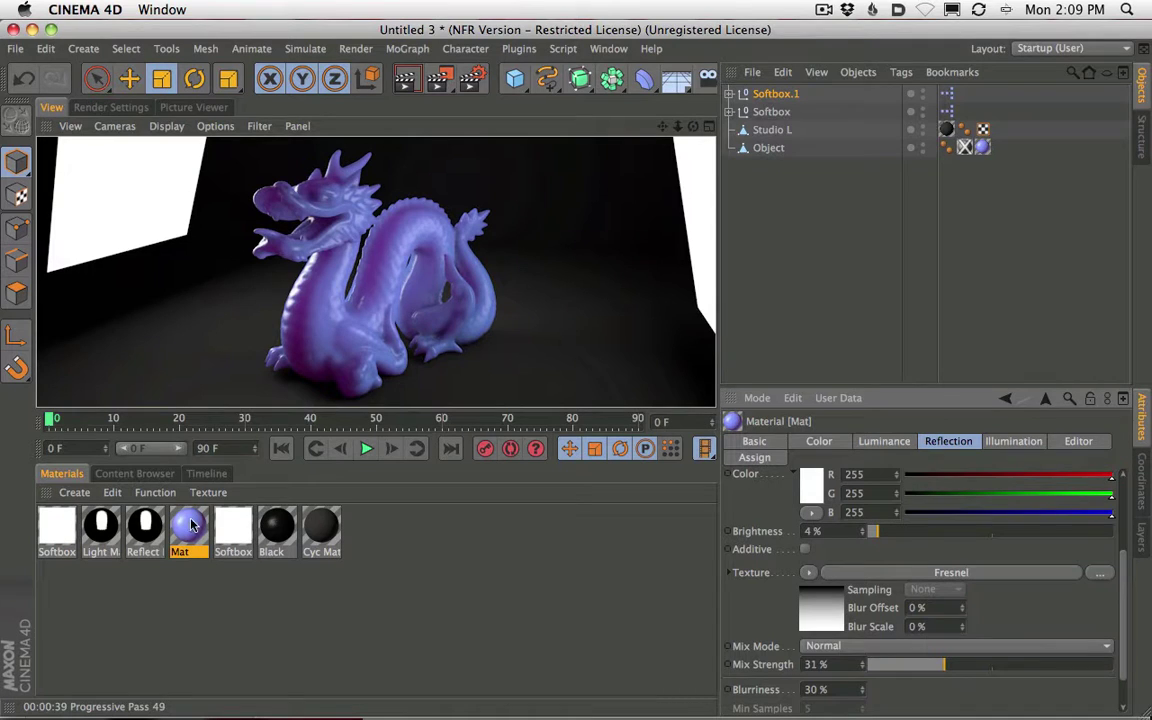
Return the Content Browser from the single-lights folder to the Presets library and widen the viewport area.
left_click(135, 474)
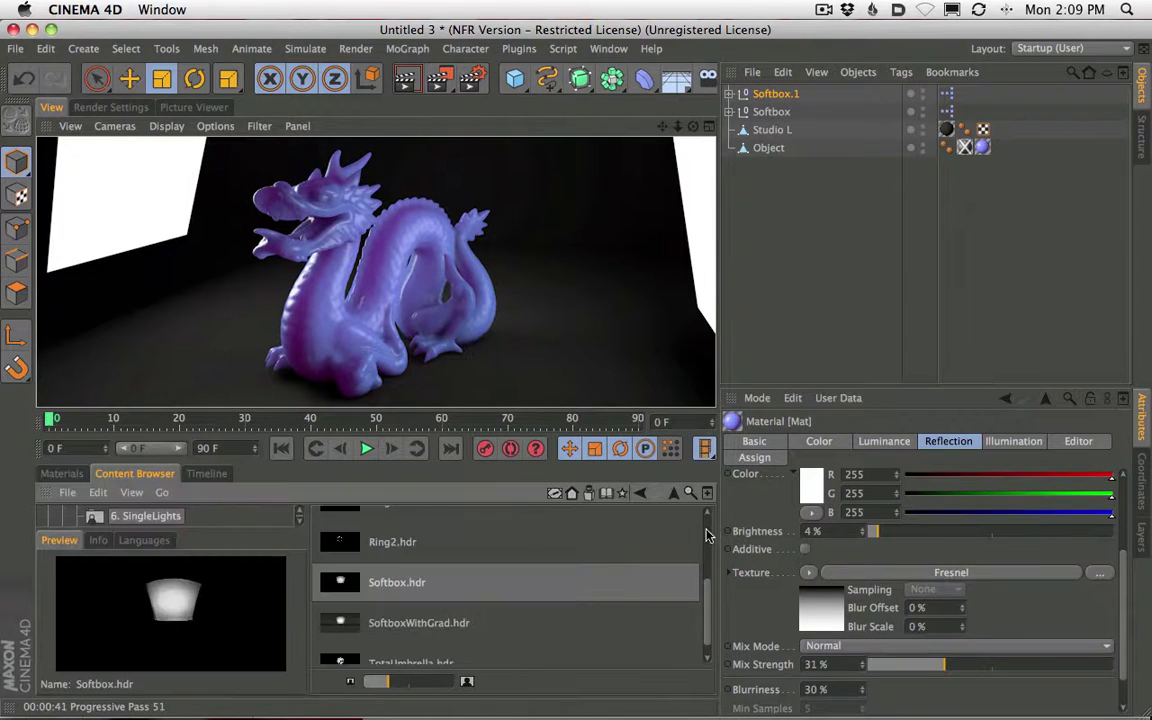
left_click(674, 493)
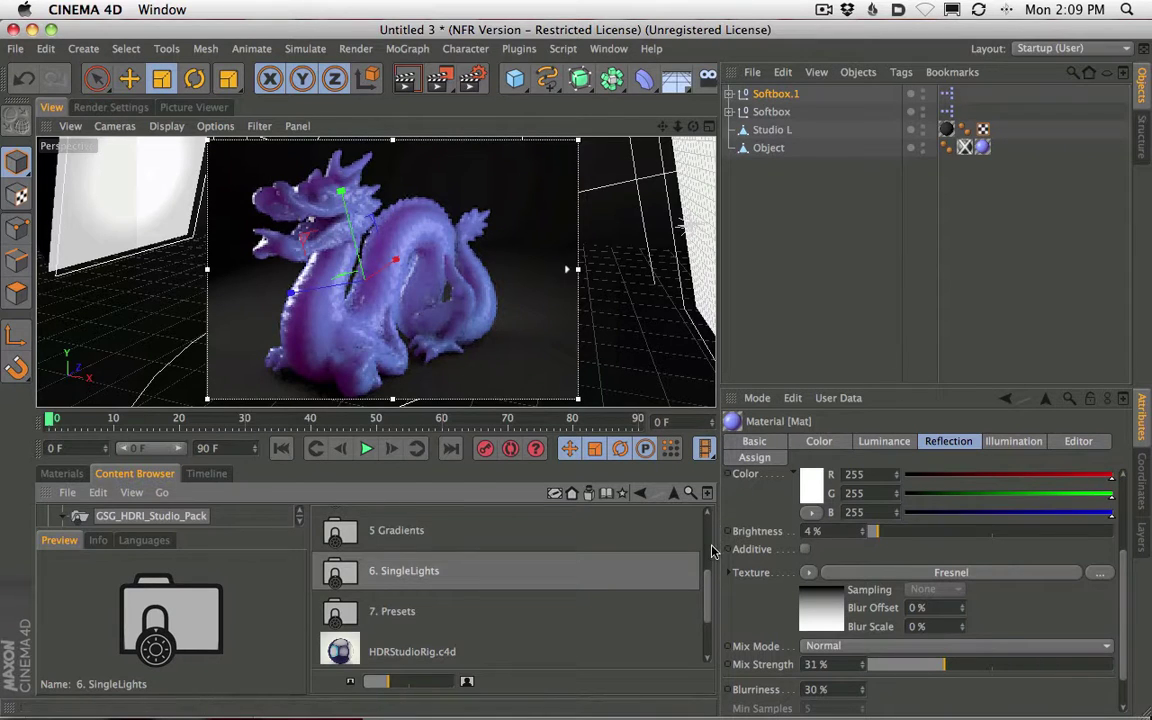
scroll(708, 550, "up", 3)
left_click(674, 493)
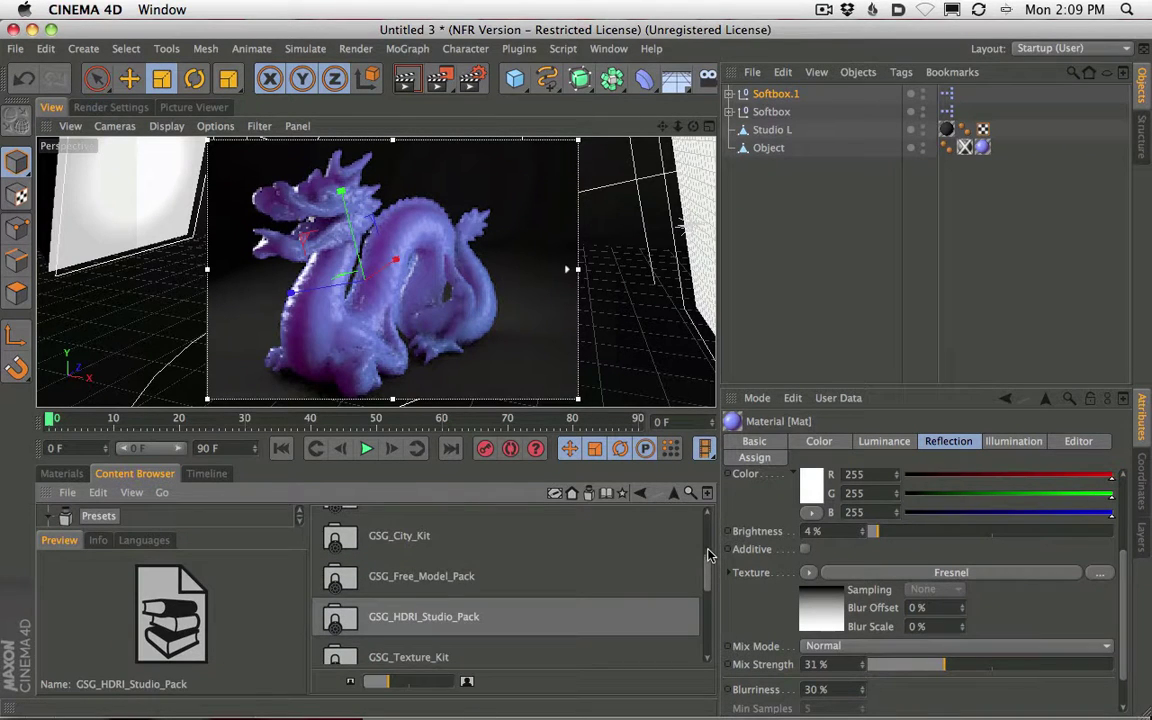
scroll(706, 543, "up", 3)
left_click(707, 78)
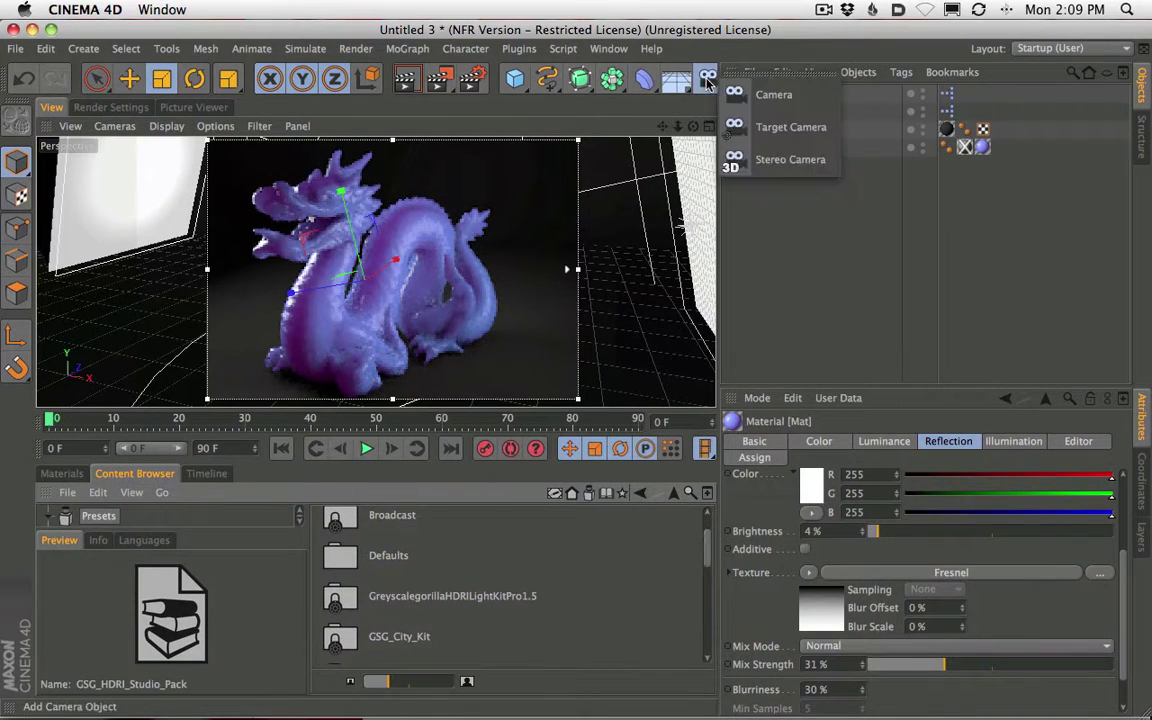
left_click_drag(718, 97, 775, 97)
left_click(741, 78)
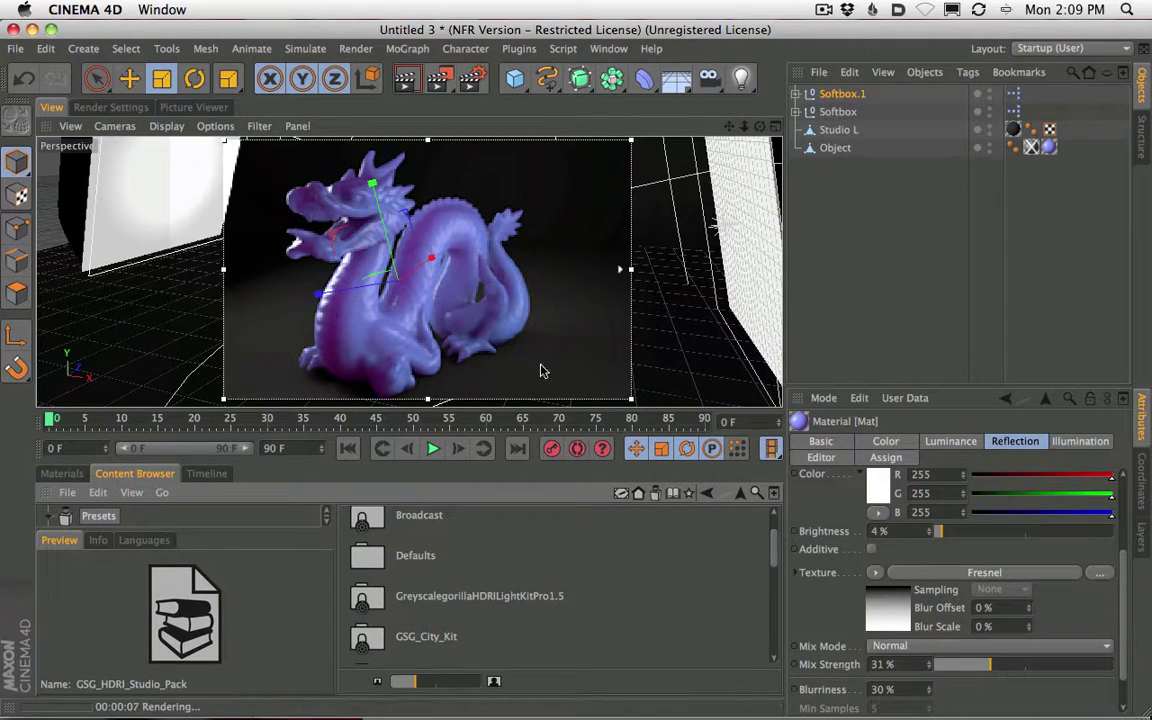
Load OverheadSoftbox.c4d from the GreyscalegorillaHDRILightKitPro1.5 presets and add a camera at the current view.
left_click(381, 603)
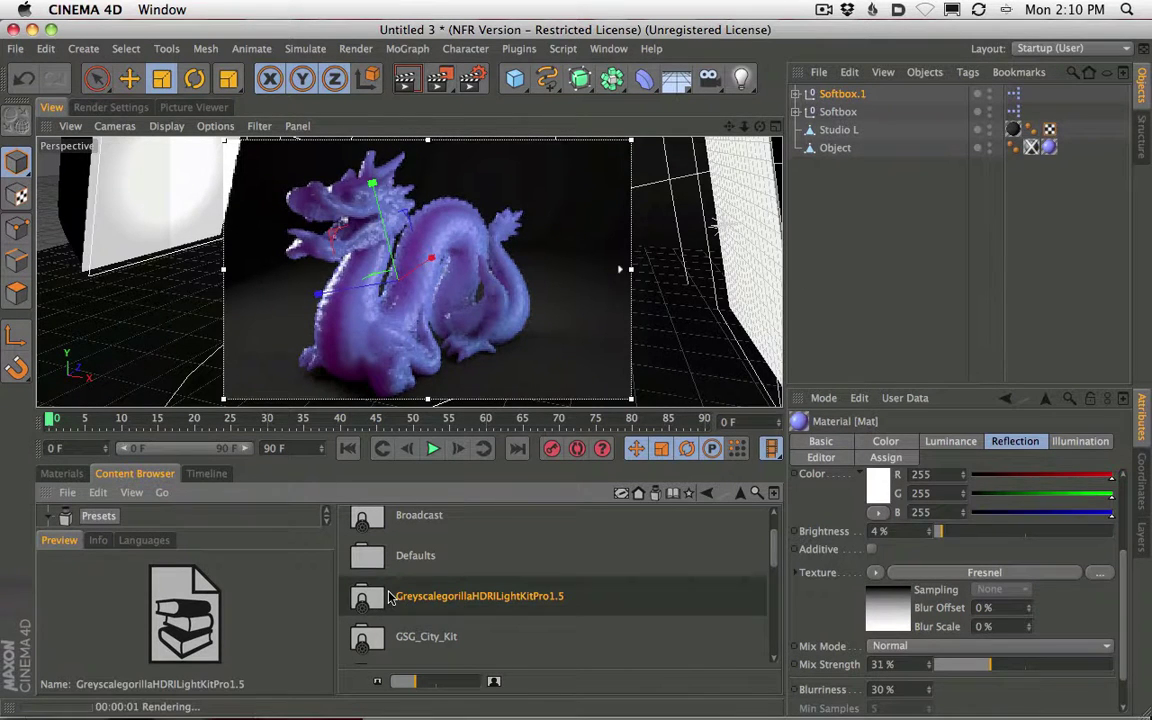
double_click(393, 599)
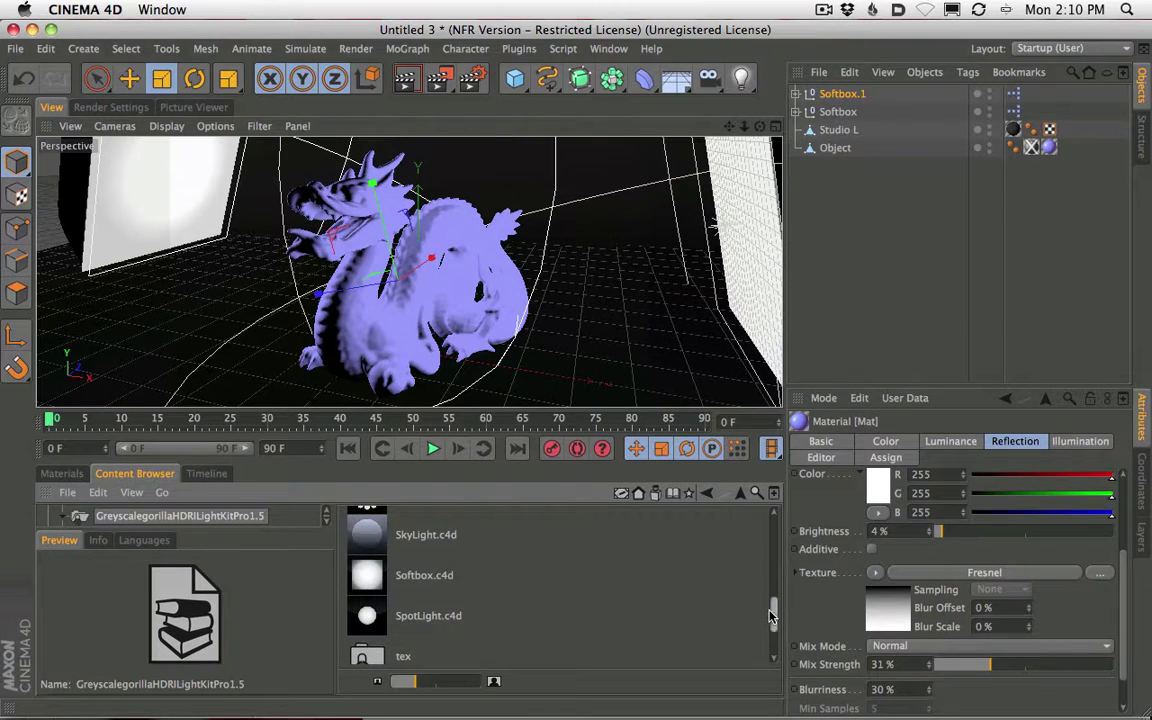
scroll(690, 530, "up", 4)
double_click(375, 598)
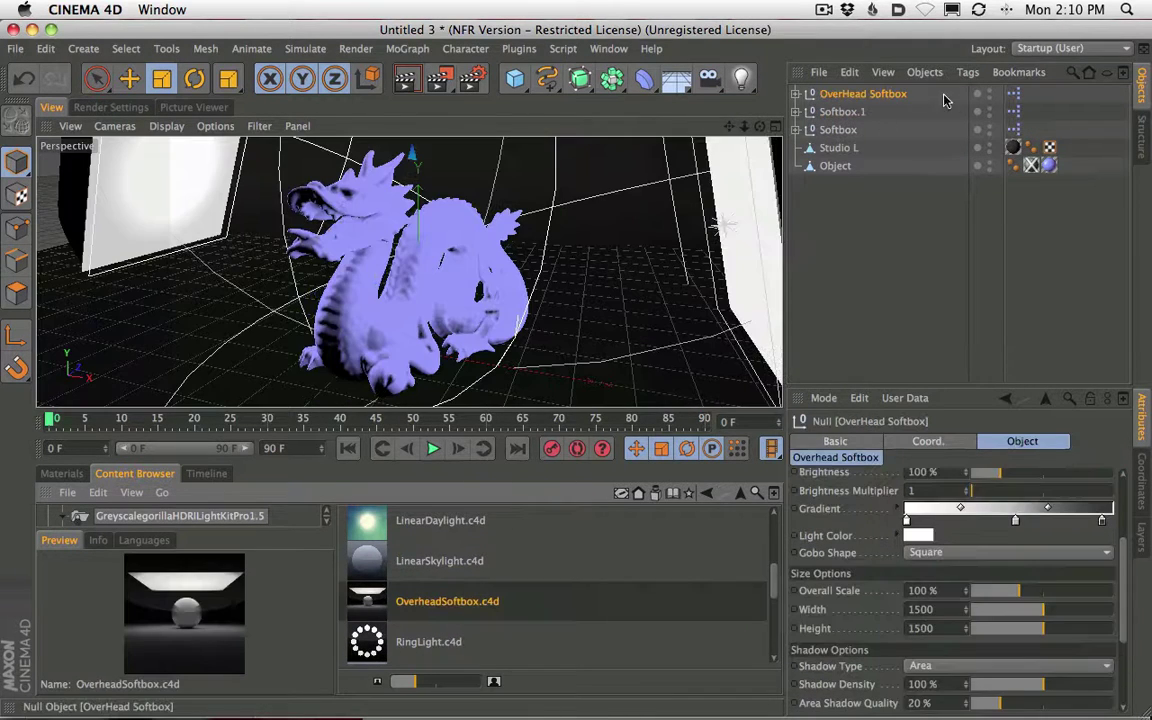
left_click_drag(708, 79, 770, 97)
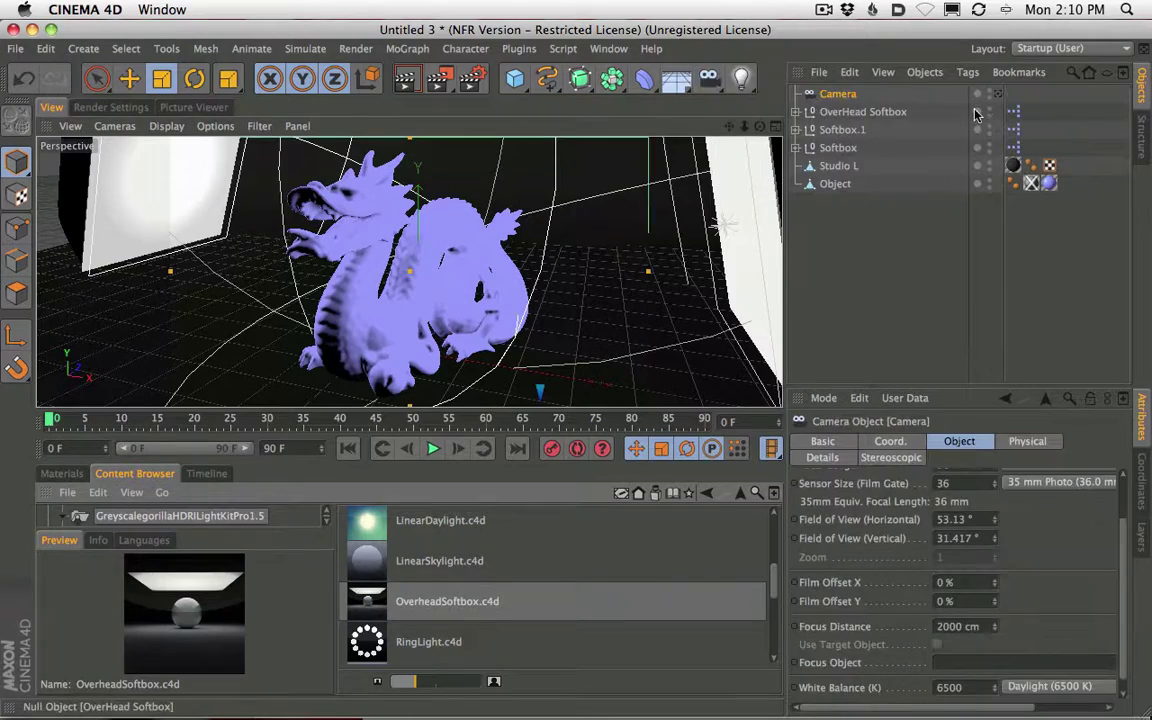
Tilt the OverHead Softbox by about 45° so it angles down toward the dragon.
left_click_drag(500, 252, 597, 188, "alt")
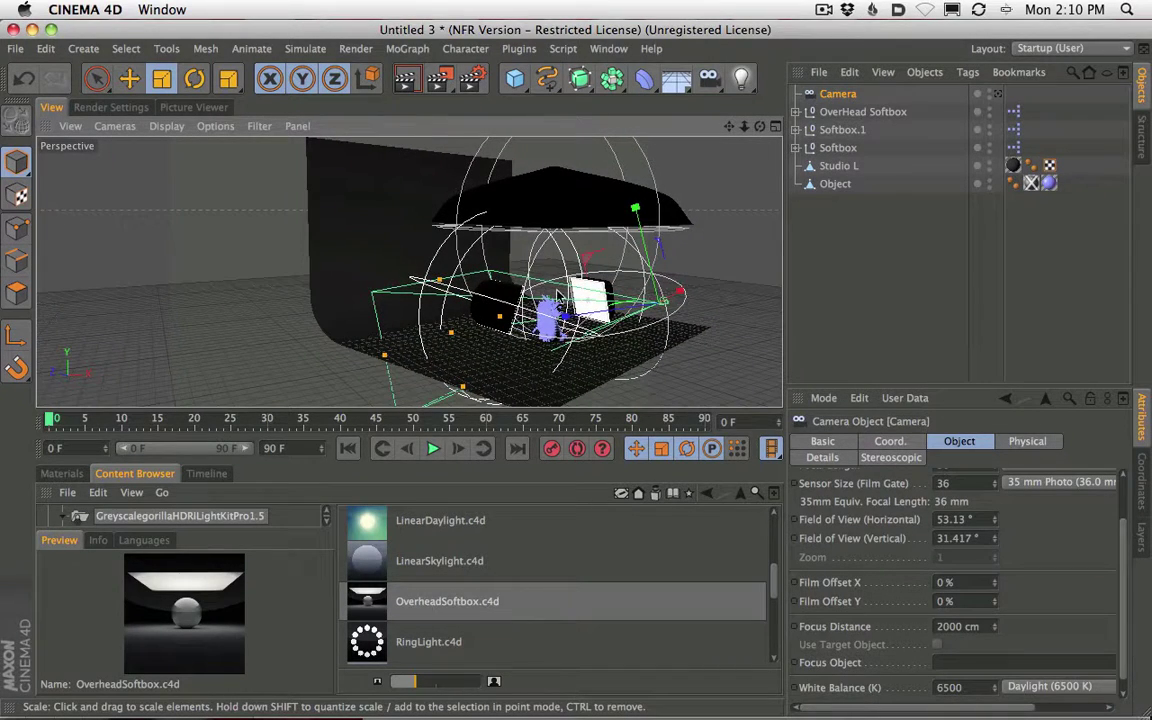
left_click(847, 112)
left_click_drag(535, 198, 455, 340, "alt")
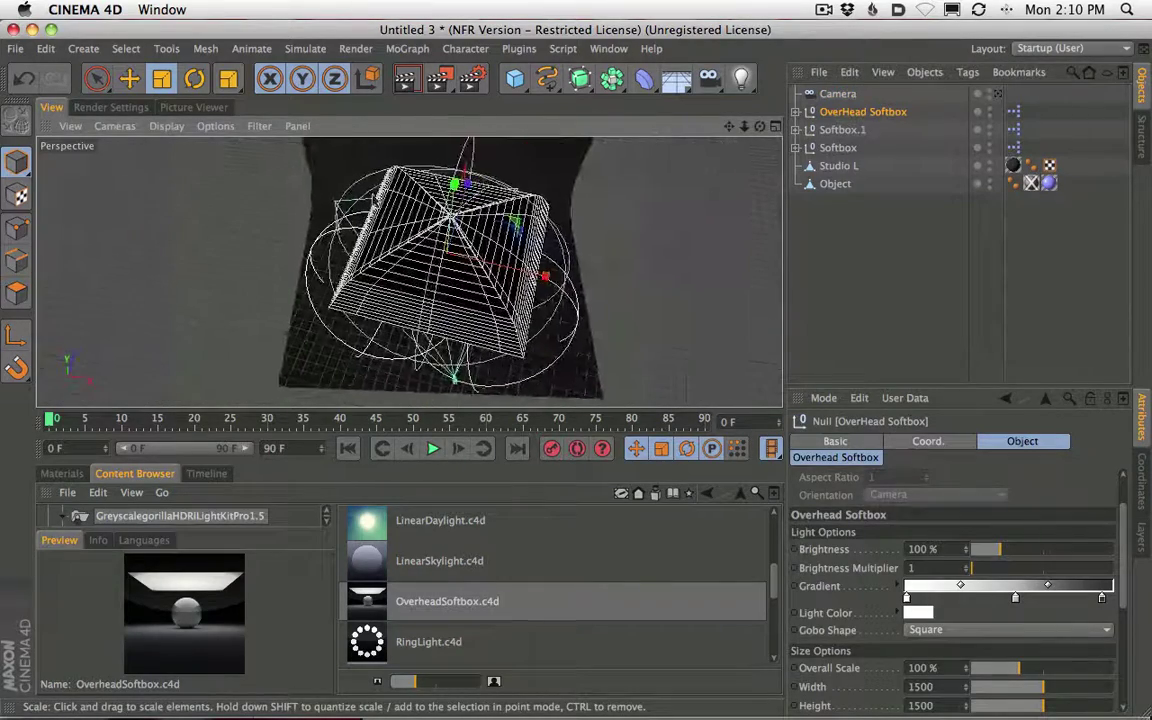
key("r")
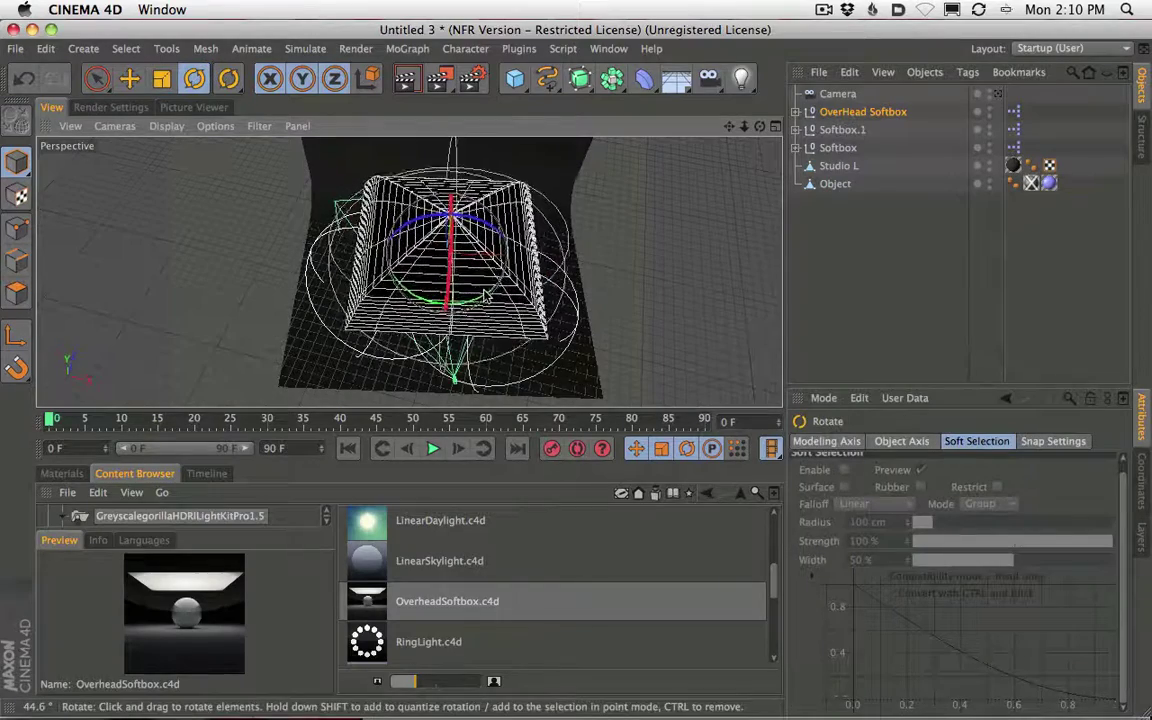
left_click_drag(487, 295, 469, 342)
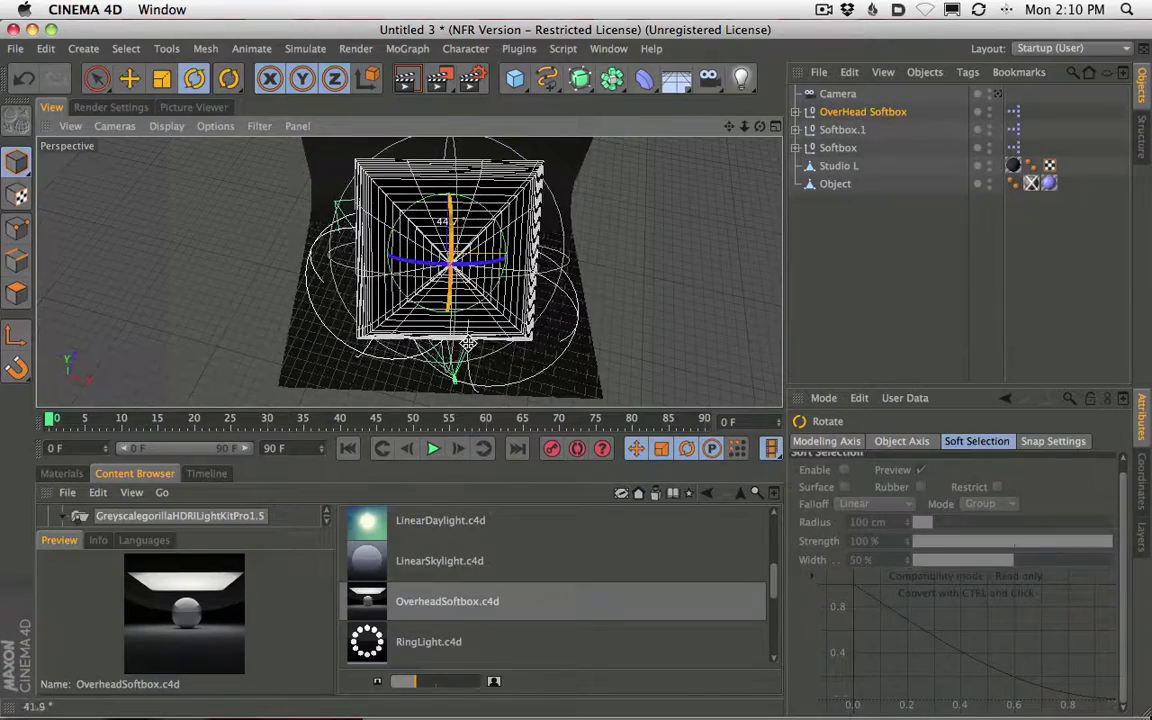
Move the tilted OverHead Softbox back so it sits above and behind the dragon.
left_click_drag(507, 290, 765, 200, "alt")
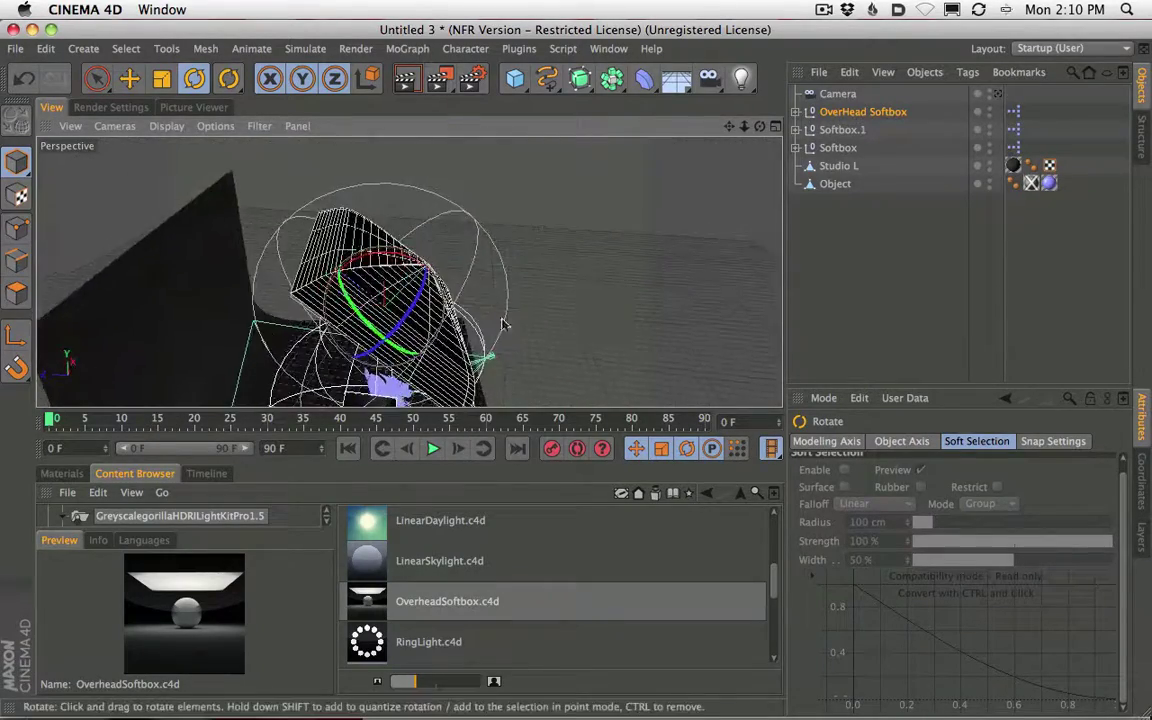
left_click_drag(409, 272, 394, 159, "alt")
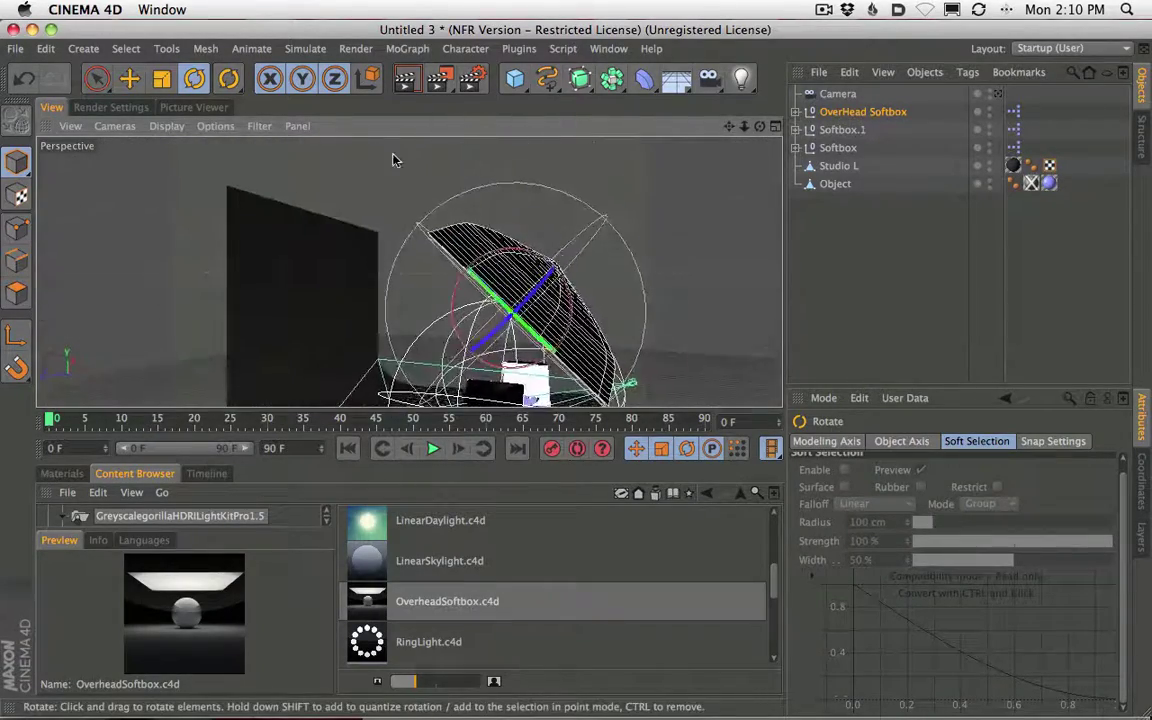
key("e")
left_click_drag(549, 281, 526, 411)
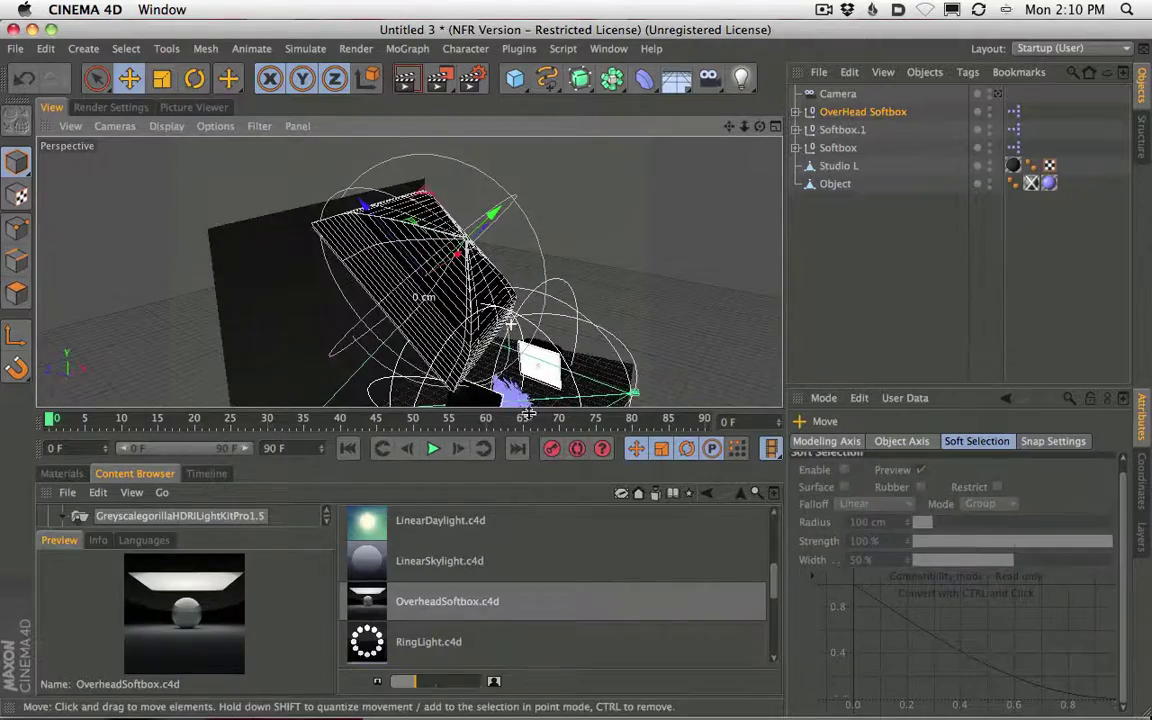
left_click_drag(516, 354, 605, 150, "alt")
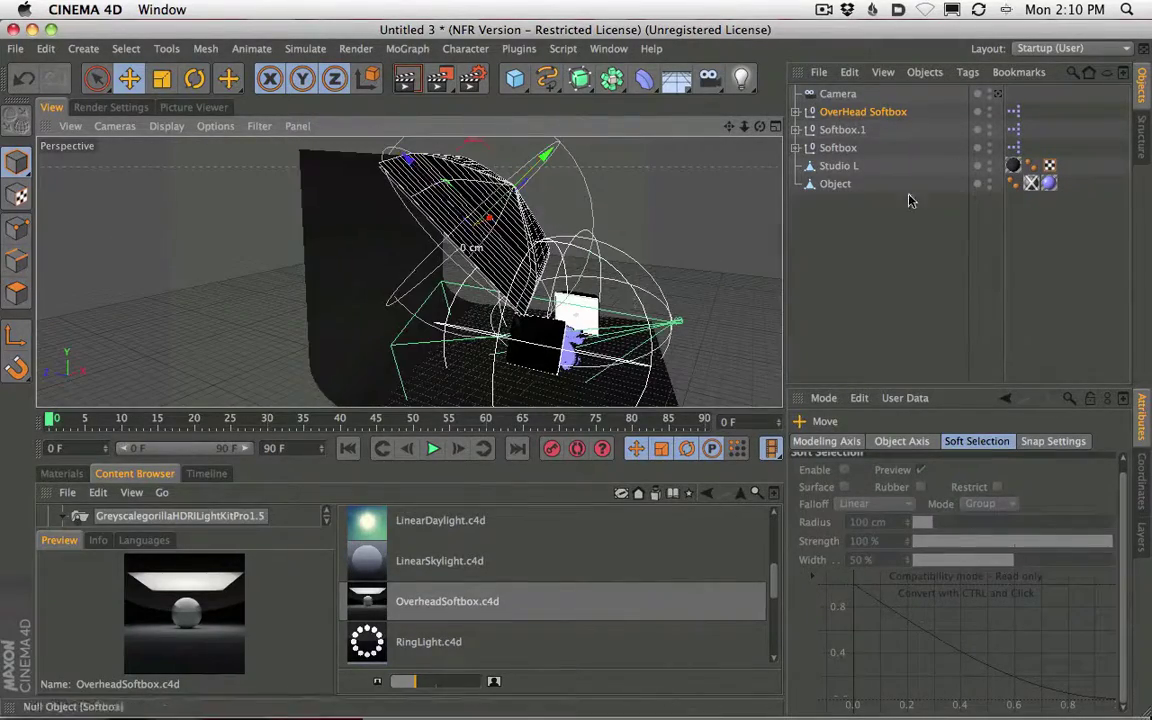
Set the OverHead Softbox's Height to 760, adjust its position slightly, and render the view through the camera.
left_click(864, 112)
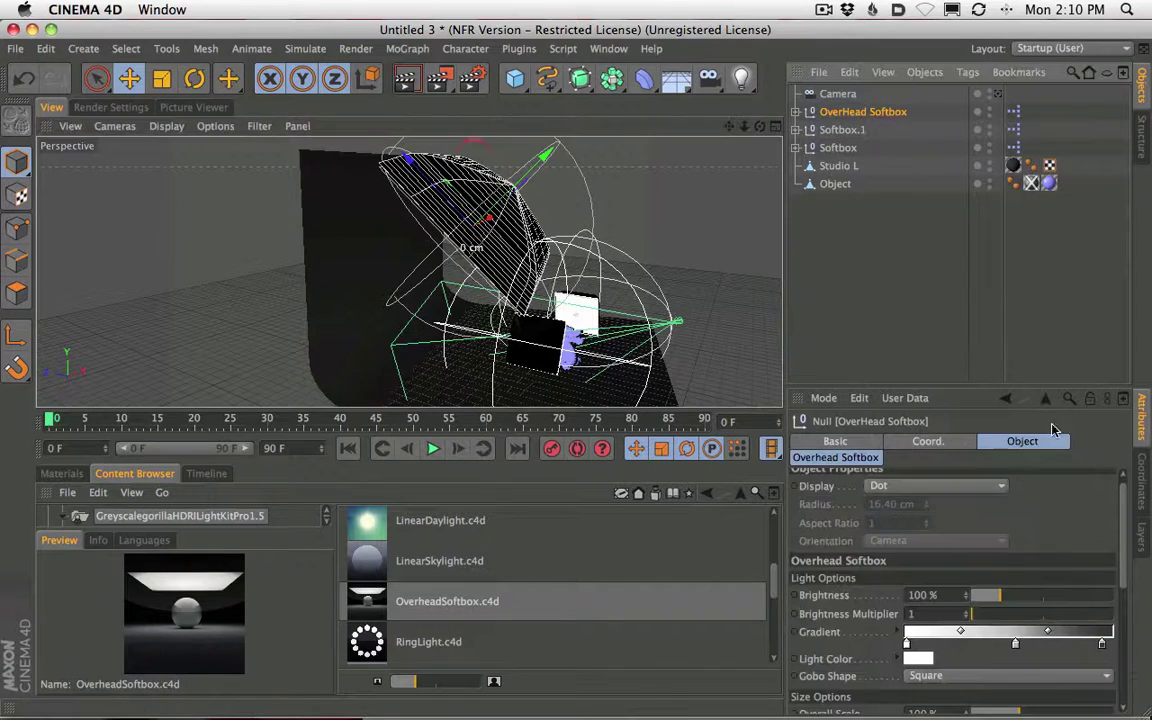
left_click(836, 457)
scroll(1033, 585, "down", 4)
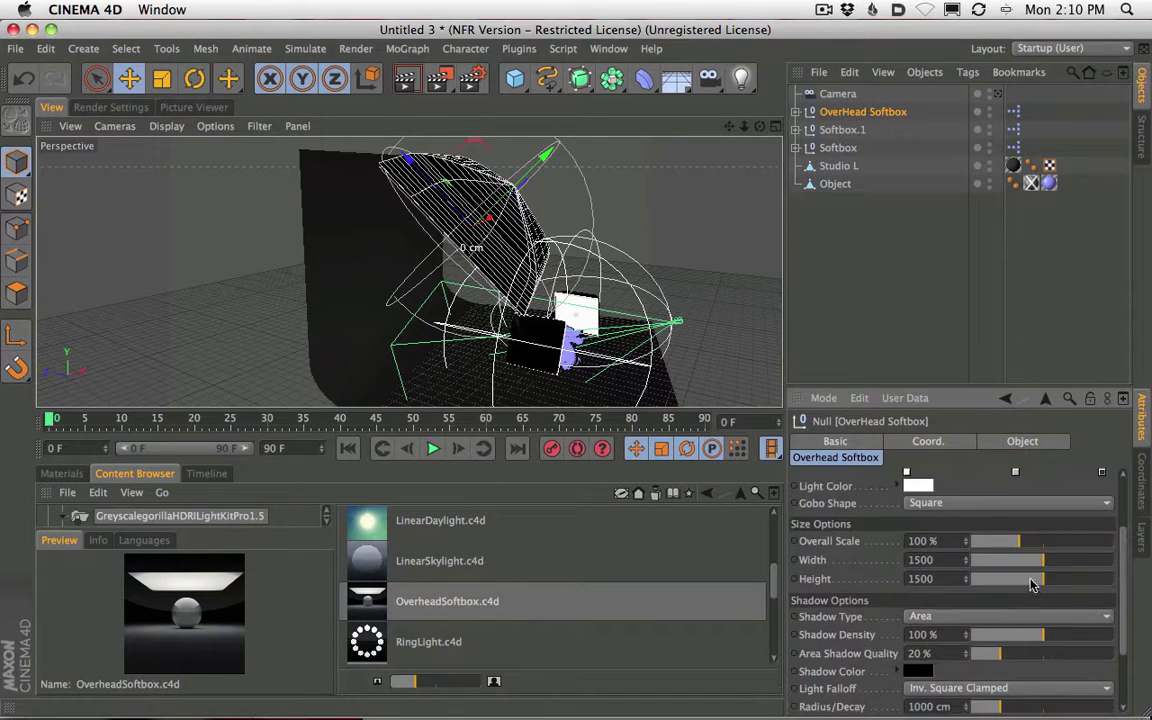
left_click_drag(1033, 585, 1010, 591)
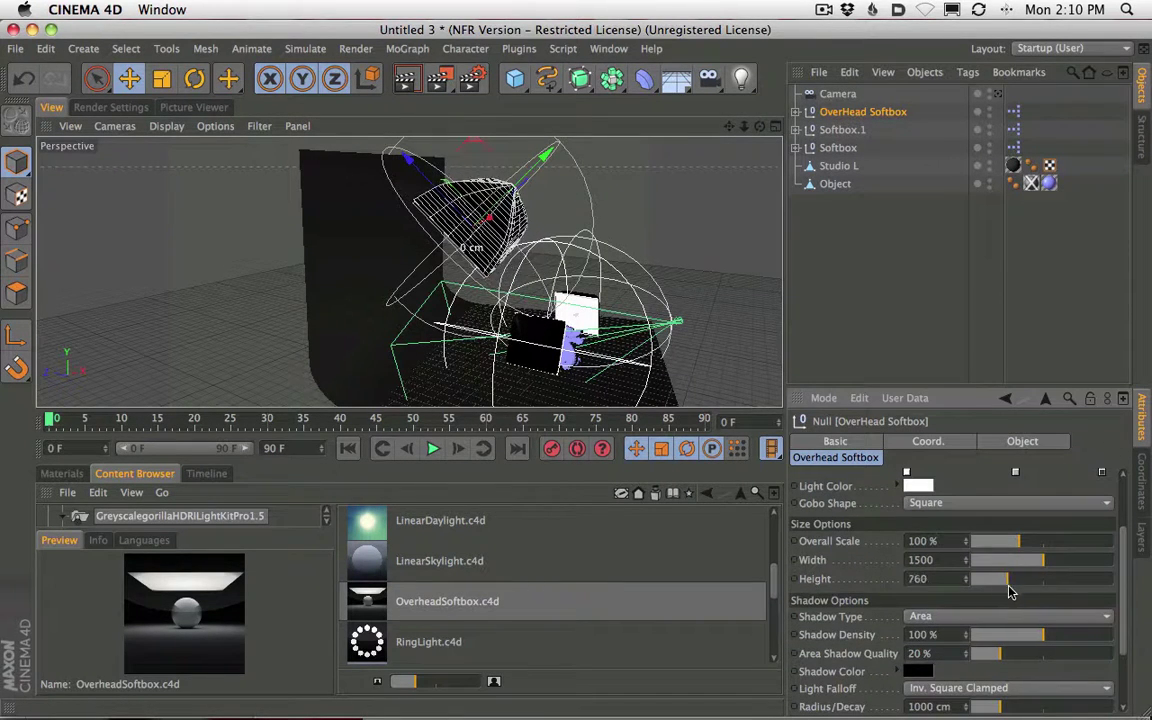
left_click_drag(523, 176, 509, 205)
left_click(998, 95)
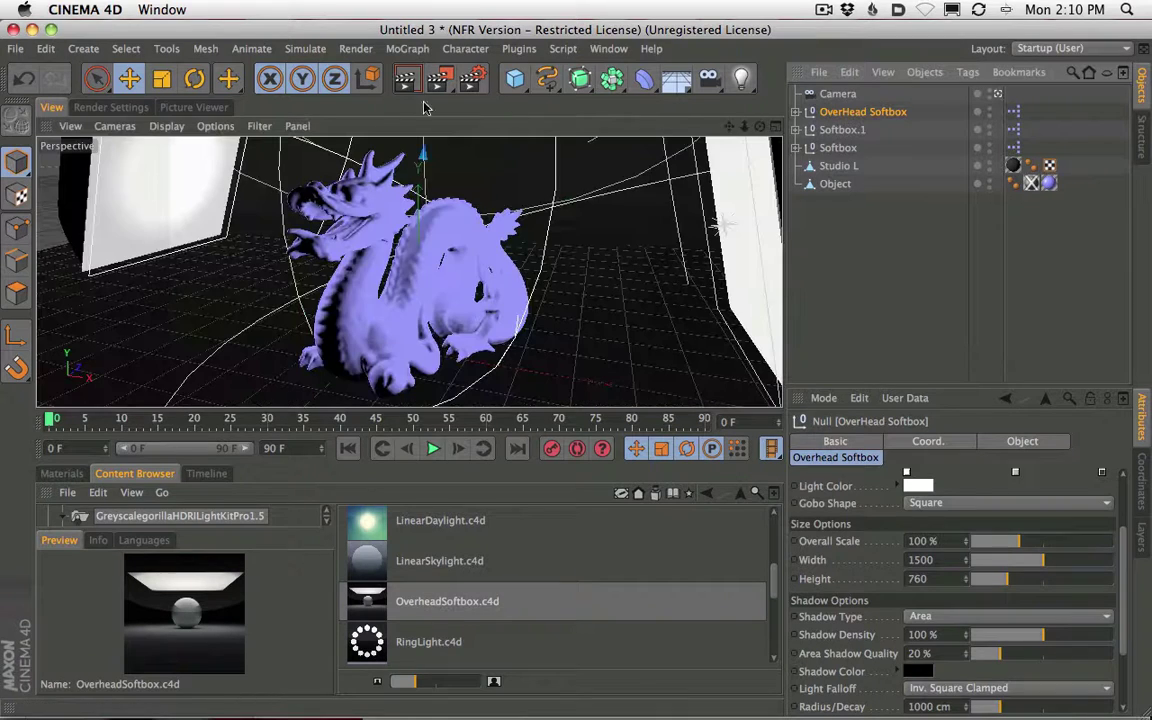
left_click(405, 78)
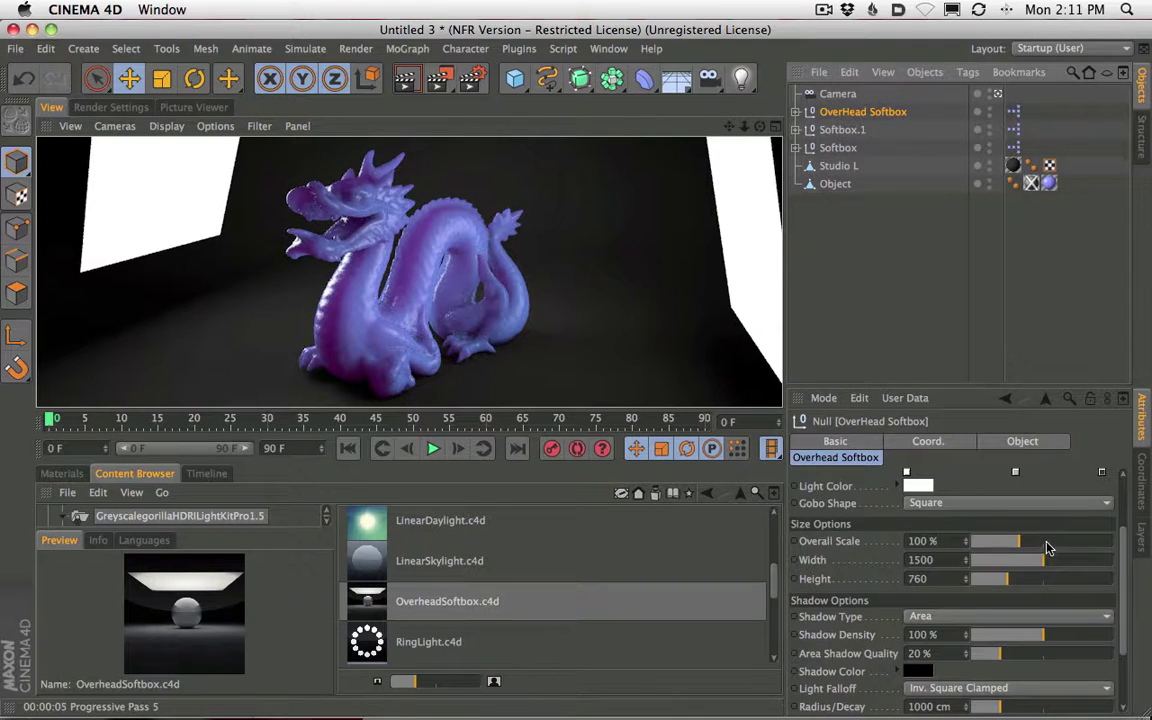
Try an Overall Scale of 203% on the OverHead Softbox, undo it, and set its Brightness to 239%.
left_click_drag(1060, 540, 1071, 540)
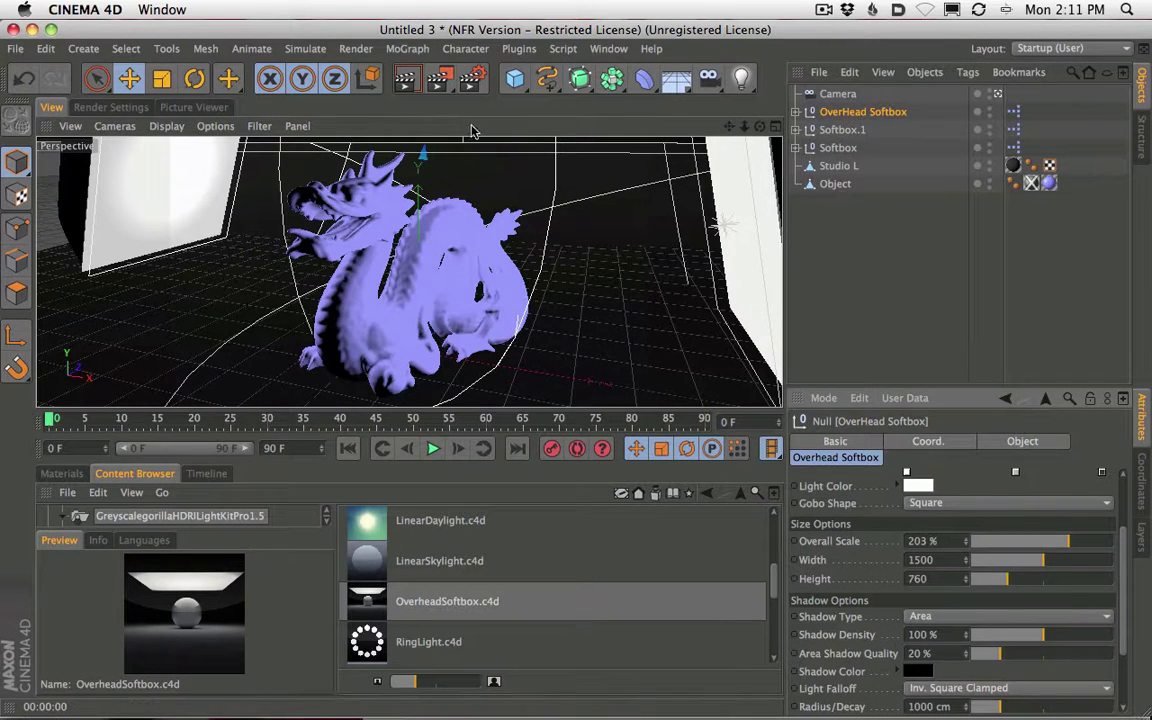
key("super+z")
scroll(1012, 490, "up", 3)
left_click_drag(1015, 514, 1040, 517)
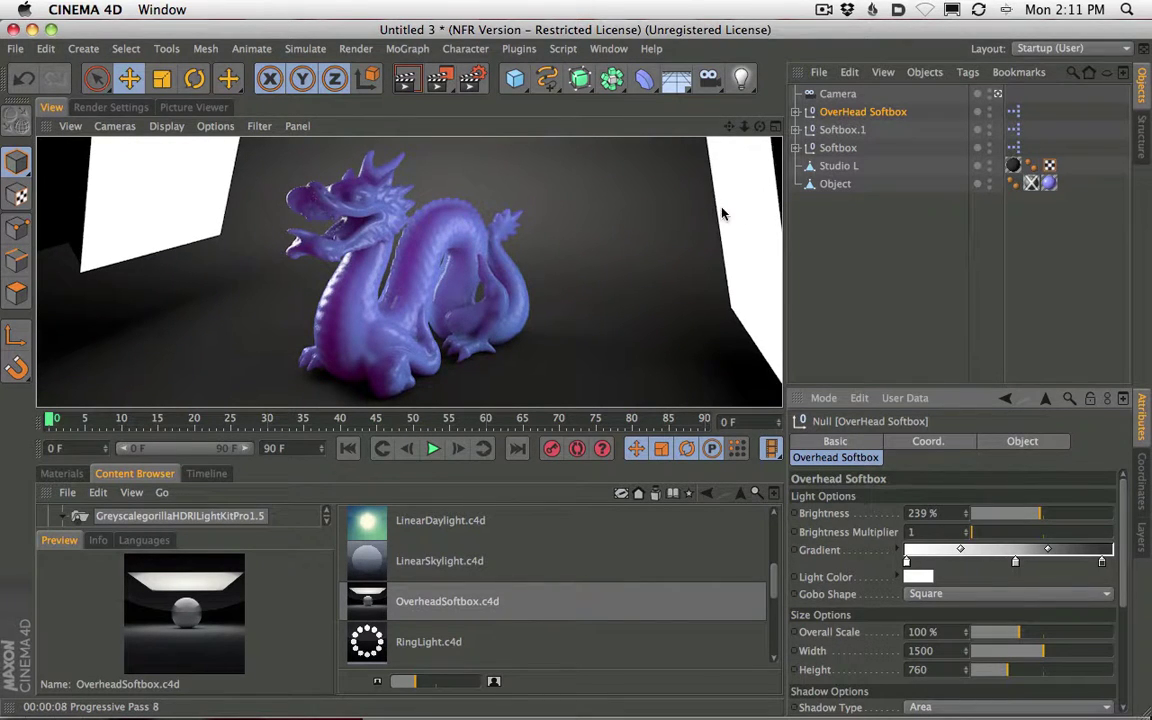
Turn off Seen By Camera for both Softbox.1 and Softbox, and render the view.
left_click(842, 130)
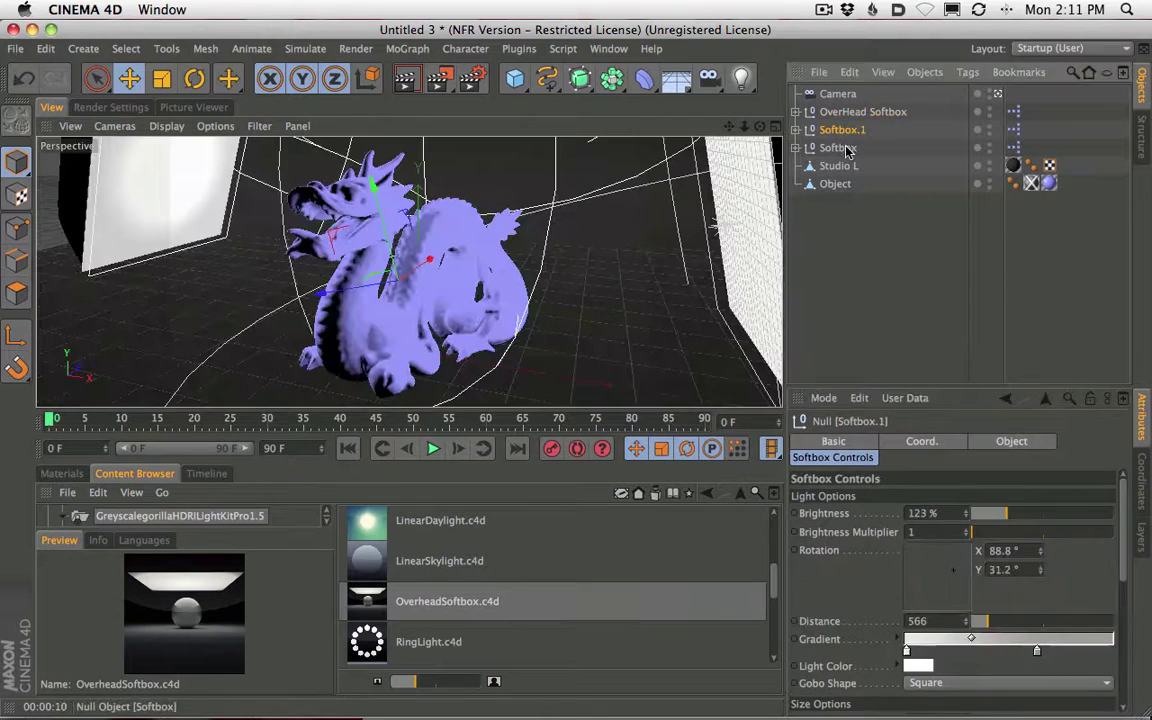
left_click(838, 148, "shift")
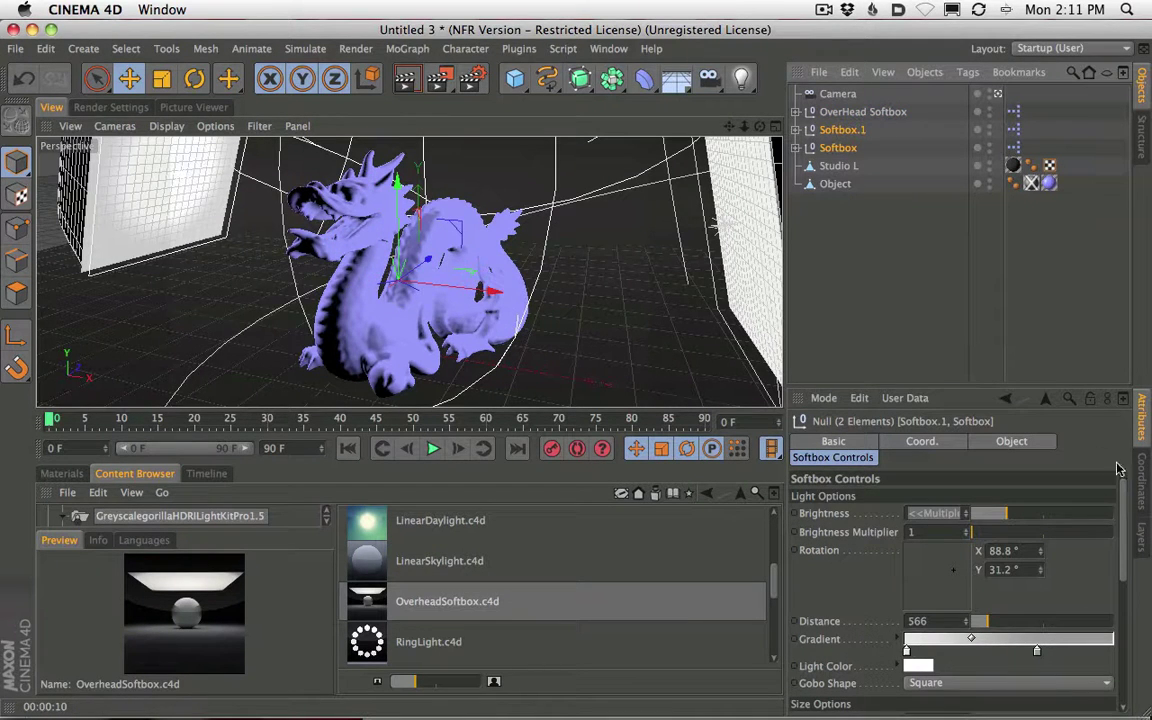
left_click_drag(1124, 515, 1070, 634)
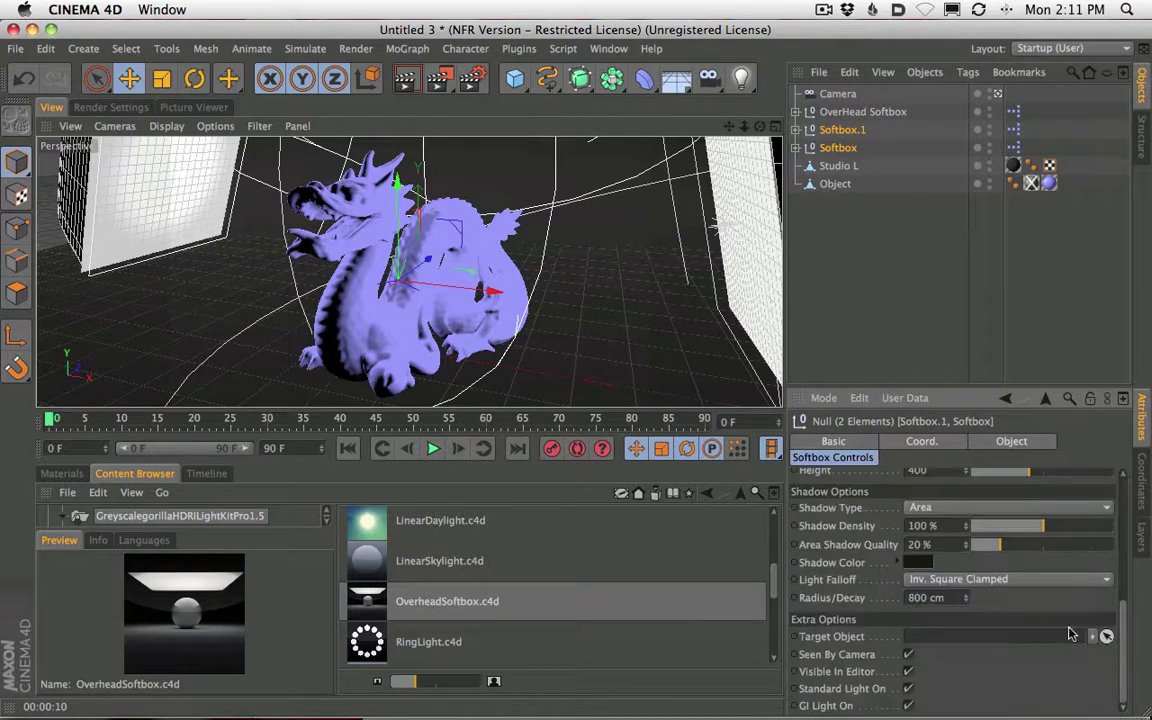
left_click(909, 655)
left_click(406, 80)
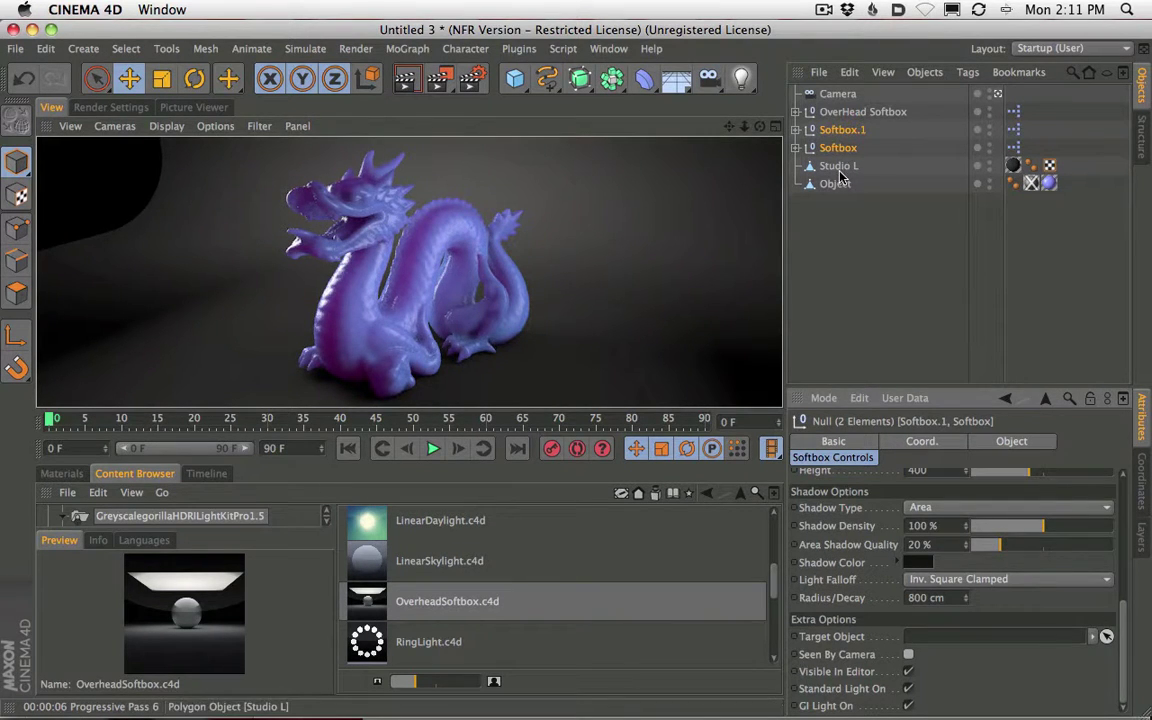
Scale up the Studio L backdrop along its depth axis behind the dragon, and render the view.
left_click(530, 296)
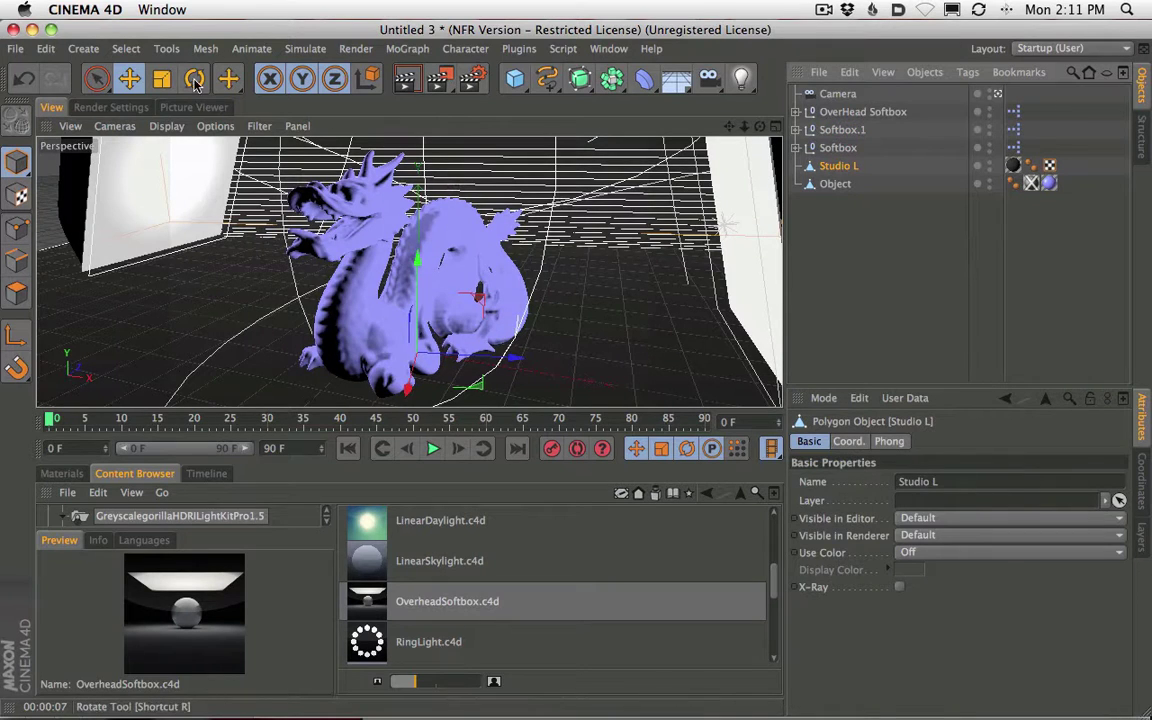
left_click(162, 78)
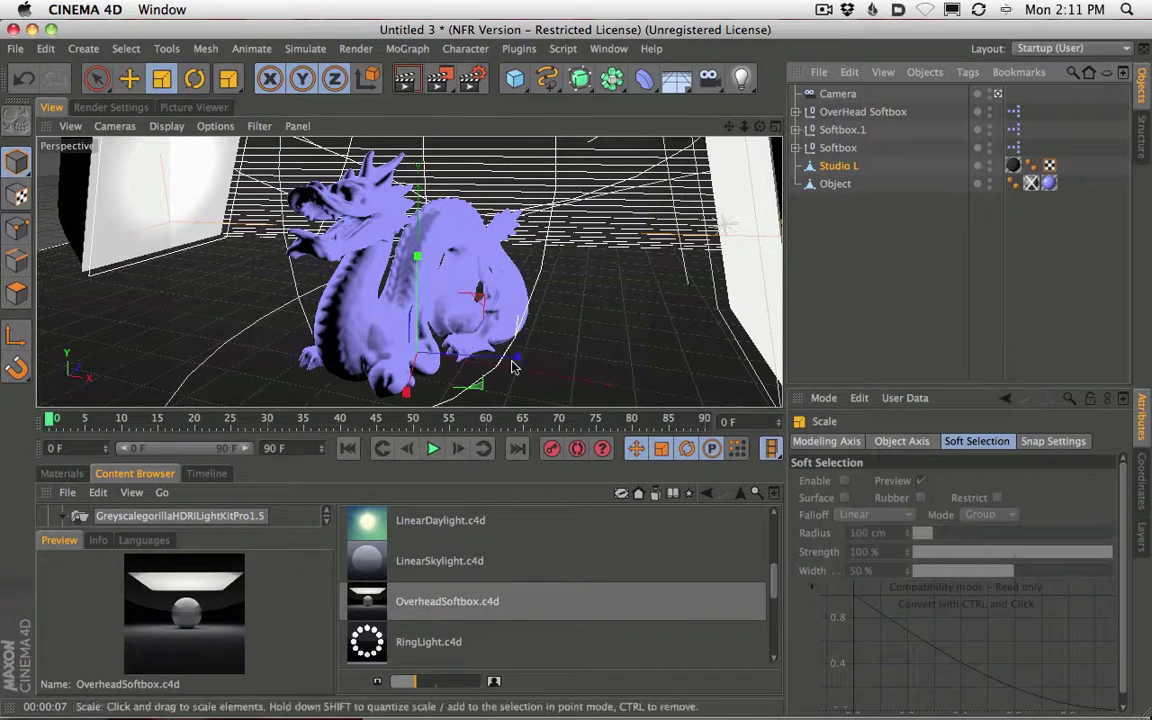
left_click_drag(448, 356, 580, 366)
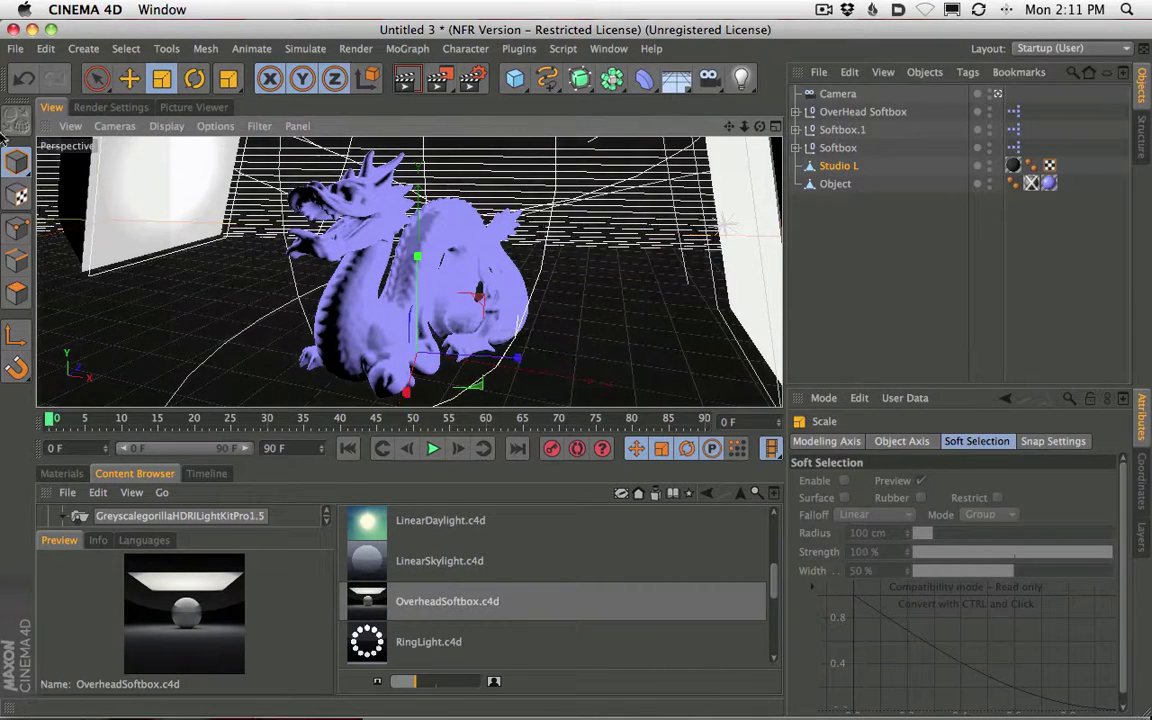
left_click(407, 80)
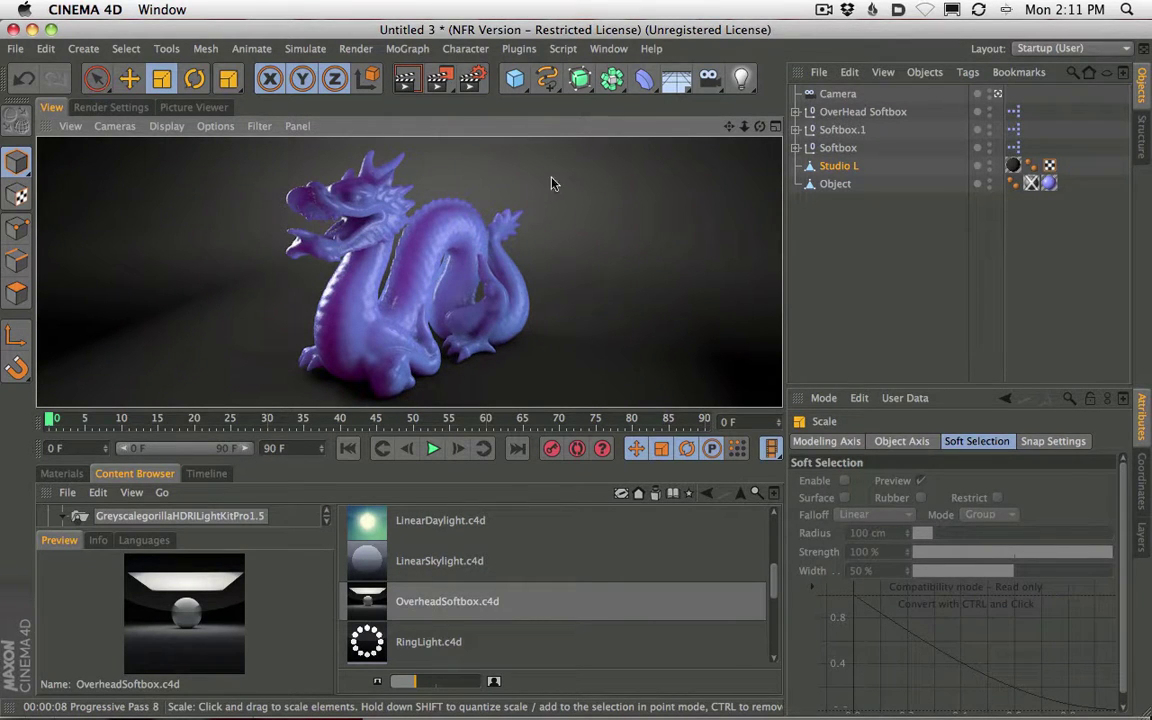
Set the OverHead Softbox's Brightness to 114% and its Light Color to pale blue (R 168, G 192, B 225), and render the view.
left_click(855, 112)
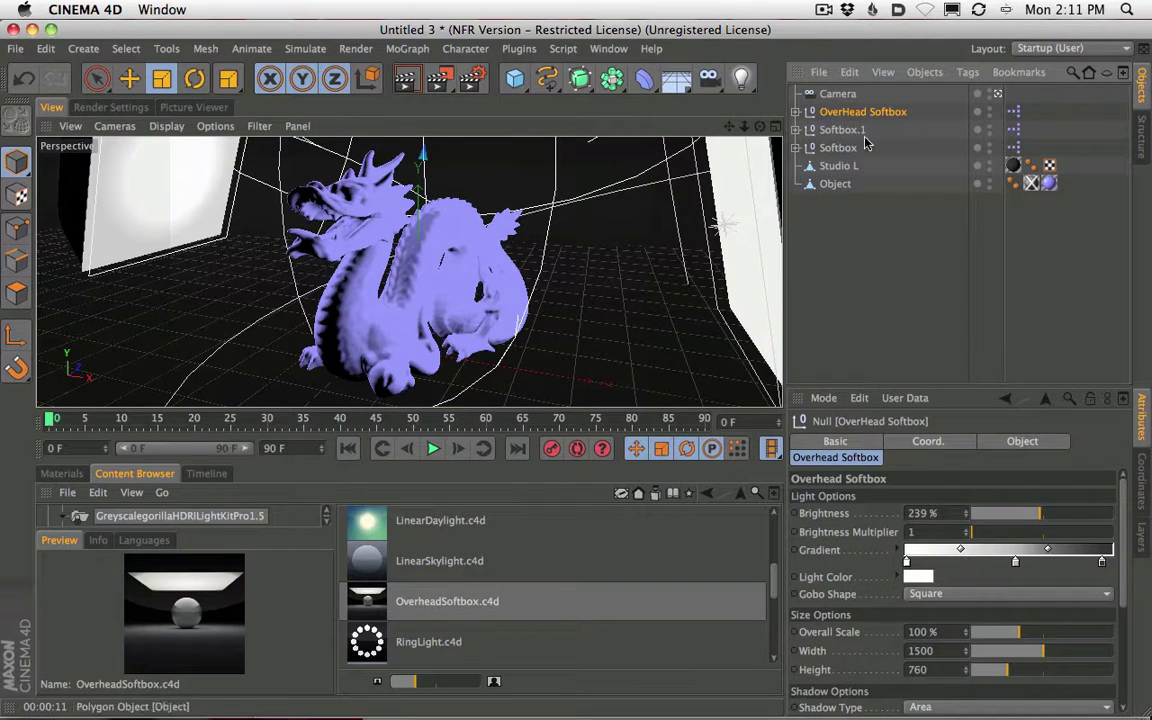
left_click_drag(1000, 520, 976, 520)
left_click(917, 577)
left_click_drag(874, 549, 852, 546)
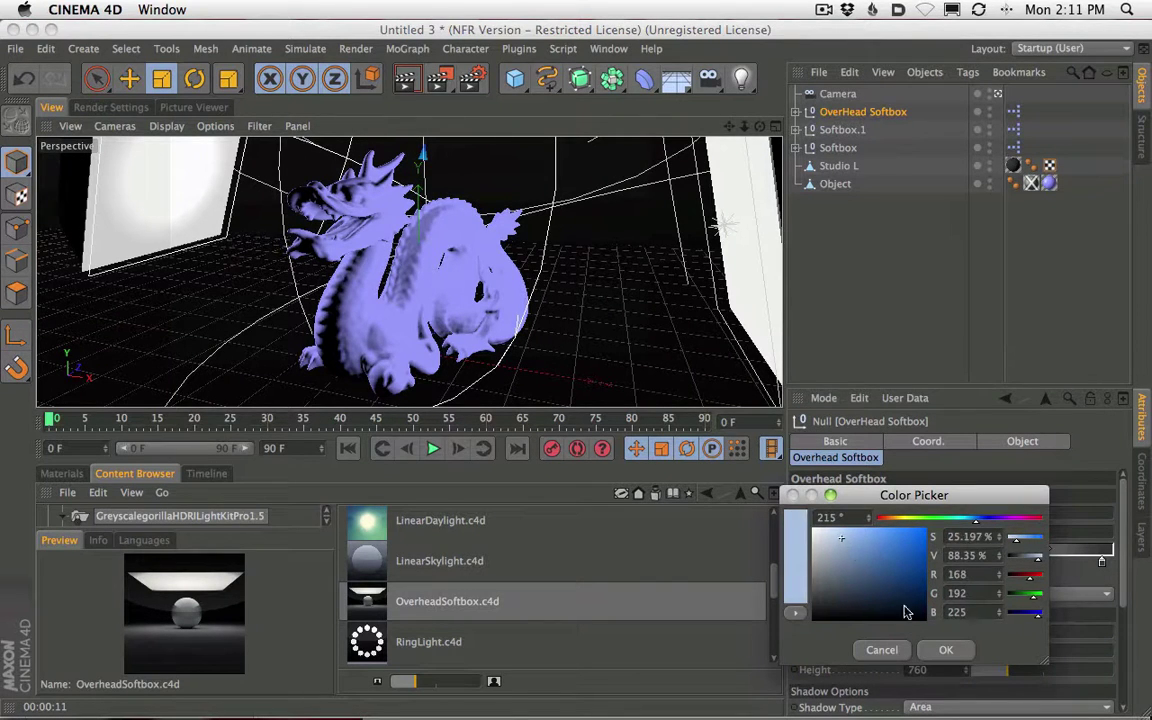
left_click(946, 650)
key("ctrl+r")
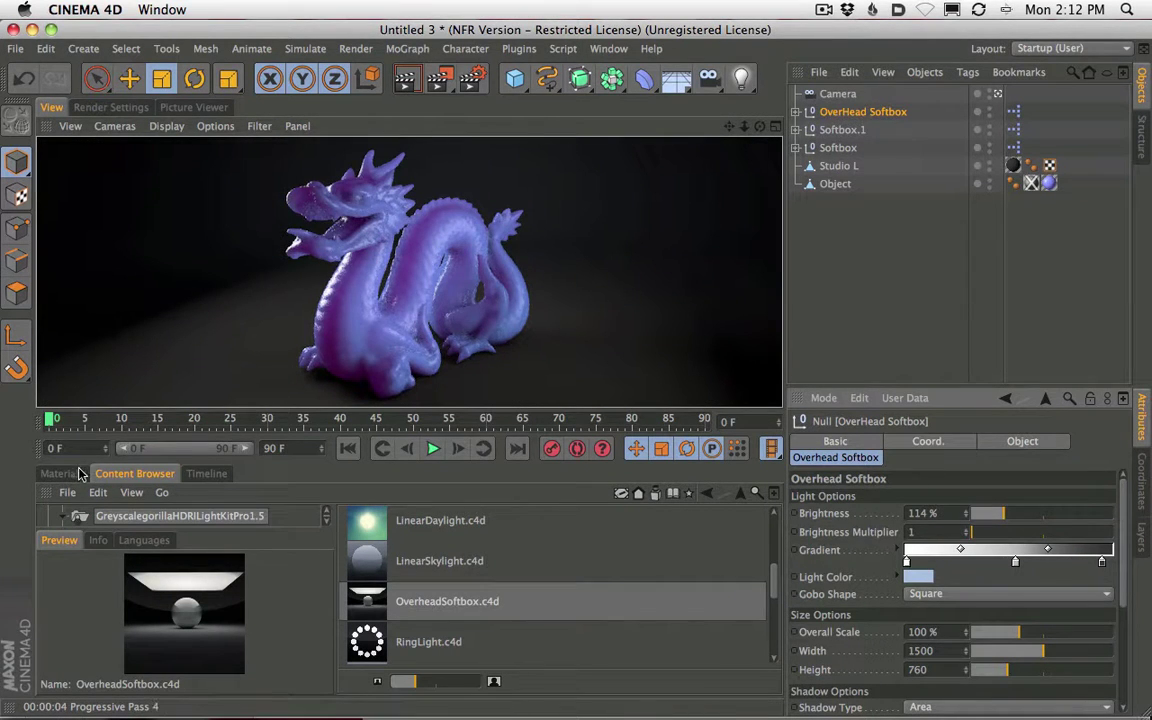
Set the Light Color of Softbox to a very pale blue (R 198, G 217, B 235).
left_click(842, 129)
left_click(840, 148)
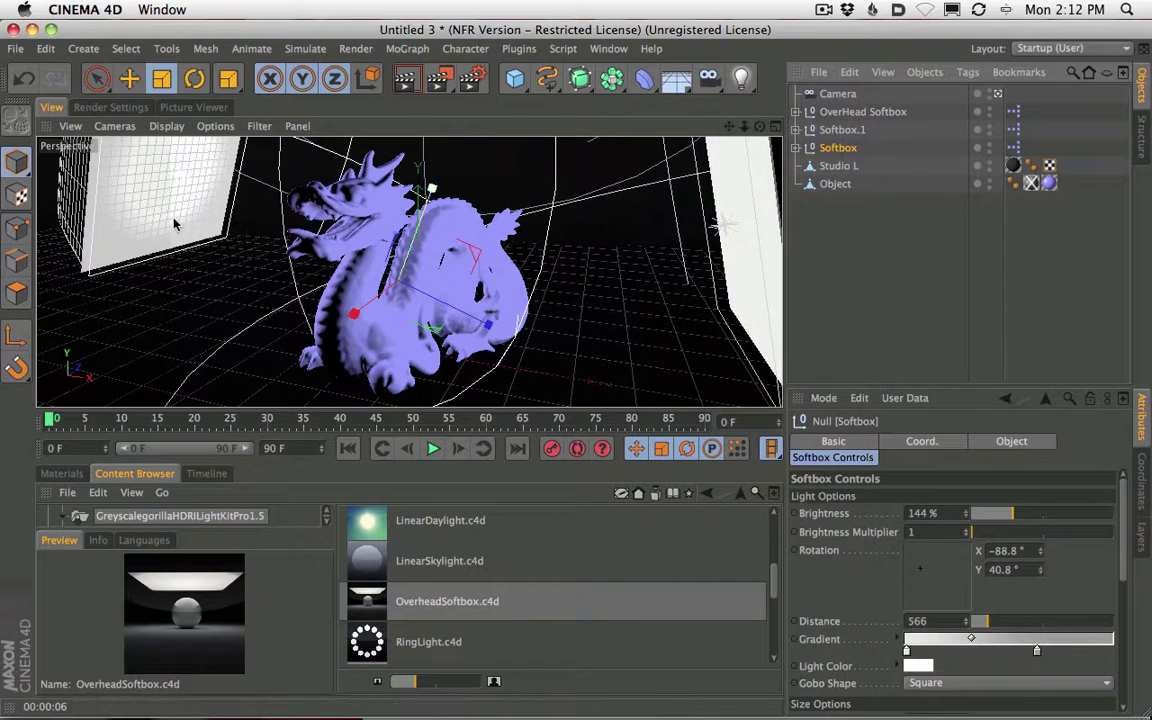
left_click(916, 666)
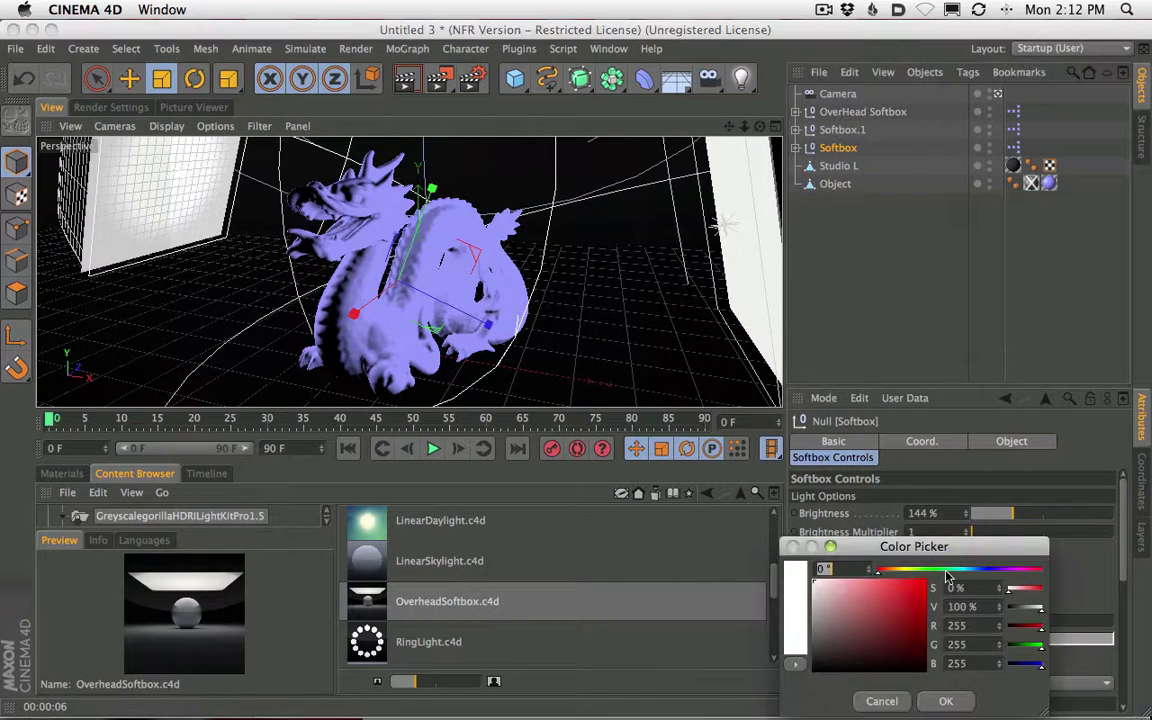
left_click_drag(946, 571, 973, 572)
left_click_drag(822, 581, 831, 587)
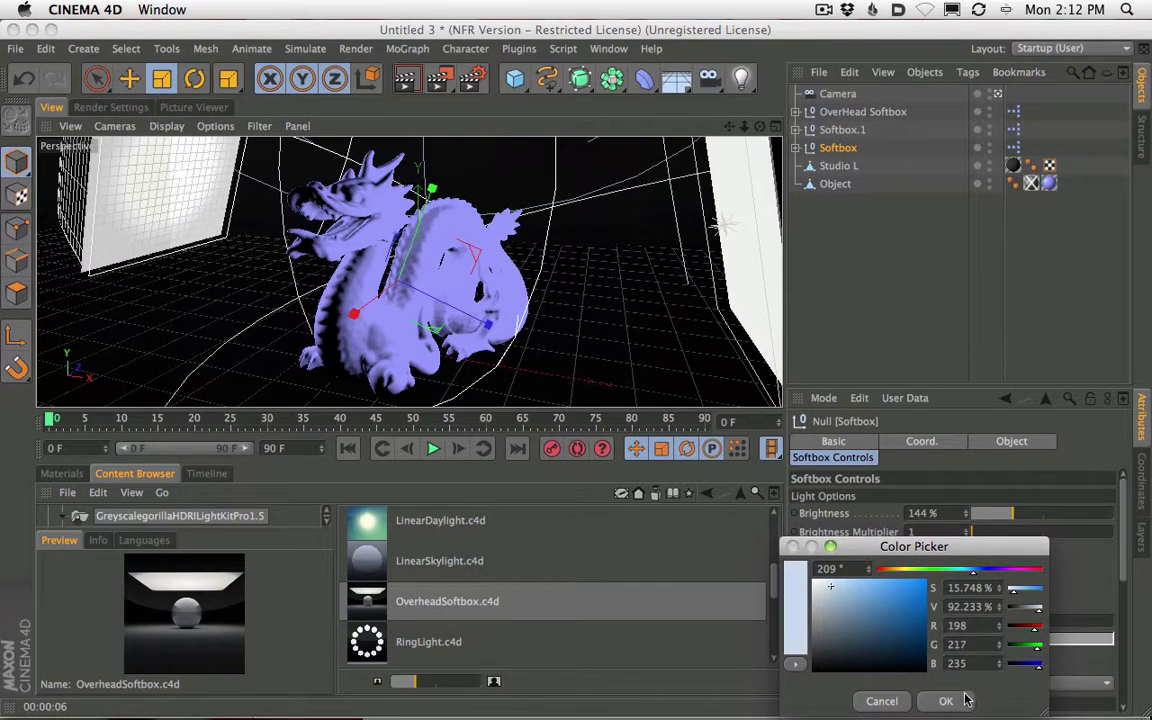
left_click(946, 701)
Set the Light Color of Softbox.1 to a warm pale cream, and render the view.
left_click(752, 213)
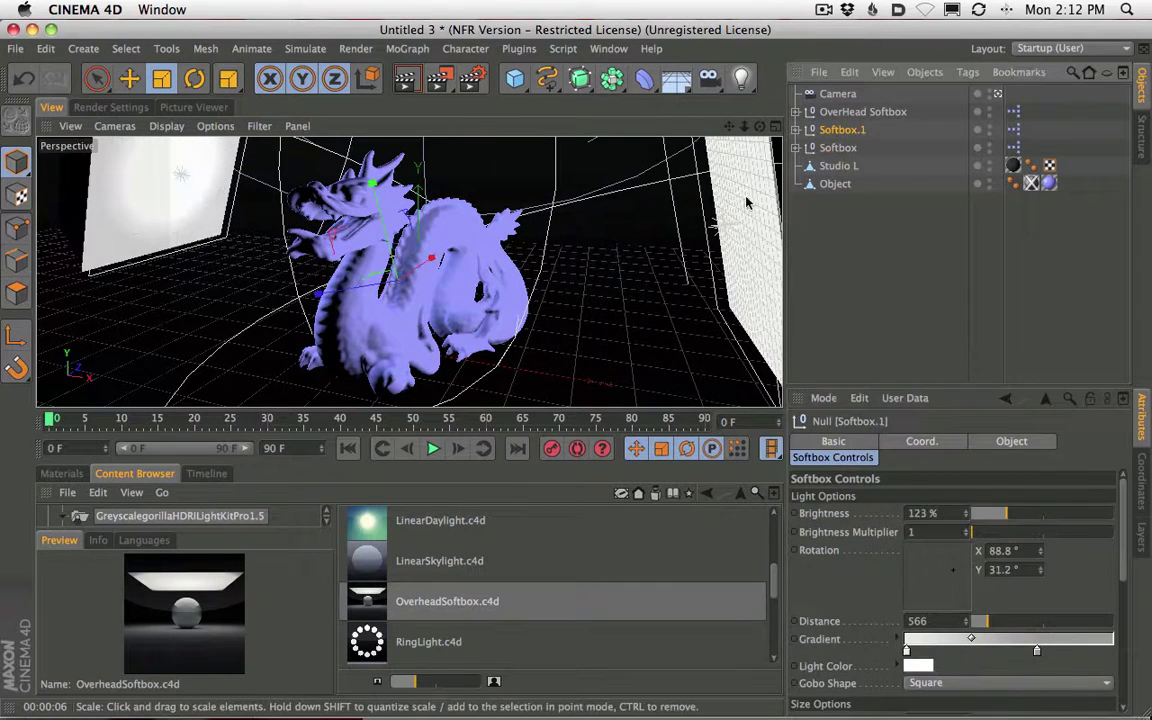
left_click(928, 666)
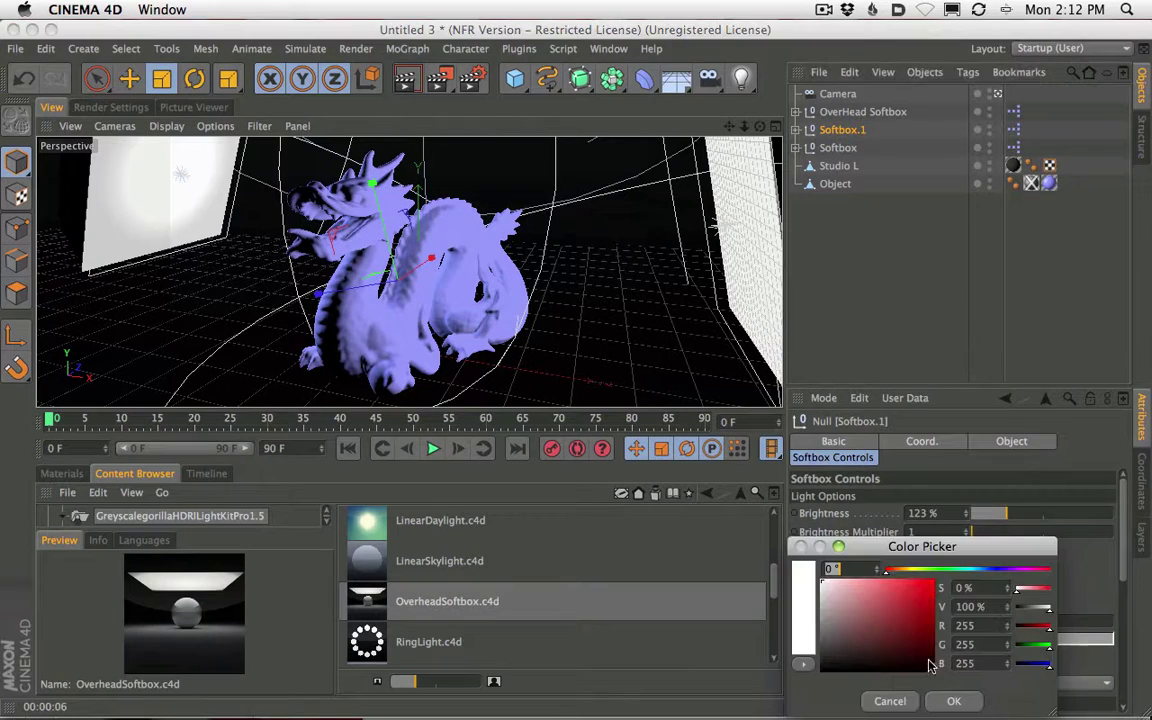
left_click(810, 594)
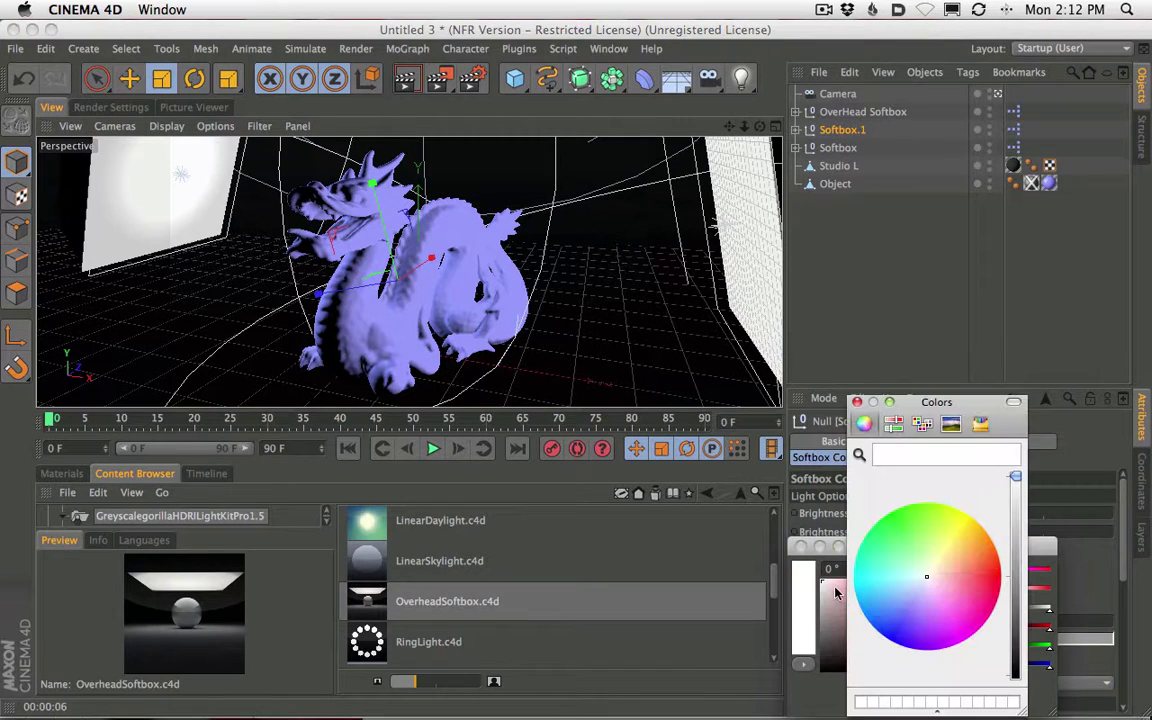
left_click(857, 402)
left_click(905, 573)
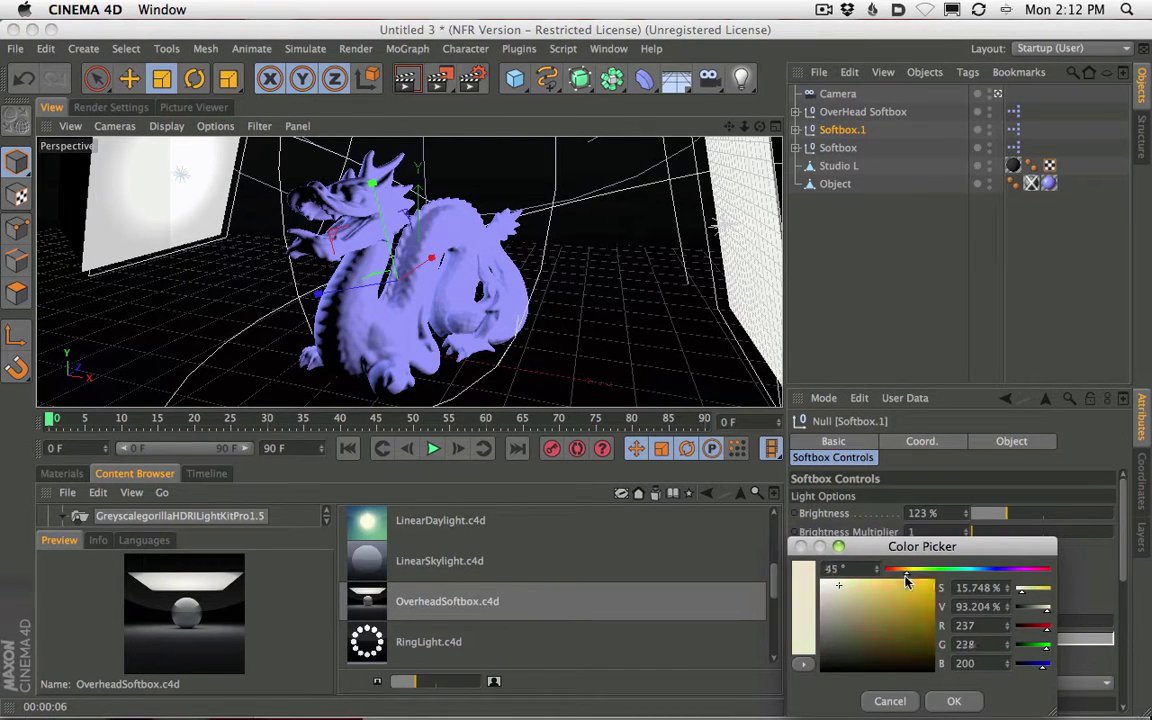
left_click_drag(906, 580, 896, 591)
left_click(967, 705)
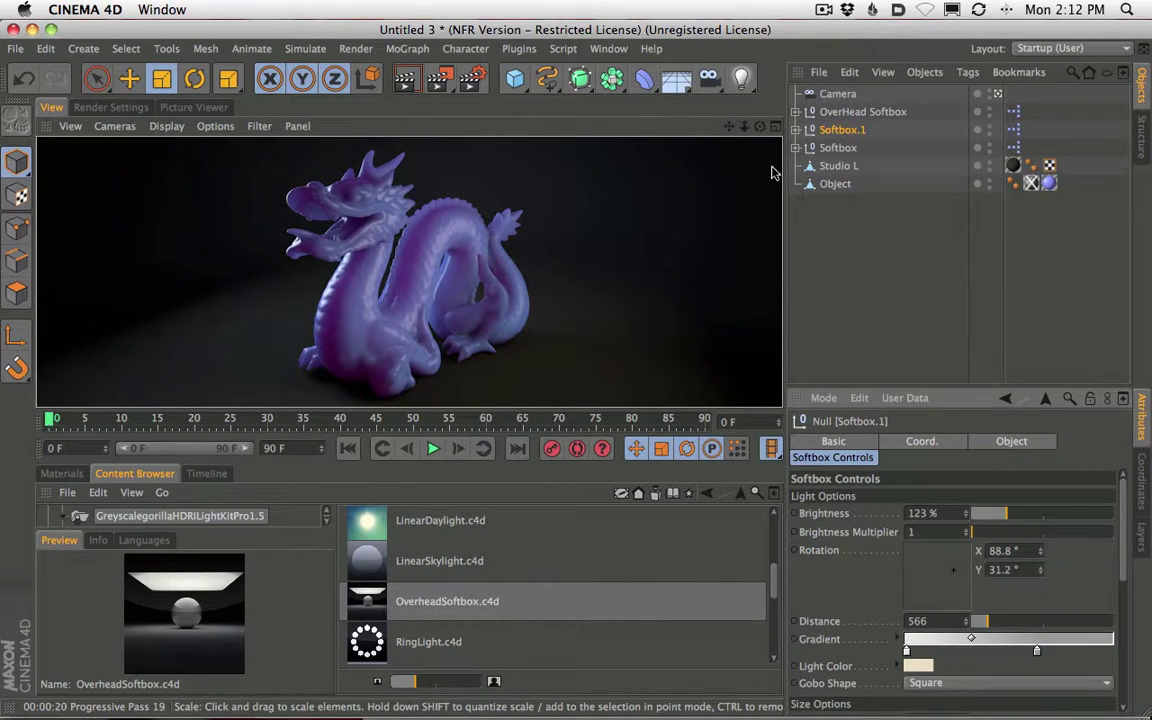
Select the camera and make sure Depth Of Field is on in the Physical render settings.
left_click(838, 95)
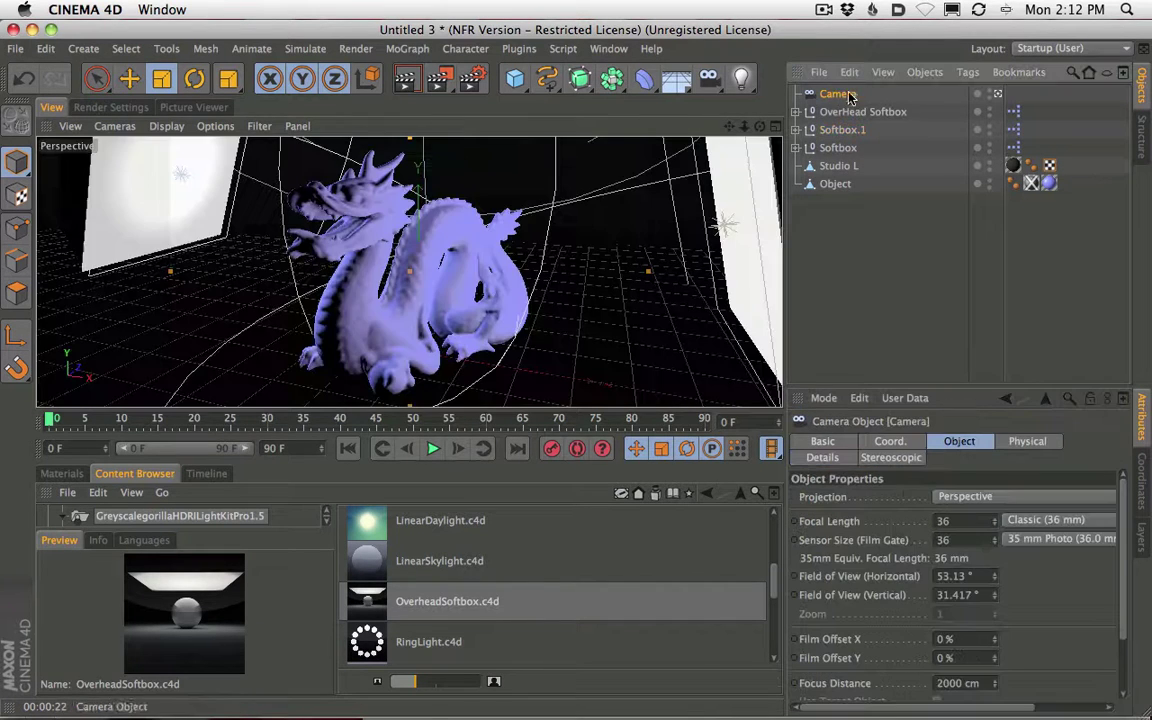
left_click(126, 106)
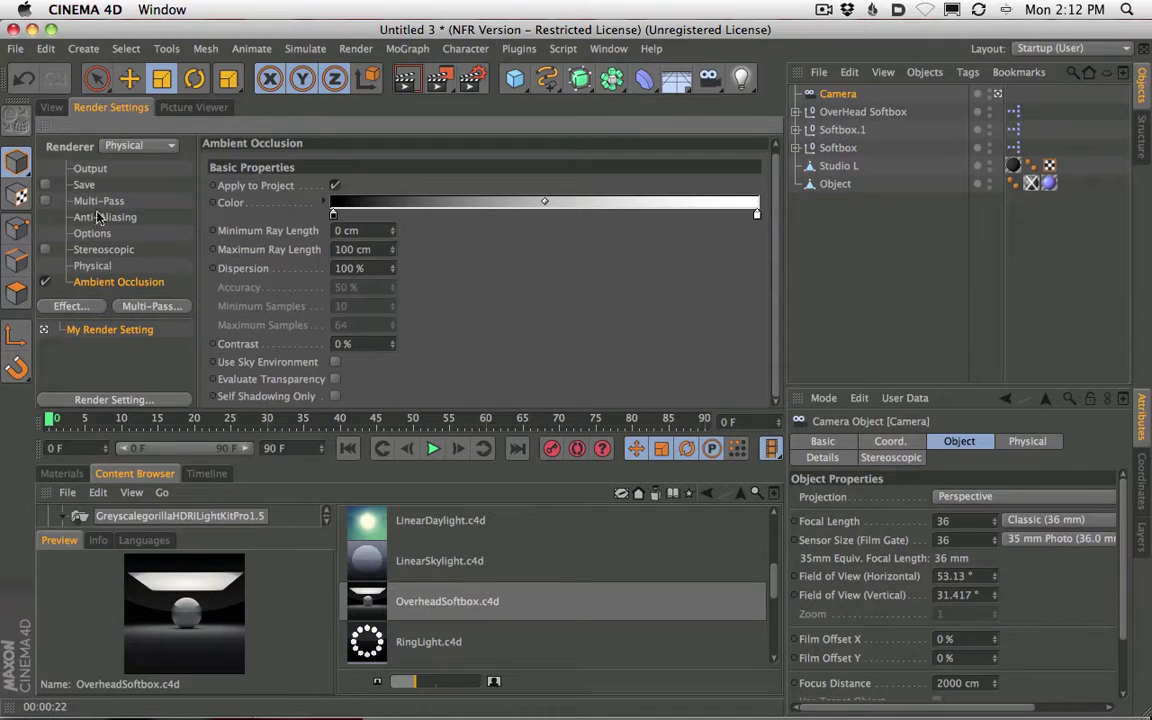
left_click(116, 268)
left_click(52, 107)
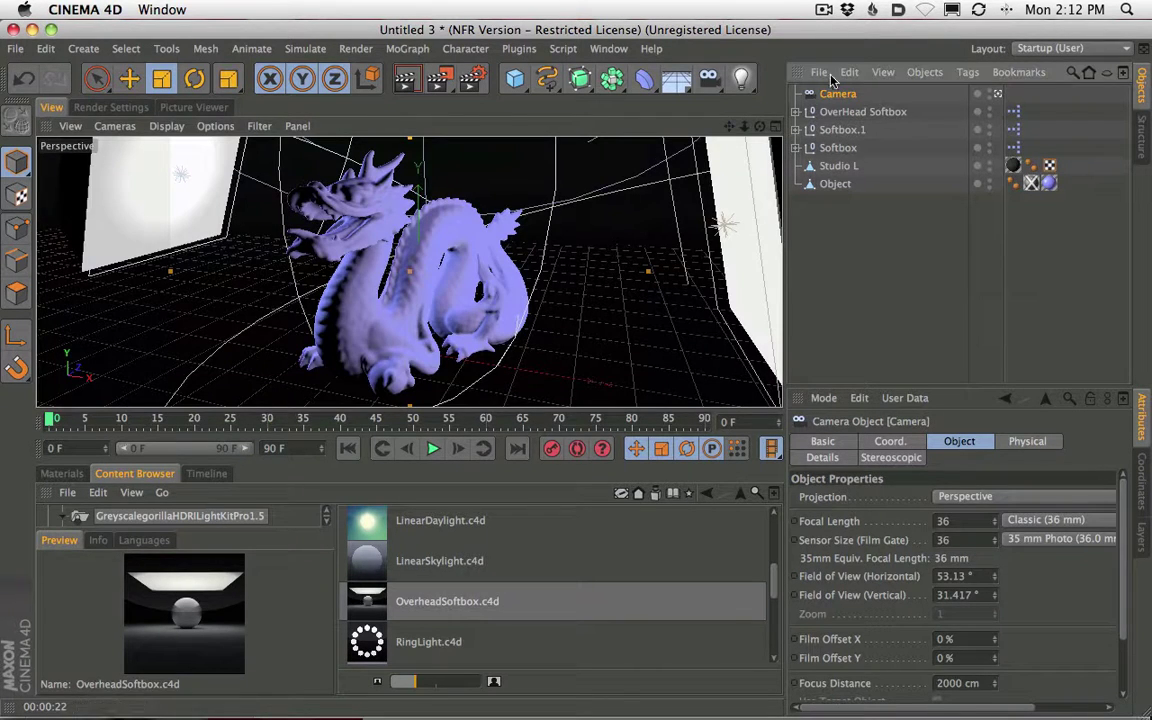
Bring the camera's focus plane onto the front of the dragon at a Focus Distance of about 782 cm, and render through the camera.
left_click(997, 94)
right_click_drag(584, 334, 679, 288, "alt")
left_click_drag(679, 288, 604, 301, "alt")
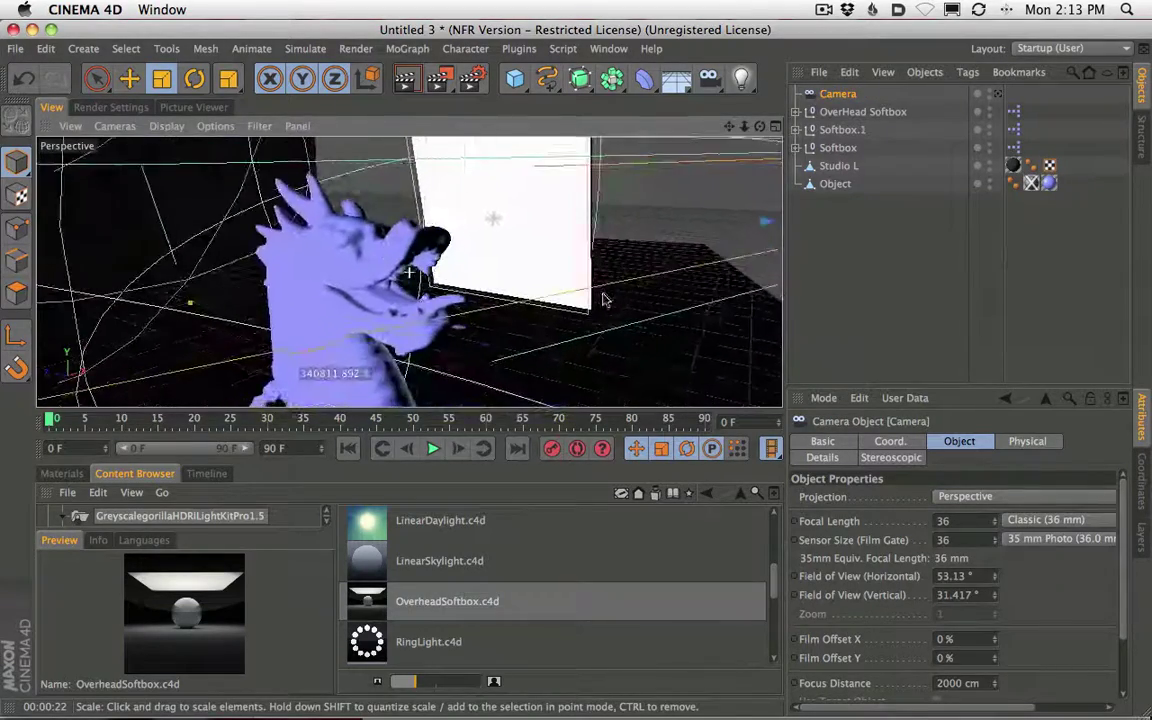
right_click_drag(604, 301, 528, 285, "alt")
left_click_drag(526, 303, 530, 257, "alt")
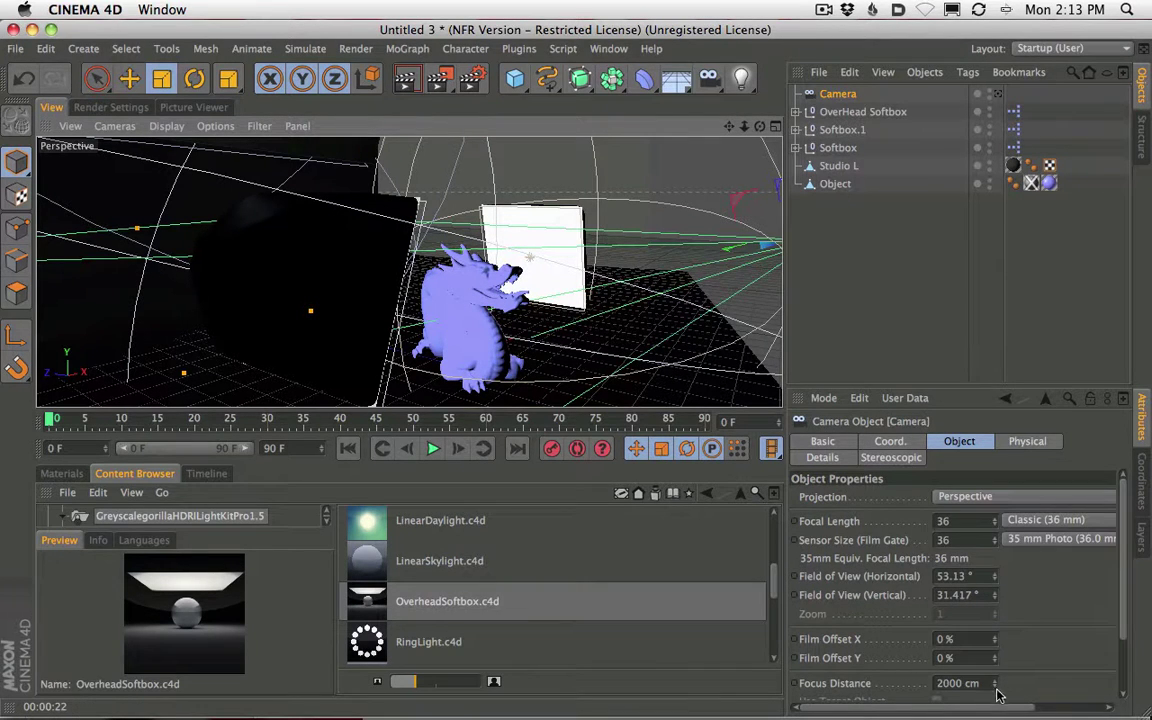
left_click_drag(994, 684, 968, 716)
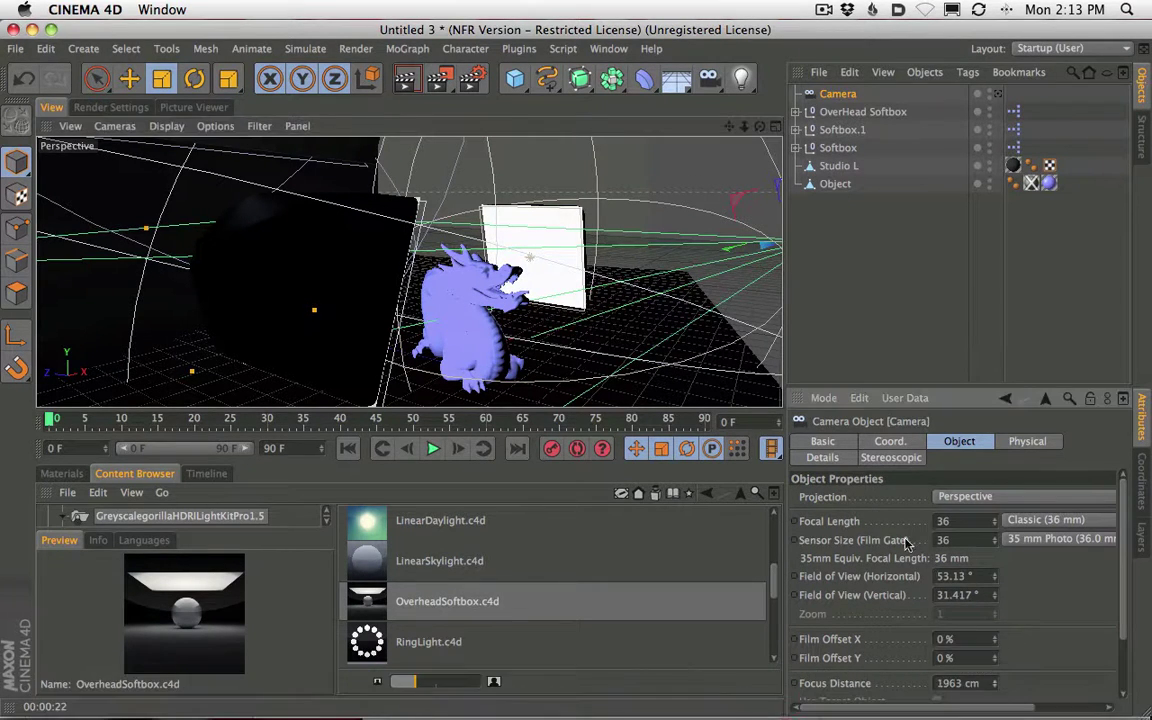
left_click_drag(322, 313, 350, 311, "alt")
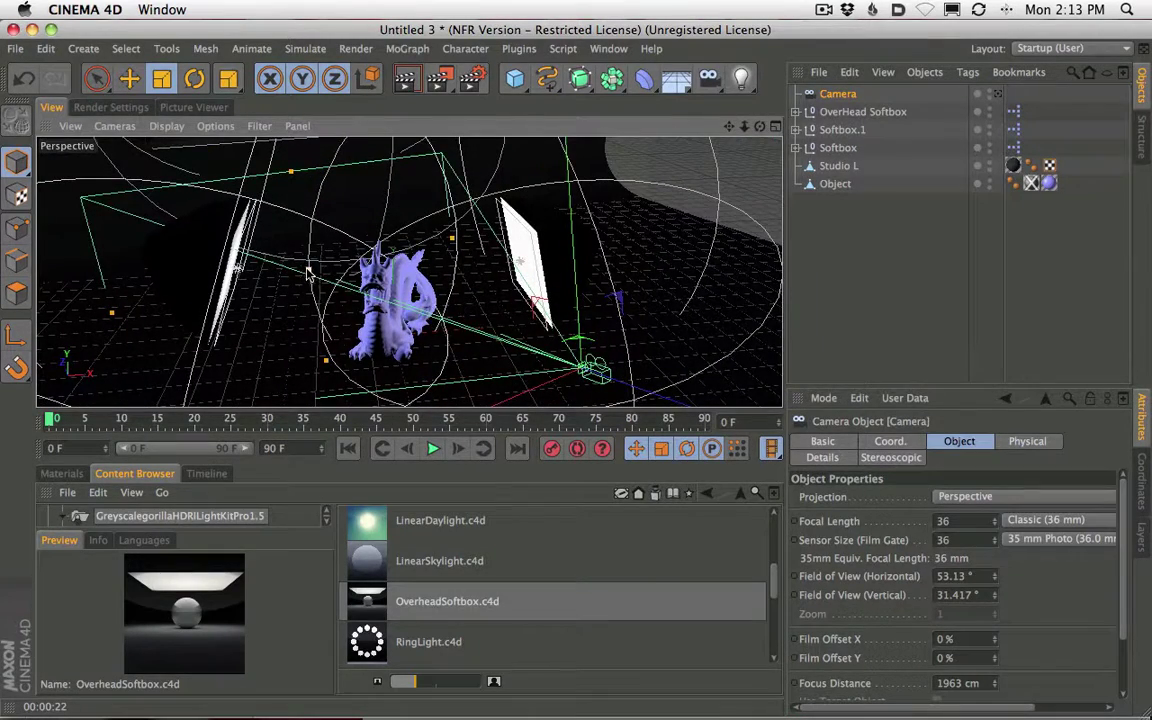
left_click_drag(309, 273, 356, 285)
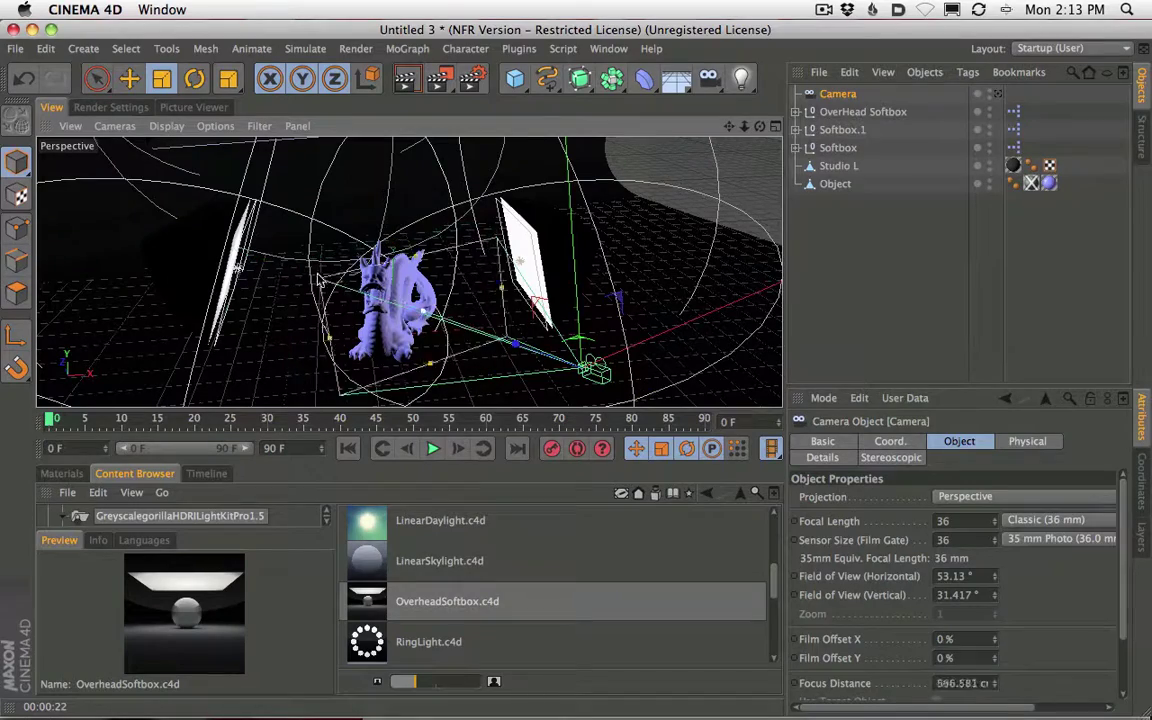
left_click_drag(424, 321, 352, 290, "alt")
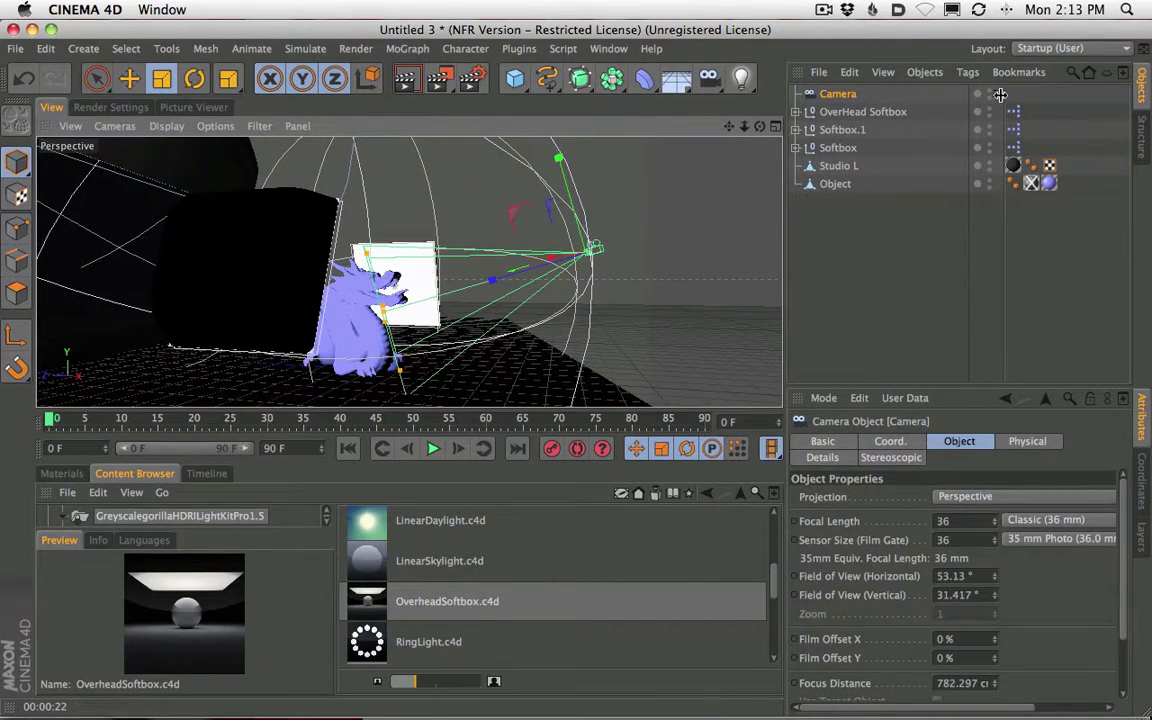
left_click(408, 80)
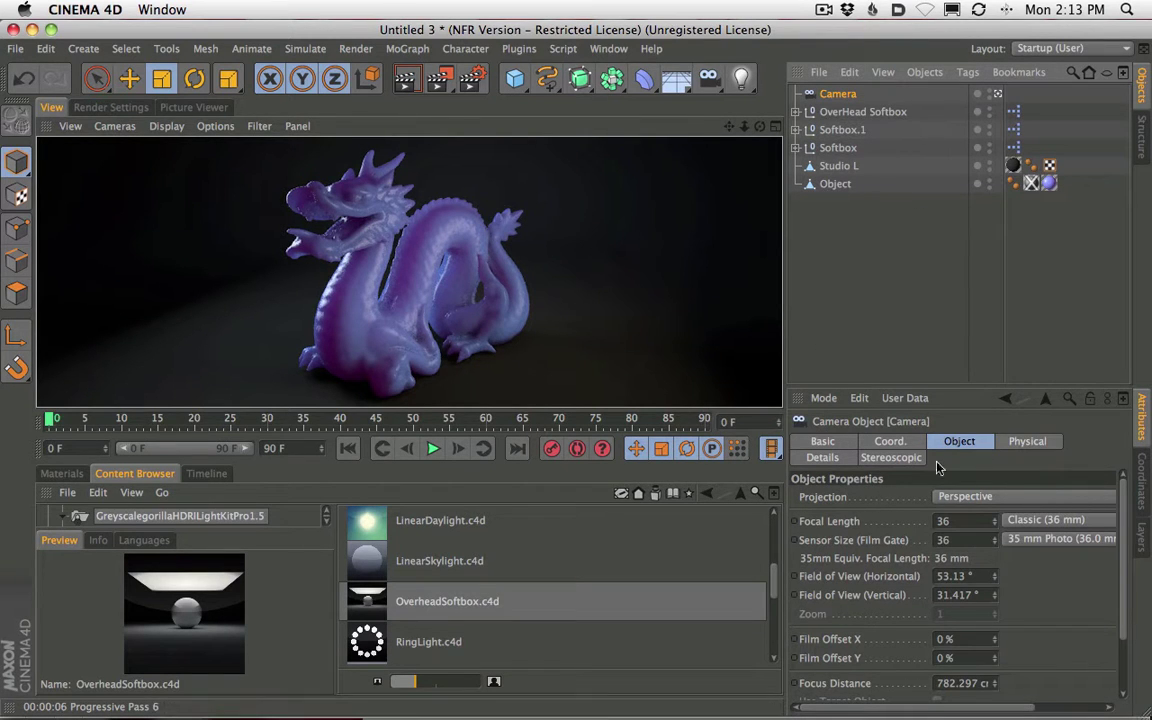
Try an F-Stop of 1 in the camera's physical properties, and render the view.
left_click(1025, 441)
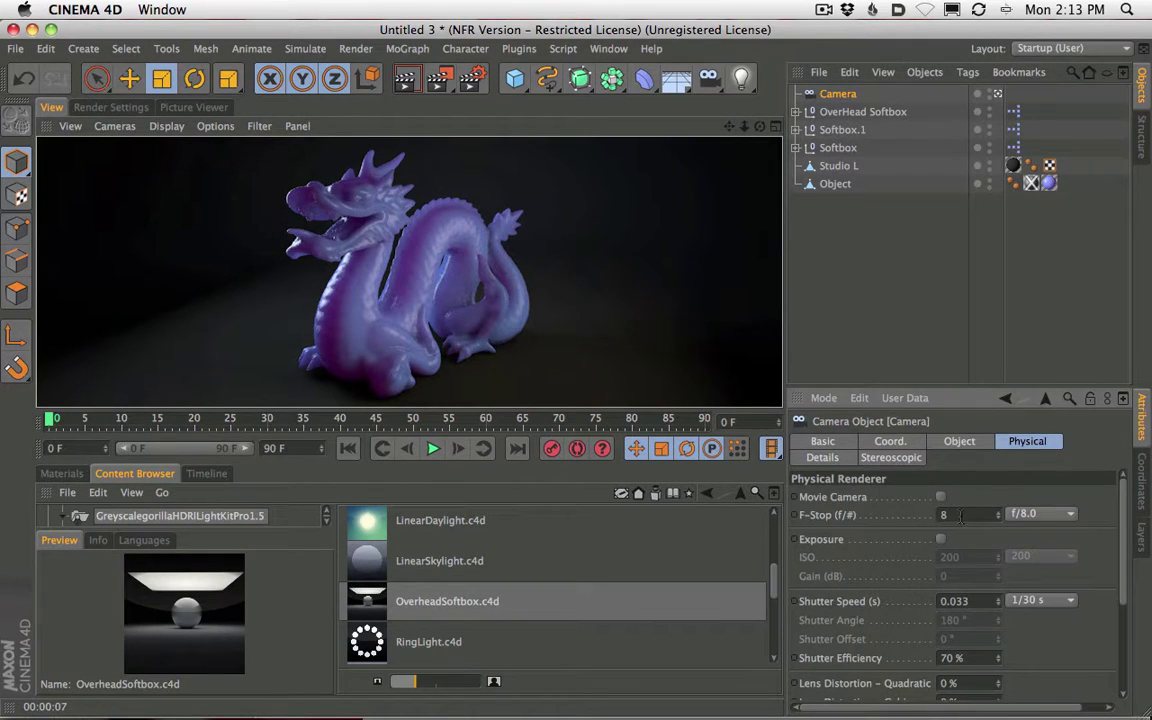
type("1")
key("Return")
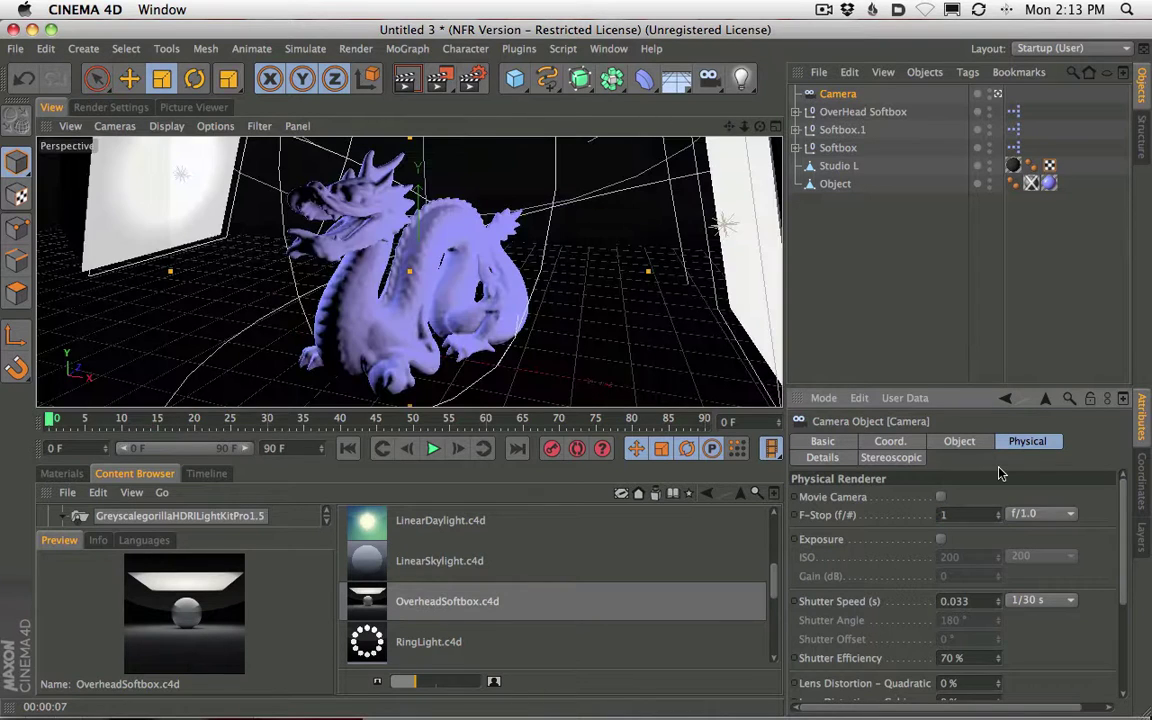
left_click(406, 84)
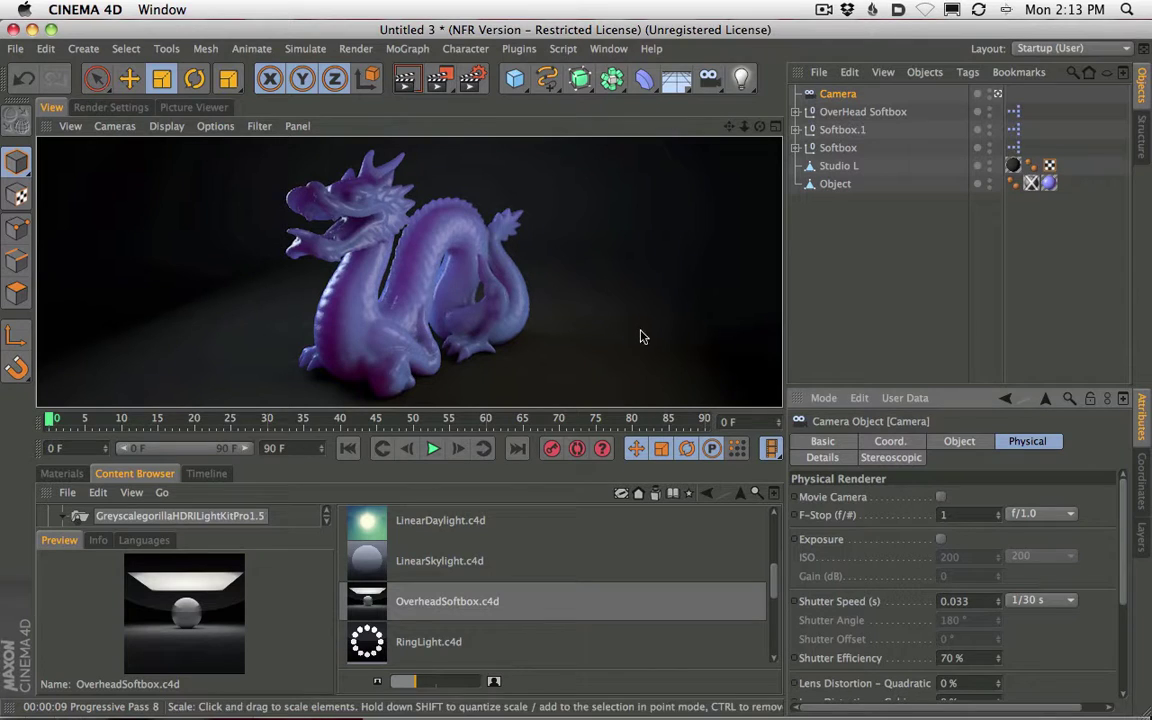
Set the camera's F-Stop to 0.2 for a shallower depth of field, and render the view.
left_click(943, 514)
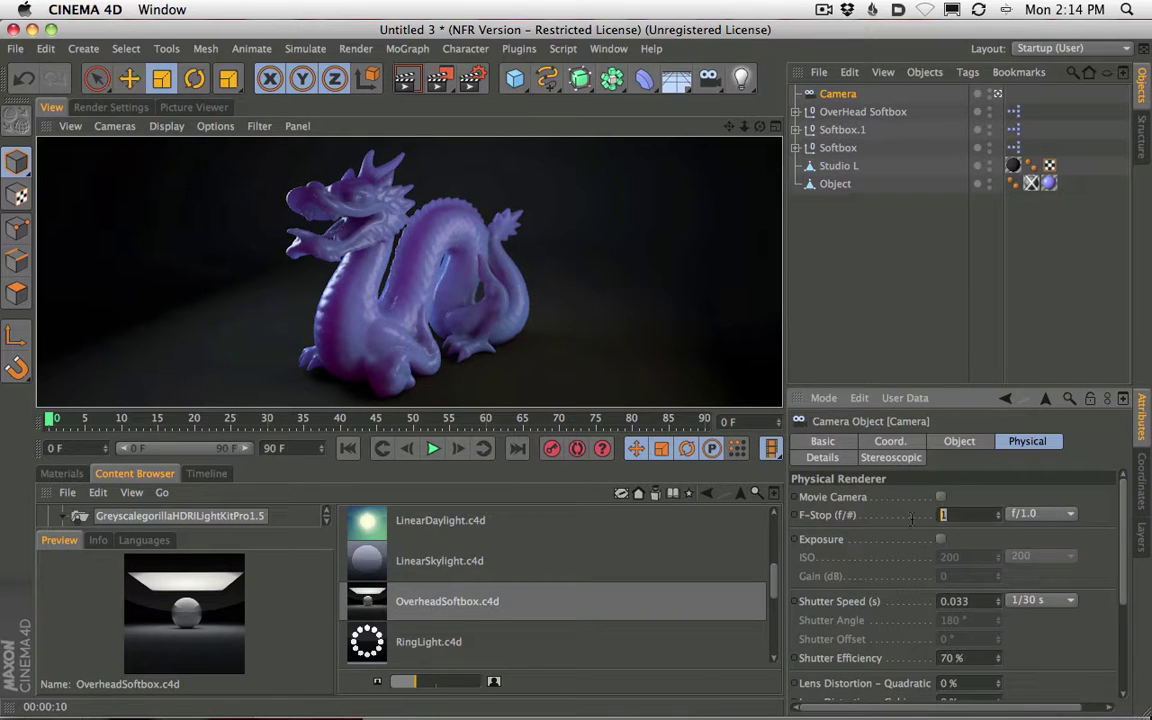
type("0.2")
key("Return")
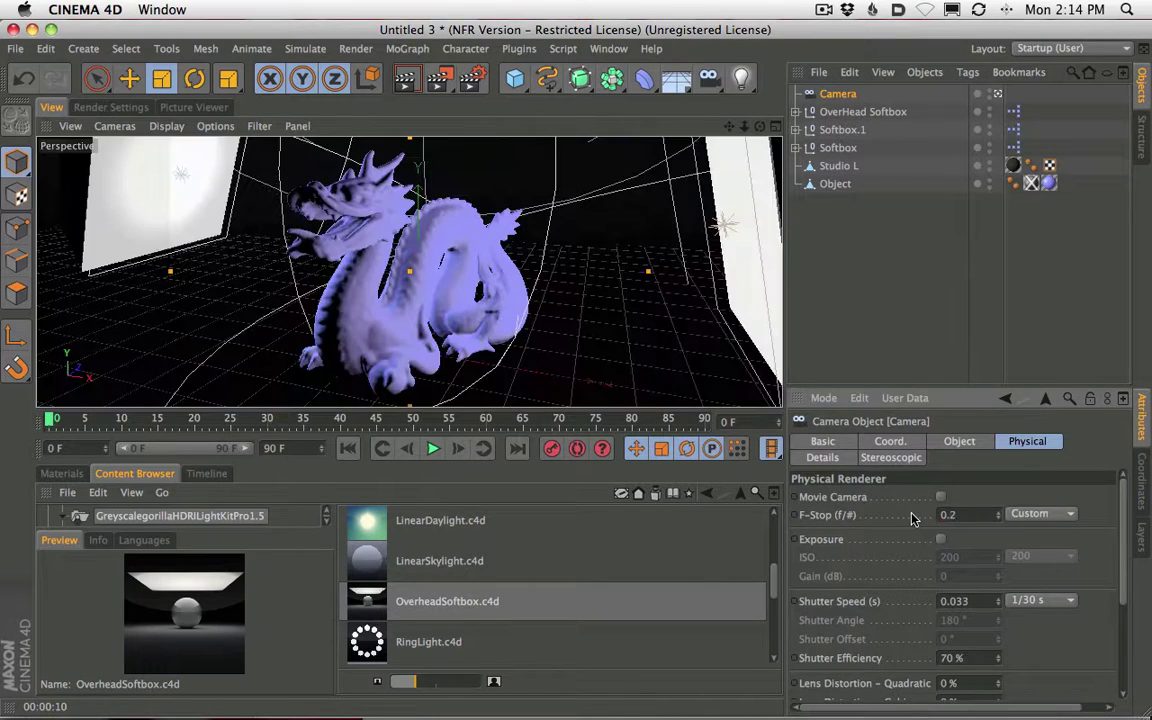
left_click(398, 90)
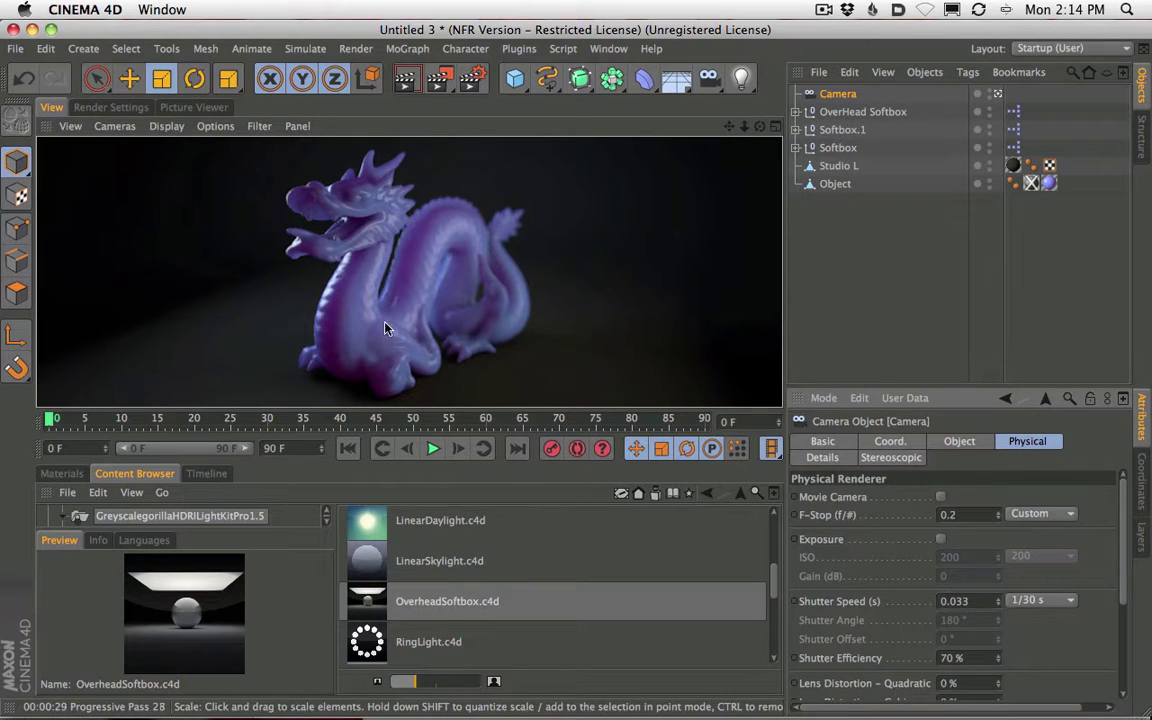
left_click(130, 110)
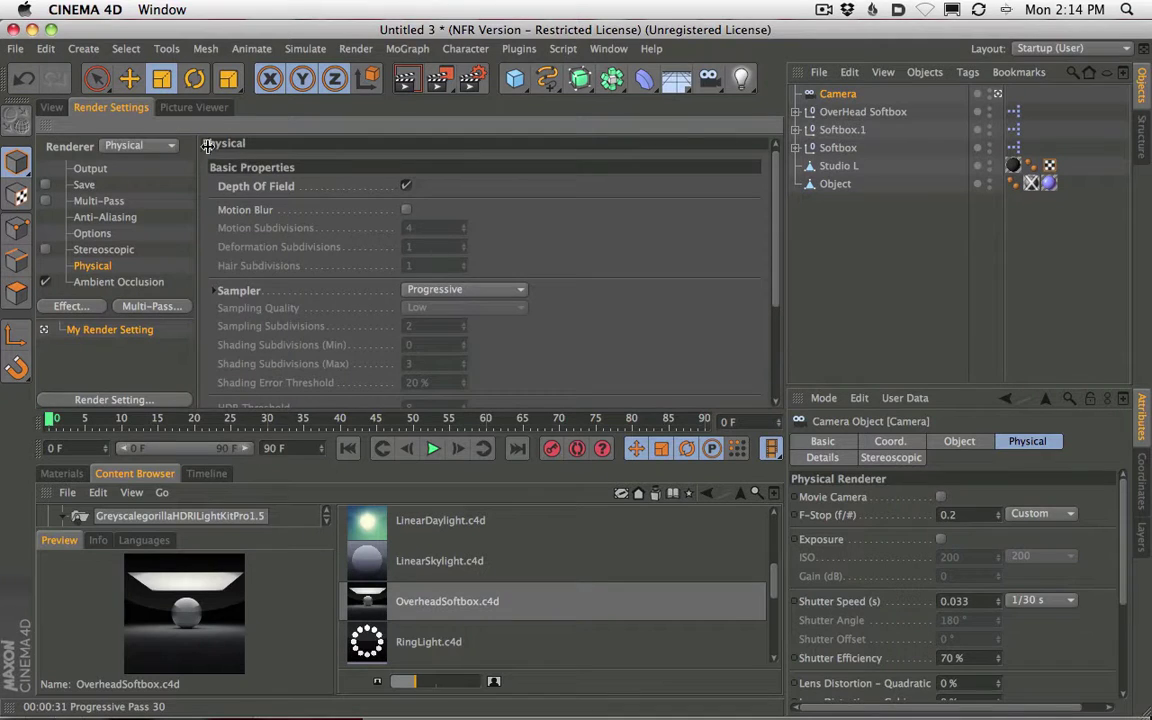
left_click(52, 107)
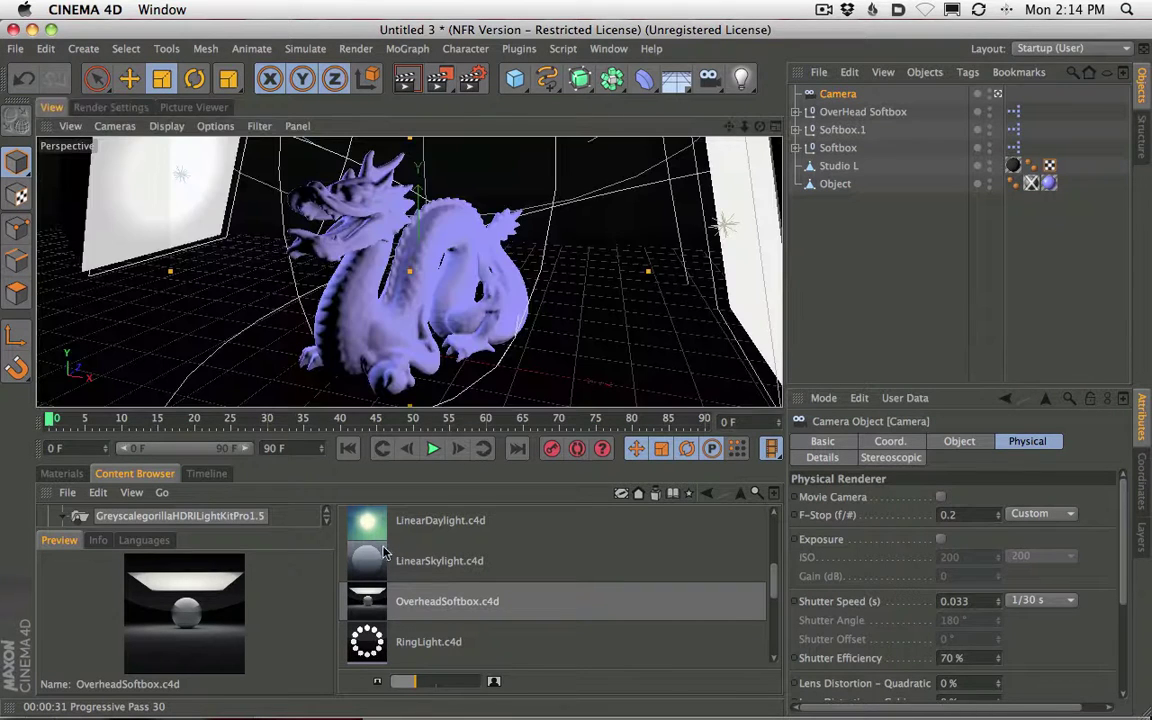
Open the dragon's blue Mat material for editing and show the subsurface scattering shader settings of its Luminance channel.
left_click(62, 474)
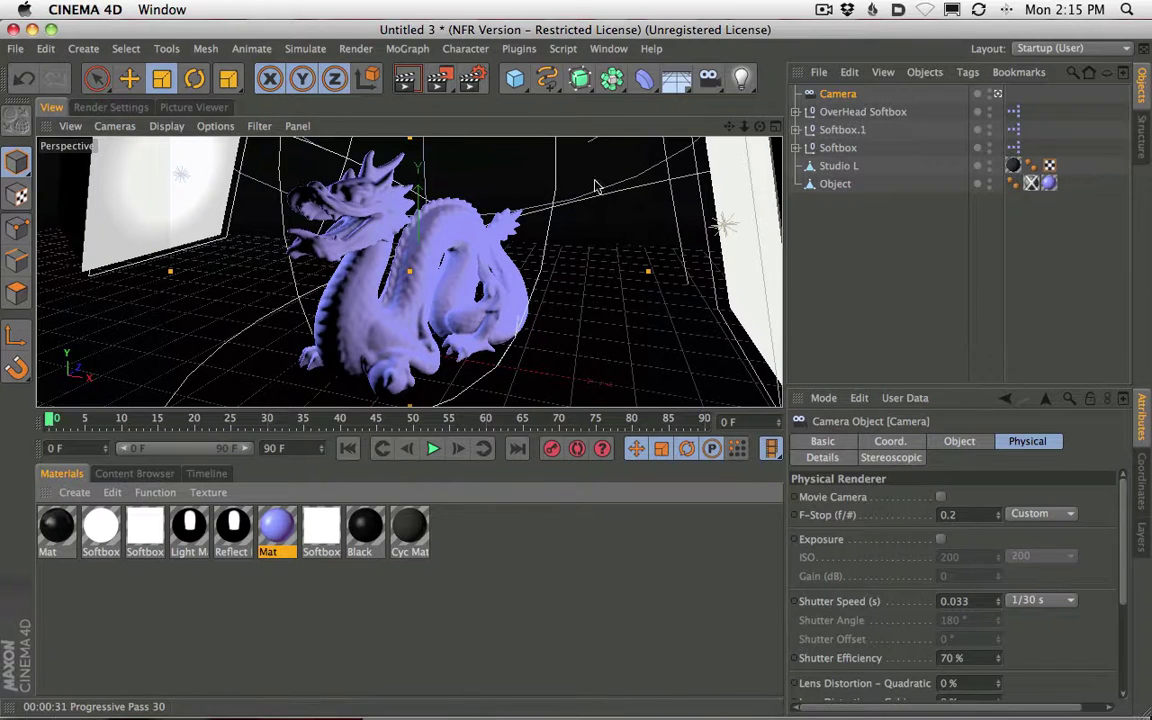
left_click(279, 528)
double_click(284, 535)
left_click_drag(461, 121, 772, 88)
left_click(830, 230)
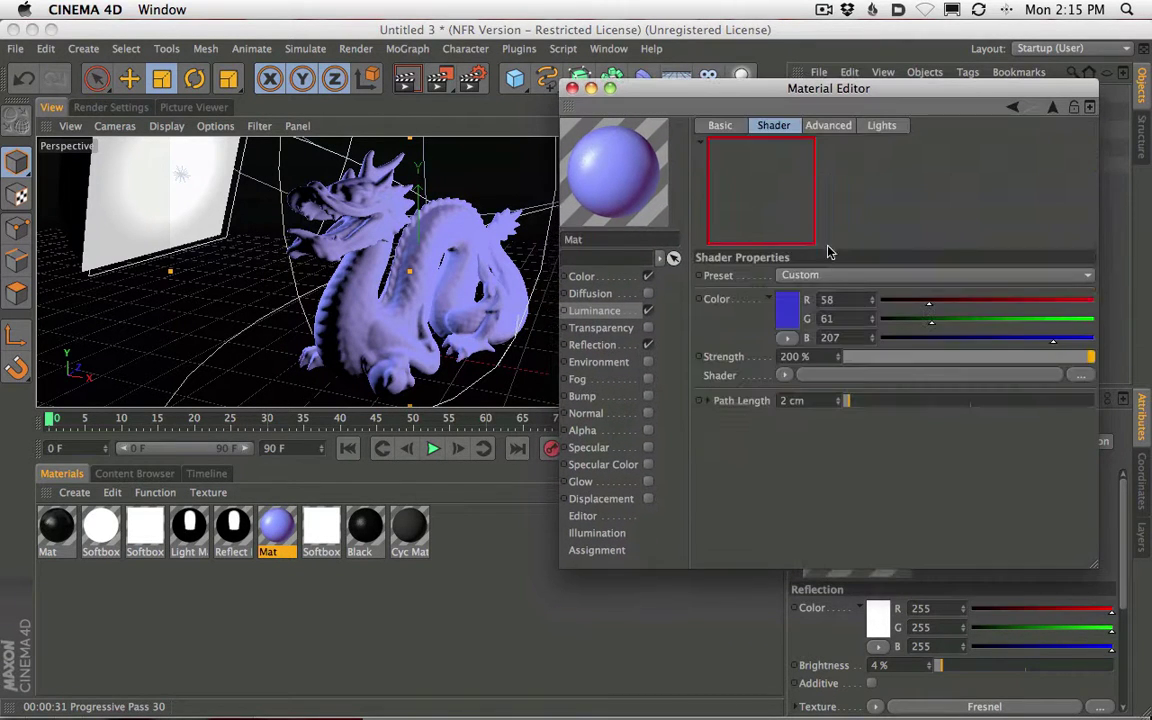
Expand the subsurface scattering shader's Path Length settings, disable the dragon material's Color channel, and render the view.
left_click_drag(618, 88, 646, 64)
left_click(735, 377)
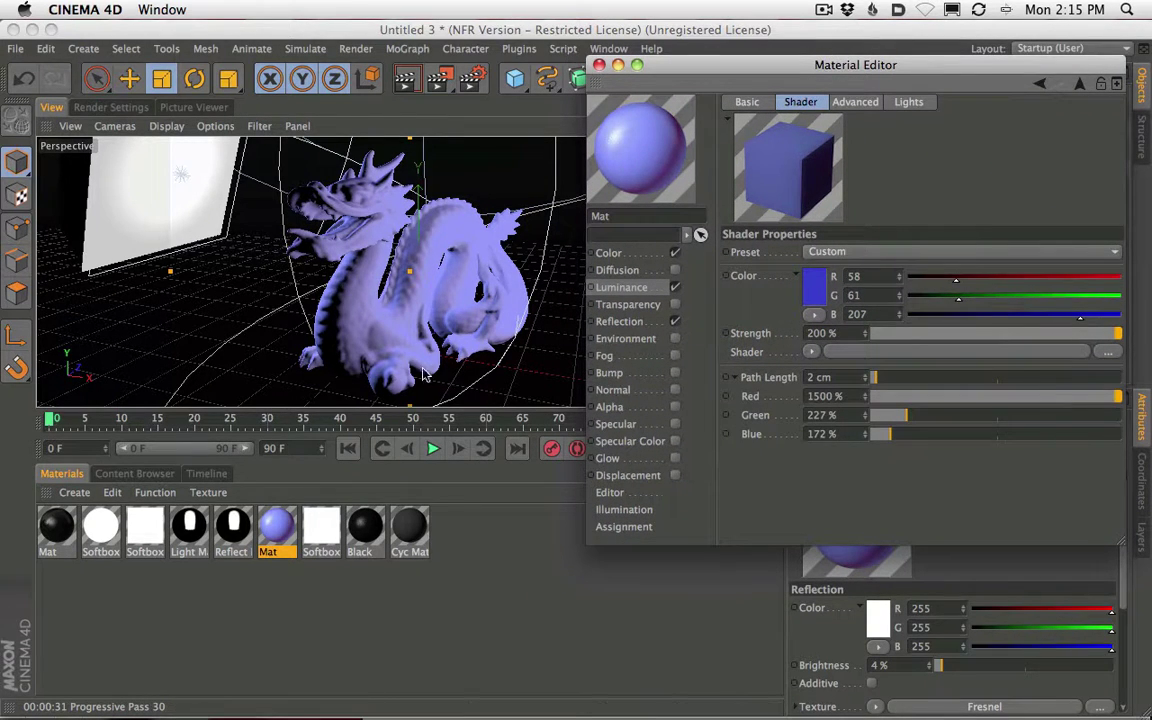
left_click(676, 252)
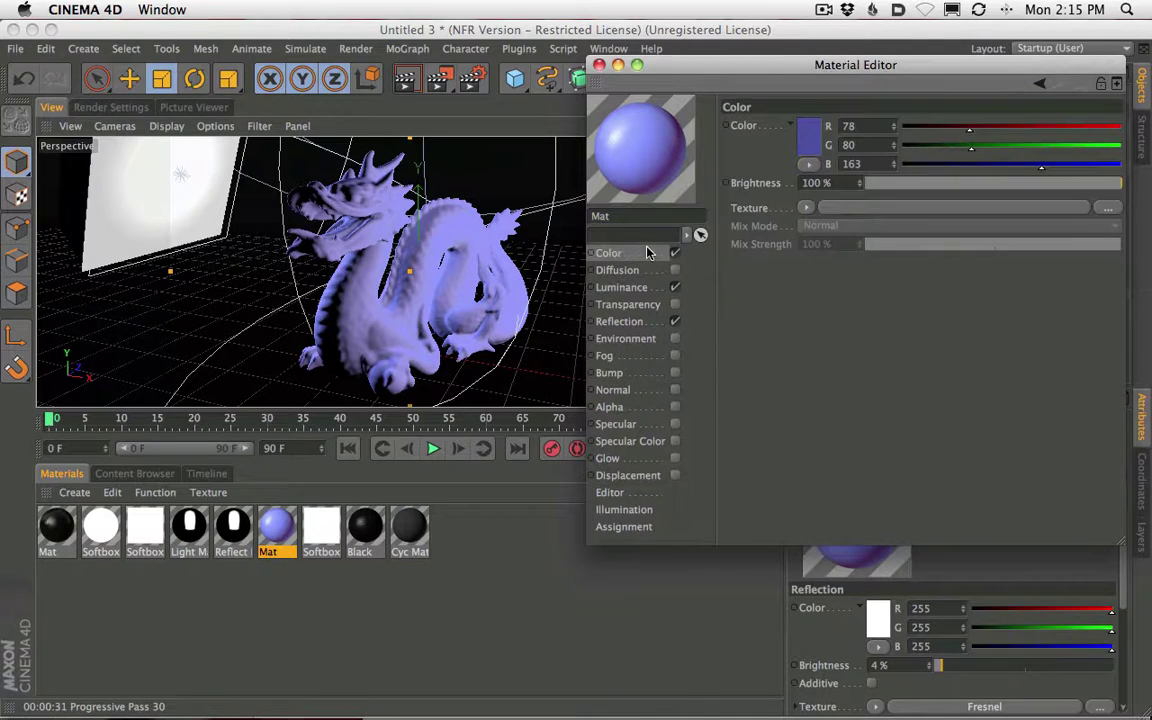
left_click(405, 79)
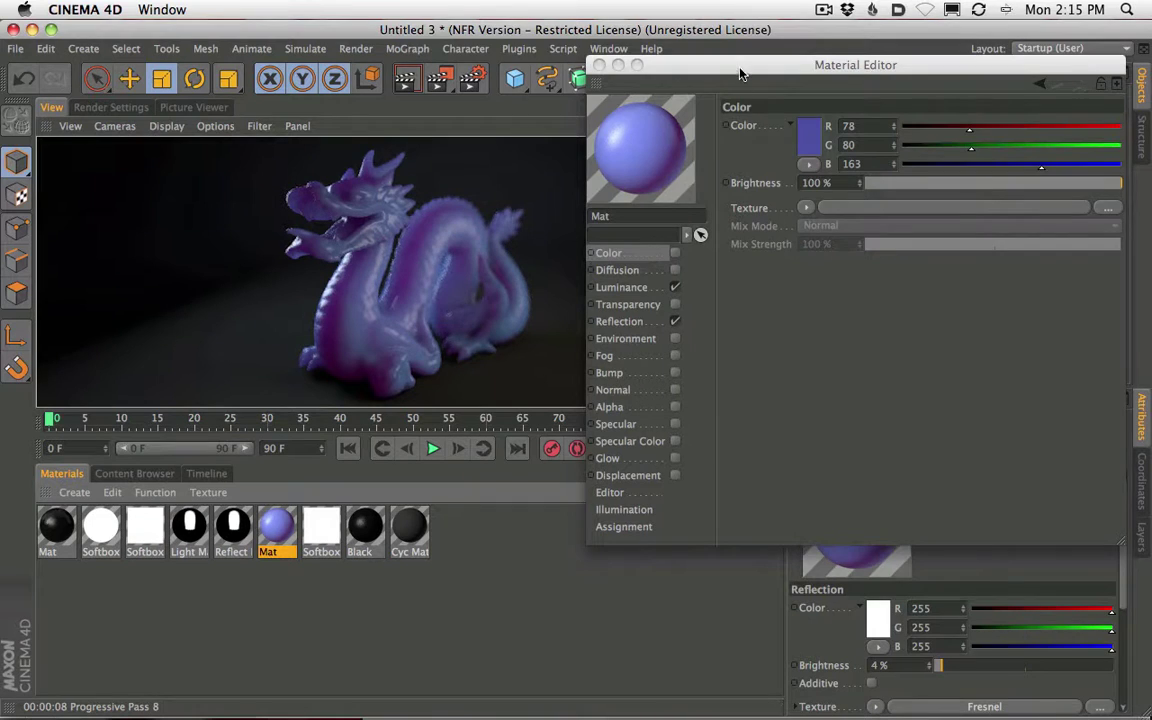
left_click_drag(668, 66, 676, 365)
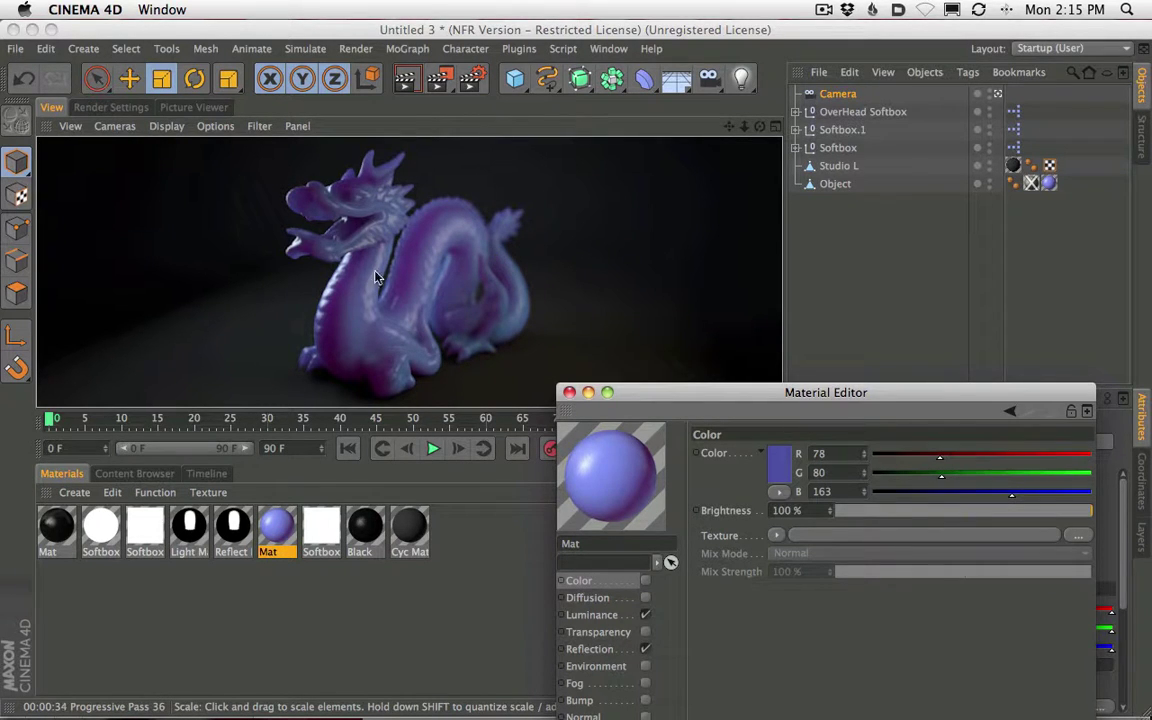
Turn the dragon material's Color channel back on, disable its Luminance channel, and render the view without subsurface scattering.
left_click_drag(651, 397, 622, 149)
left_click(616, 367)
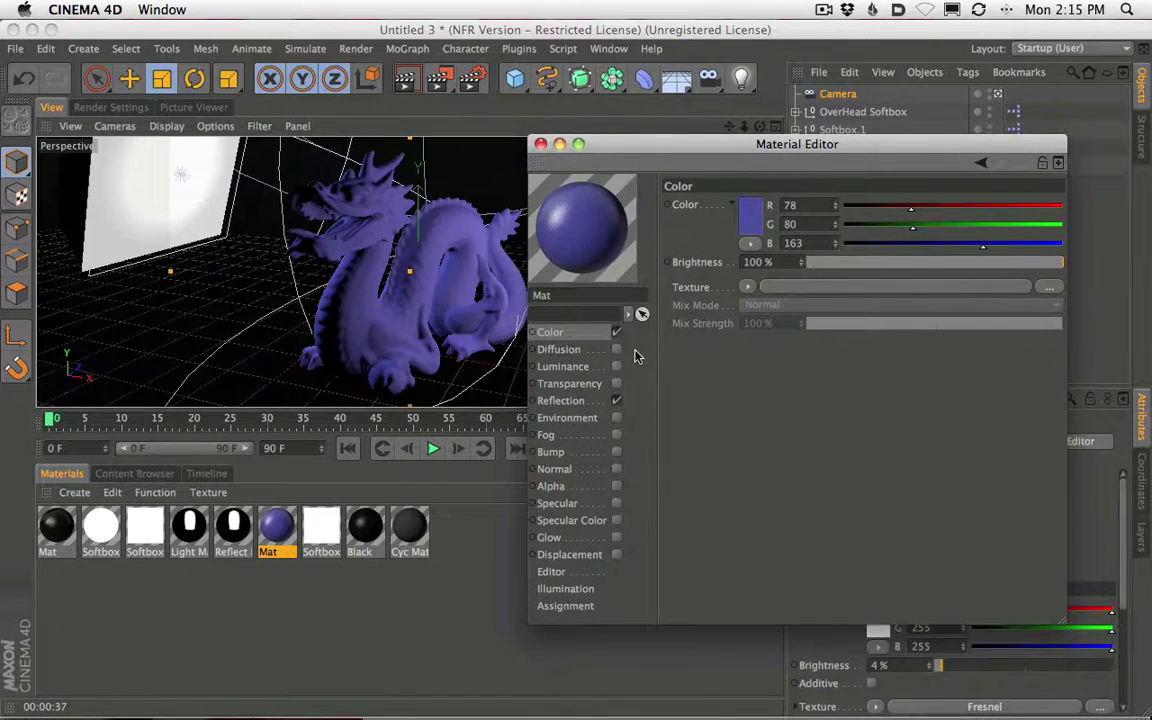
left_click(405, 82)
Re-enable the dragon material's Luminance channel alongside Color and Reflection, and render the view.
left_click_drag(625, 149, 770, 62)
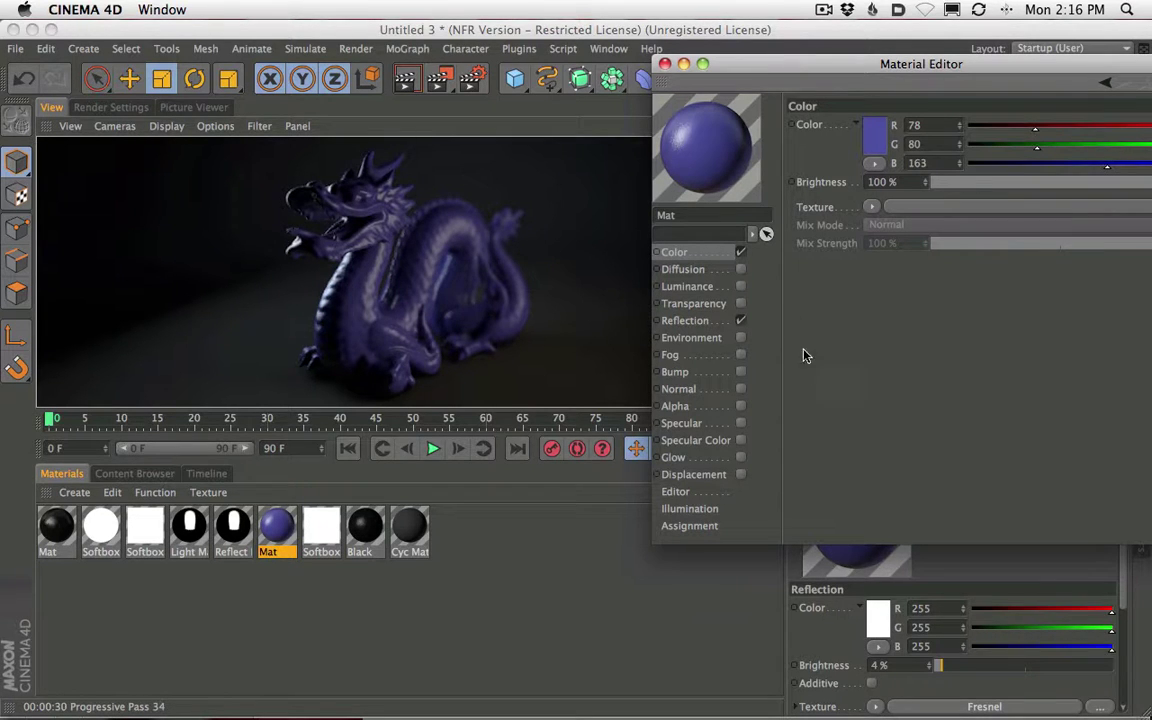
left_click(740, 286)
left_click(406, 80)
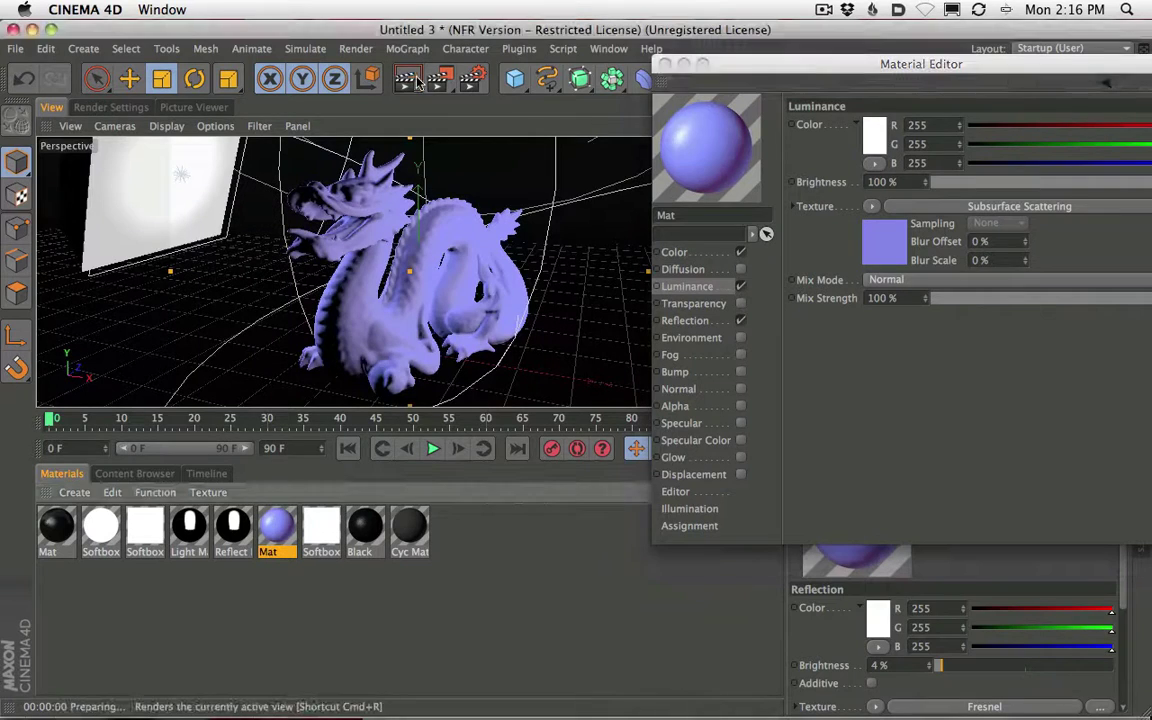